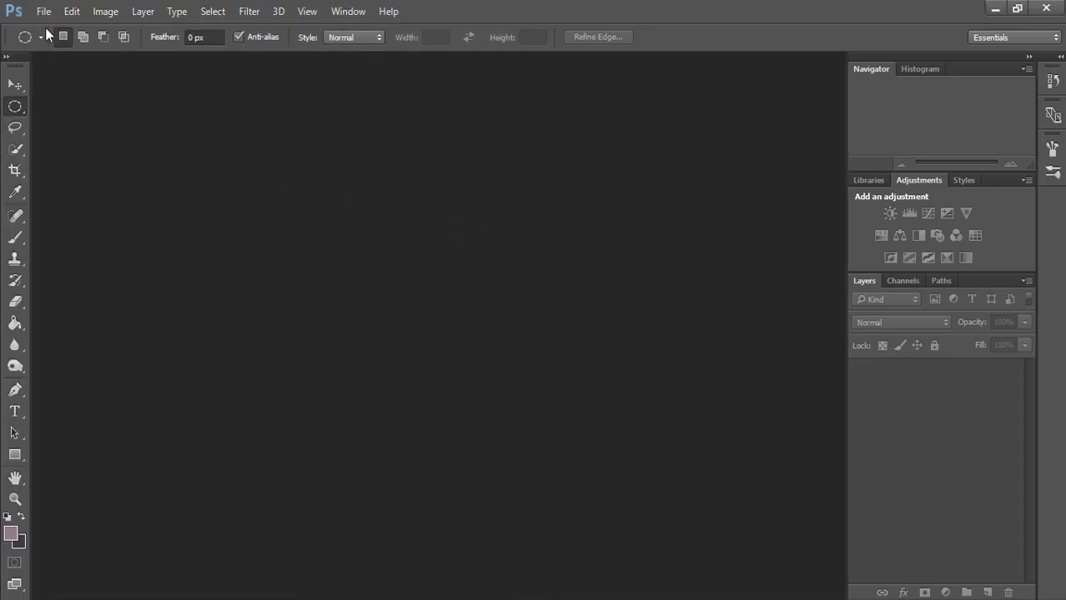
Step: Create a new 1920×1080 pixel document in RGB Color mode
{"action": "left_click", "coordinate": [43, 11]}
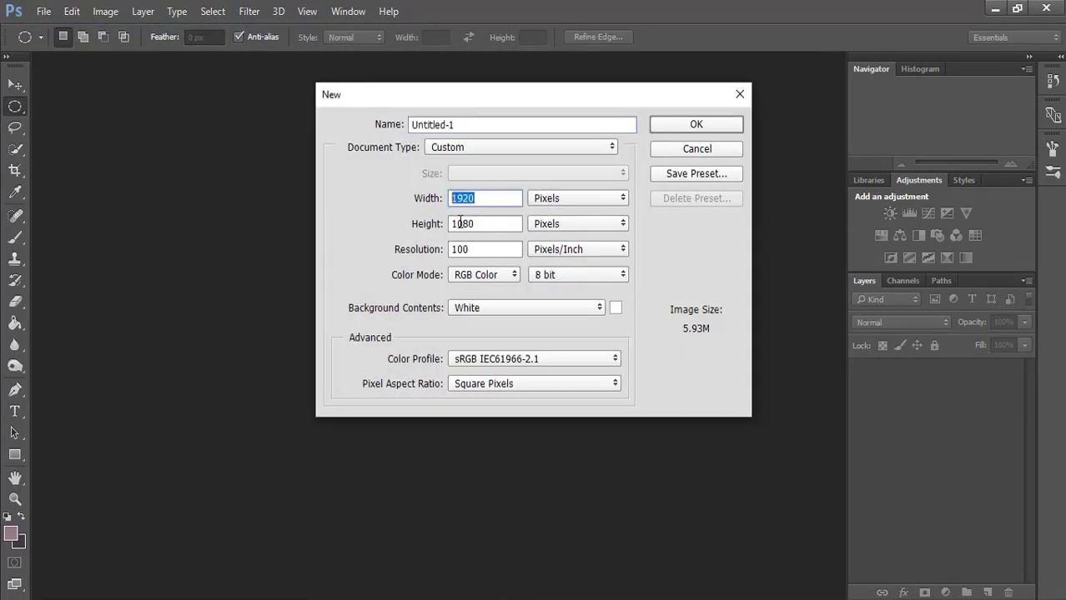
{"action": "key", "text": "Tab"}
{"action": "key", "text": "Tab"}
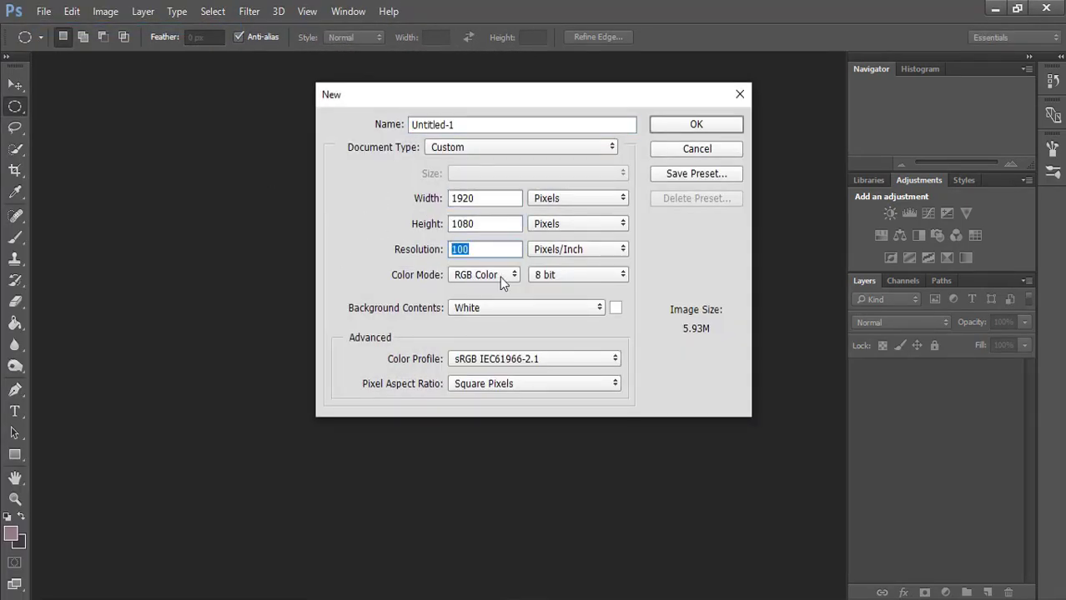
{"action": "left_click", "coordinate": [500, 276]}
{"action": "left_click", "coordinate": [475, 315]}
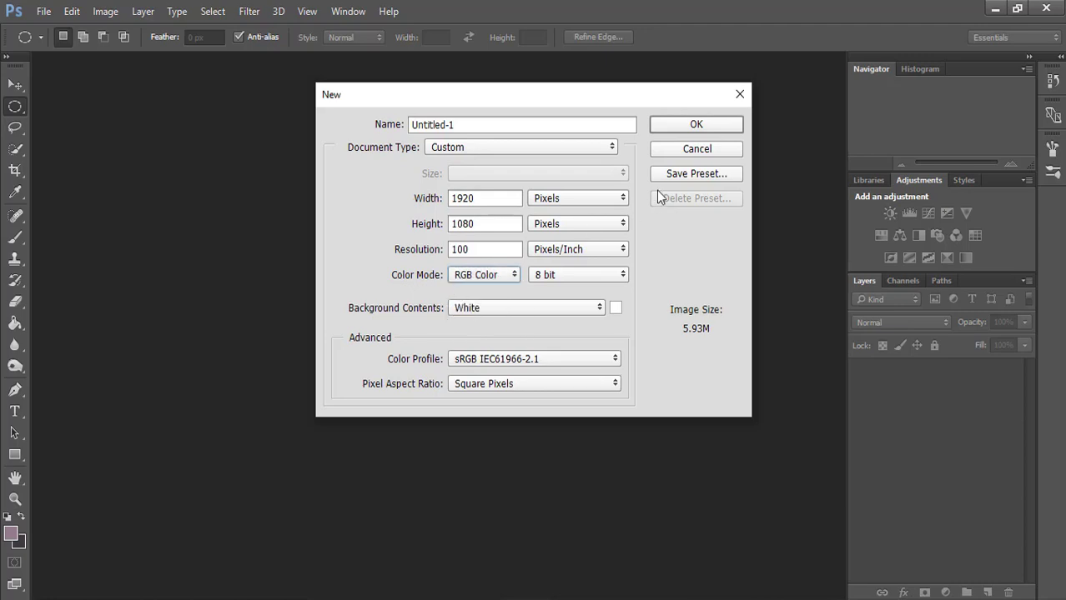
{"action": "left_click", "coordinate": [682, 125]}
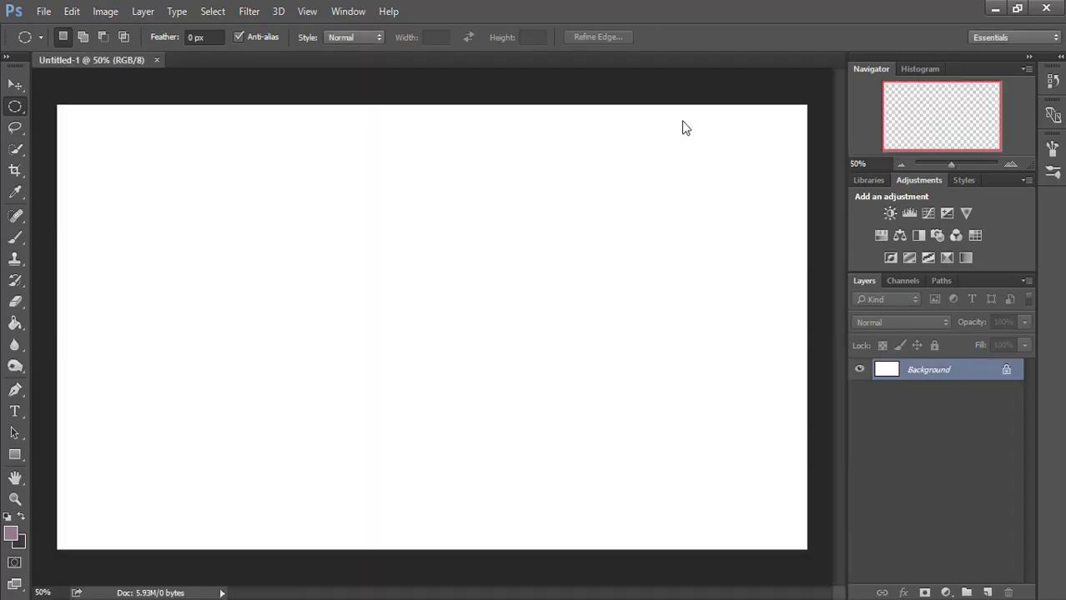
Step: Enter hex 3b8802 as the foreground colour in the Color Picker
{"action": "left_click", "coordinate": [10, 535]}
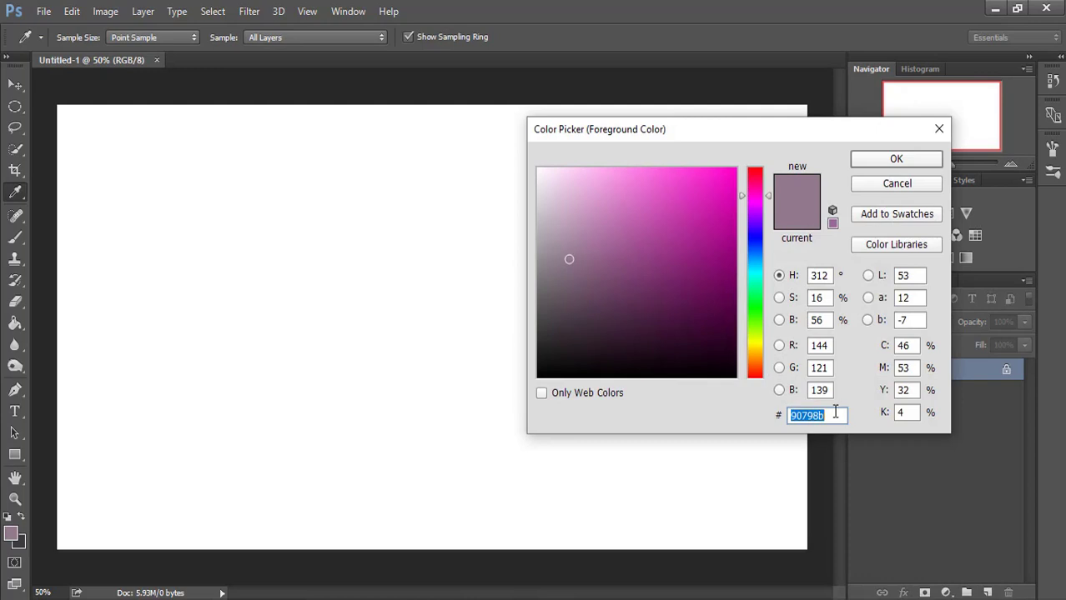
{"action": "left_click_drag", "start_coordinate": [834, 412], "coordinate": [761, 414]}
{"action": "type", "text": "3"}
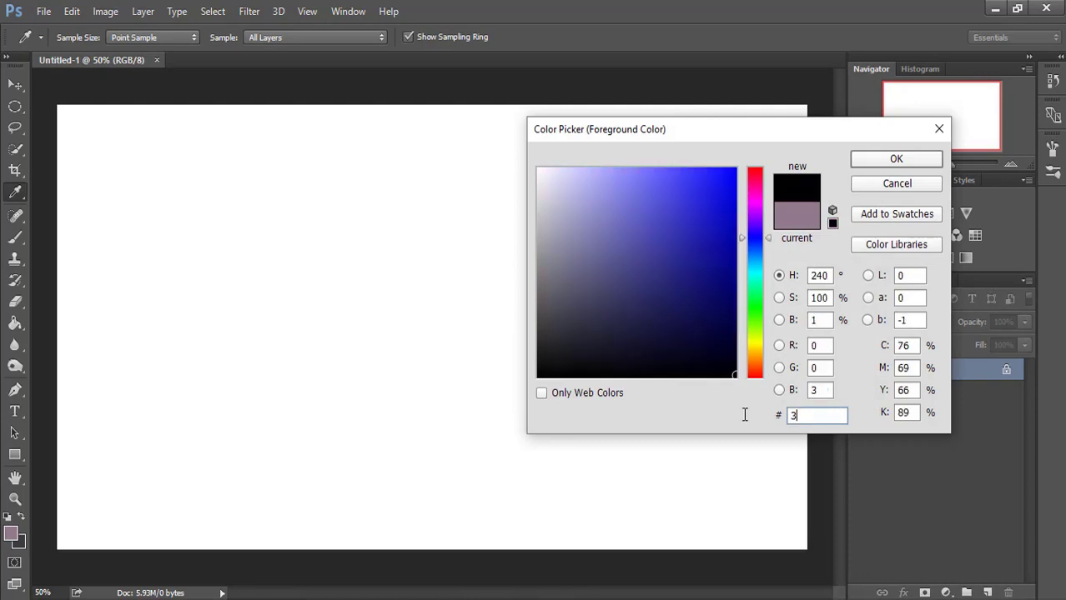
{"action": "type", "text": "b"}
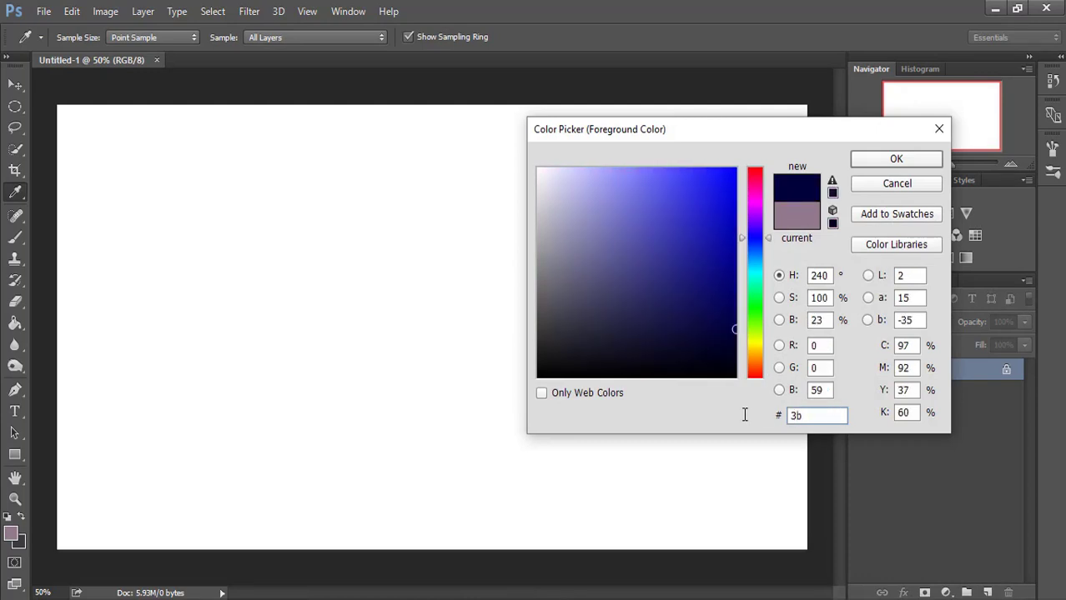
{"action": "type", "text": "8802"}
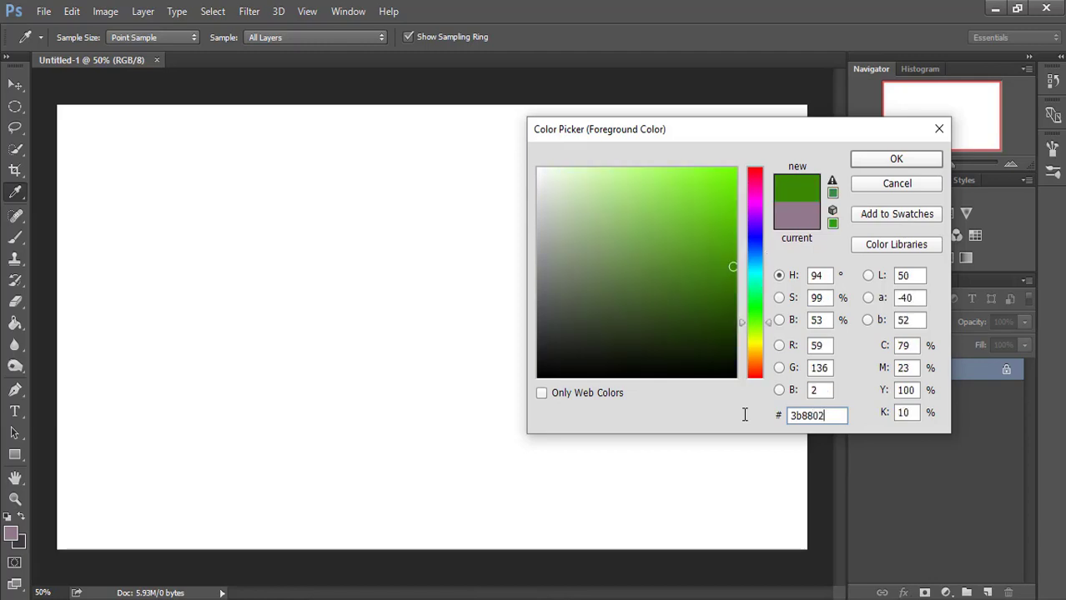
Step: Confirm the green foreground colour and add a Gradient Fill layer
{"action": "left_click", "coordinate": [894, 160]}
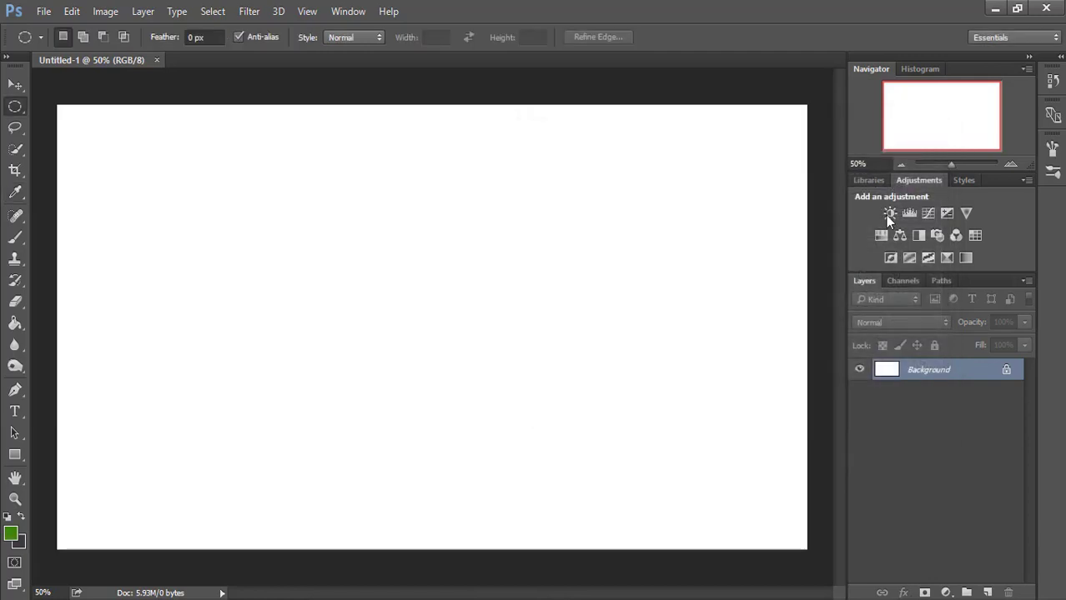
{"action": "left_click", "coordinate": [944, 592]}
{"action": "left_click", "coordinate": [957, 252]}
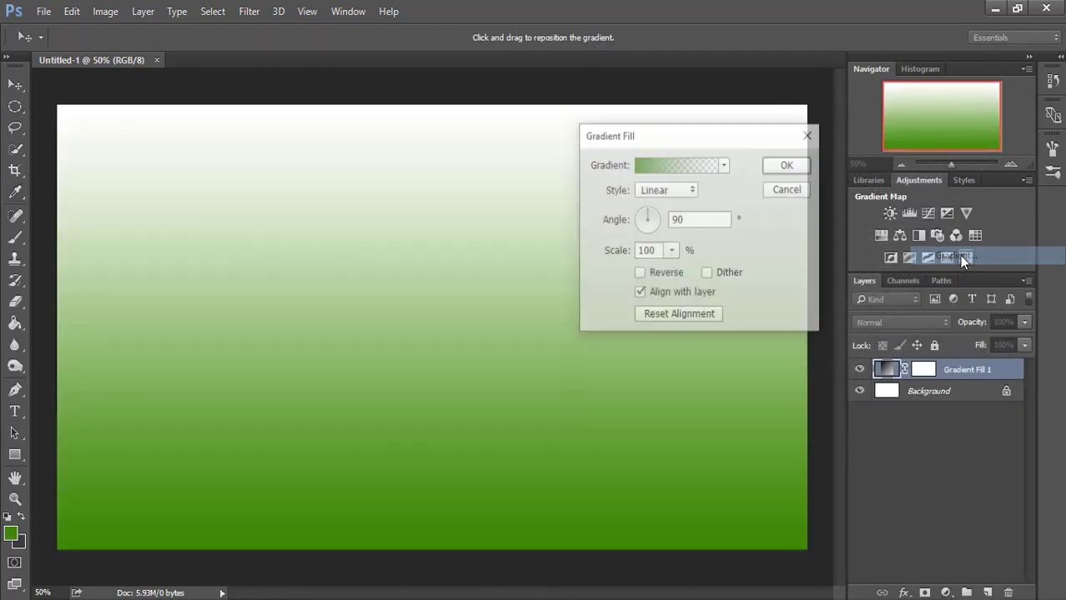
Step: Make the gradient Radial and reversed, with a scale of 177%
{"action": "left_click", "coordinate": [679, 194]}
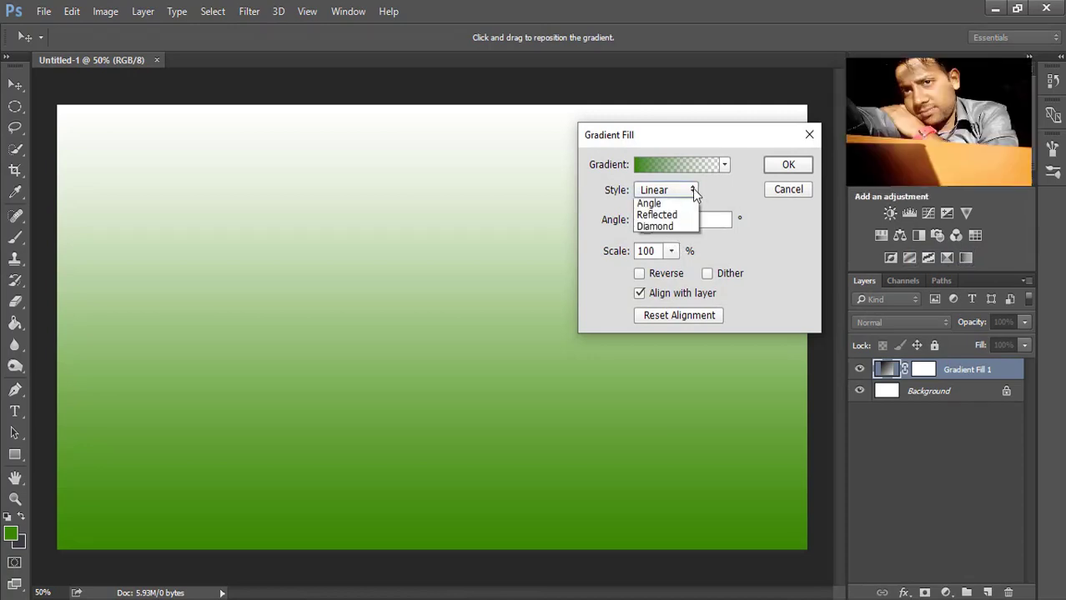
{"action": "left_click", "coordinate": [661, 221]}
{"action": "left_click", "coordinate": [640, 275]}
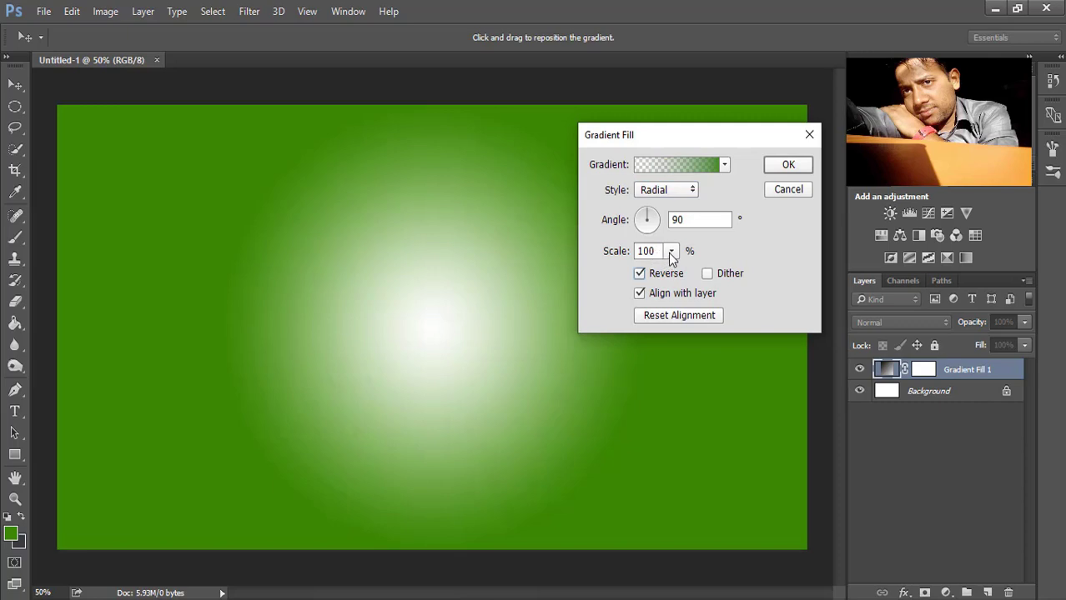
{"action": "left_click", "coordinate": [671, 251]}
{"action": "mouse_move", "coordinate": [673, 271]}
{"action": "left_mouse_down"}
{"action": "mouse_move", "coordinate": [687, 269]}
{"action": "mouse_move", "coordinate": [677, 268]}
{"action": "left_mouse_up"}
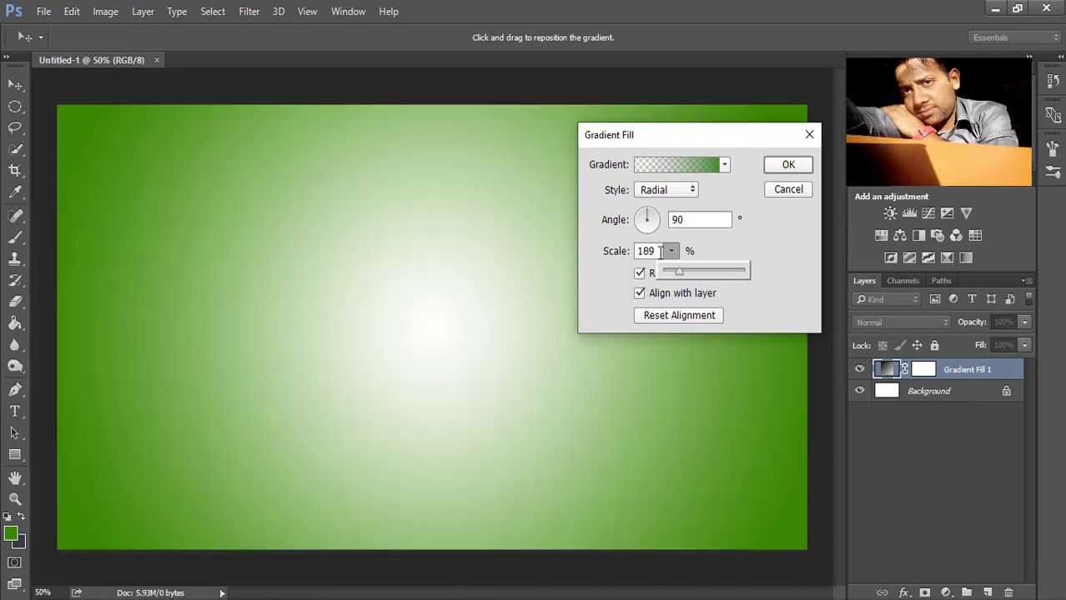
{"action": "left_click", "coordinate": [633, 251]}
{"action": "type", "text": "177"}
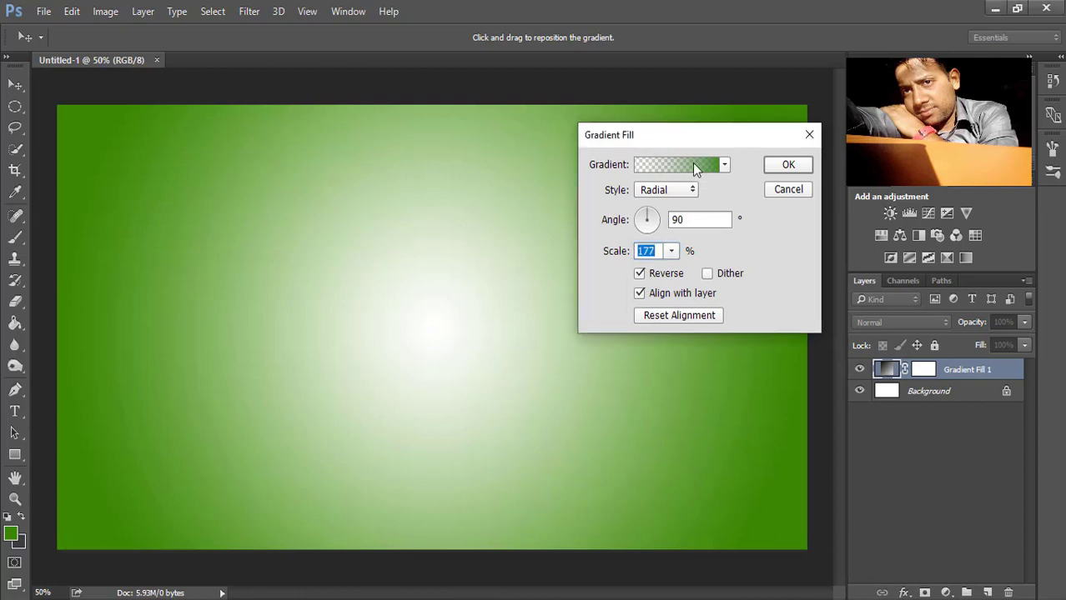
{"action": "left_click", "coordinate": [692, 164]}
Step: Change the gradient's first colour stop to hex 46b200 and confirm the gradient fill
{"action": "left_click", "coordinate": [636, 365]}
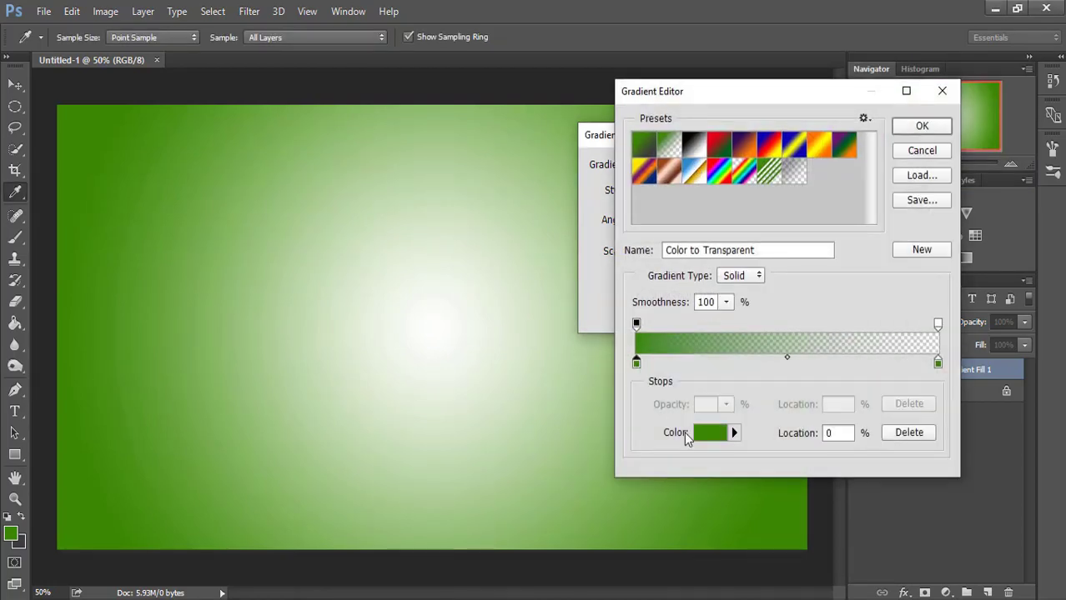
{"action": "left_click", "coordinate": [712, 432]}
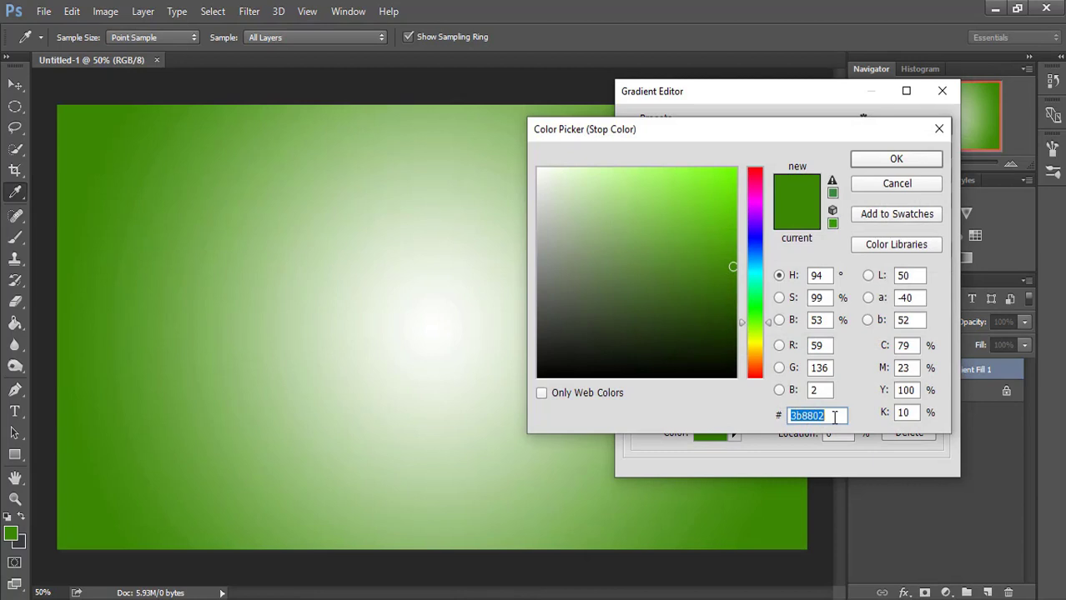
{"action": "type", "text": "4"}
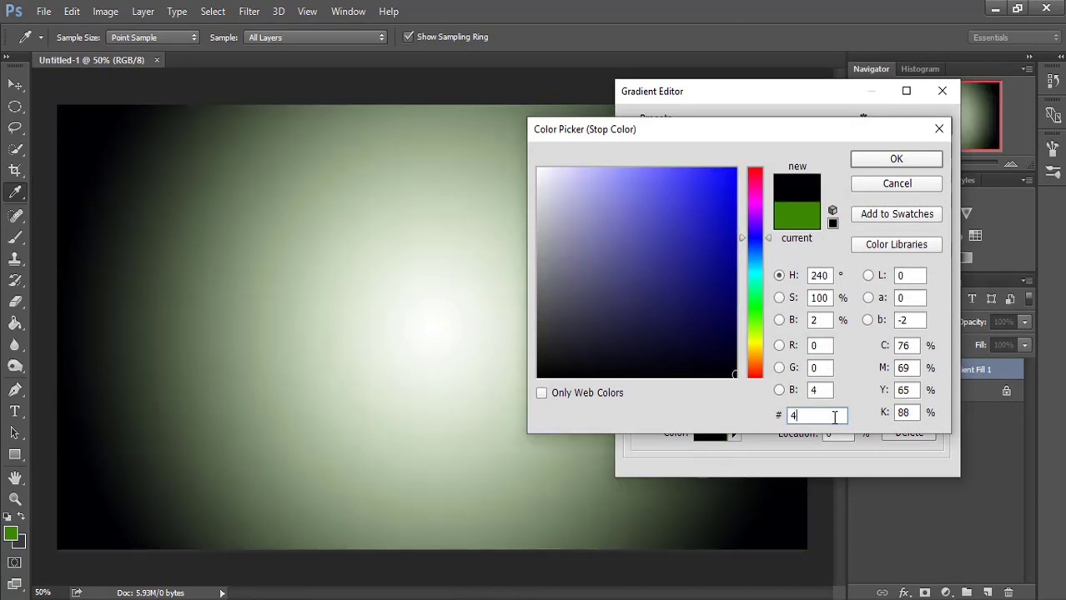
{"action": "key", "text": "BackSpace"}
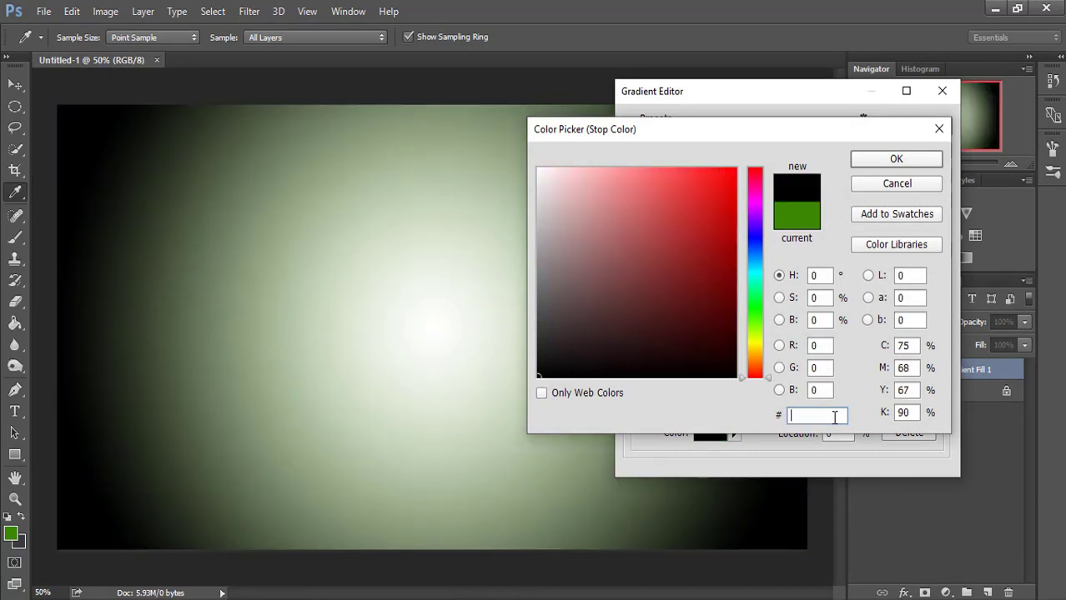
{"action": "type", "text": "4bb"}
{"action": "key", "text": "BackSpace"}
{"action": "key", "text": "BackSpace"}
{"action": "type", "text": "6b2"}
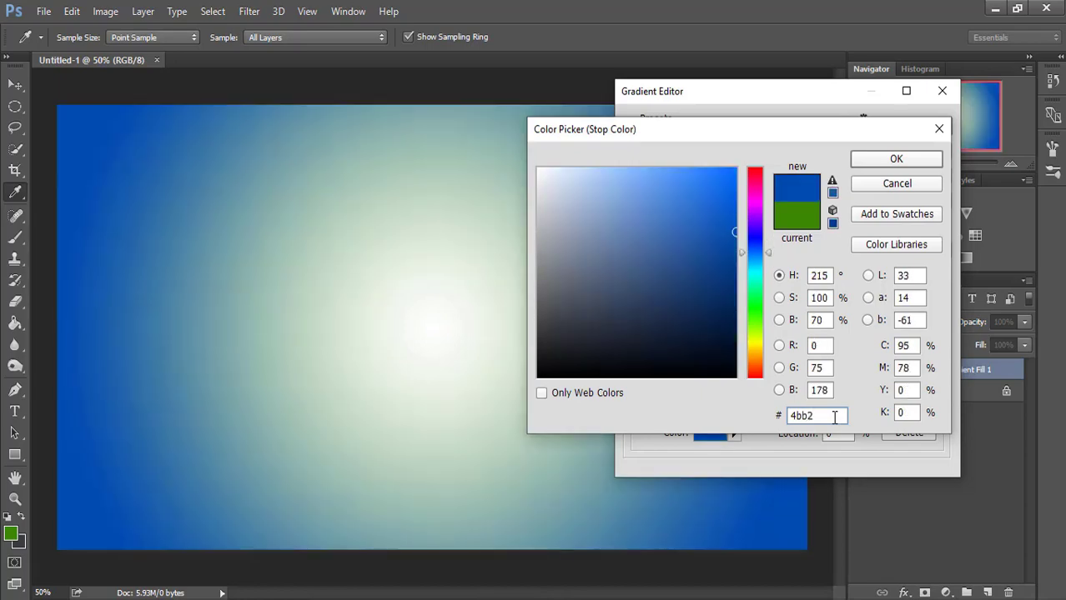
{"action": "type", "text": "00"}
{"action": "left_click", "coordinate": [909, 158]}
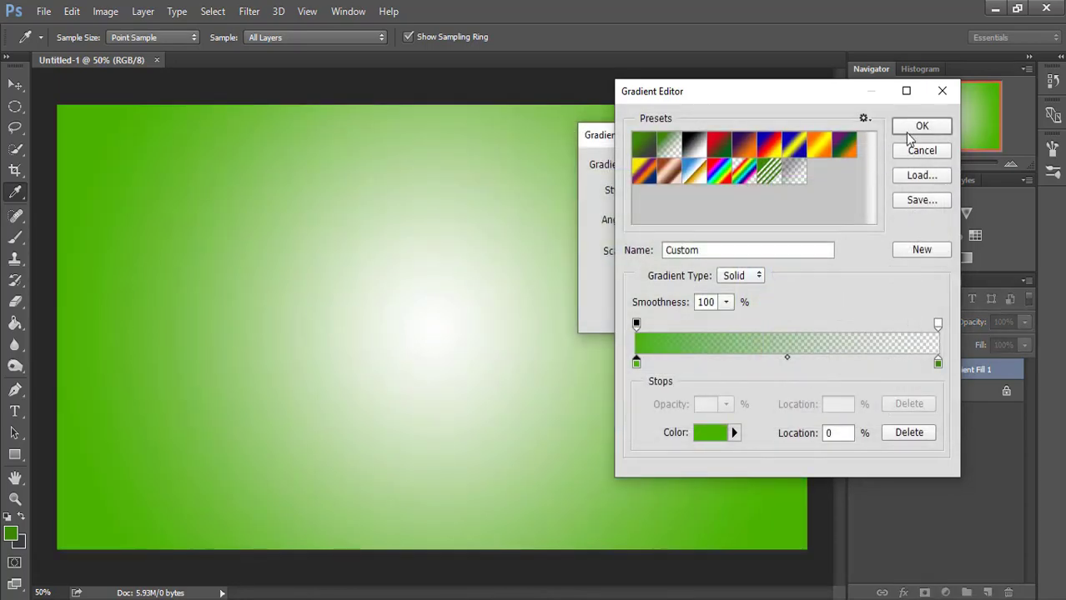
{"action": "left_click", "coordinate": [917, 128]}
{"action": "left_click", "coordinate": [786, 166]}
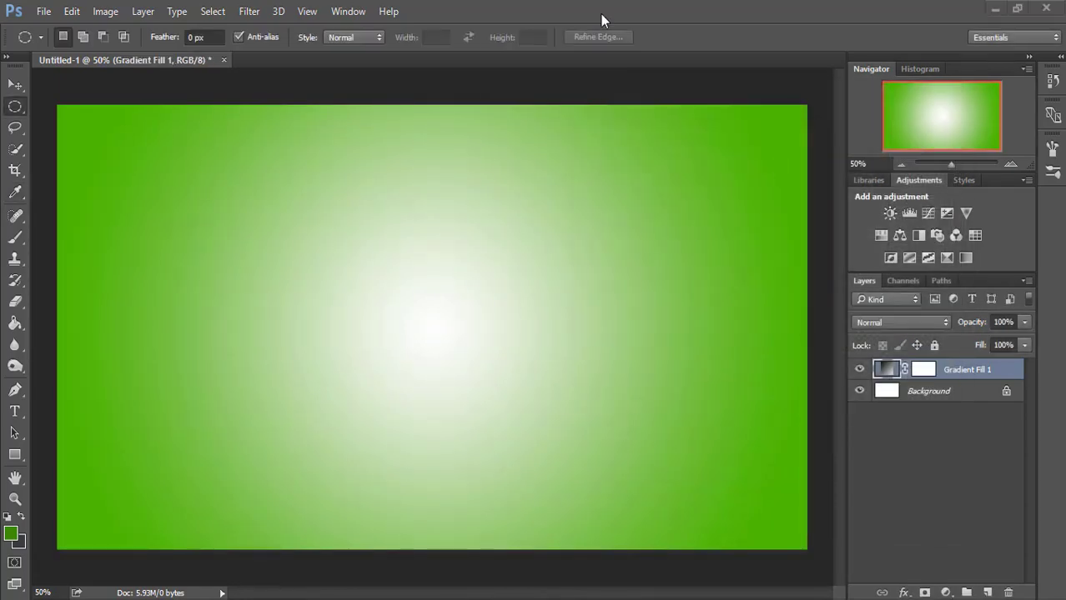
Step: Place the apple PNG on the canvas, scaled to about 46% and centred
{"action": "key", "text": "alt+Tab"}
{"action": "mouse_move", "coordinate": [281, 151]}
{"action": "left_mouse_down"}
{"action": "mouse_move", "coordinate": [471, 554]}
{"action": "mouse_move", "coordinate": [446, 414]}
{"action": "left_mouse_up"}
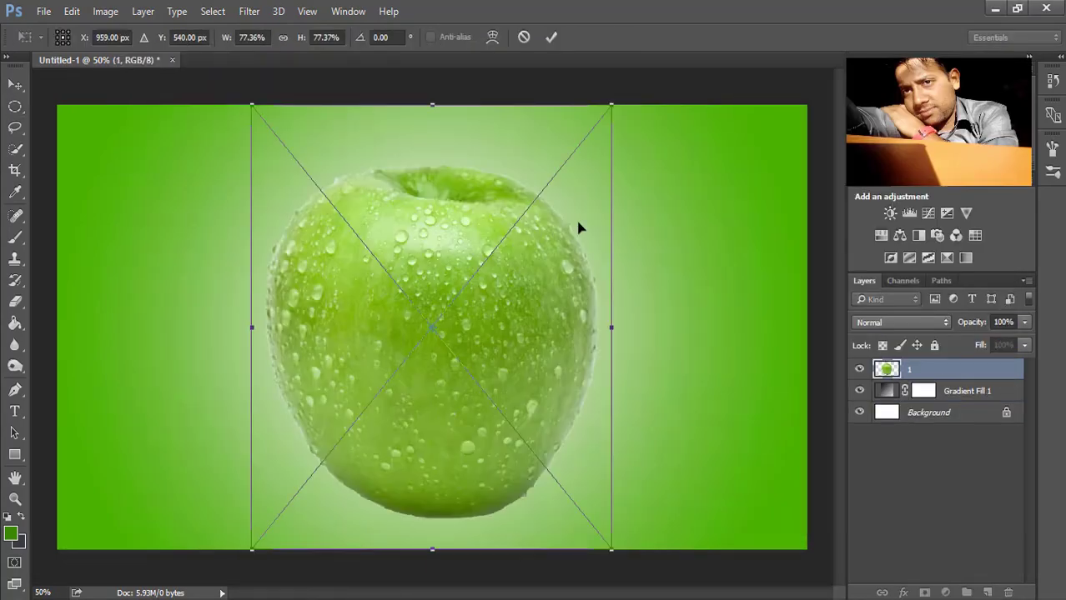
{"action": "left_click_drag", "start_coordinate": [611, 107], "coordinate": [559, 214]}
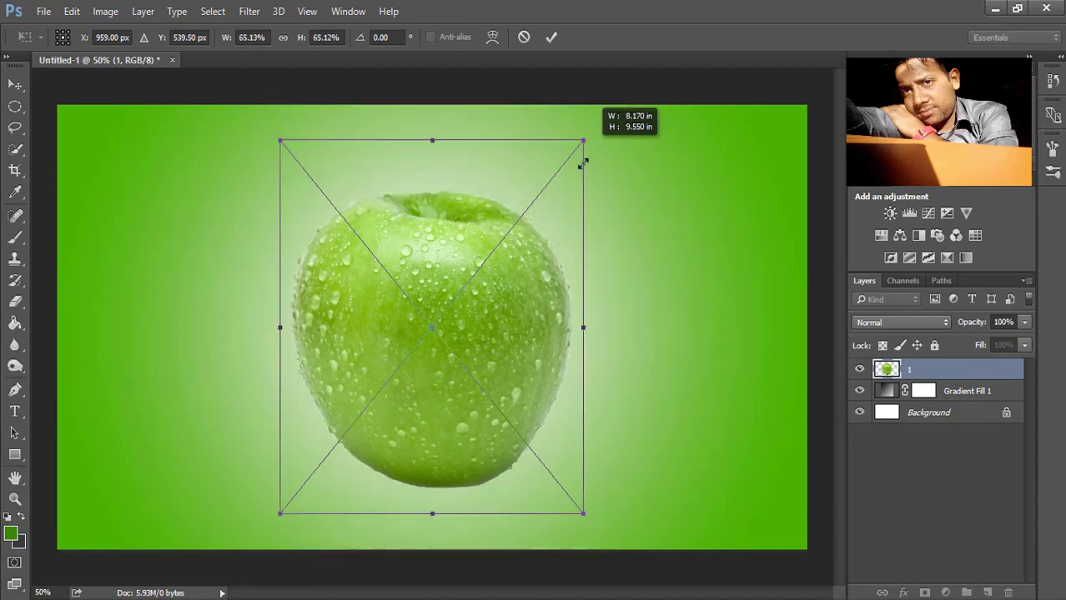
{"action": "left_click_drag", "start_coordinate": [456, 355], "coordinate": [457, 356]}
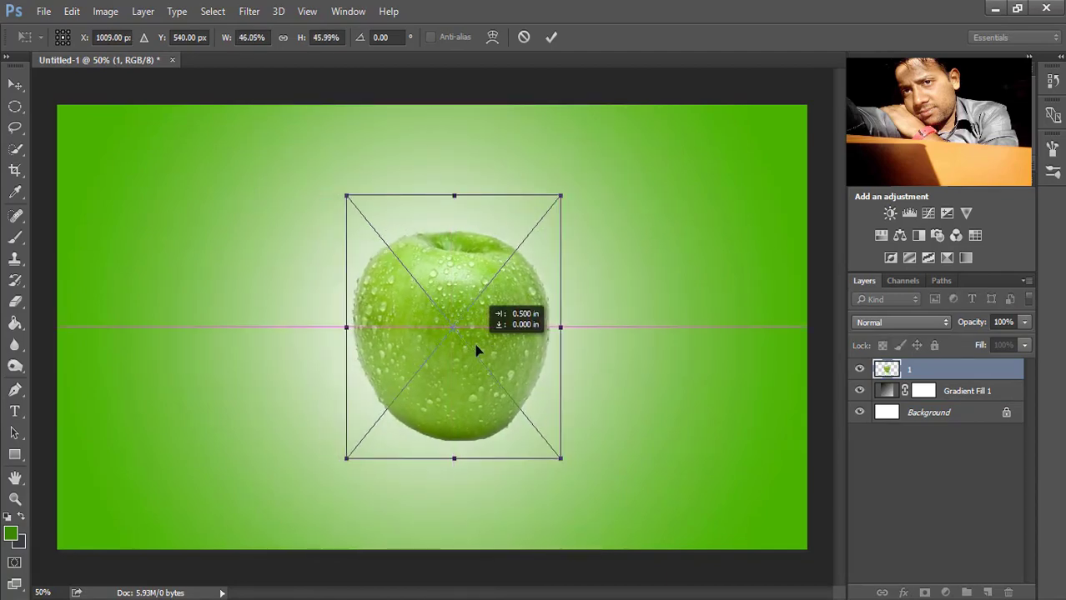
{"action": "left_click", "coordinate": [552, 36]}
Step: Zoom in and start a new Free Transform on the apple
{"action": "key", "text": "ctrl+plus"}
{"action": "key", "text": "v"}
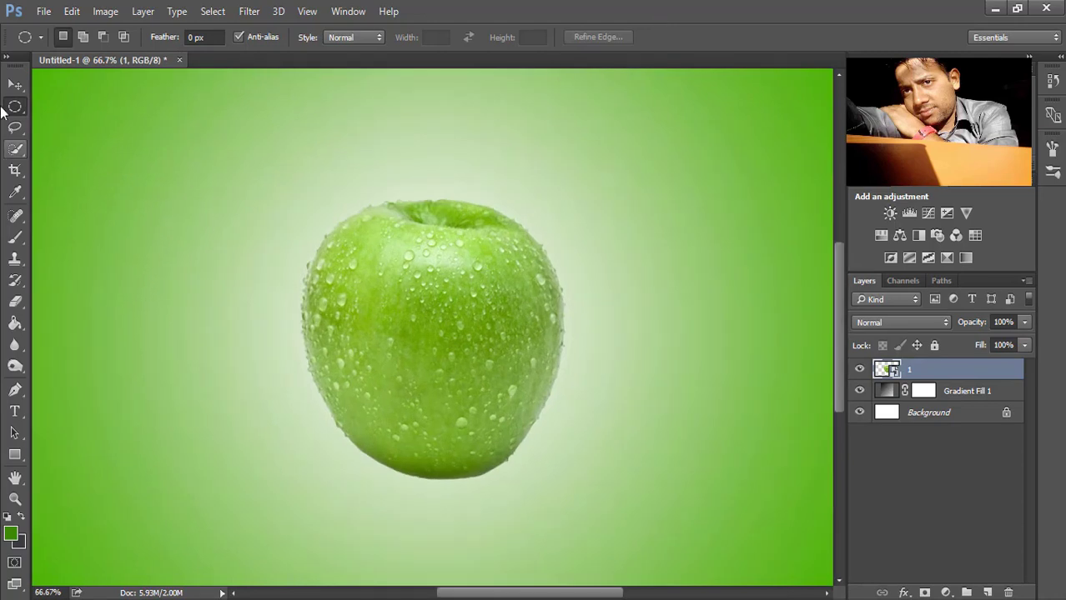
{"action": "key", "text": "ctrl+t"}
Step: Warp the apple by pulling its sides, corners and bottom outward, then zoom to 100%
{"action": "right_click", "coordinate": [479, 308]}
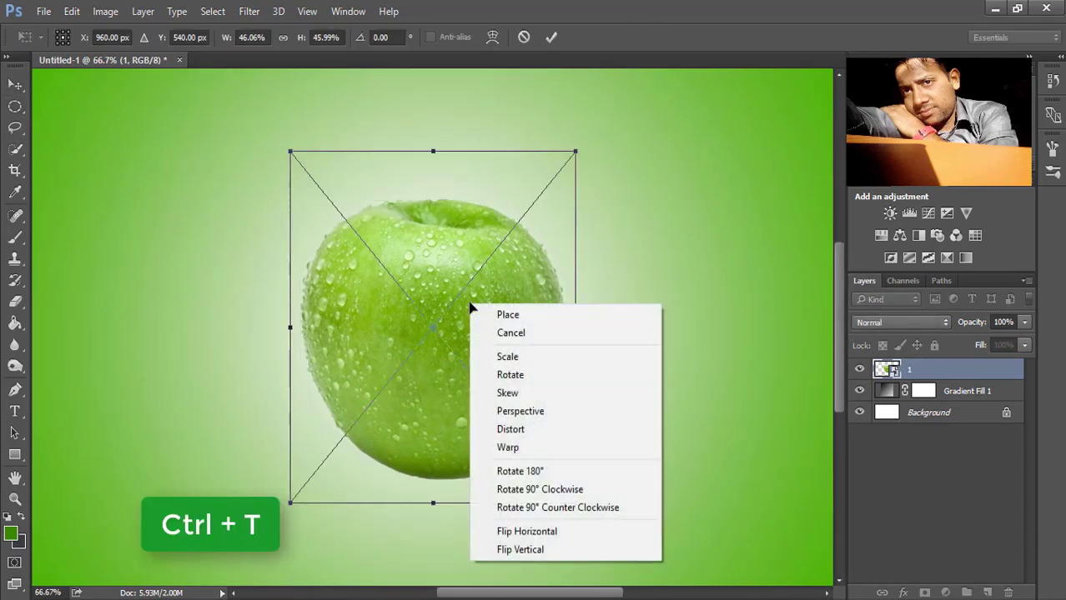
{"action": "left_click", "coordinate": [500, 448]}
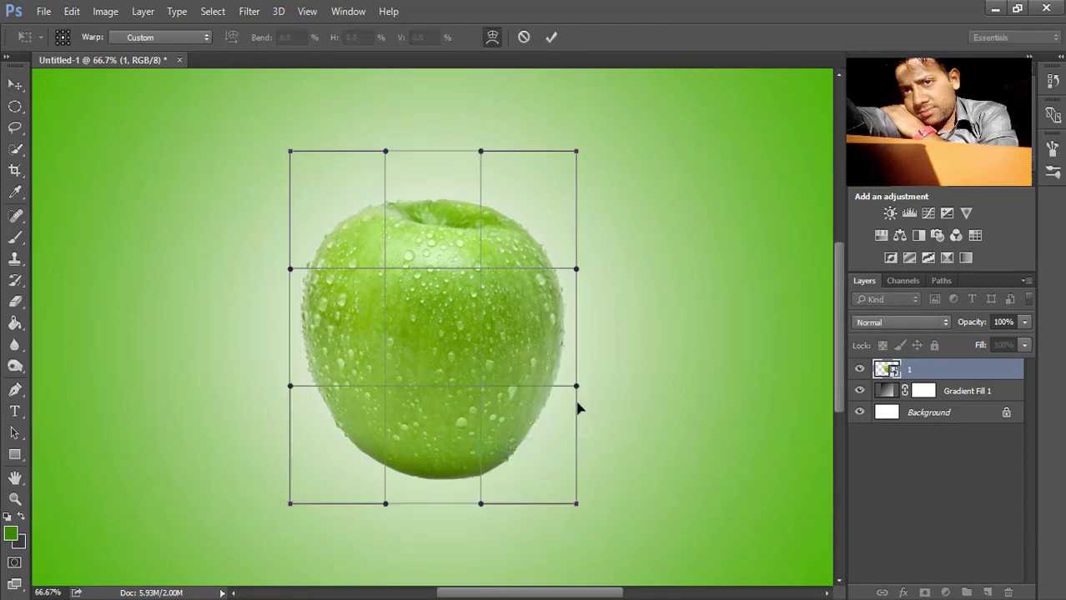
{"action": "left_click_drag", "start_coordinate": [577, 391], "coordinate": [588, 375]}
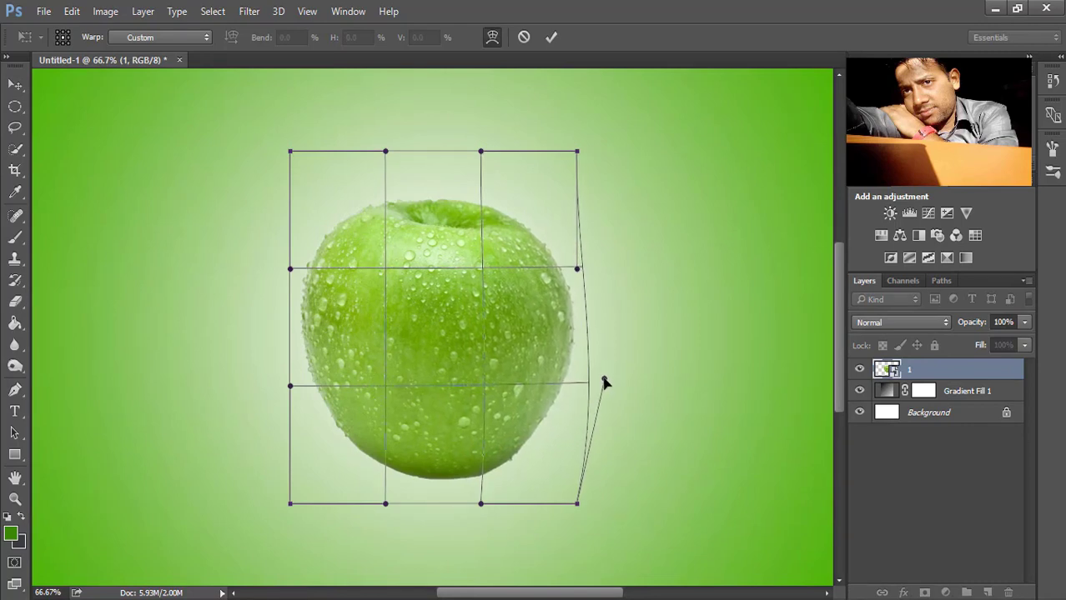
{"action": "left_click_drag", "start_coordinate": [291, 158], "coordinate": [278, 195]}
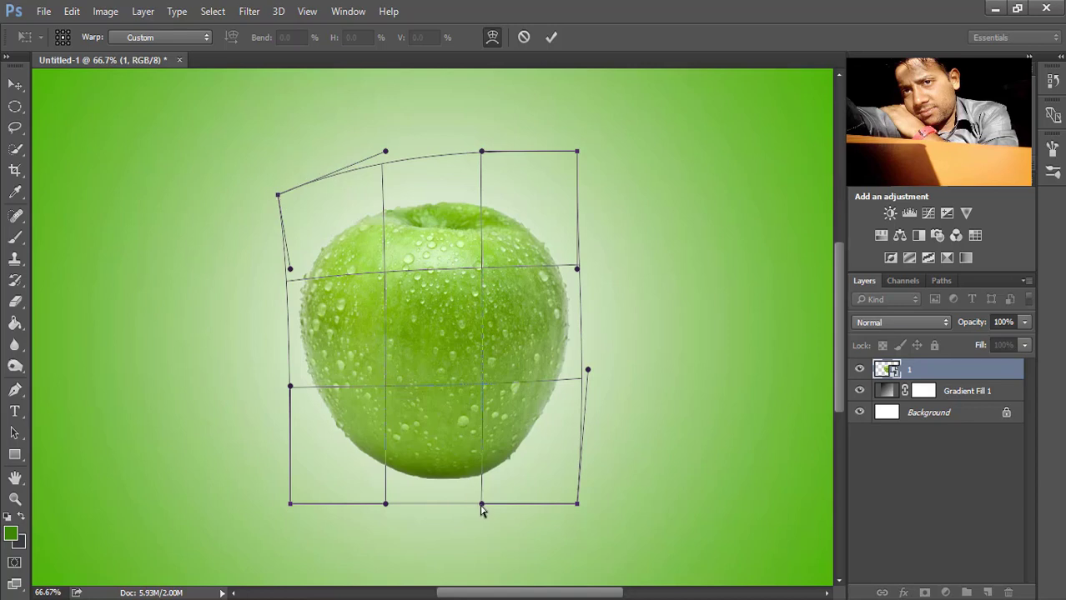
{"action": "left_click_drag", "start_coordinate": [481, 503], "coordinate": [472, 491]}
{"action": "left_click_drag", "start_coordinate": [575, 506], "coordinate": [588, 506]}
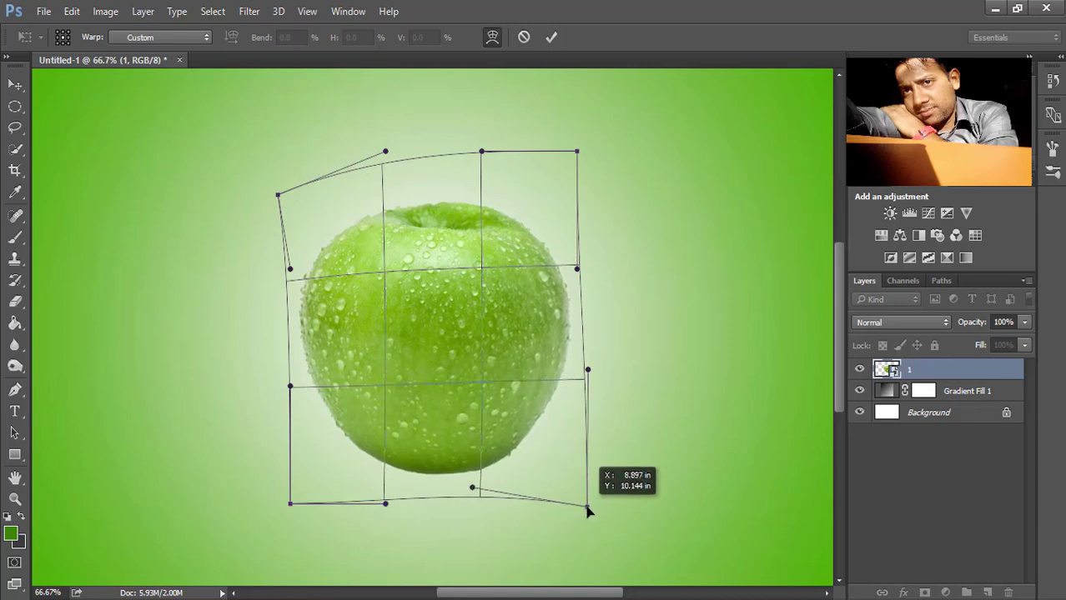
{"action": "left_click_drag", "start_coordinate": [290, 504], "coordinate": [271, 506]}
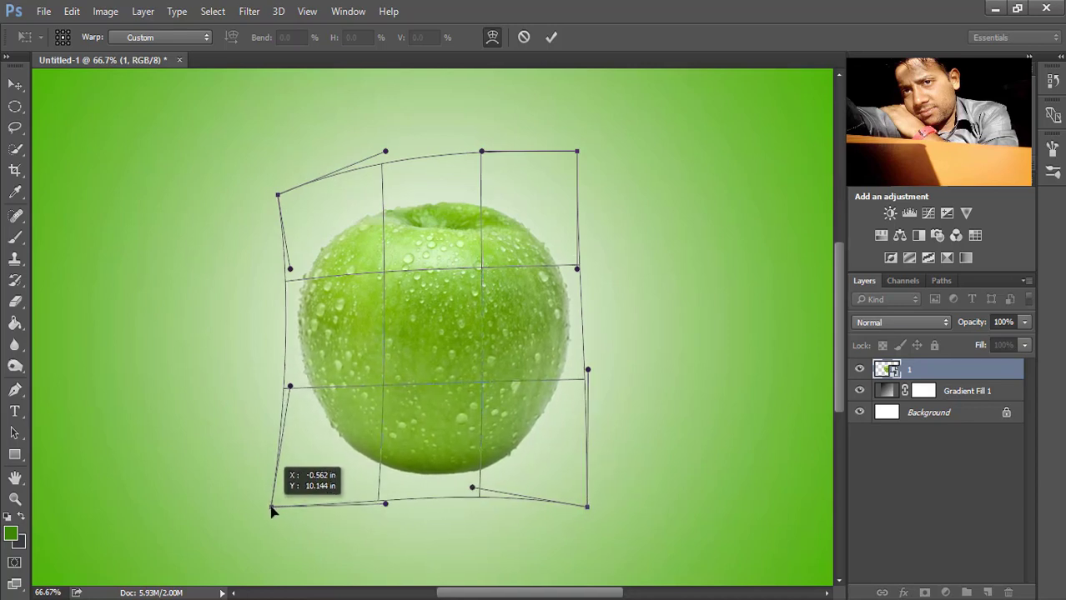
{"action": "left_click_drag", "start_coordinate": [382, 164], "coordinate": [371, 167]}
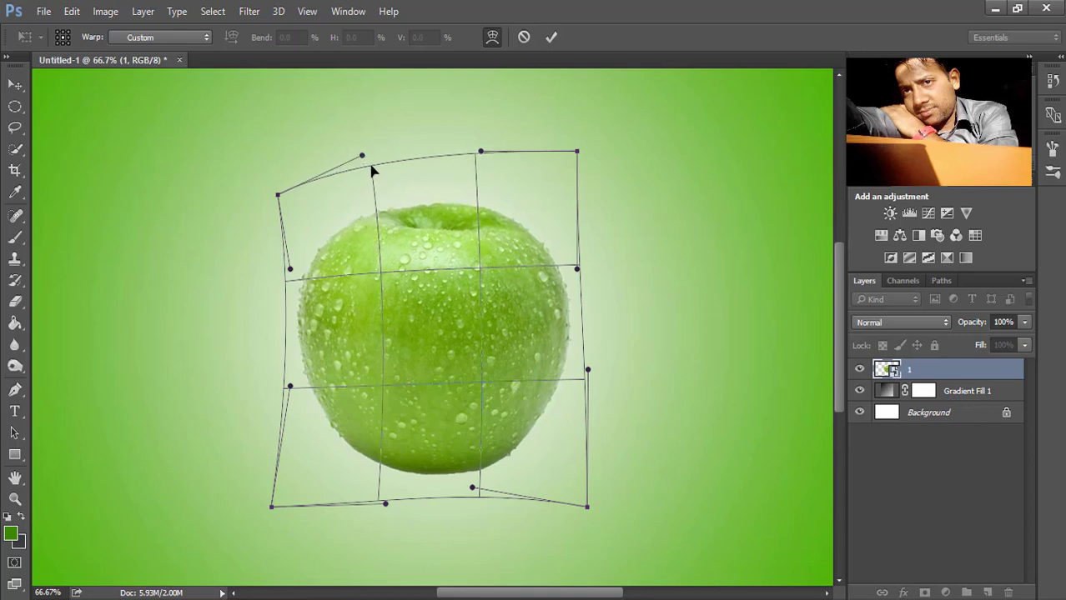
{"action": "left_click", "coordinate": [549, 37]}
{"action": "key", "text": "ctrl+plus"}
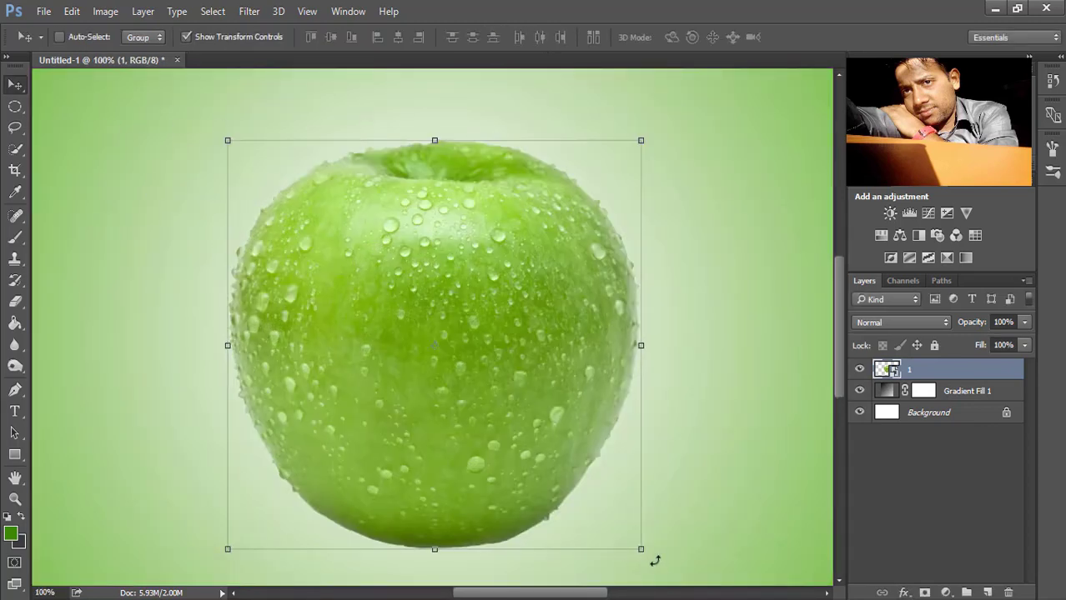
Step: Rotate the apple about -0.89° and rasterize its layer
{"action": "key", "text": "ctrl+t"}
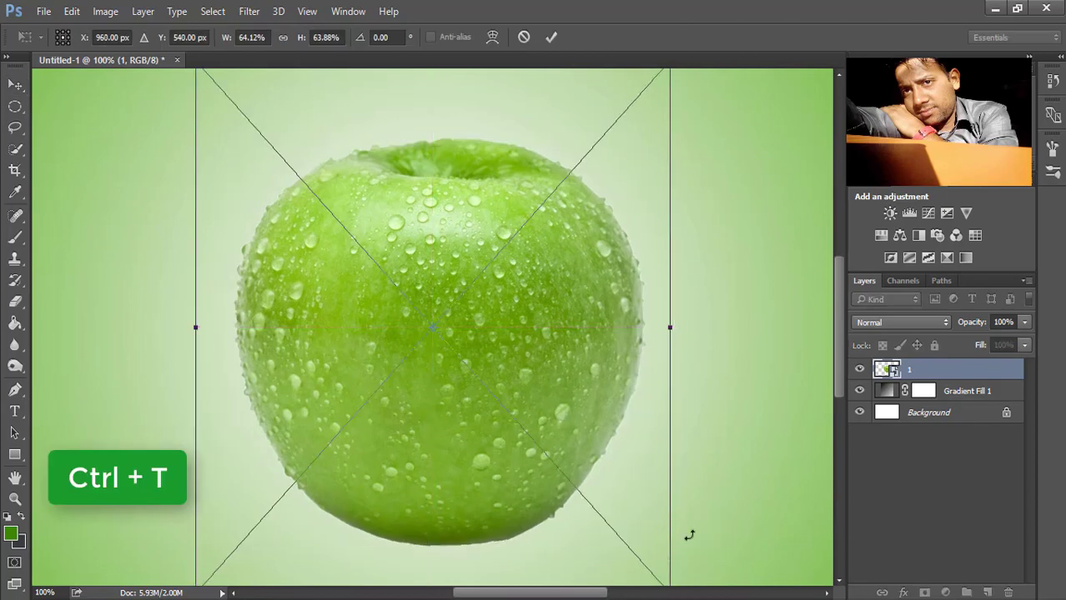
{"action": "key", "text": "ctrl+minus"}
{"action": "left_click_drag", "start_coordinate": [614, 513], "coordinate": [609, 509]}
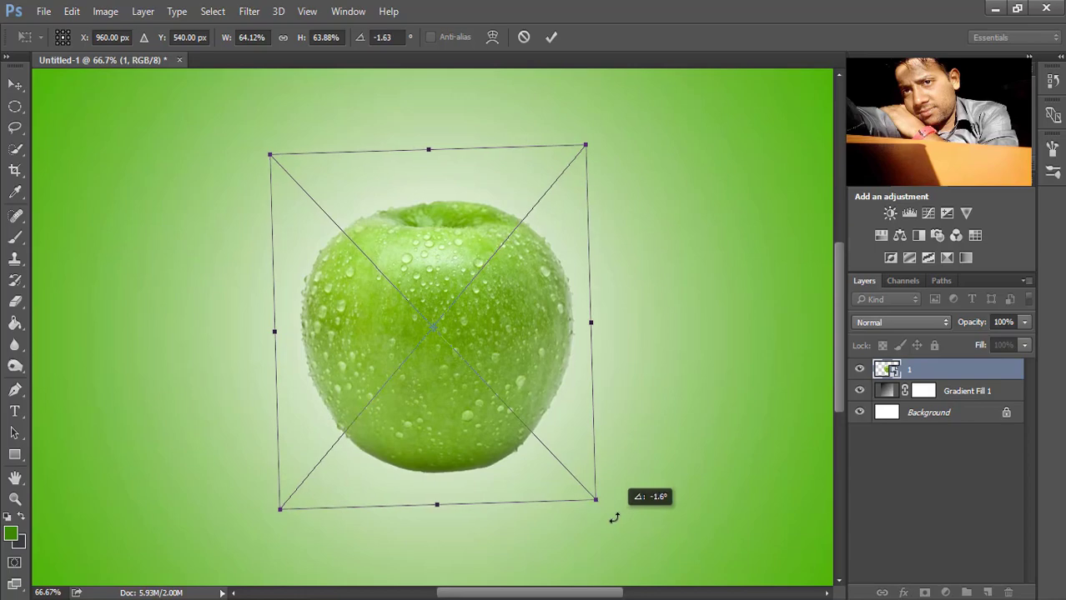
{"action": "left_click", "coordinate": [551, 40]}
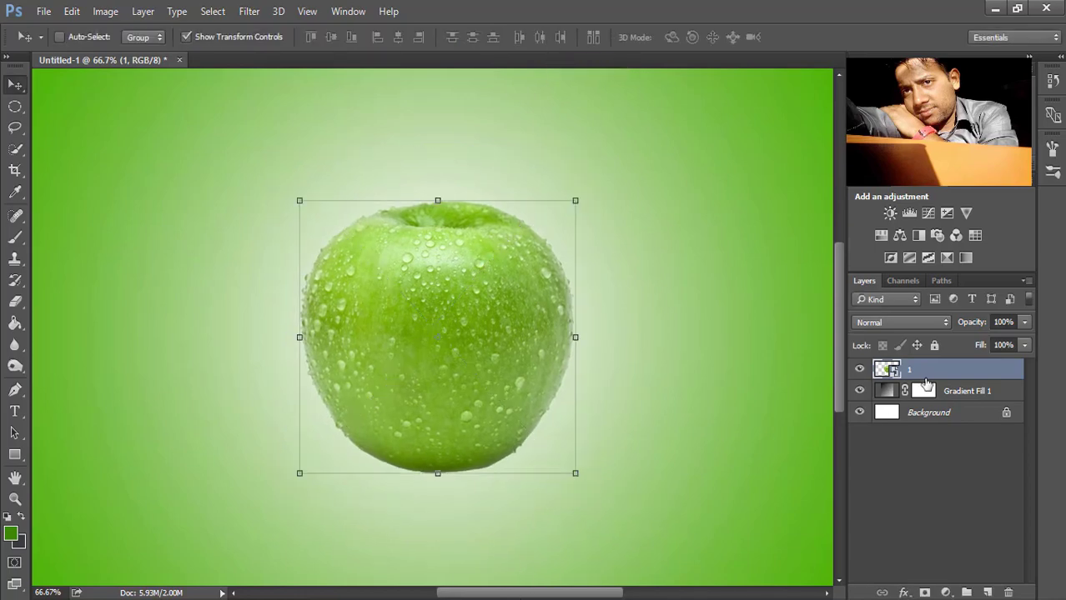
{"action": "right_click", "coordinate": [957, 370]}
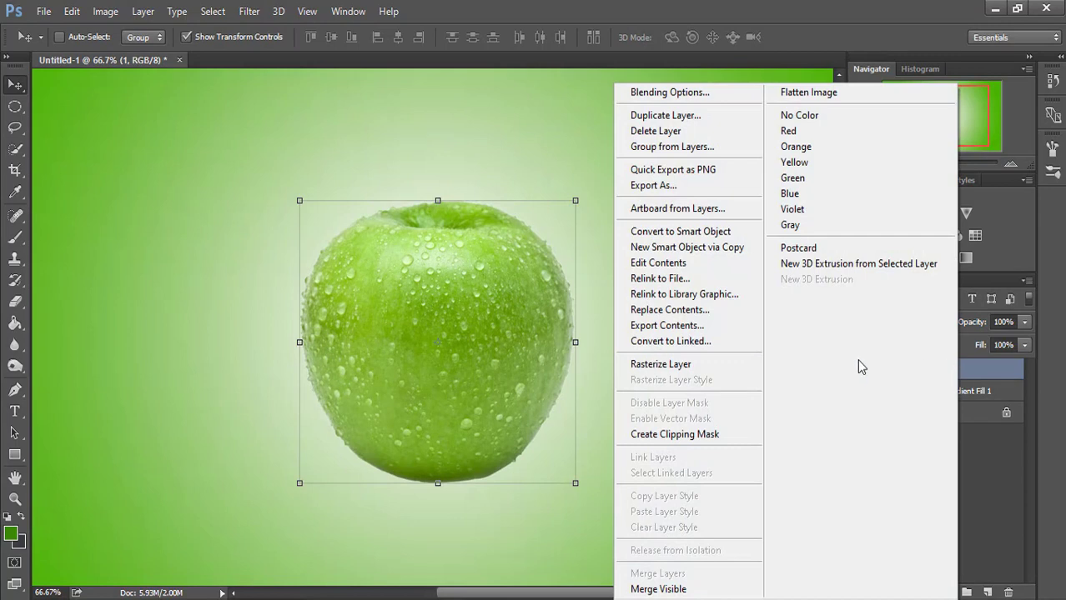
{"action": "left_click", "coordinate": [661, 365]}
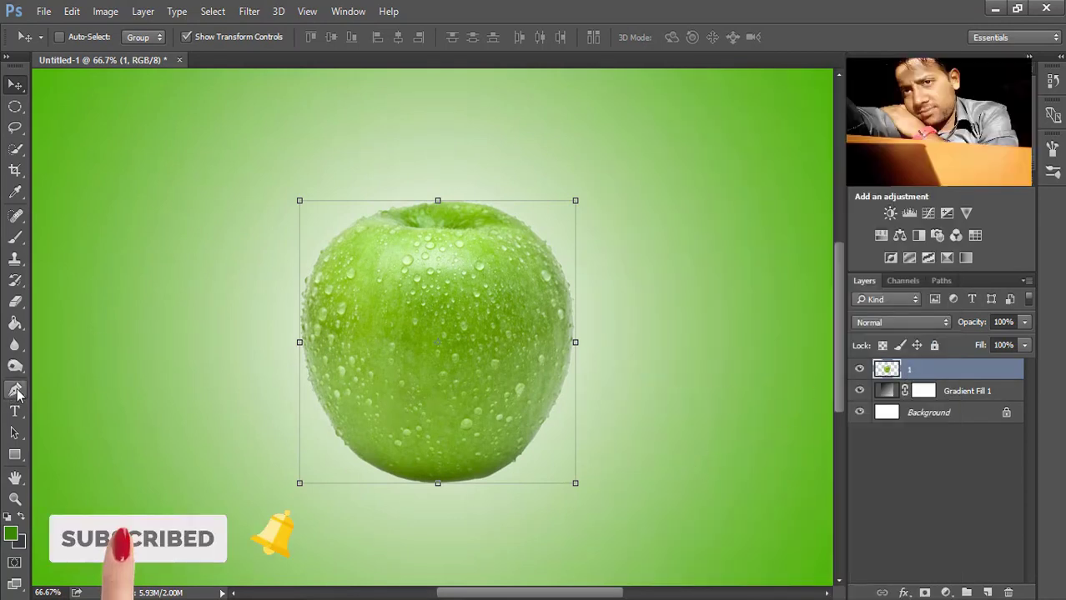
Step: Draw a curved closed pen path around the apple's front face from the top centre
{"action": "left_click", "coordinate": [15, 391]}
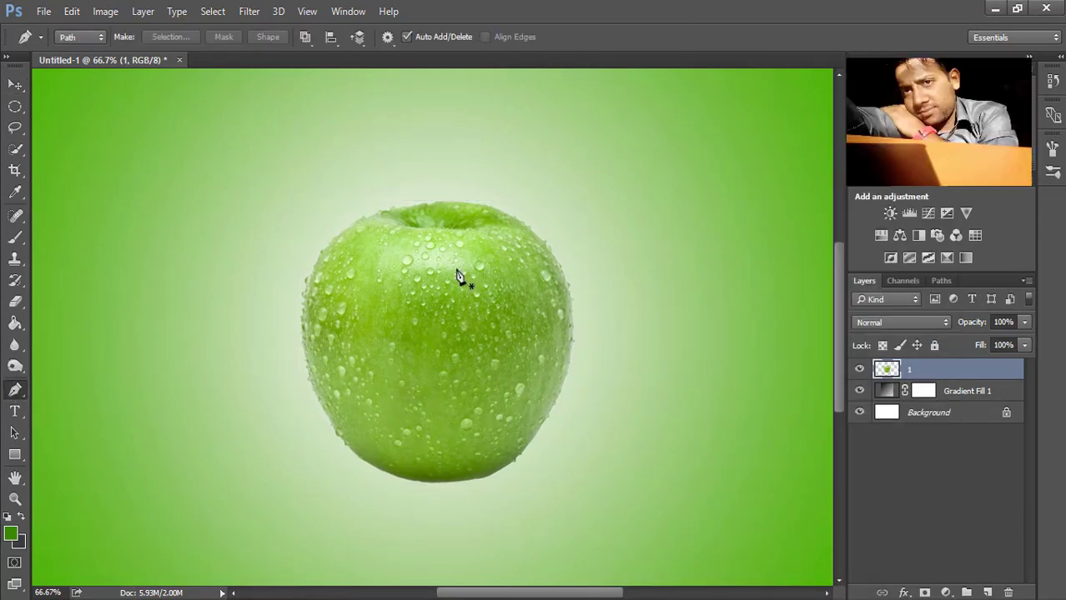
{"action": "key", "text": "ctrl+plus"}
{"action": "left_click", "coordinate": [445, 198]}
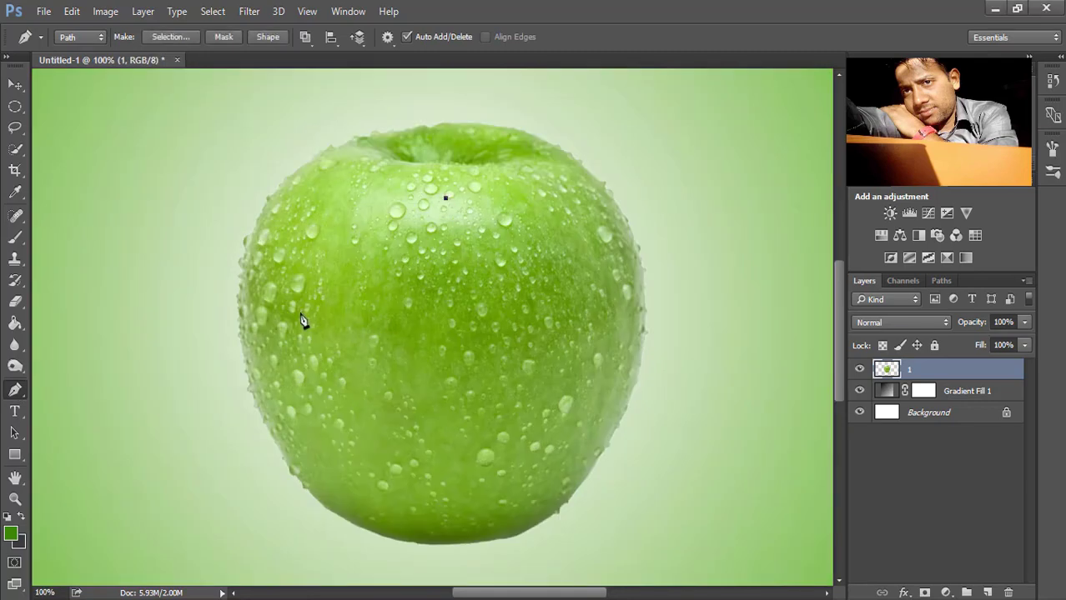
{"action": "mouse_move", "coordinate": [299, 309]}
{"action": "left_mouse_down"}
{"action": "mouse_move", "coordinate": [338, 472]}
{"action": "mouse_move", "coordinate": [326, 477]}
{"action": "left_mouse_up"}
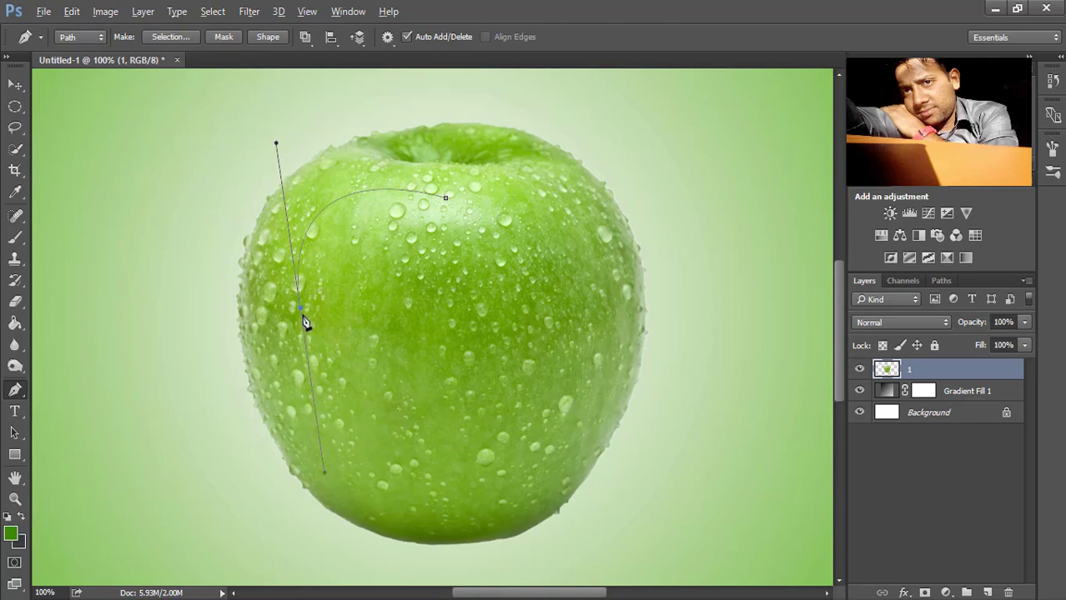
{"action": "left_click_drag", "start_coordinate": [409, 532], "coordinate": [504, 586]}
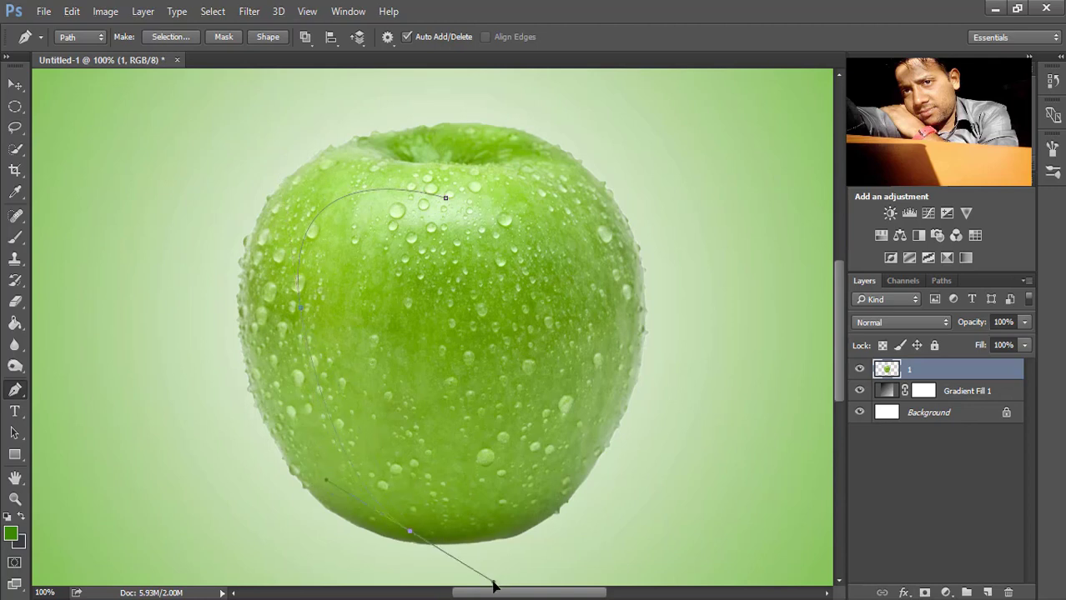
{"action": "left_click", "coordinate": [409, 531], "text": "alt"}
{"action": "left_click_drag", "start_coordinate": [447, 198], "coordinate": [258, 269]}
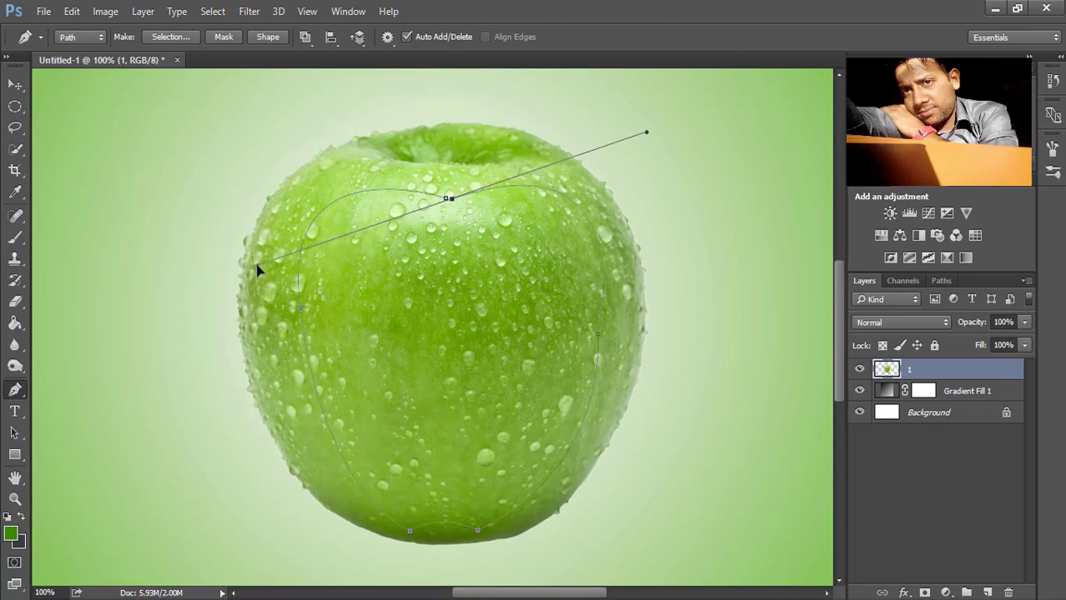
Step: Reshape the path's lower-right and top curves, removing the right-side anchor
{"action": "left_click", "coordinate": [666, 160], "text": "ctrl"}
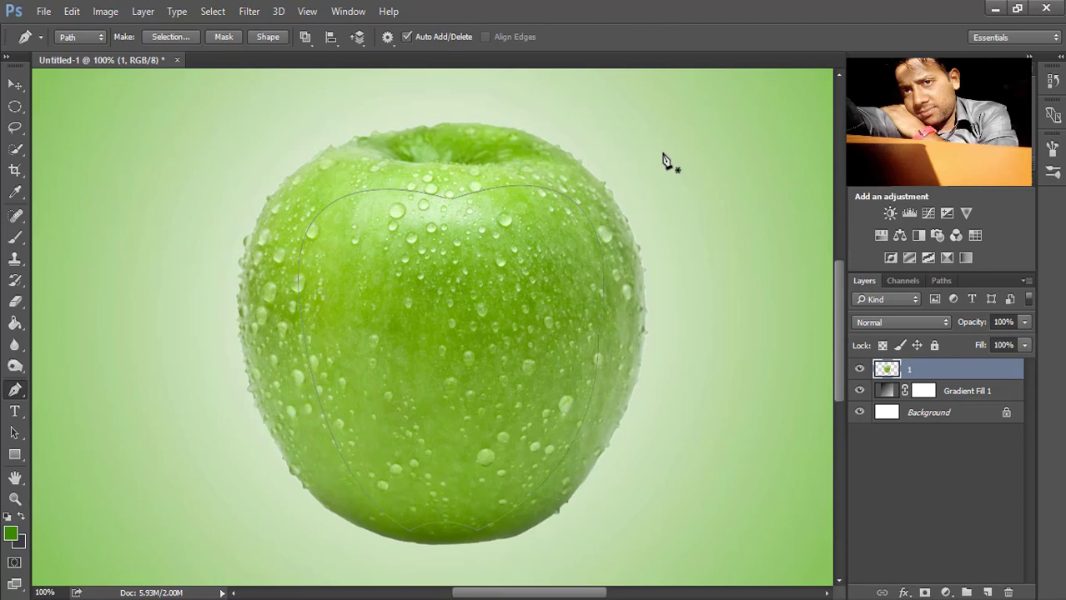
{"action": "left_click", "coordinate": [605, 333], "text": "ctrl"}
{"action": "left_click", "coordinate": [602, 469], "text": "ctrl"}
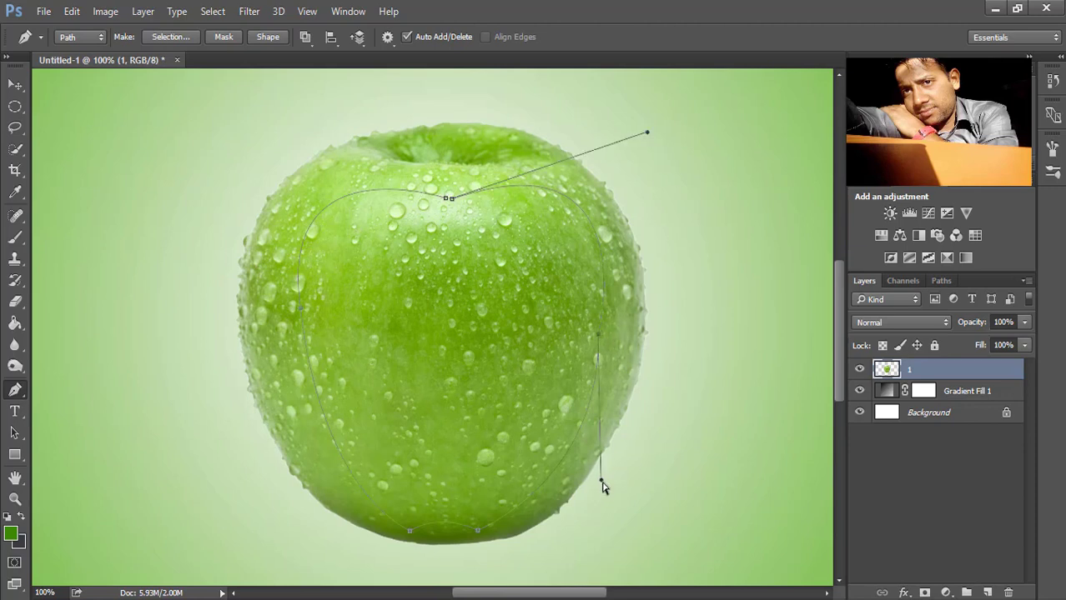
{"action": "left_click_drag", "start_coordinate": [598, 482], "coordinate": [606, 493]}
{"action": "left_click_drag", "start_coordinate": [650, 135], "coordinate": [639, 122], "text": "ctrl"}
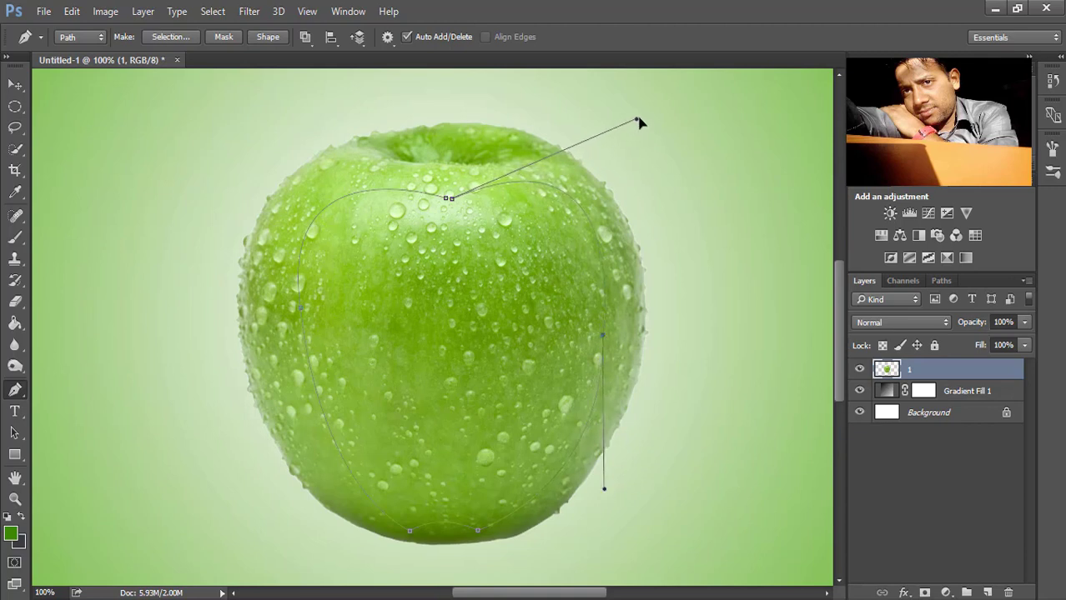
{"action": "left_click", "coordinate": [607, 342]}
{"action": "mouse_move", "coordinate": [561, 349]}
{"action": "left_mouse_down", "text": "ctrl"}
{"action": "mouse_move", "coordinate": [606, 351]}
{"action": "mouse_move", "coordinate": [606, 325]}
{"action": "left_mouse_up", "text": "ctrl"}
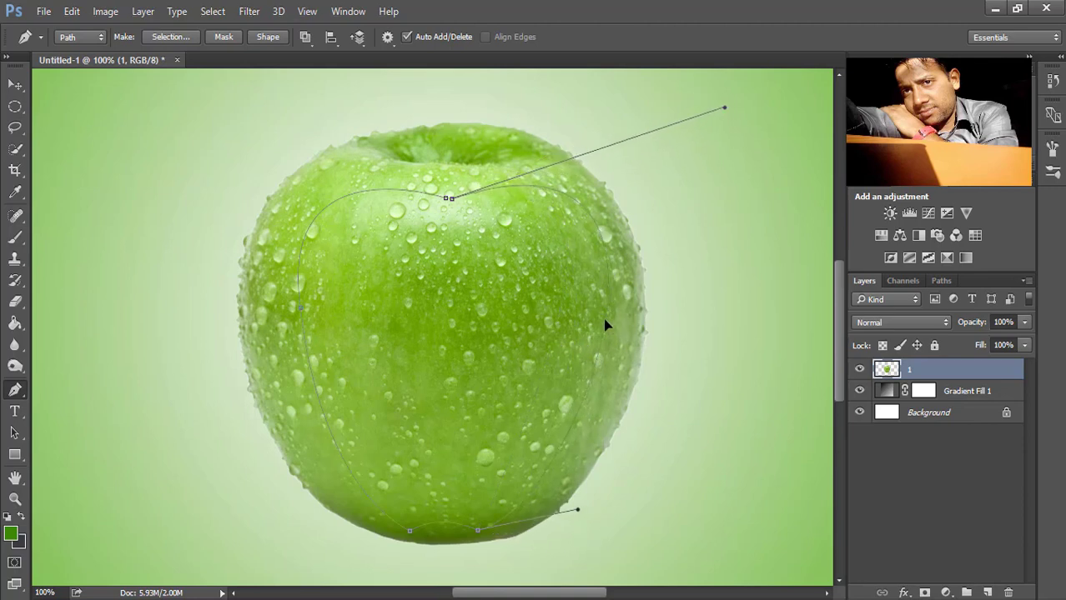
Step: Rework the path's left anchor and make the top anchor a sharp corner
{"action": "left_click", "coordinate": [307, 313]}
{"action": "left_click_drag", "start_coordinate": [368, 345], "coordinate": [283, 264], "text": "ctrl"}
{"action": "left_click", "coordinate": [298, 307]}
{"action": "left_click_drag", "start_coordinate": [296, 313], "coordinate": [291, 309]}
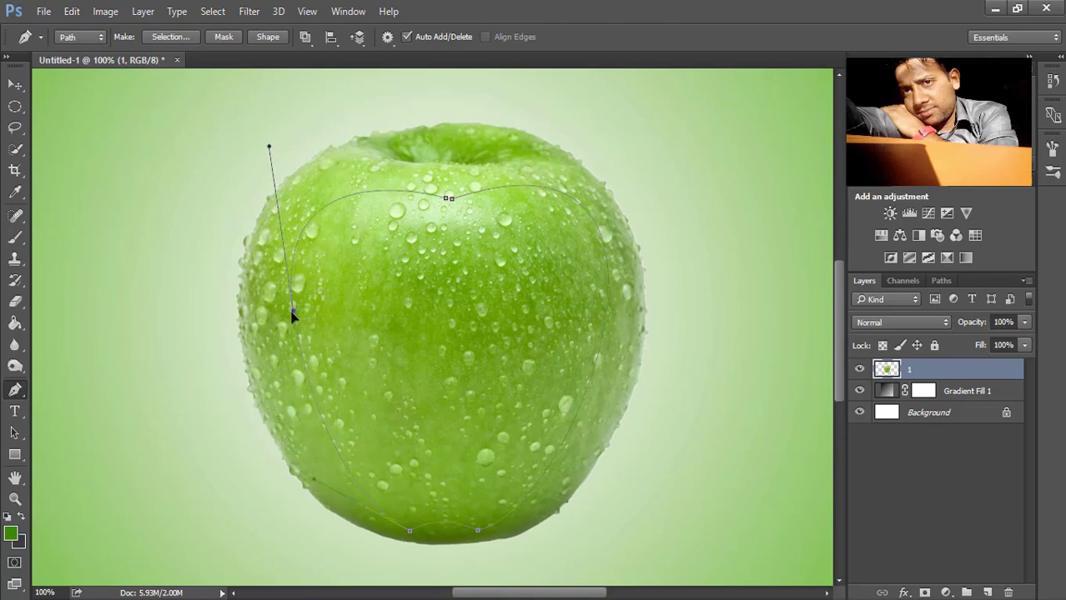
{"action": "left_click", "coordinate": [451, 199], "text": "ctrl"}
{"action": "left_click", "coordinate": [448, 200], "text": "alt"}
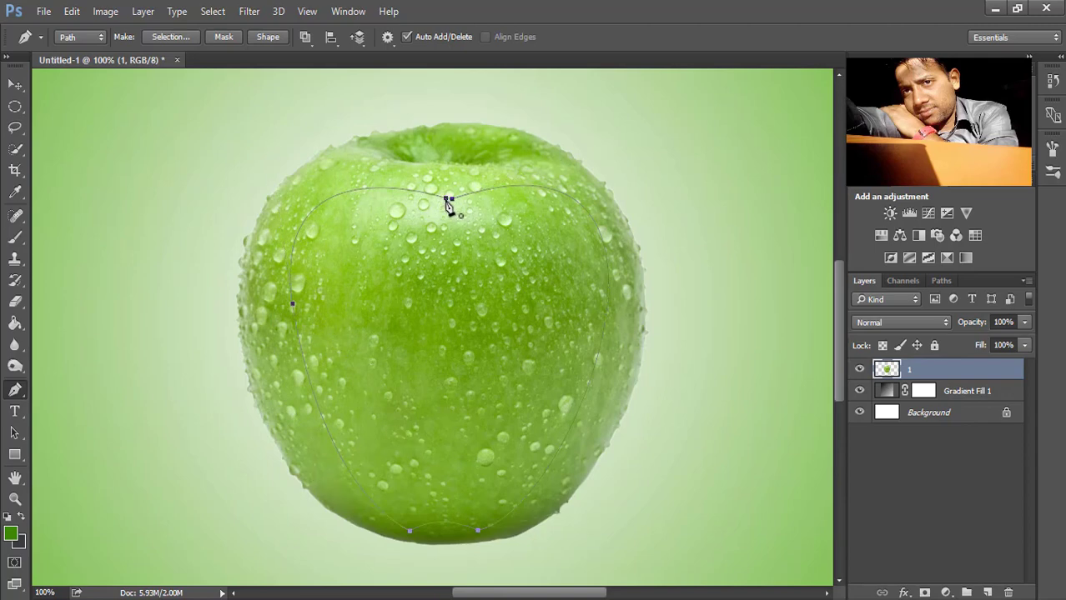
Step: Turn the path into a selection and add a new empty layer
{"action": "right_click", "coordinate": [458, 254]}
{"action": "left_click", "coordinate": [473, 257]}
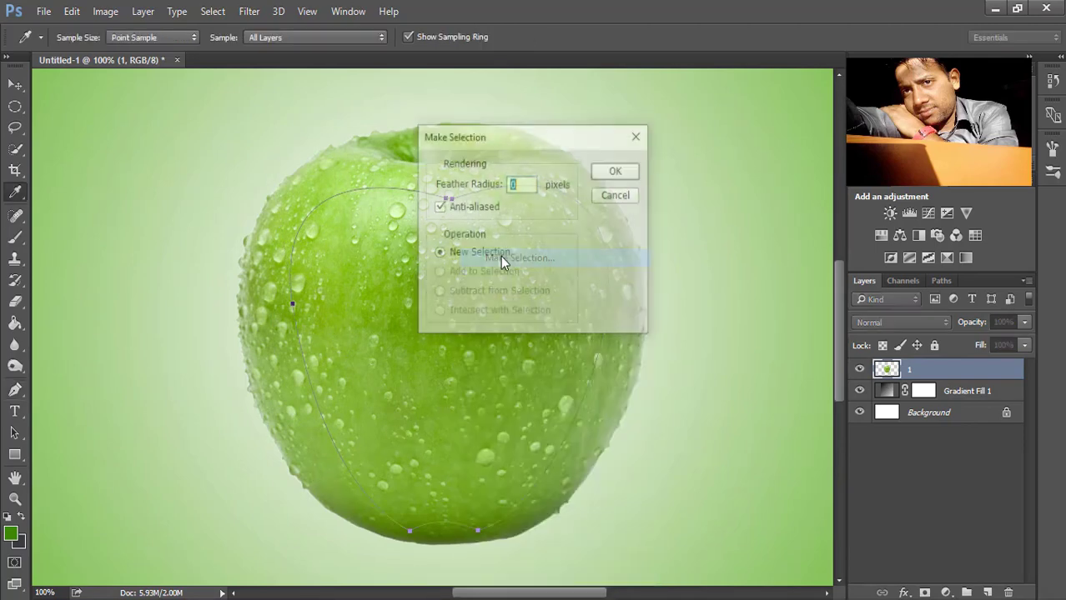
{"action": "left_click", "coordinate": [617, 175]}
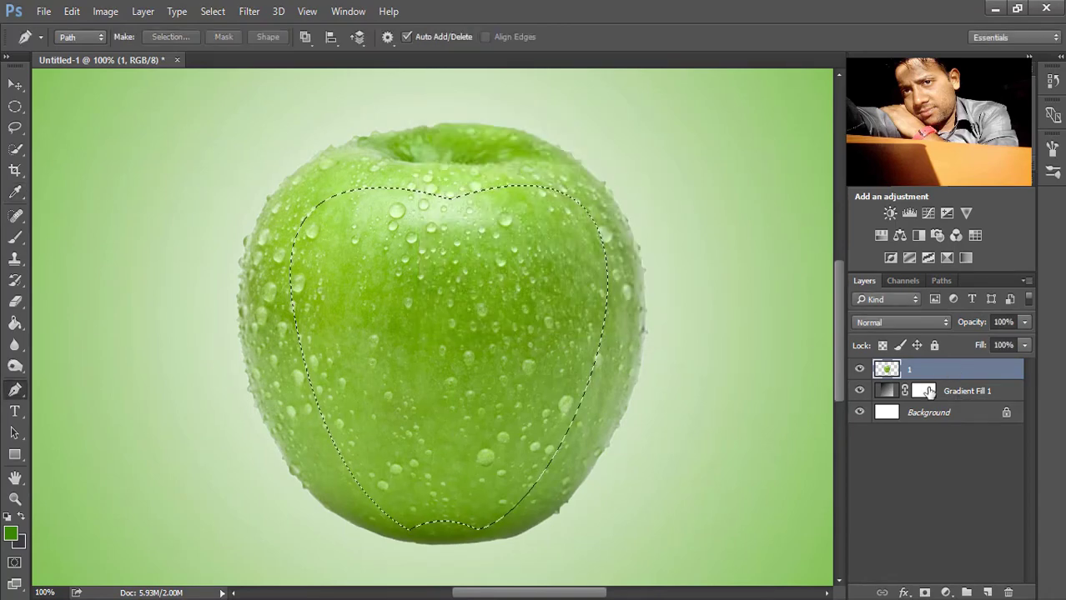
{"action": "key", "text": "ctrl+alt+shift+n"}
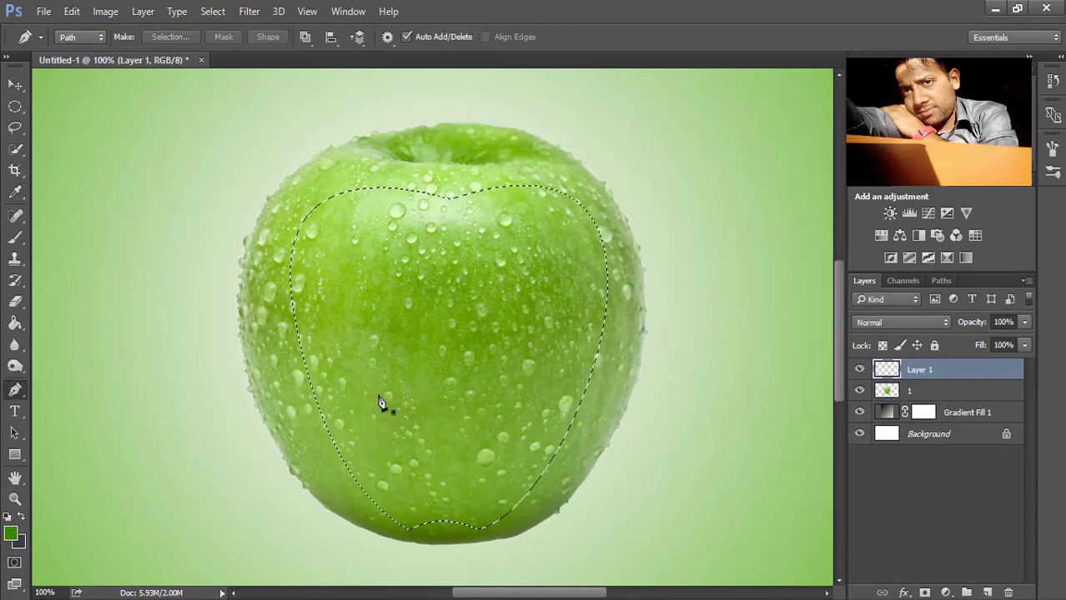
Step: Paint the selection solid white with a brush enlarged to 70
{"action": "left_click", "coordinate": [10, 533]}
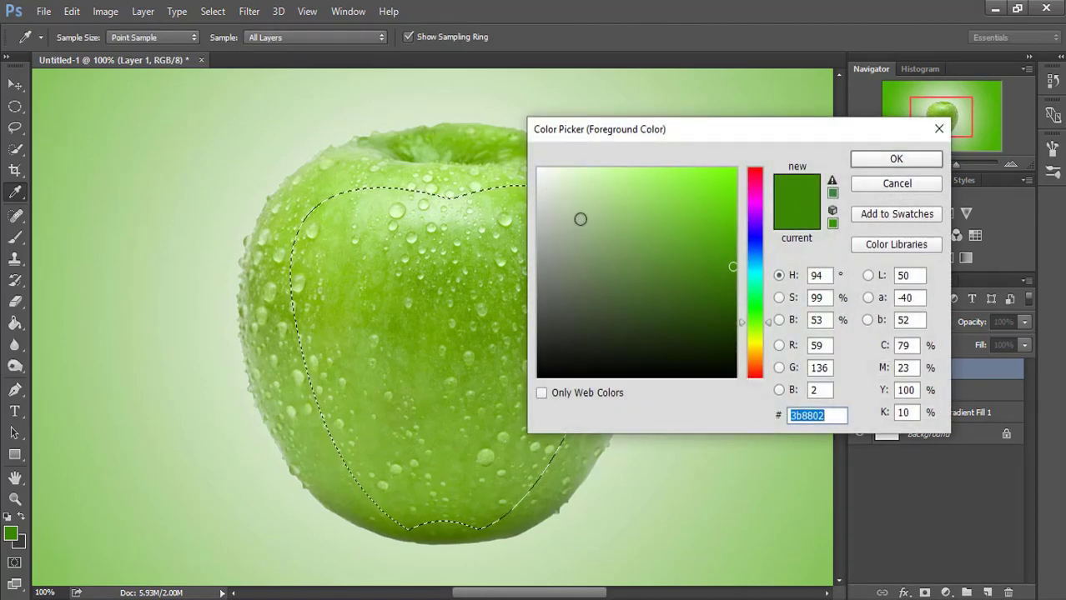
{"action": "left_click_drag", "start_coordinate": [577, 220], "coordinate": [518, 115]}
{"action": "left_click", "coordinate": [896, 159]}
{"action": "key", "text": "p"}
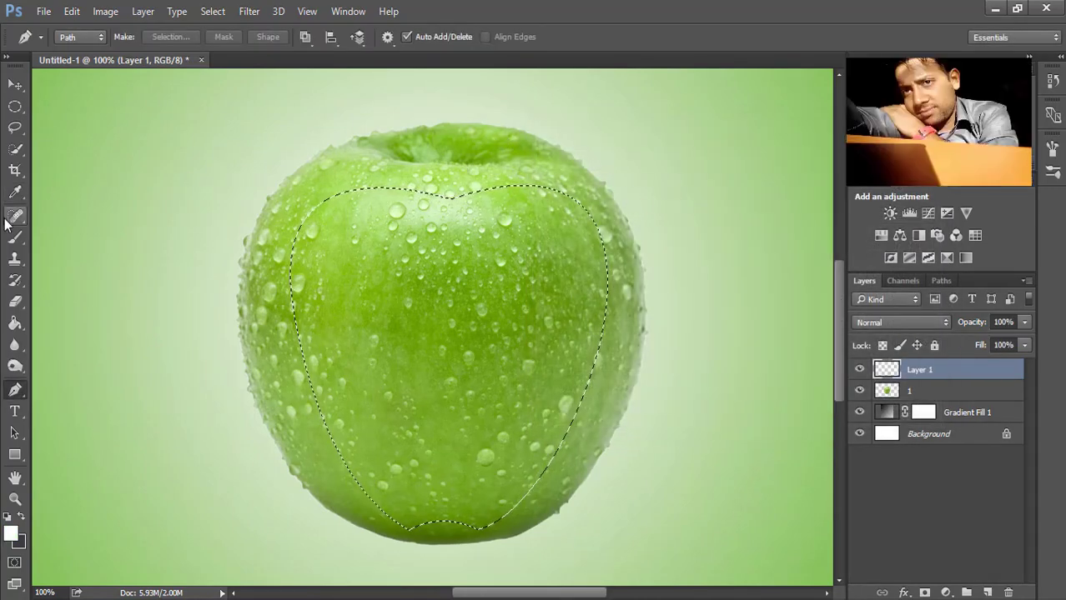
{"action": "left_click", "coordinate": [15, 237]}
{"action": "mouse_move", "coordinate": [376, 274]}
{"action": "left_mouse_down"}
{"action": "mouse_move", "coordinate": [366, 265]}
{"action": "mouse_move", "coordinate": [440, 252]}
{"action": "left_mouse_up"}
{"action": "key", "text": "bracketright"}
{"action": "key", "text": "bracketright"}
{"action": "key", "text": "bracketright"}
{"action": "mouse_move", "coordinate": [376, 226]}
{"action": "left_mouse_down"}
{"action": "mouse_move", "coordinate": [519, 191]}
{"action": "mouse_move", "coordinate": [575, 404]}
{"action": "mouse_move", "coordinate": [518, 514]}
{"action": "mouse_move", "coordinate": [369, 489]}
{"action": "mouse_move", "coordinate": [312, 269]}
{"action": "mouse_move", "coordinate": [423, 218]}
{"action": "mouse_move", "coordinate": [508, 352]}
{"action": "mouse_move", "coordinate": [352, 245]}
{"action": "mouse_move", "coordinate": [374, 392]}
{"action": "mouse_move", "coordinate": [455, 505]}
{"action": "mouse_move", "coordinate": [337, 401]}
{"action": "mouse_move", "coordinate": [497, 497]}
{"action": "mouse_move", "coordinate": [307, 231]}
{"action": "mouse_move", "coordinate": [558, 394]}
{"action": "left_mouse_up"}
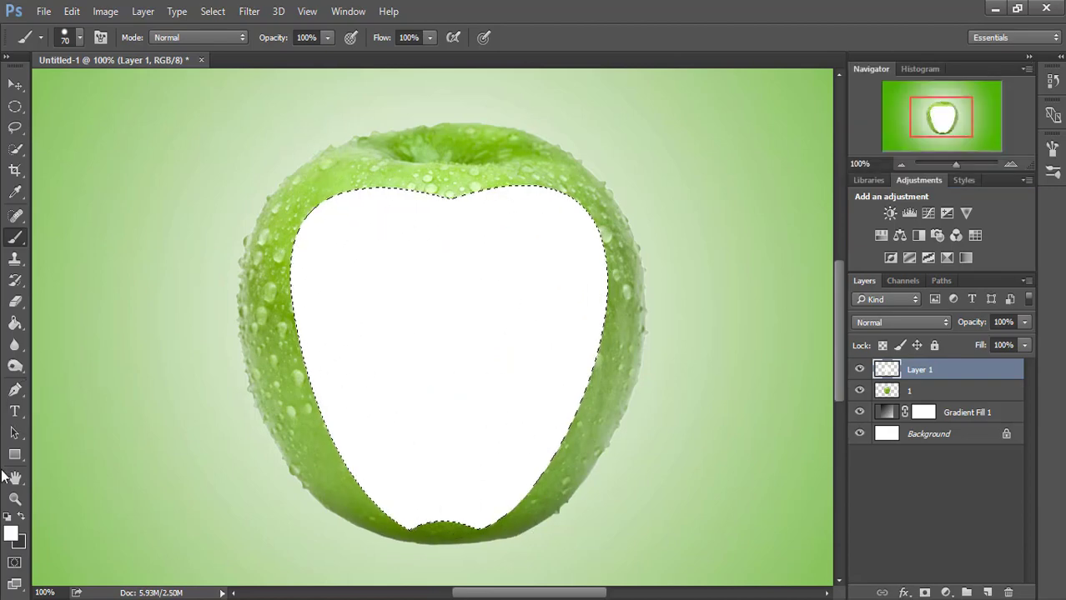
Step: Shade the right edge of the white area with #3b8802 at 36% brush opacity
{"action": "left_click", "coordinate": [11, 533]}
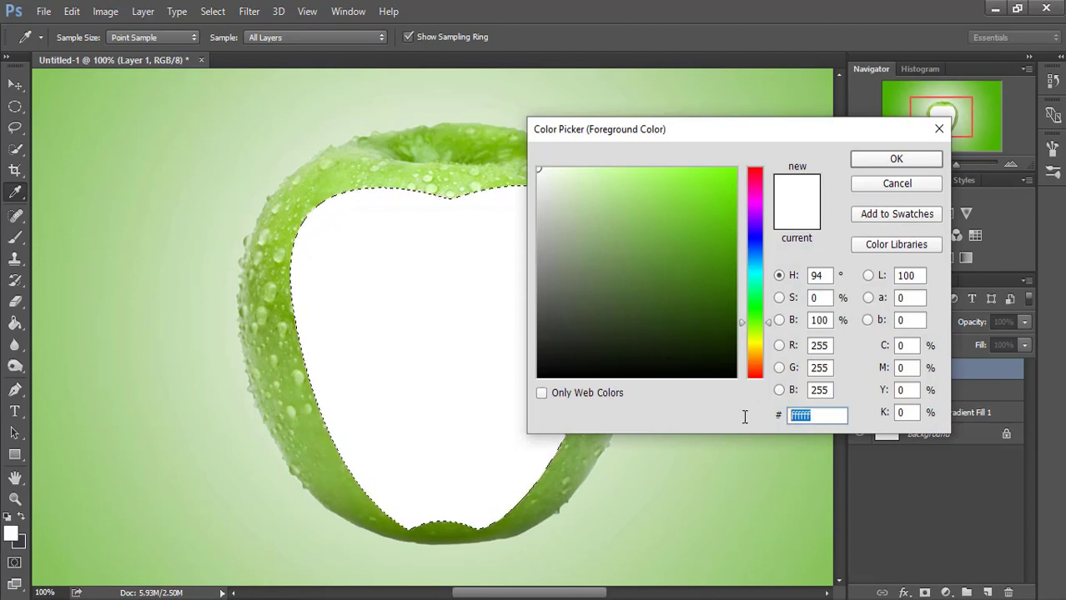
{"action": "type", "text": "3b88"}
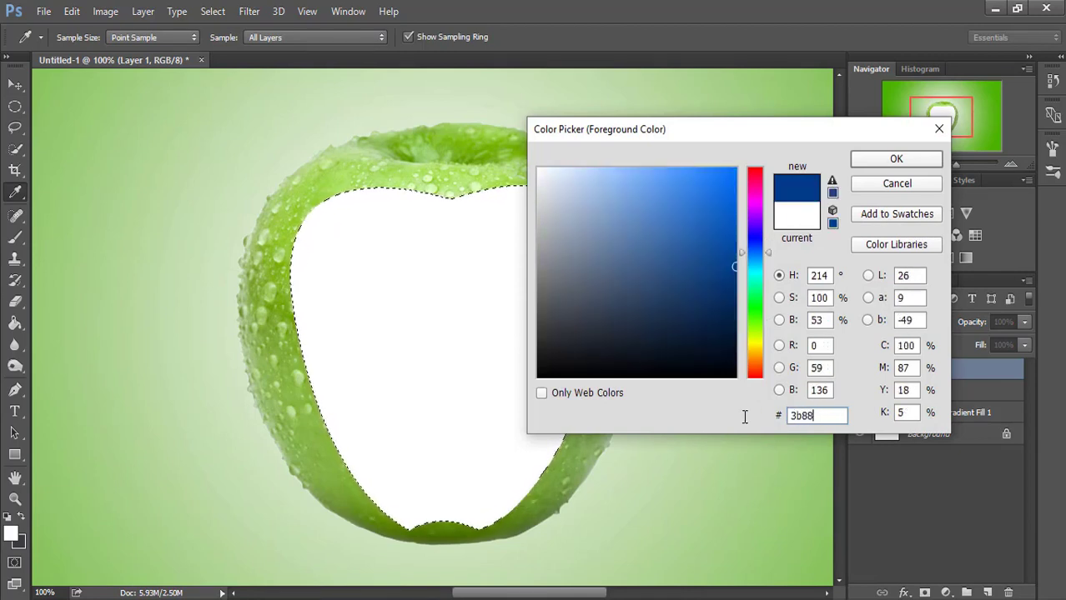
{"action": "type", "text": "02"}
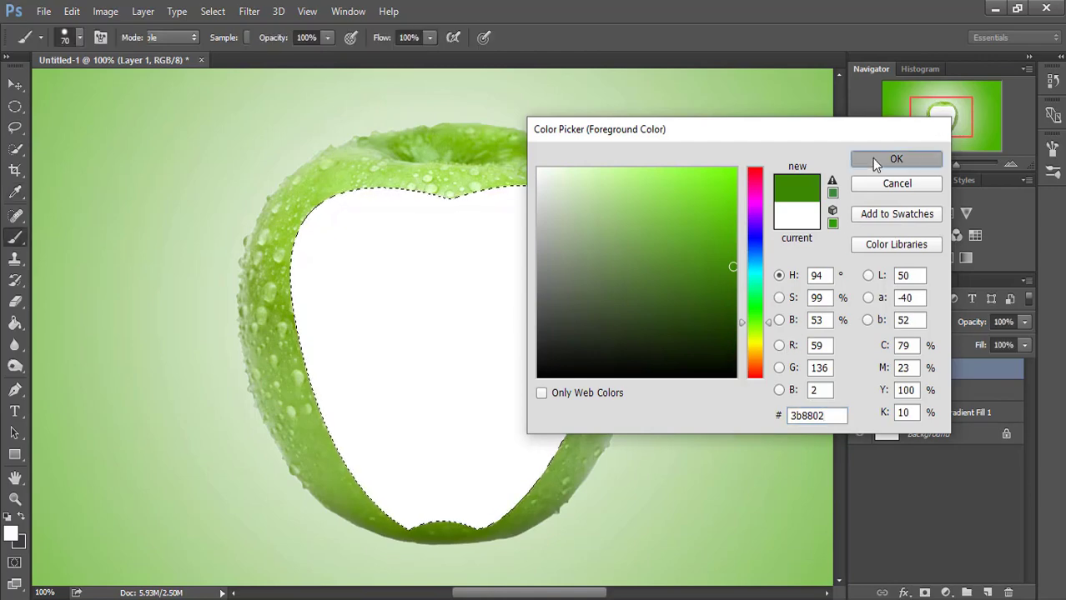
{"action": "left_click", "coordinate": [895, 159]}
{"action": "left_click", "coordinate": [328, 37]}
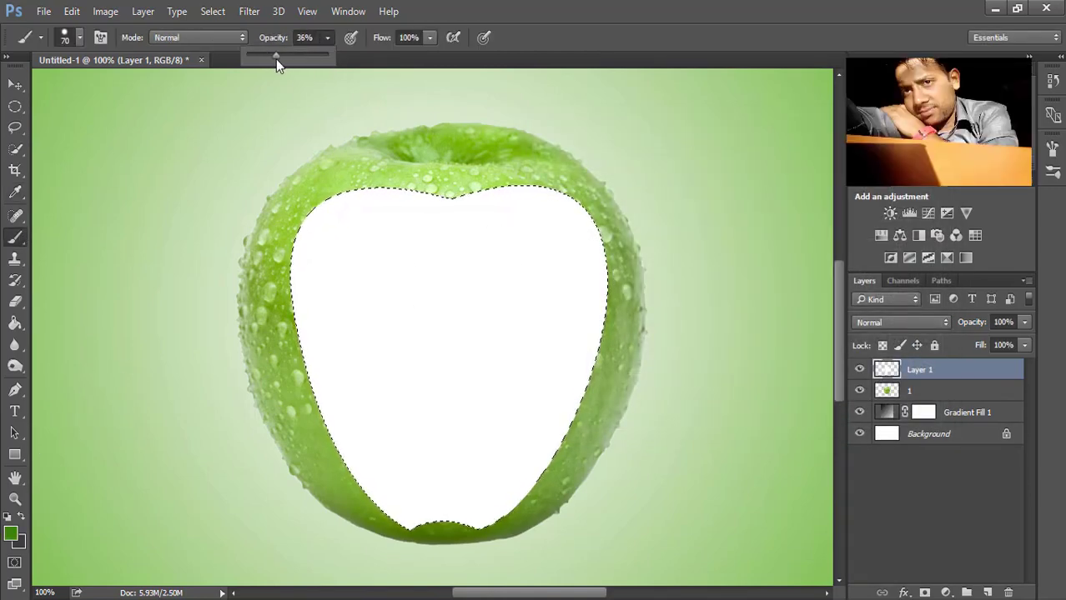
{"action": "left_click", "coordinate": [629, 340]}
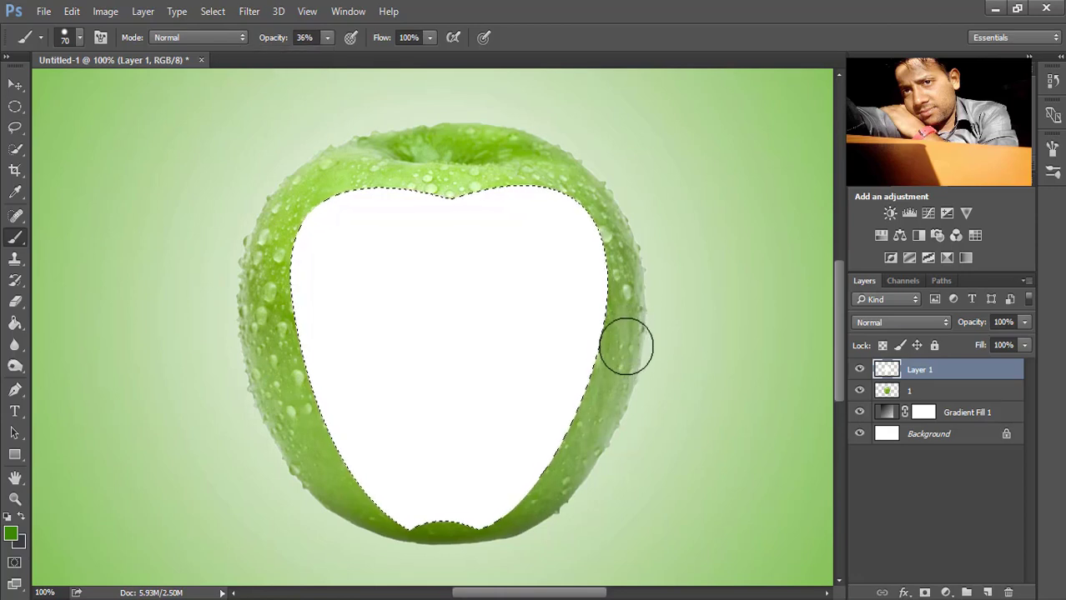
{"action": "mouse_move", "coordinate": [662, 376]}
{"action": "left_mouse_down"}
{"action": "mouse_move", "coordinate": [622, 336]}
{"action": "mouse_move", "coordinate": [635, 332]}
{"action": "left_mouse_up"}
Step: Paint a soft shadow along the white area's edge with a 125 px soft round brush
{"action": "key", "text": "bracketright"}
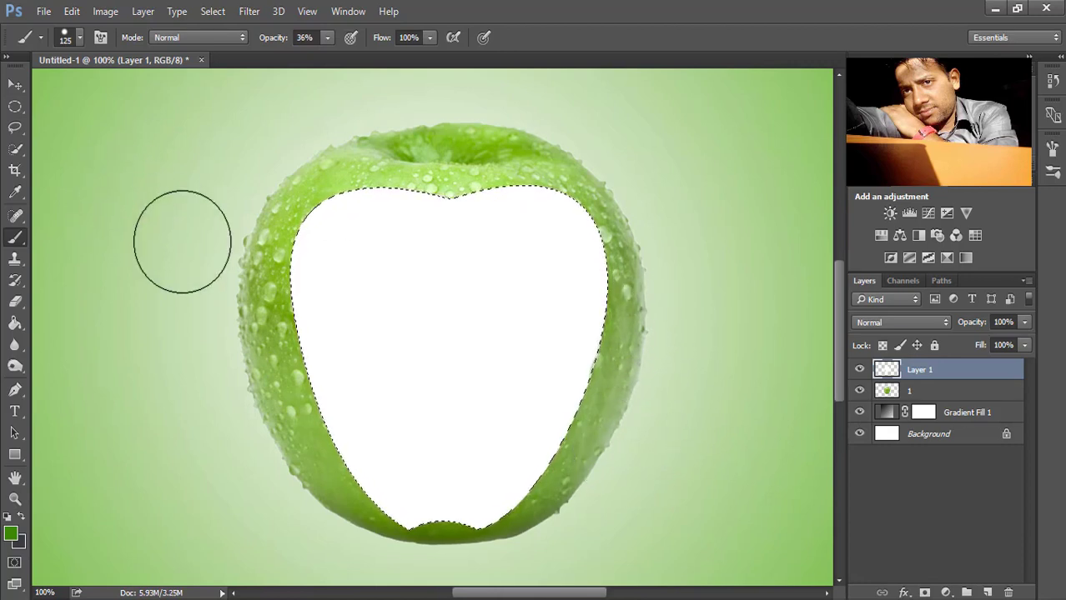
{"action": "right_click", "coordinate": [18, 241]}
{"action": "left_click", "coordinate": [82, 234]}
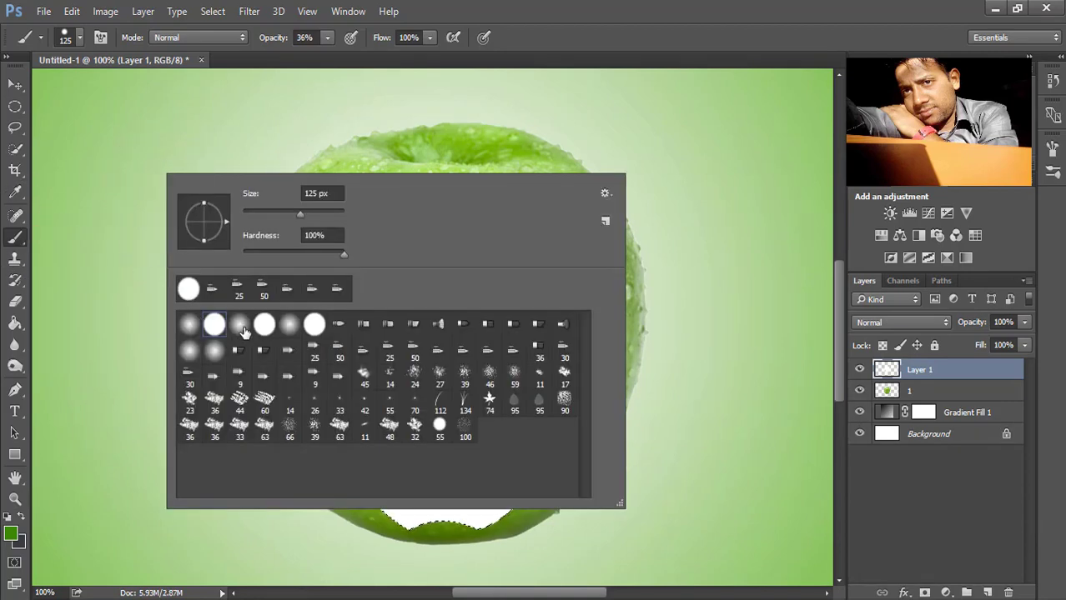
{"action": "double_click", "coordinate": [242, 328]}
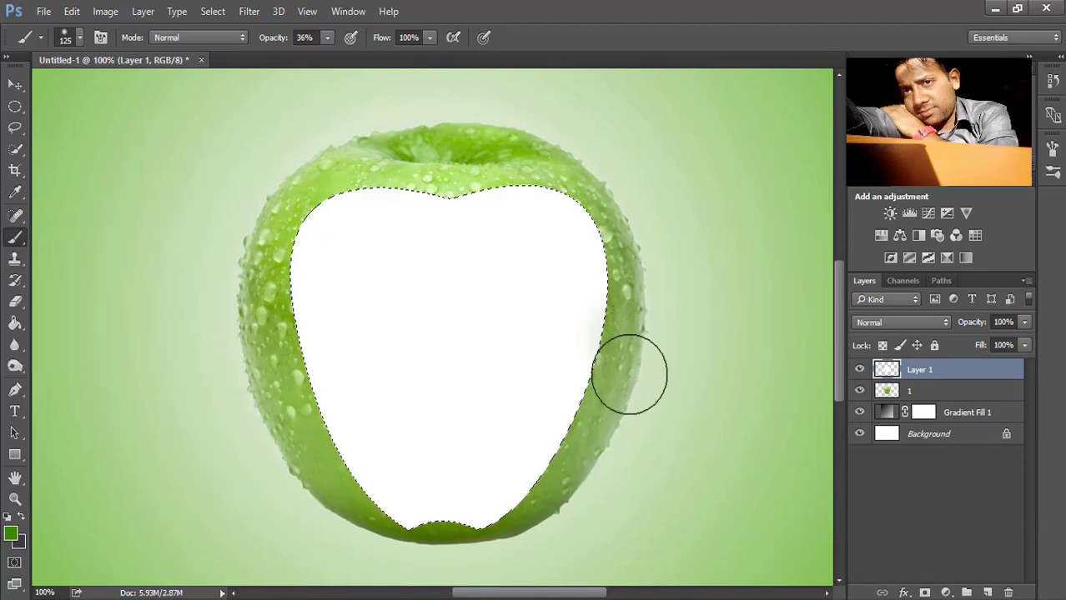
{"action": "mouse_move", "coordinate": [629, 375]}
{"action": "left_mouse_down"}
{"action": "mouse_move", "coordinate": [545, 539]}
{"action": "mouse_move", "coordinate": [497, 149]}
{"action": "mouse_move", "coordinate": [272, 231]}
{"action": "mouse_move", "coordinate": [268, 374]}
{"action": "mouse_move", "coordinate": [290, 422]}
{"action": "mouse_move", "coordinate": [363, 543]}
{"action": "mouse_move", "coordinate": [423, 559]}
{"action": "left_mouse_up"}
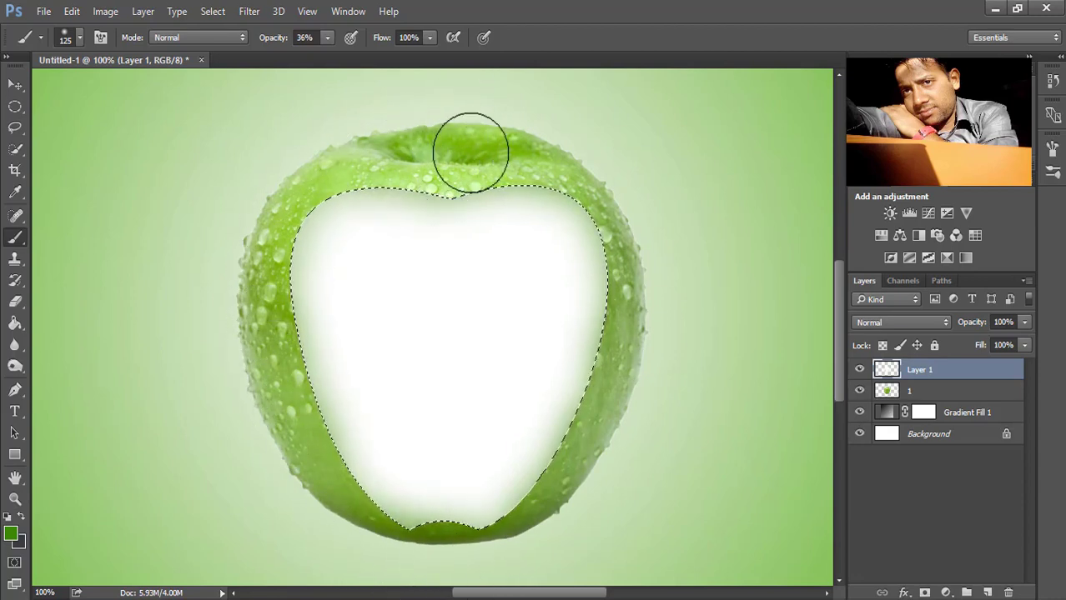
Step: Add a new layer and softly paint the cut-out's edges with a 20% opacity, size-150 brush
{"action": "left_click", "coordinate": [988, 593]}
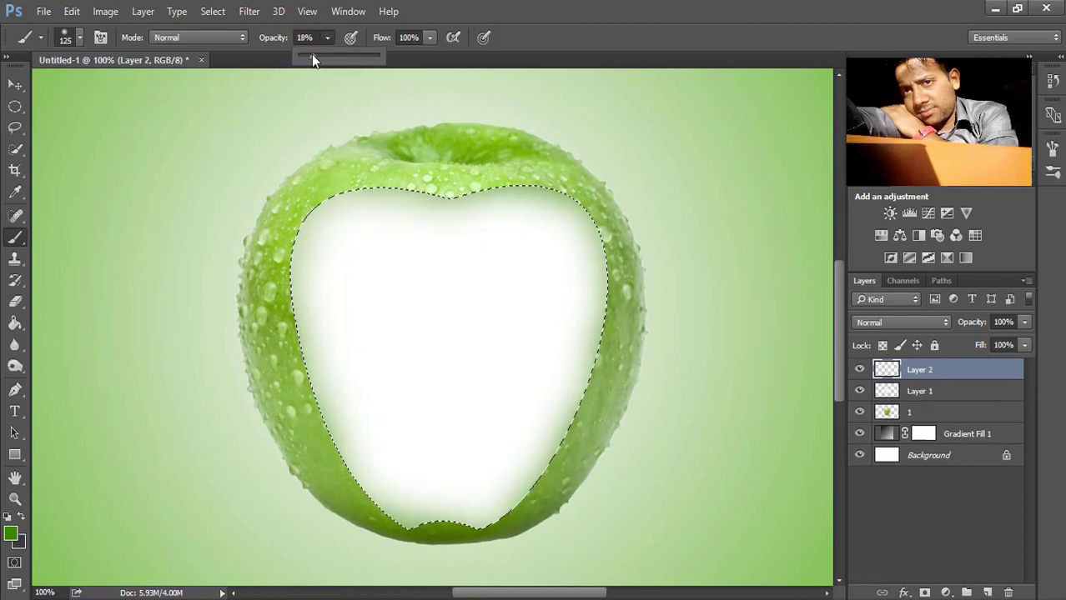
{"action": "left_click_drag", "start_coordinate": [312, 56], "coordinate": [314, 54]}
{"action": "key", "text": "bracketright"}
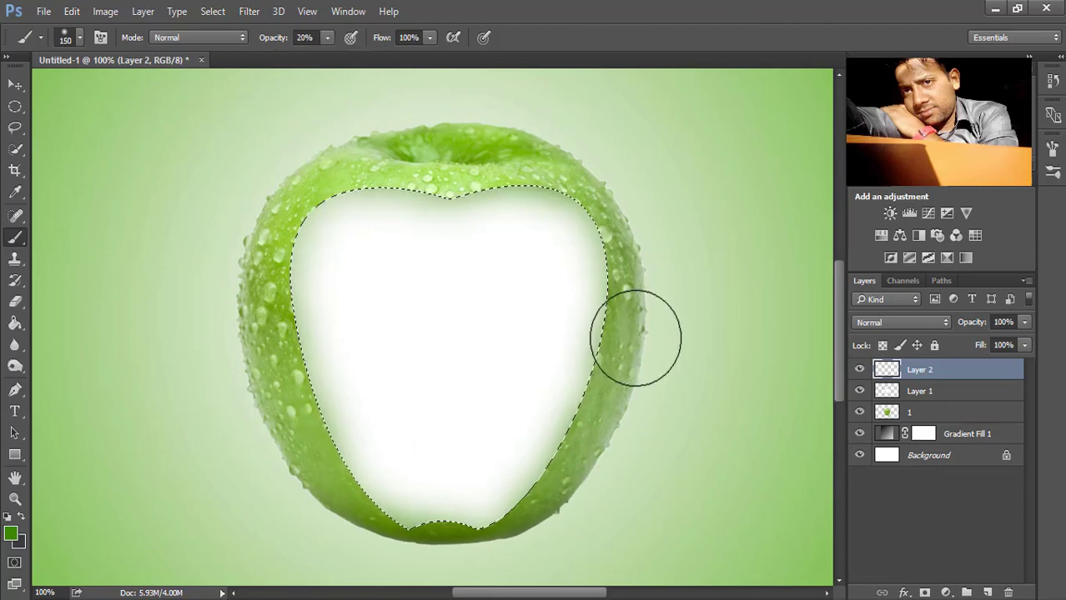
{"action": "mouse_move", "coordinate": [636, 338]}
{"action": "left_mouse_down"}
{"action": "mouse_move", "coordinate": [561, 505]}
{"action": "mouse_move", "coordinate": [369, 527]}
{"action": "mouse_move", "coordinate": [195, 238]}
{"action": "mouse_move", "coordinate": [634, 409]}
{"action": "left_mouse_up"}
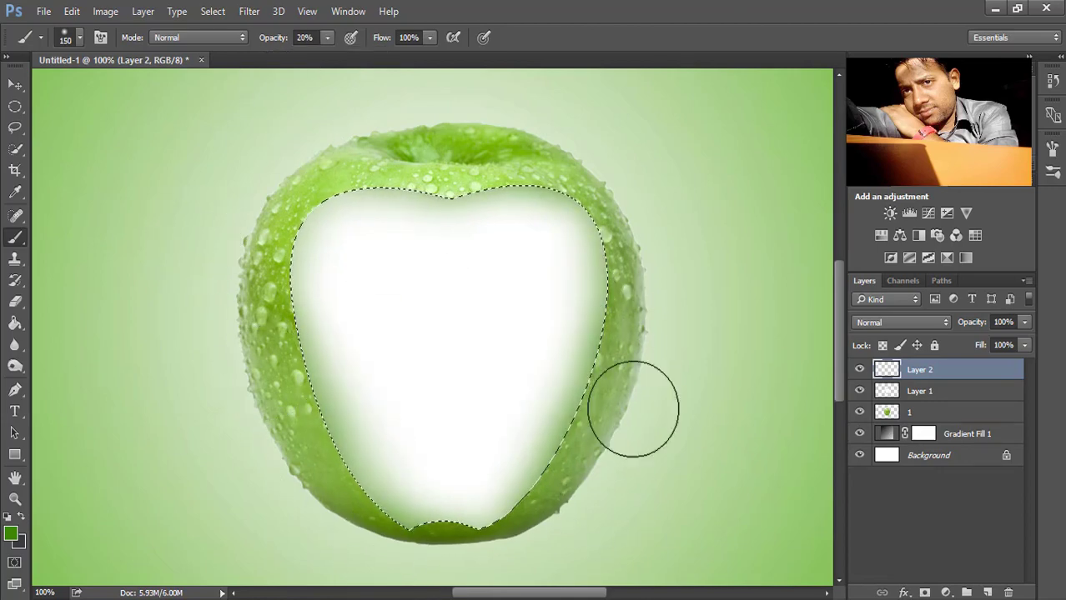
Step: Set the foreground colour to olive #708802 and shrink the brush to 90
{"action": "left_click", "coordinate": [11, 535]}
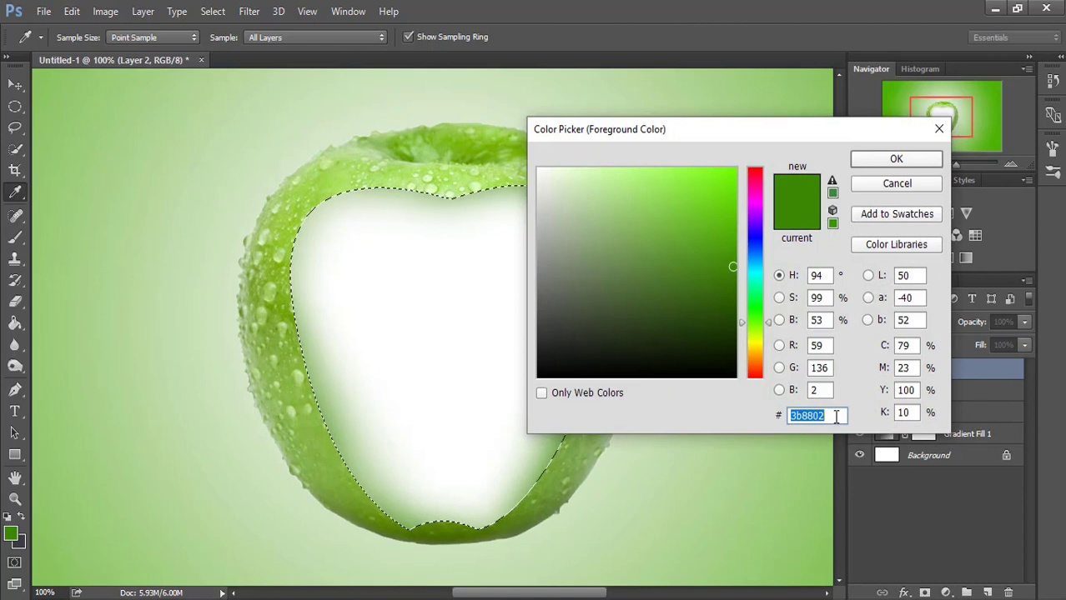
{"action": "type", "text": "7"}
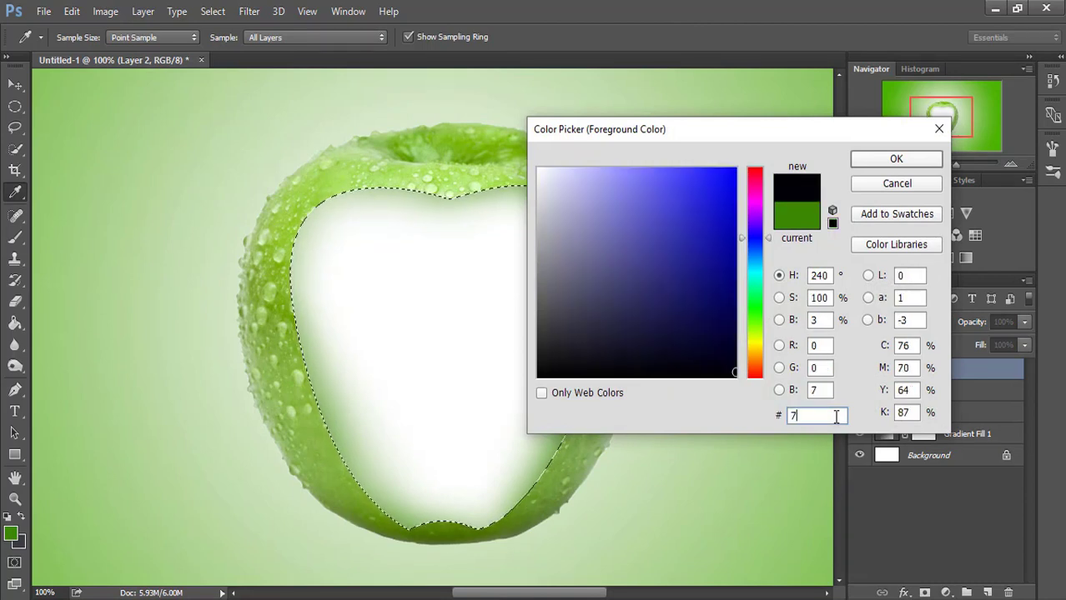
{"action": "type", "text": "08802"}
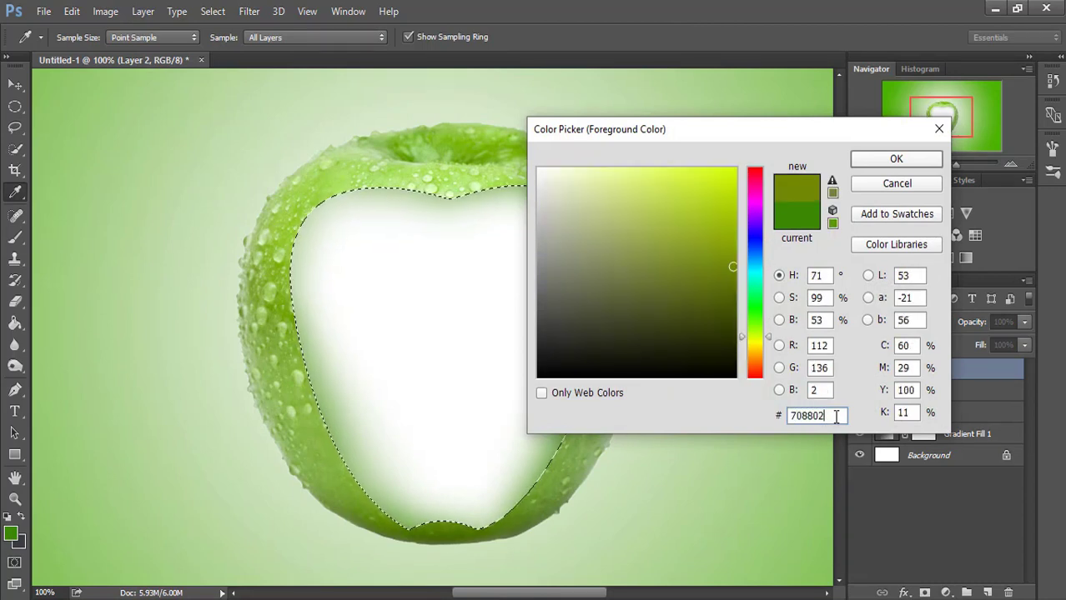
{"action": "left_click", "coordinate": [868, 160]}
{"action": "key", "text": "b"}
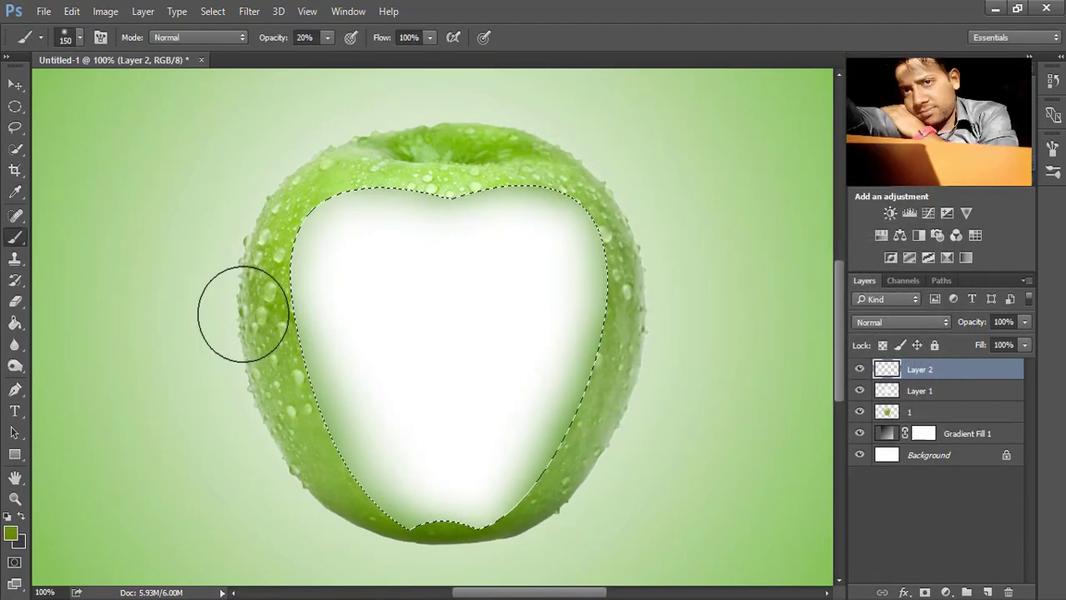
{"action": "key", "text": "bracketleft"}
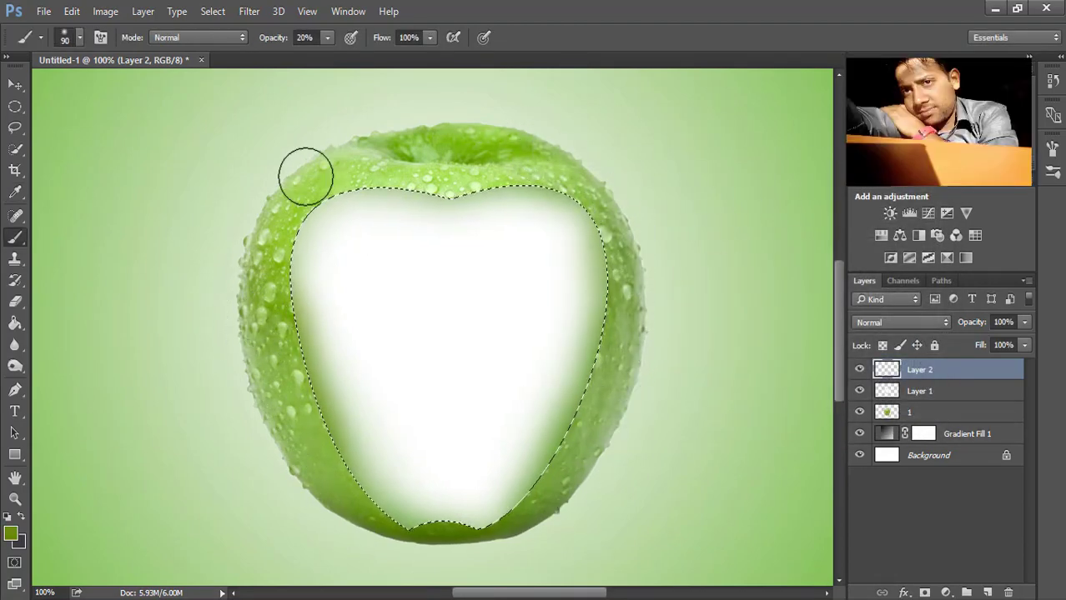
Step: Switch to green #93b200 and shade the apple's bottom, left and right inner edges
{"action": "left_click", "coordinate": [13, 534]}
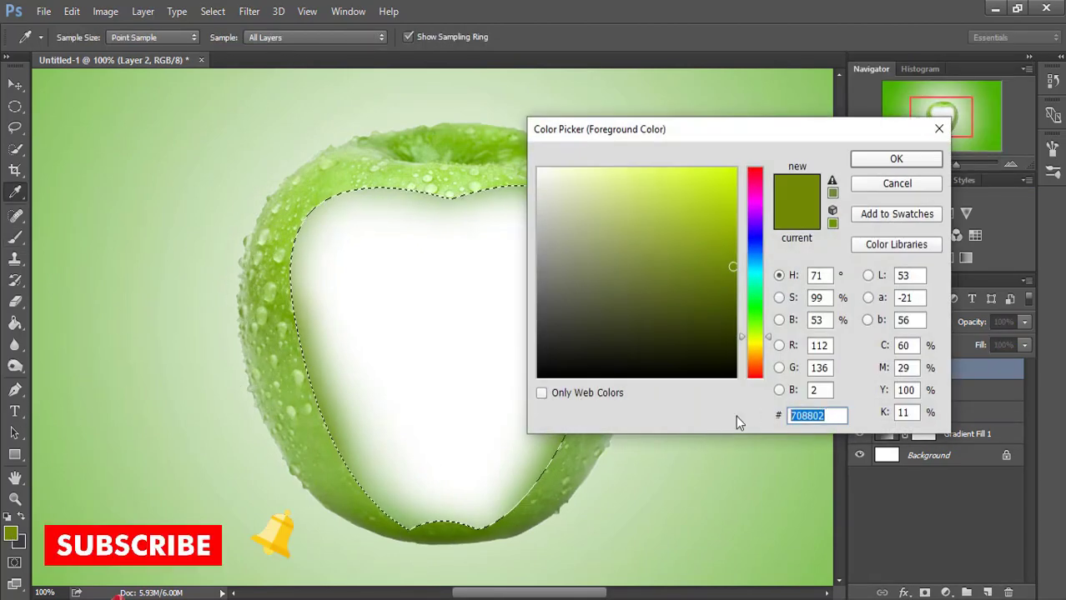
{"action": "type", "text": "93b"}
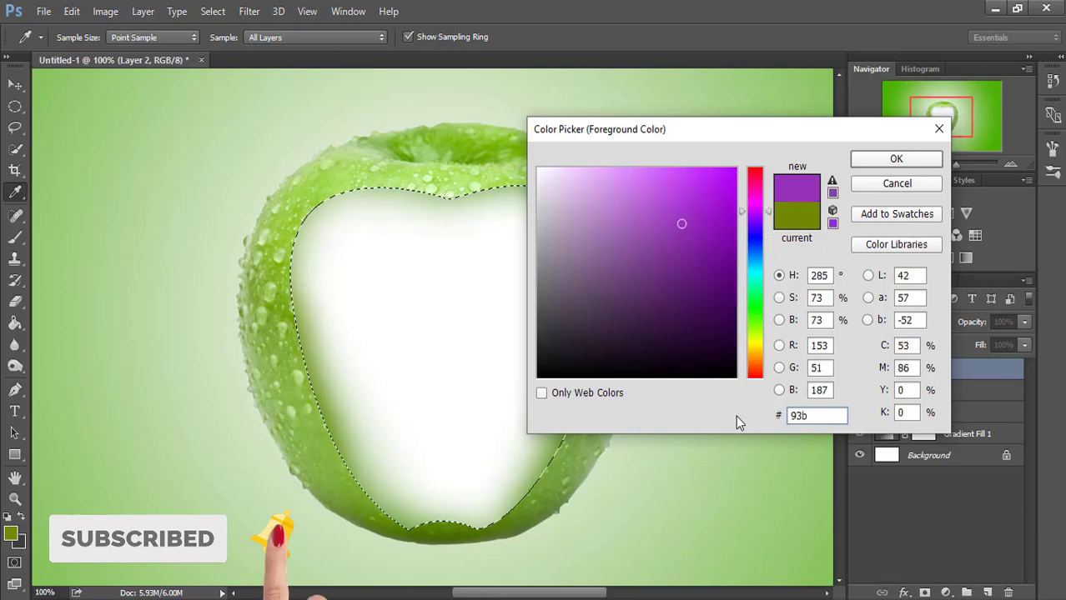
{"action": "type", "text": "200"}
{"action": "left_click", "coordinate": [896, 160]}
{"action": "key", "text": "b"}
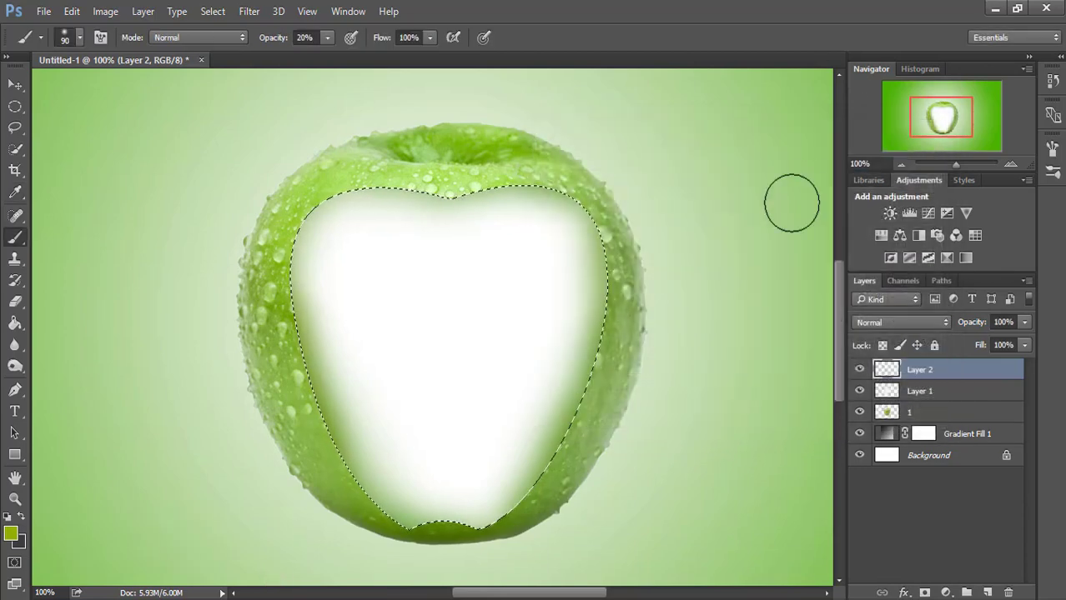
{"action": "mouse_move", "coordinate": [588, 448]}
{"action": "left_mouse_down"}
{"action": "mouse_move", "coordinate": [476, 572]}
{"action": "mouse_move", "coordinate": [350, 517]}
{"action": "mouse_move", "coordinate": [281, 345]}
{"action": "mouse_move", "coordinate": [262, 336]}
{"action": "mouse_move", "coordinate": [247, 302]}
{"action": "mouse_move", "coordinate": [287, 425]}
{"action": "mouse_move", "coordinate": [274, 371]}
{"action": "left_mouse_up"}
{"action": "key", "text": "bracketleft"}
{"action": "mouse_move", "coordinate": [621, 217]}
{"action": "left_mouse_down"}
{"action": "mouse_move", "coordinate": [630, 397]}
{"action": "mouse_move", "coordinate": [538, 535]}
{"action": "left_mouse_up"}
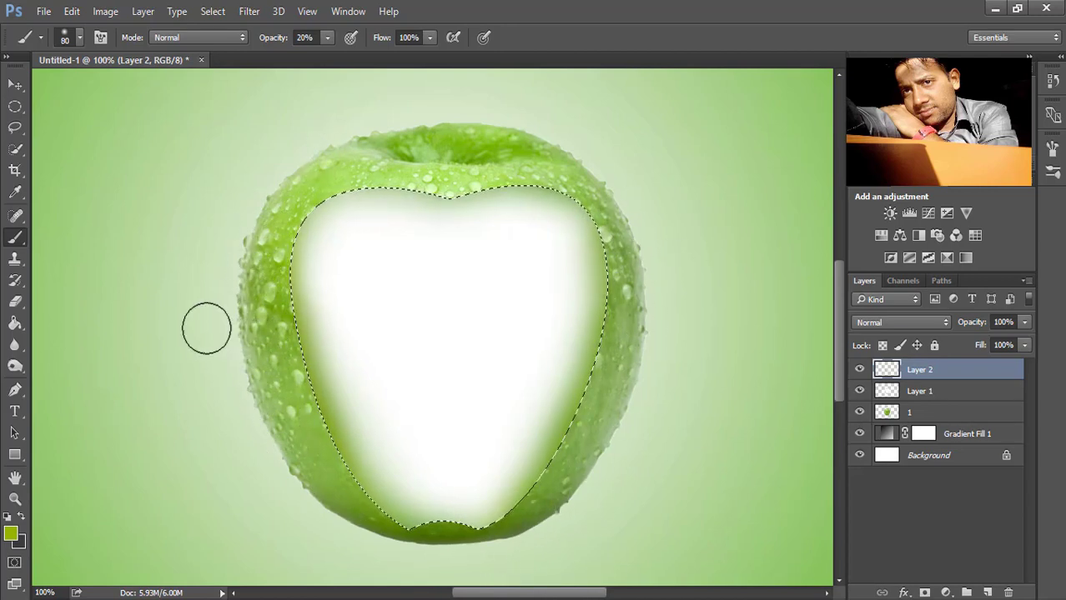
Step: Clear the selection and open Add Noise, previewing it on the edge shading
{"action": "key", "text": "ctrl+d"}
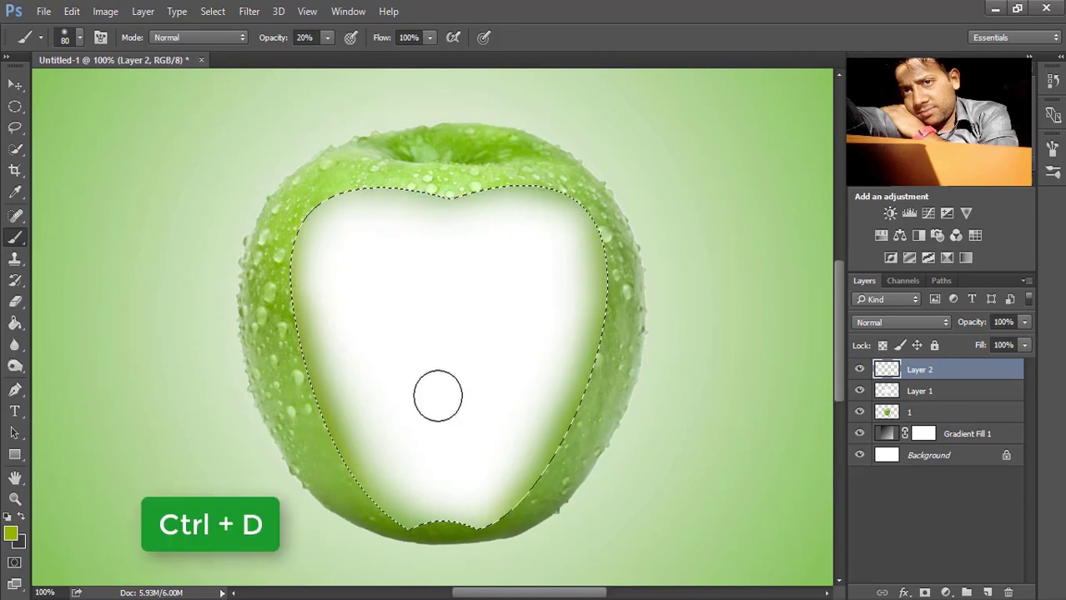
{"action": "left_click", "coordinate": [248, 11]}
{"action": "mouse_move", "coordinate": [260, 240]}
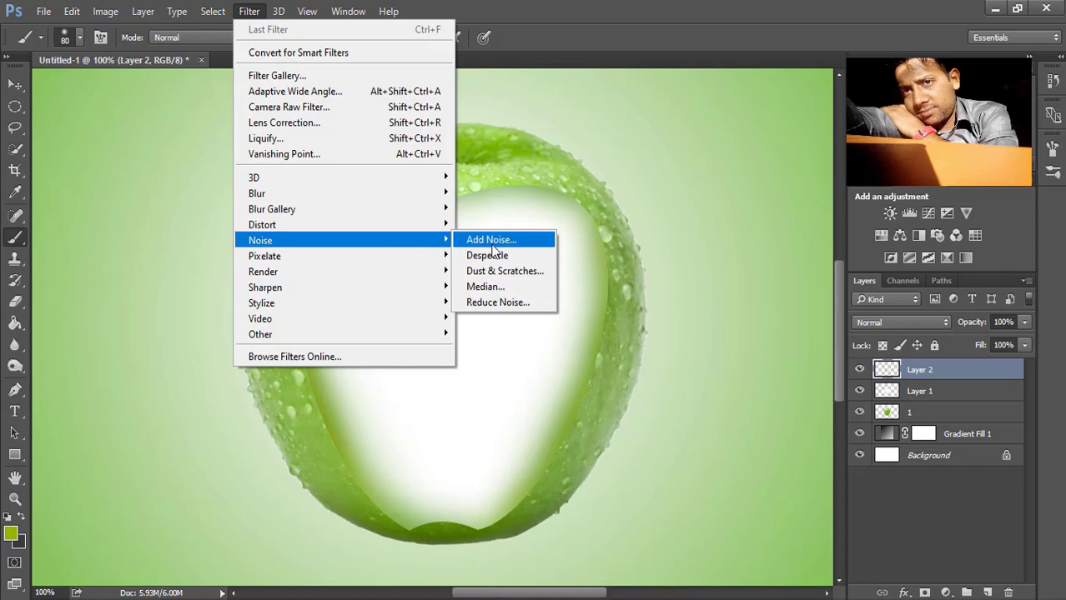
{"action": "left_click", "coordinate": [491, 243]}
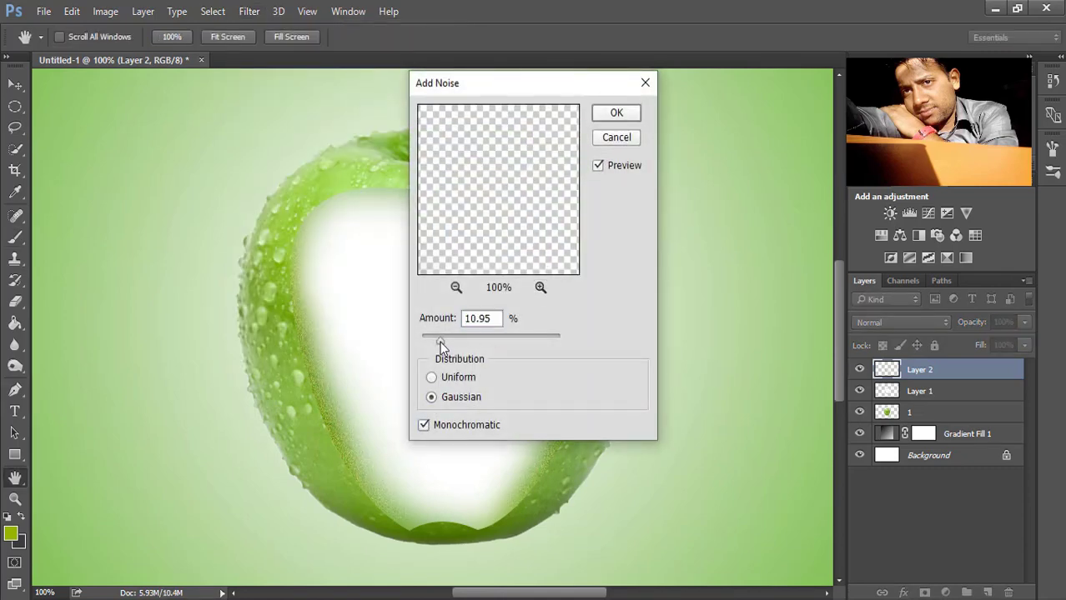
{"action": "left_click_drag", "start_coordinate": [439, 341], "coordinate": [431, 341]}
{"action": "left_click_drag", "start_coordinate": [509, 83], "coordinate": [735, 111]}
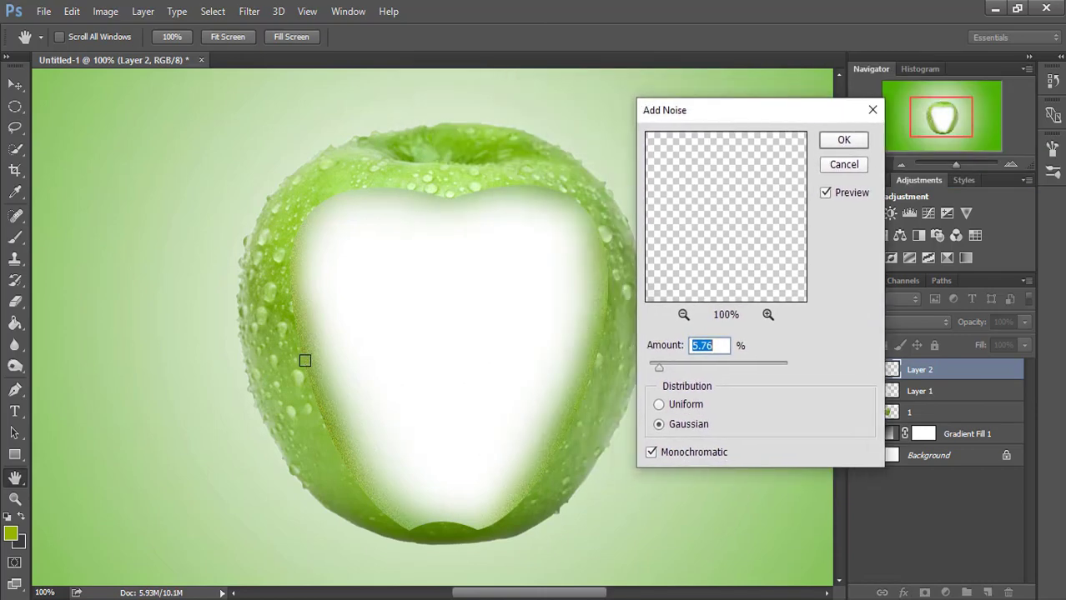
{"action": "left_click", "coordinate": [403, 385]}
Step: Apply Add Noise at 2.93%, Uniform distribution, with Monochromatic left off
{"action": "key", "text": "ctrl+plus"}
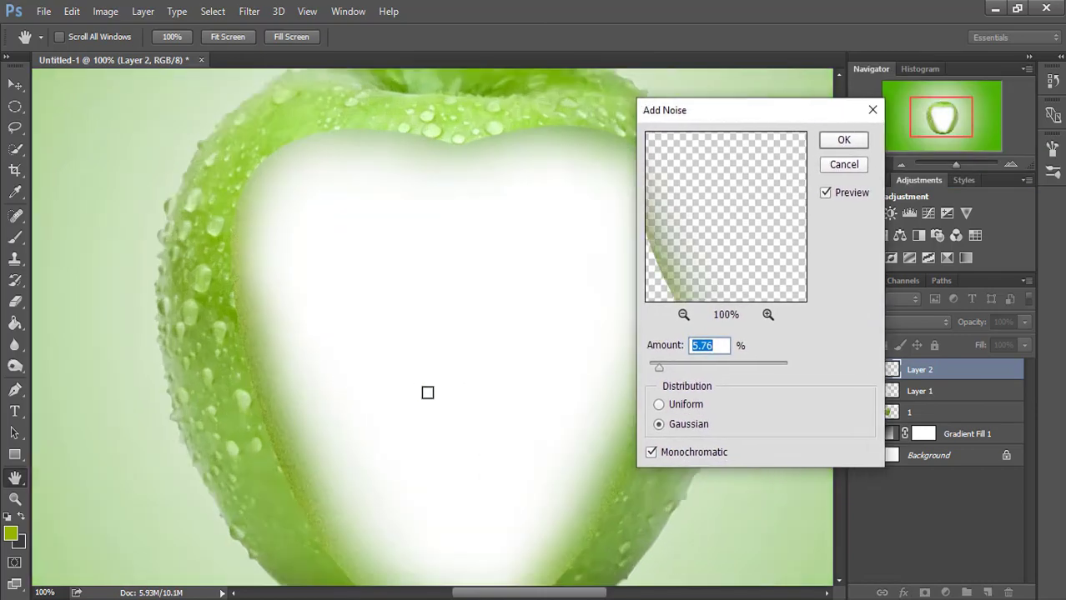
{"action": "scroll", "coordinate": [276, 266], "scroll_direction": "down", "scroll_amount": 3}
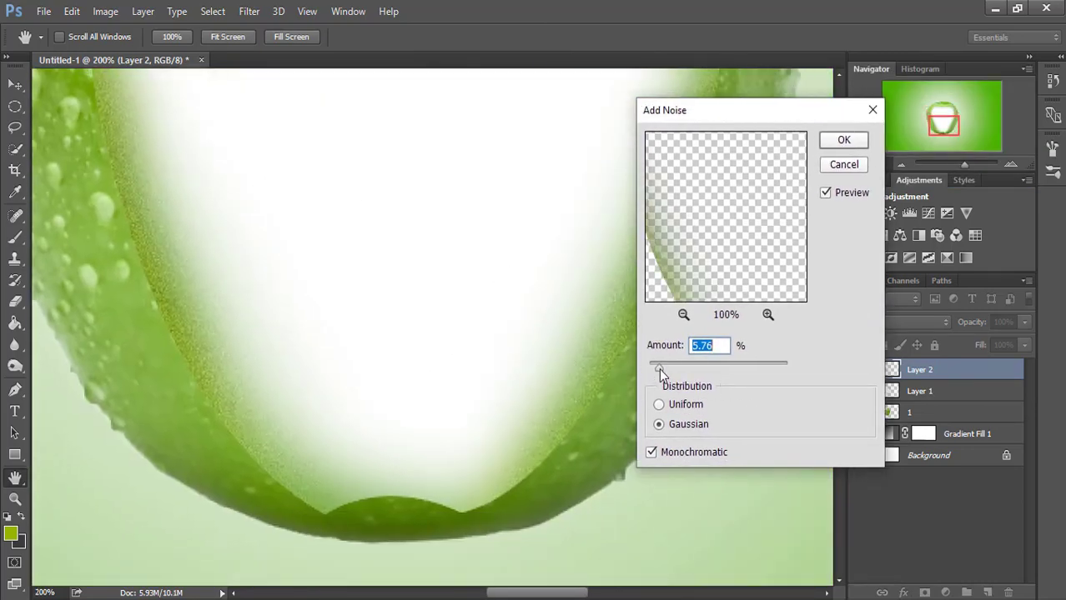
{"action": "left_click_drag", "start_coordinate": [658, 368], "coordinate": [653, 366]}
{"action": "left_click", "coordinate": [659, 405]}
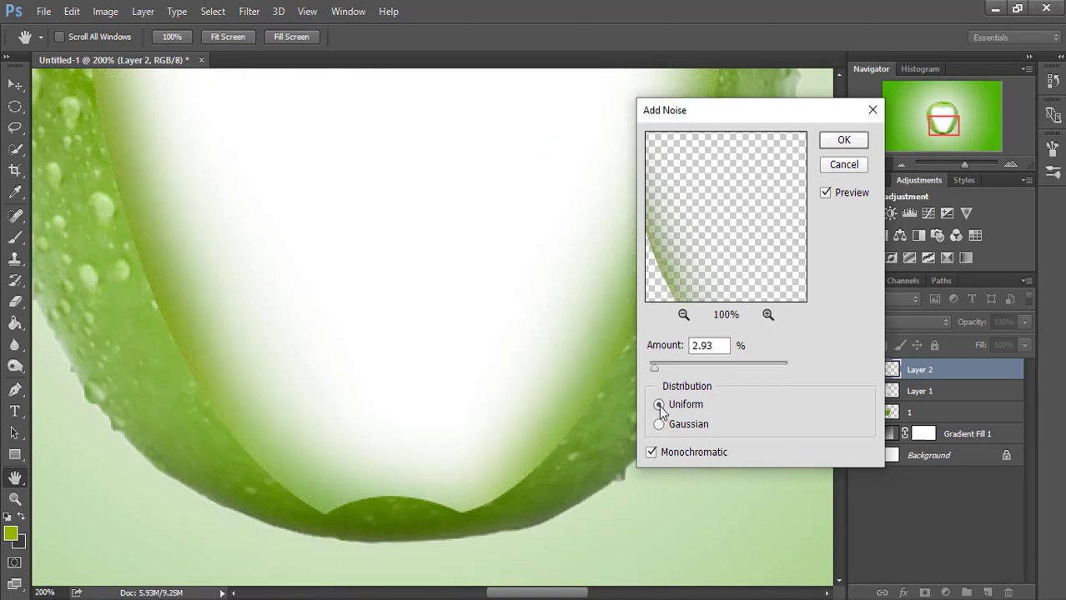
{"action": "left_click", "coordinate": [651, 451]}
{"action": "left_click", "coordinate": [651, 452]}
{"action": "key", "text": "ctrl+minus"}
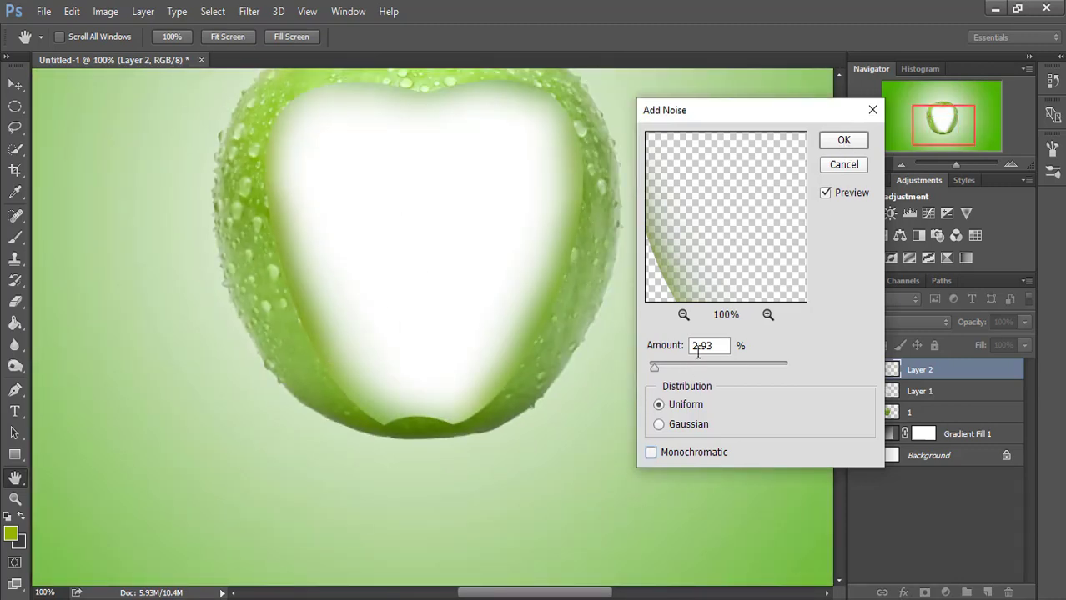
{"action": "left_click", "coordinate": [845, 140]}
Step: Reframe the apple at 100% zoom and make apple layer 1 active
{"action": "key", "text": "b"}
{"action": "left_click_drag", "start_coordinate": [466, 167], "coordinate": [478, 248]}
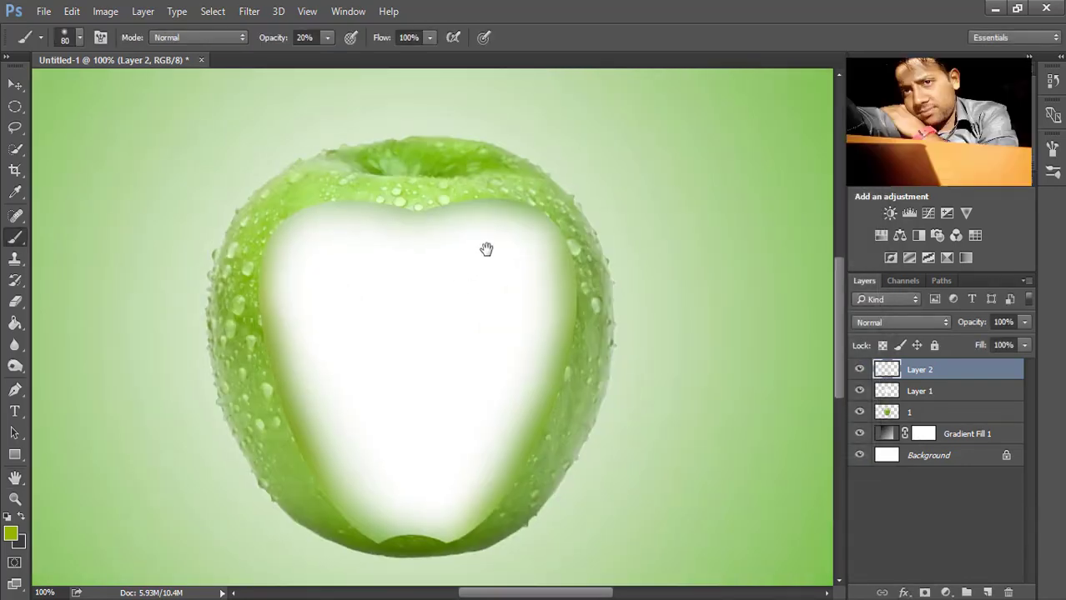
{"action": "key", "text": "ctrl+plus"}
{"action": "key", "text": "ctrl+minus"}
{"action": "key", "text": "ctrl+minus"}
{"action": "key", "text": "ctrl+plus"}
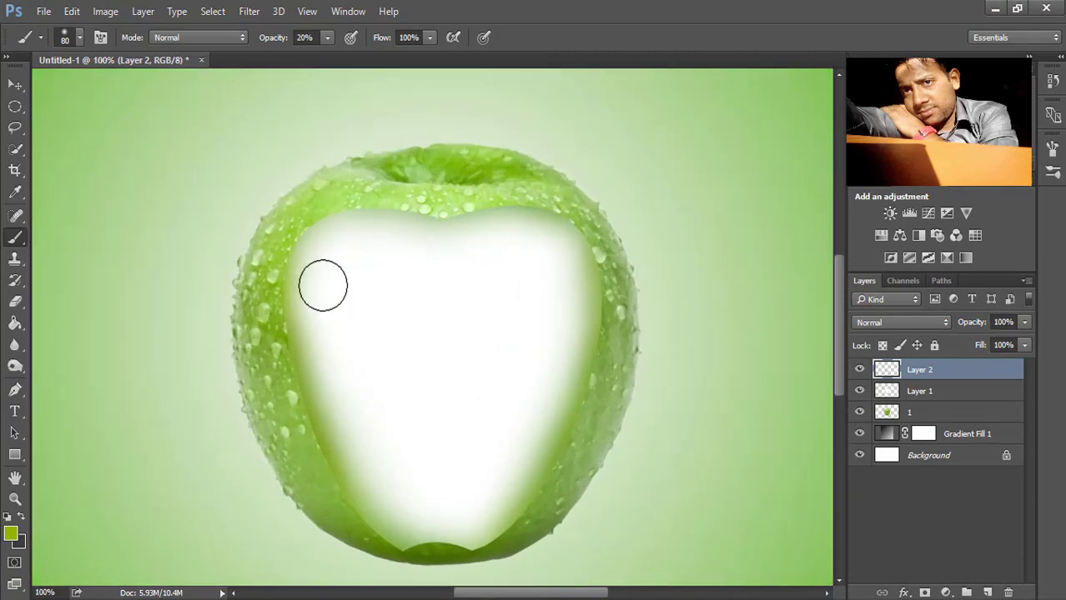
{"action": "left_click", "coordinate": [16, 108]}
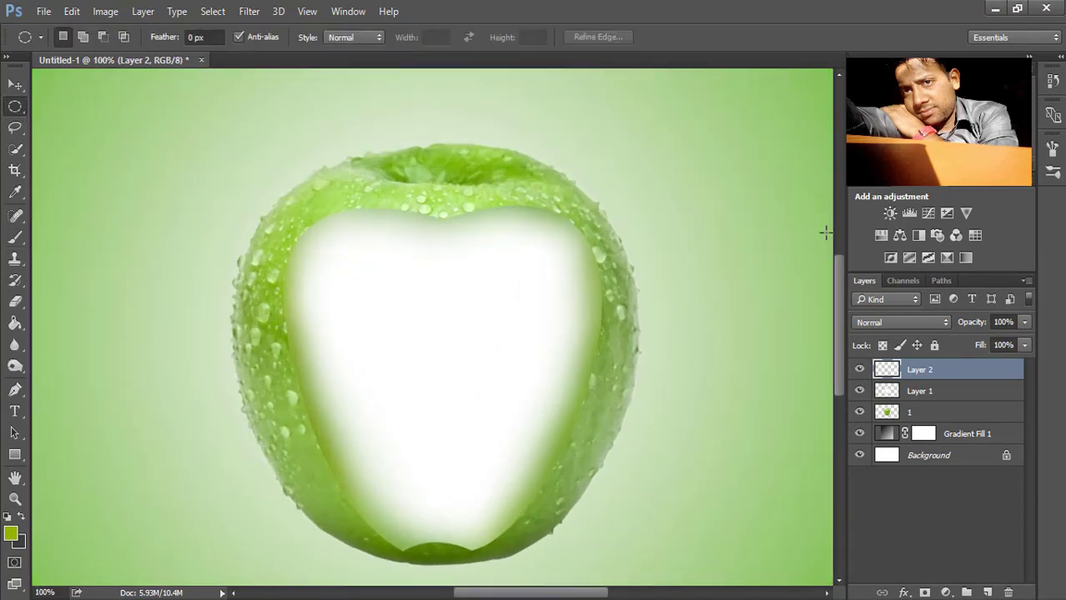
{"action": "left_click", "coordinate": [937, 413]}
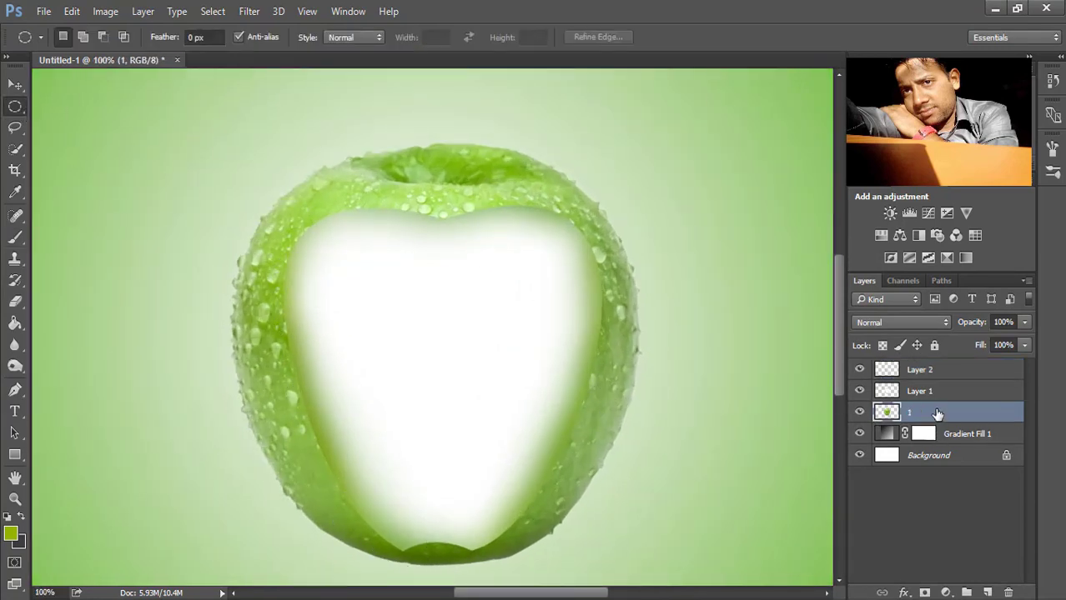
Step: Pick the Clone Stamp tool and zoom in on the apple's top stem cavity
{"action": "left_click", "coordinate": [14, 259]}
{"action": "right_click", "coordinate": [15, 259]}
{"action": "left_click", "coordinate": [109, 253]}
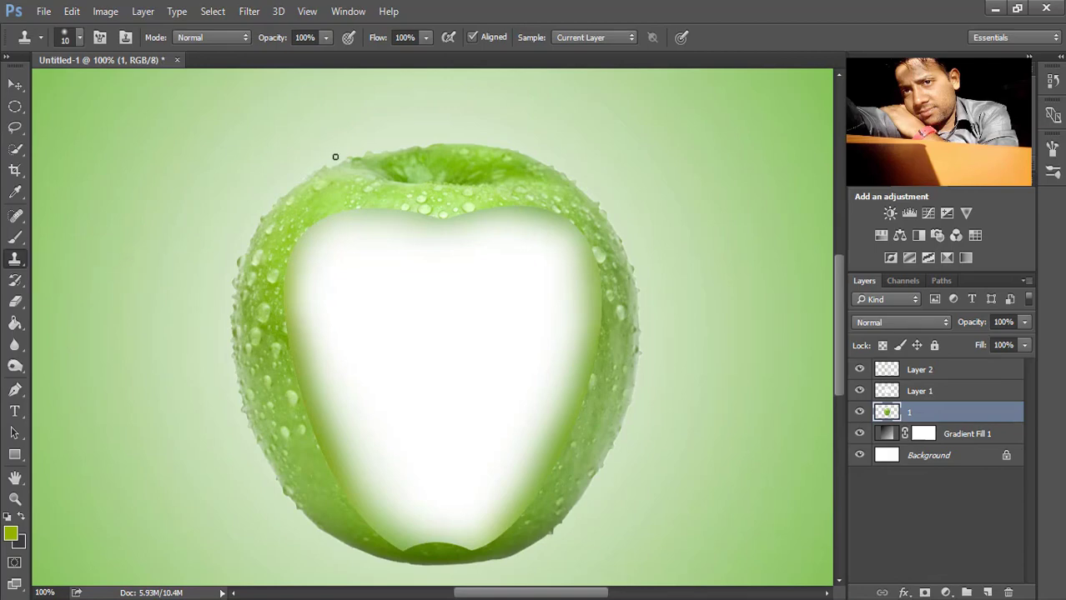
{"action": "key", "text": "ctrl+plus"}
{"action": "scroll", "coordinate": [412, 400], "scroll_direction": "up", "scroll_amount": 5}
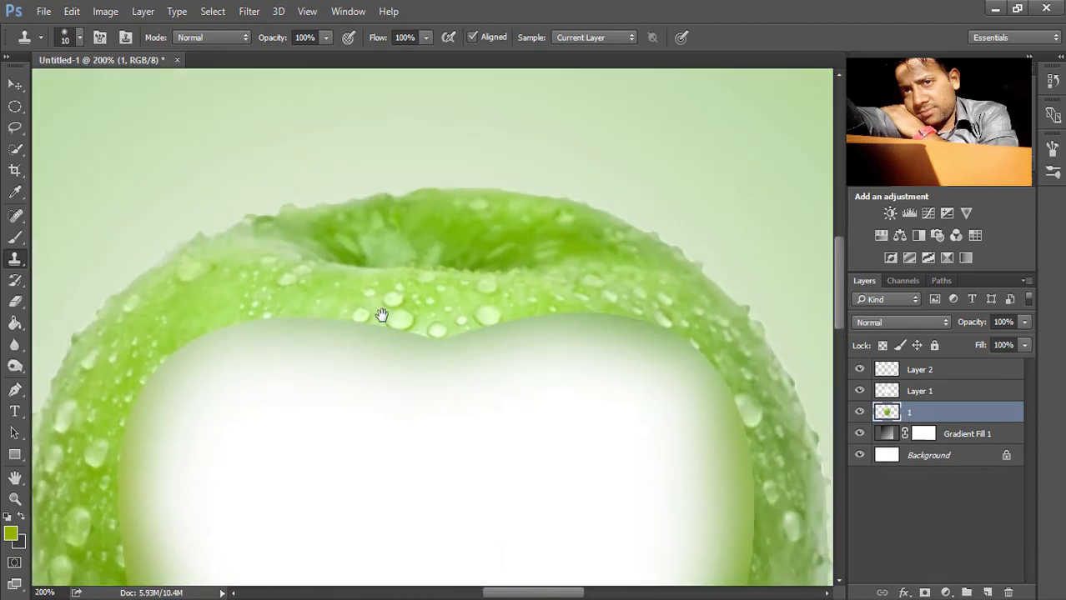
{"action": "left_click_drag", "start_coordinate": [381, 315], "coordinate": [380, 347]}
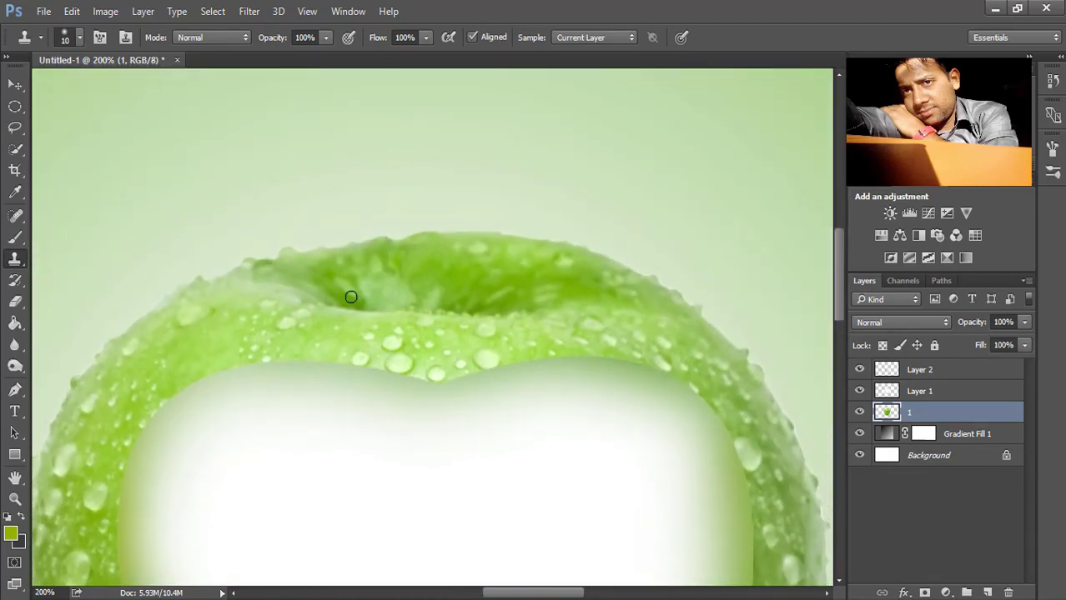
{"action": "scroll", "coordinate": [351, 297], "scroll_direction": "up", "scroll_amount": 2}
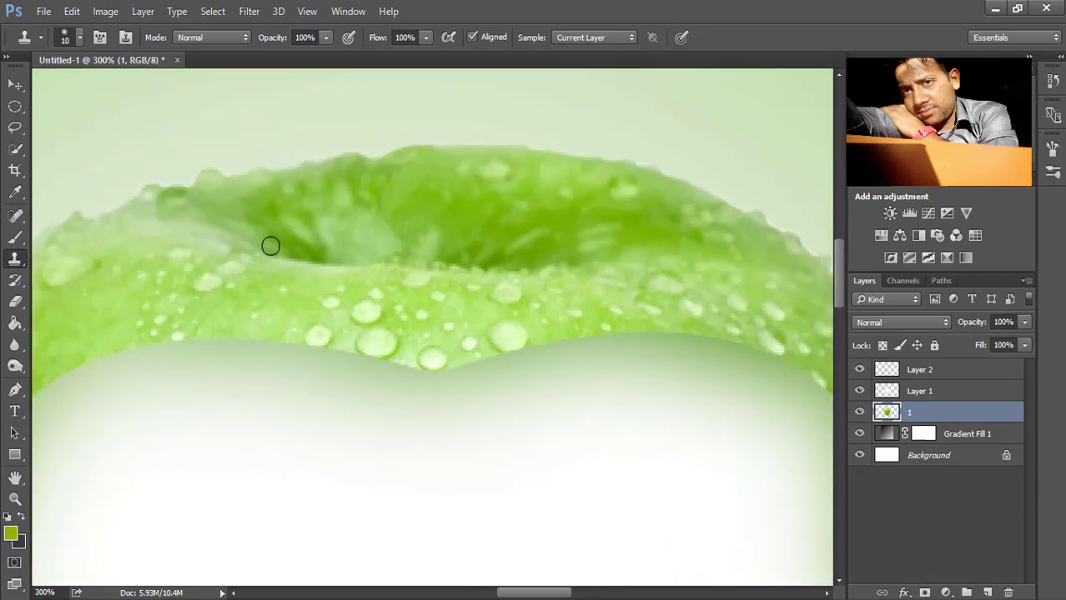
Step: Clone dark green texture into the top cavity, shaping it into a V
{"action": "left_click_drag", "start_coordinate": [304, 264], "coordinate": [333, 264]}
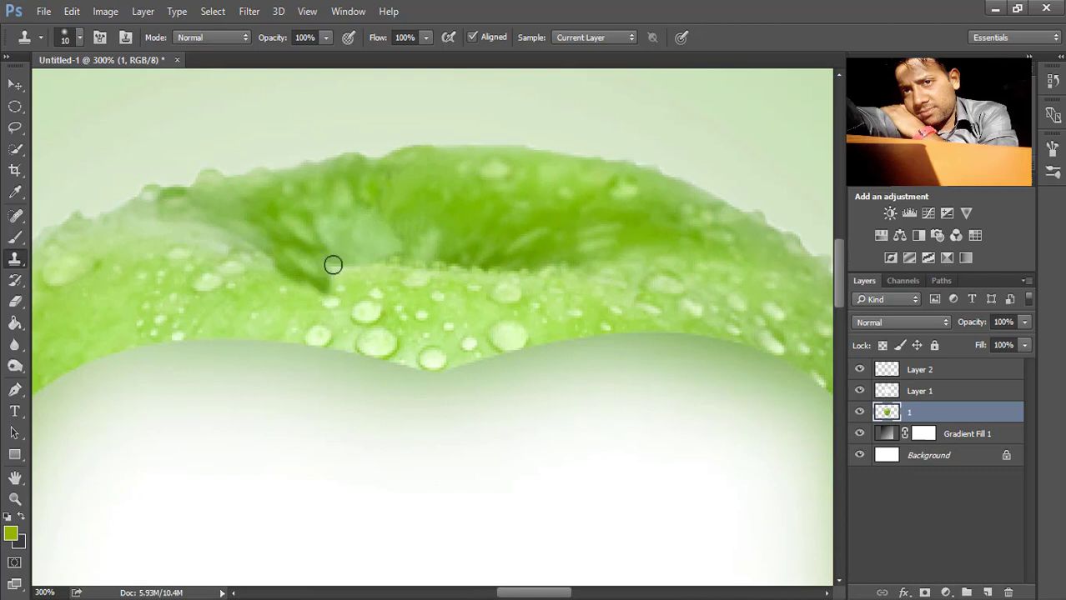
{"action": "mouse_move", "coordinate": [536, 269]}
{"action": "left_mouse_down"}
{"action": "mouse_move", "coordinate": [513, 293]}
{"action": "mouse_move", "coordinate": [484, 295]}
{"action": "mouse_move", "coordinate": [471, 290]}
{"action": "mouse_move", "coordinate": [464, 250]}
{"action": "mouse_move", "coordinate": [542, 248]}
{"action": "mouse_move", "coordinate": [525, 309]}
{"action": "left_mouse_up"}
{"action": "left_click", "coordinate": [515, 234], "text": "alt"}
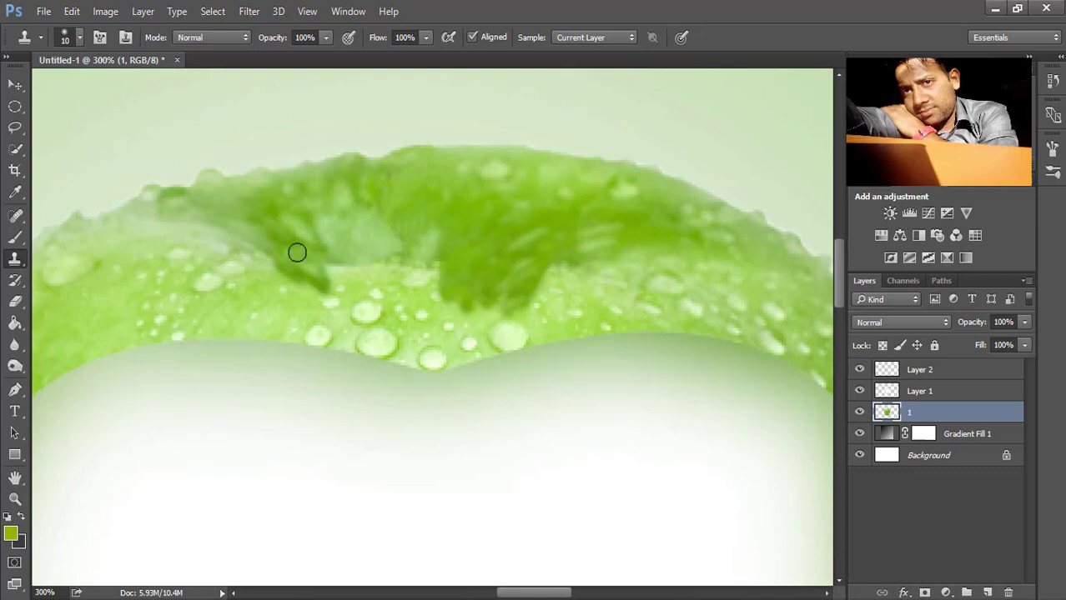
{"action": "left_click_drag", "start_coordinate": [297, 252], "coordinate": [333, 292]}
{"action": "left_click", "coordinate": [404, 217], "text": "alt"}
{"action": "mouse_move", "coordinate": [409, 267]}
{"action": "left_mouse_down"}
{"action": "mouse_move", "coordinate": [362, 254]}
{"action": "mouse_move", "coordinate": [349, 359]}
{"action": "mouse_move", "coordinate": [376, 348]}
{"action": "left_mouse_up"}
{"action": "mouse_move", "coordinate": [522, 271]}
{"action": "left_mouse_down"}
{"action": "mouse_move", "coordinate": [508, 269]}
{"action": "mouse_move", "coordinate": [459, 319]}
{"action": "mouse_move", "coordinate": [441, 286]}
{"action": "mouse_move", "coordinate": [445, 328]}
{"action": "mouse_move", "coordinate": [419, 285]}
{"action": "mouse_move", "coordinate": [465, 349]}
{"action": "left_mouse_up"}
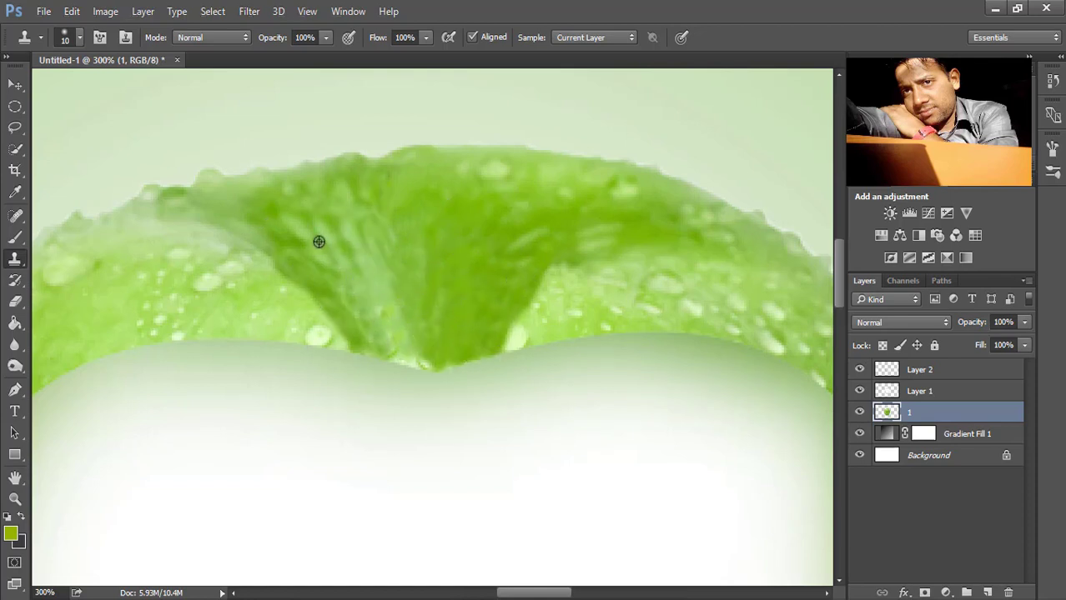
Step: Retouch the left and right edges of the V-shaped dip with cloned apple texture
{"action": "mouse_move", "coordinate": [412, 252]}
{"action": "left_mouse_down"}
{"action": "mouse_move", "coordinate": [379, 278]}
{"action": "mouse_move", "coordinate": [409, 242]}
{"action": "left_mouse_up"}
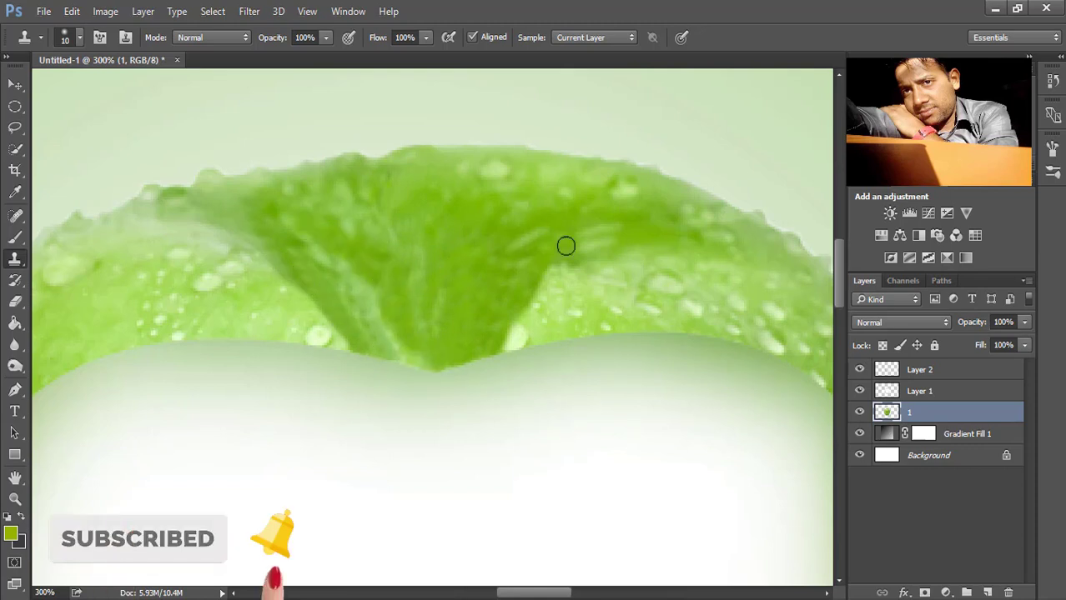
{"action": "left_click_drag", "start_coordinate": [565, 246], "coordinate": [522, 336]}
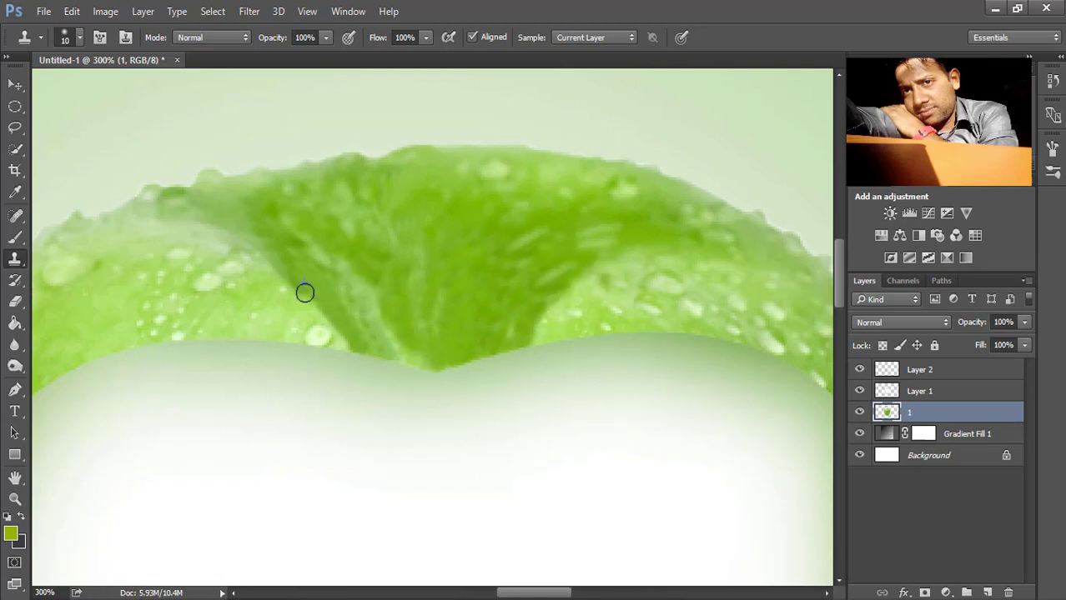
{"action": "left_click_drag", "start_coordinate": [304, 293], "coordinate": [337, 343]}
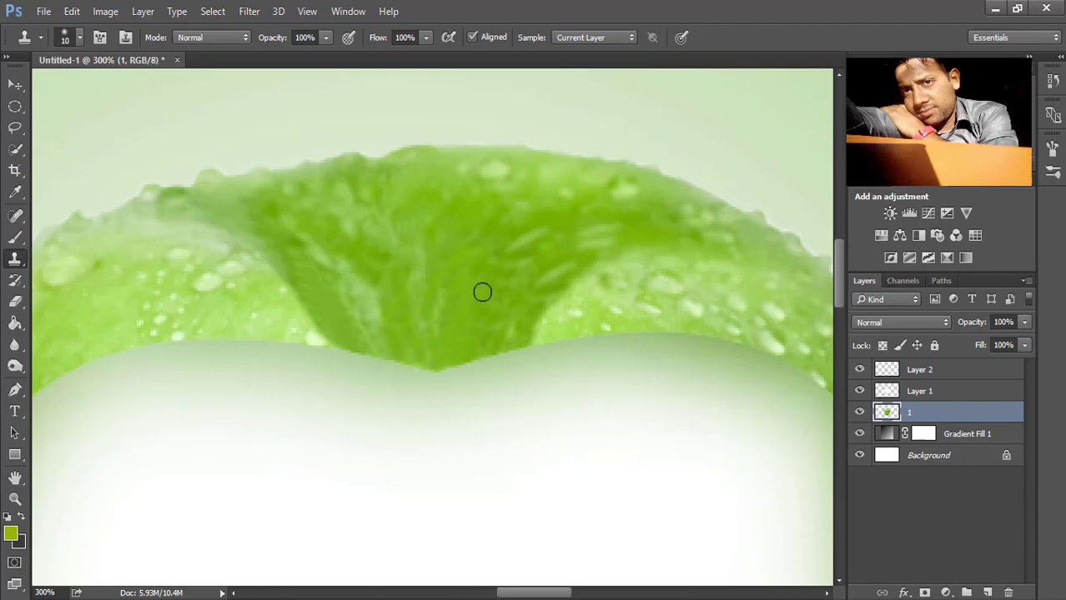
{"action": "key", "text": "ctrl+minus"}
{"action": "key", "text": "ctrl+minus"}
{"action": "key", "text": "ctrl+minus"}
Step: Zoom to 100% on the apple's bottom and erase a small notch there
{"action": "left_click_drag", "start_coordinate": [488, 398], "coordinate": [469, 155]}
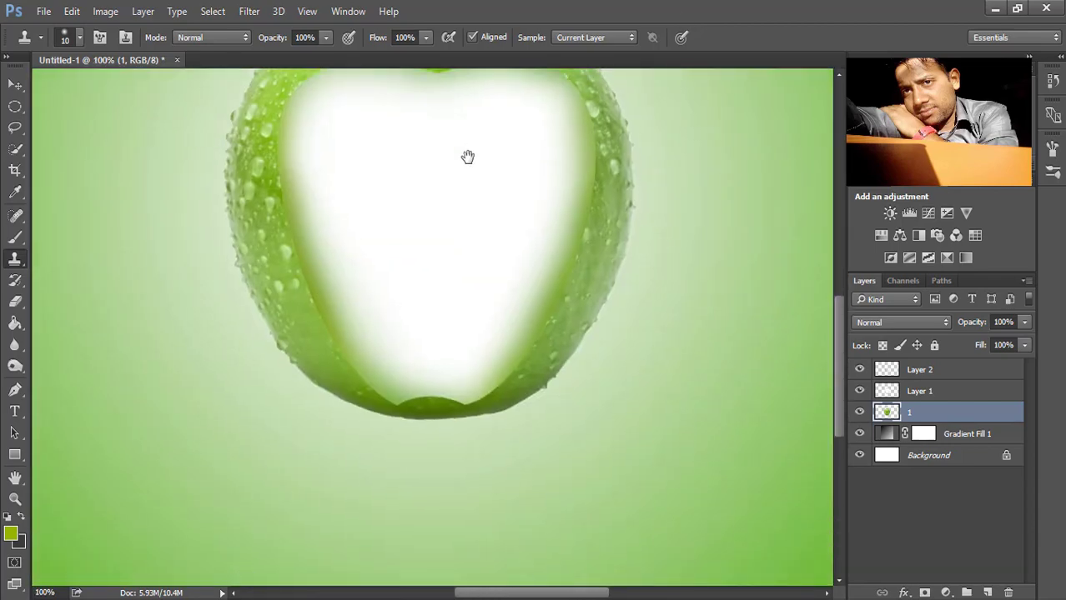
{"action": "key", "text": "ctrl+plus"}
{"action": "key", "text": "ctrl+plus"}
{"action": "left_click_drag", "start_coordinate": [411, 320], "coordinate": [423, 210]}
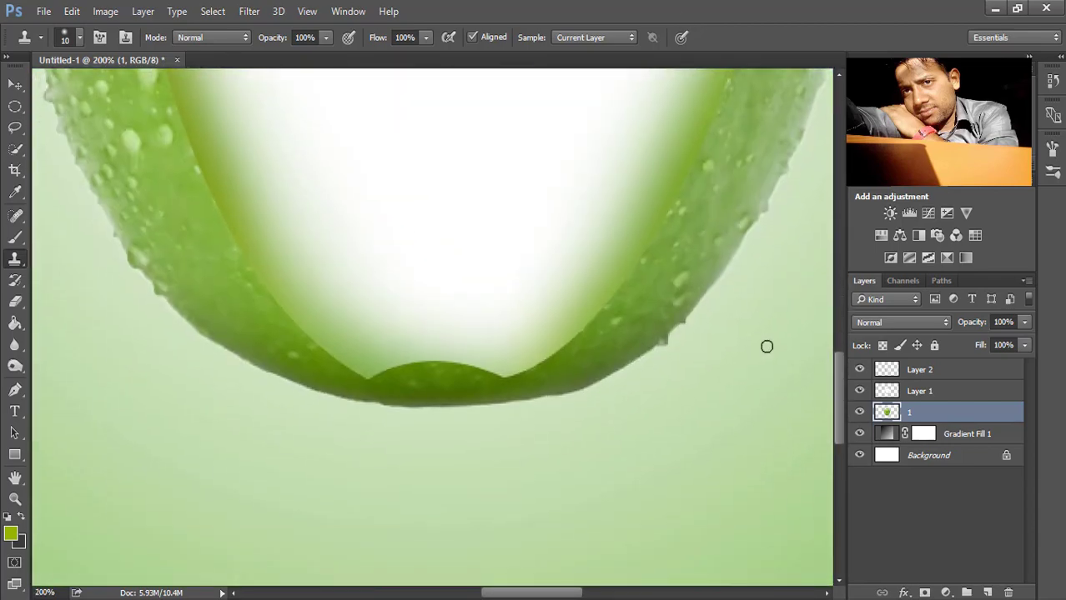
{"action": "left_click", "coordinate": [18, 305]}
{"action": "left_click", "coordinate": [404, 411]}
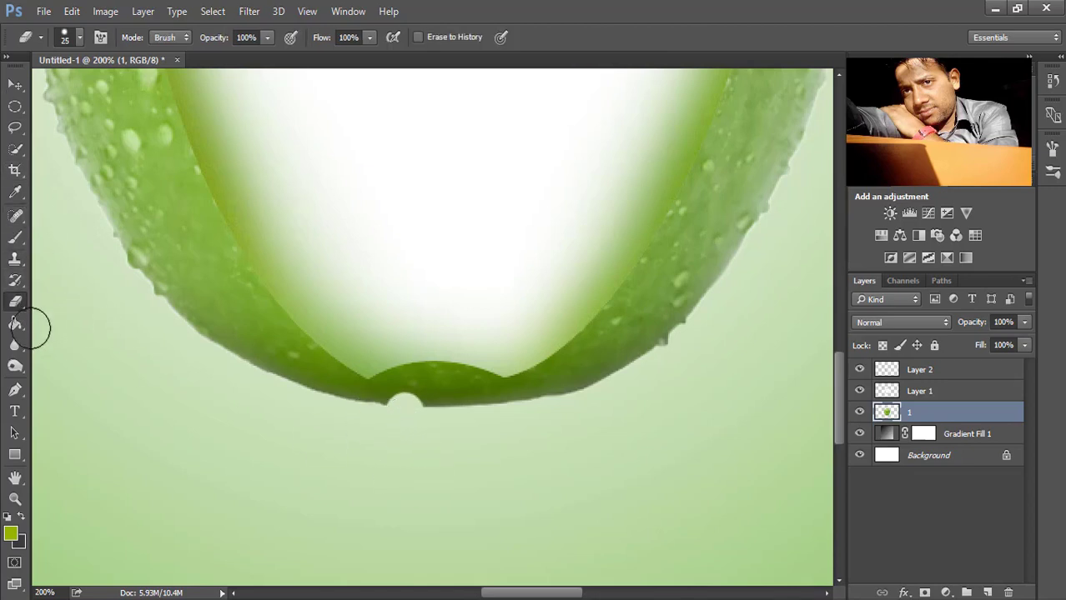
Step: Trace a closed pen path around the rounded bump at the apple's bottom
{"action": "left_click", "coordinate": [15, 389]}
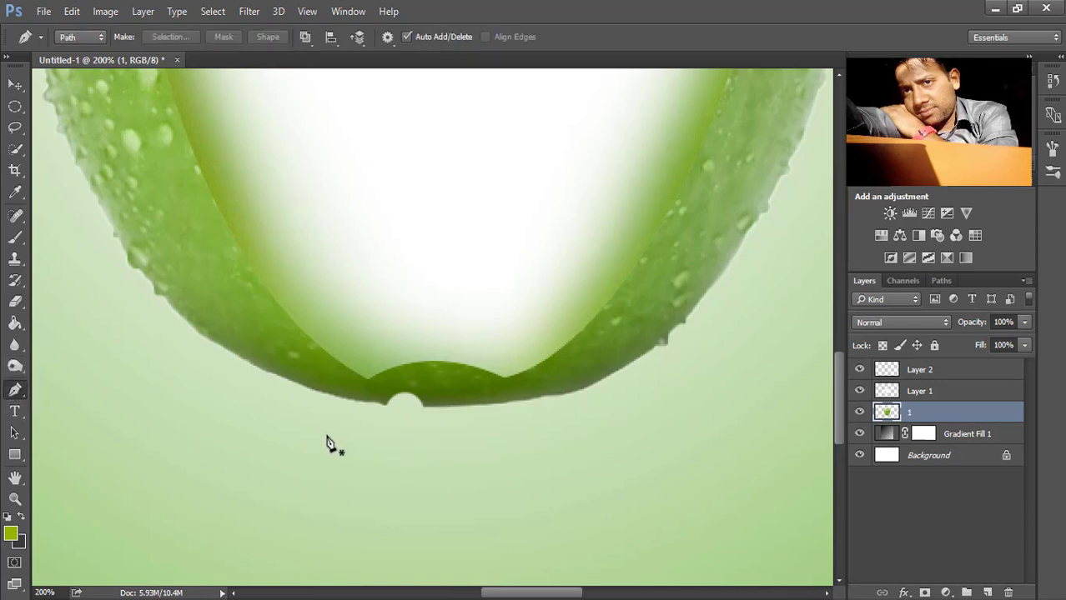
{"action": "left_click", "coordinate": [351, 411]}
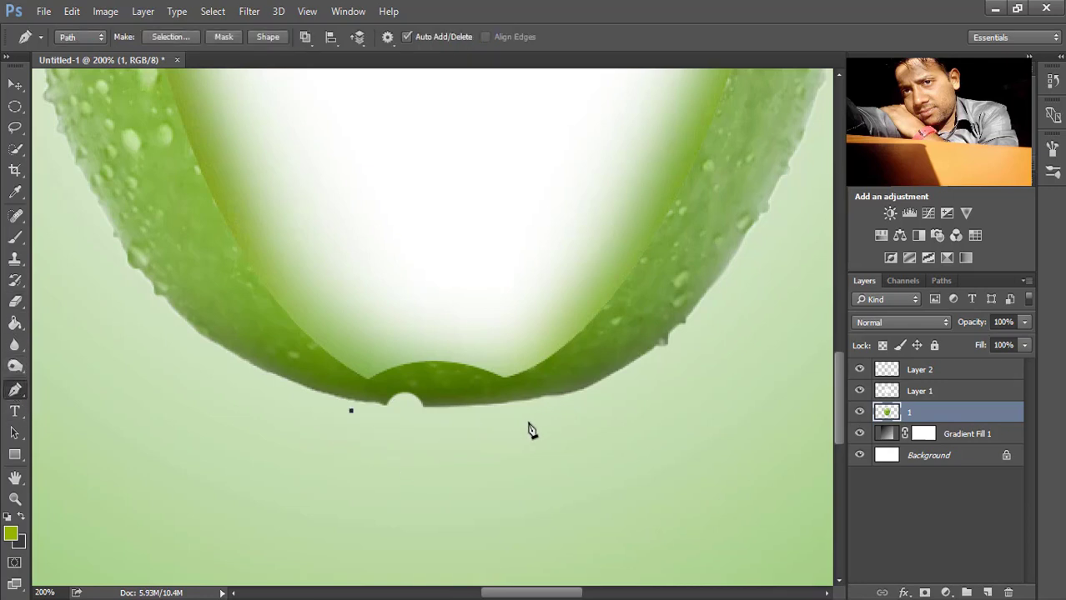
{"action": "left_click_drag", "start_coordinate": [529, 421], "coordinate": [620, 543]}
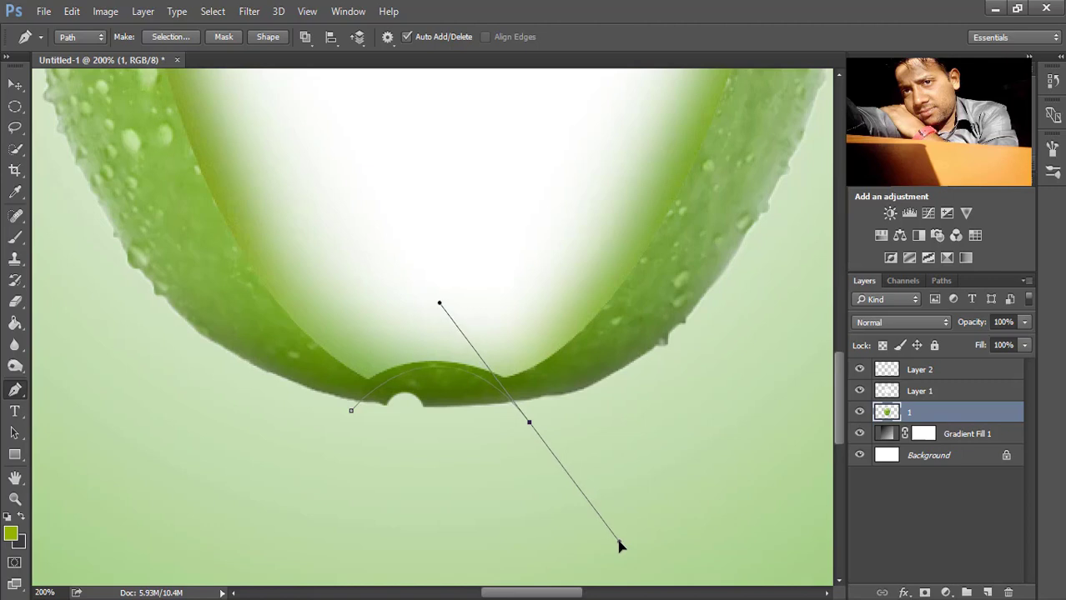
{"action": "left_click", "coordinate": [457, 466]}
{"action": "left_click", "coordinate": [360, 448]}
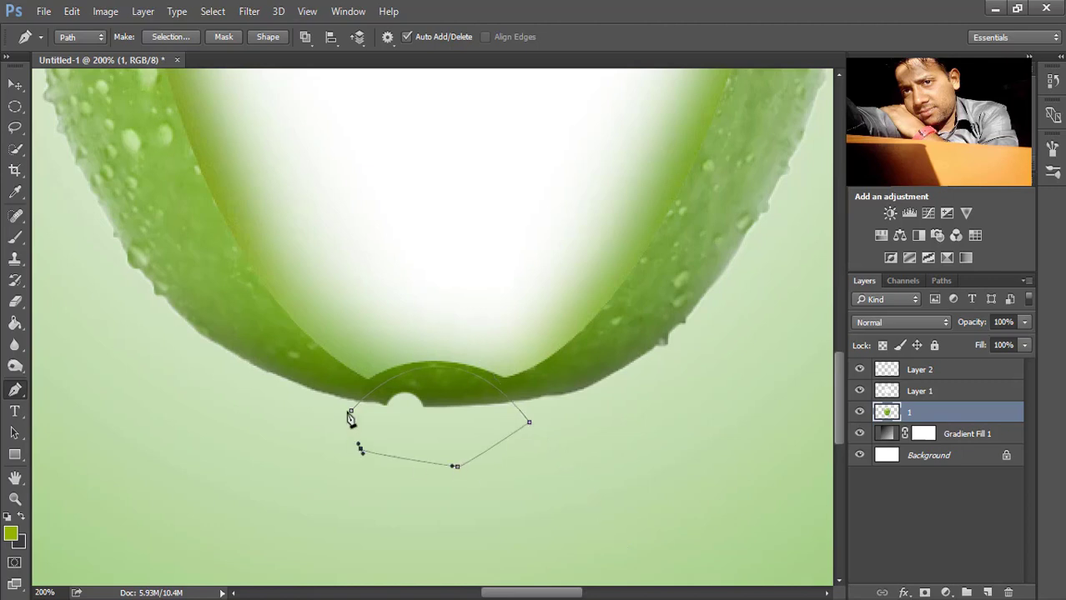
{"action": "left_click", "coordinate": [351, 410]}
Step: Convert the path to a selection, delete the bump, and deselect
{"action": "right_click", "coordinate": [460, 179]}
{"action": "left_click", "coordinate": [491, 256]}
{"action": "left_click", "coordinate": [616, 172]}
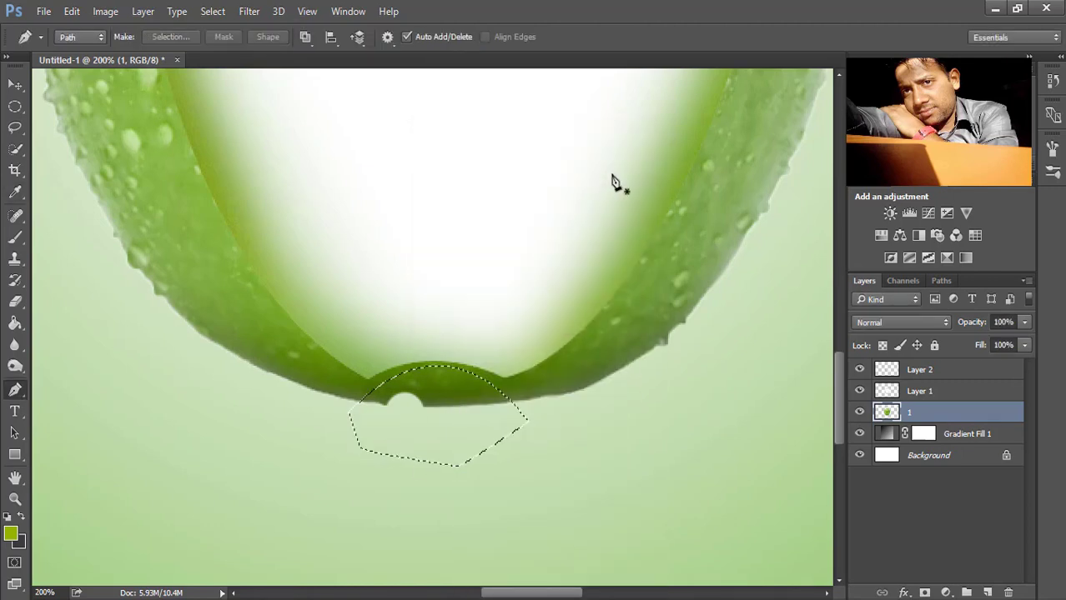
{"action": "key", "text": "Delete"}
{"action": "key", "text": "m"}
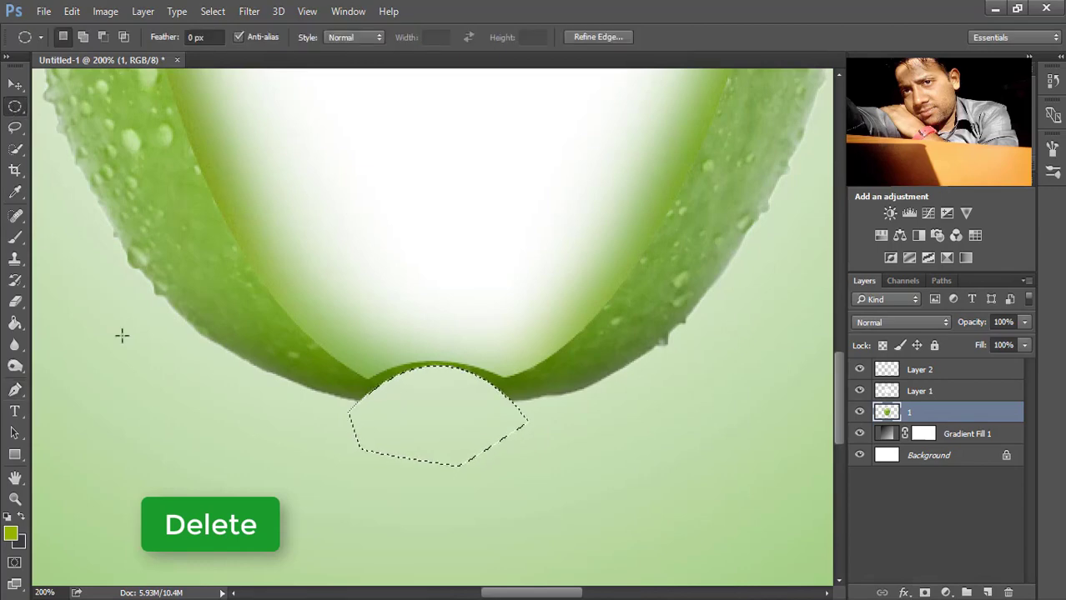
{"action": "key", "text": "ctrl+d"}
Step: Erase the lower-left and lower-right corners of the apple's bottom edge into smooth curves
{"action": "key", "text": "ctrl+0"}
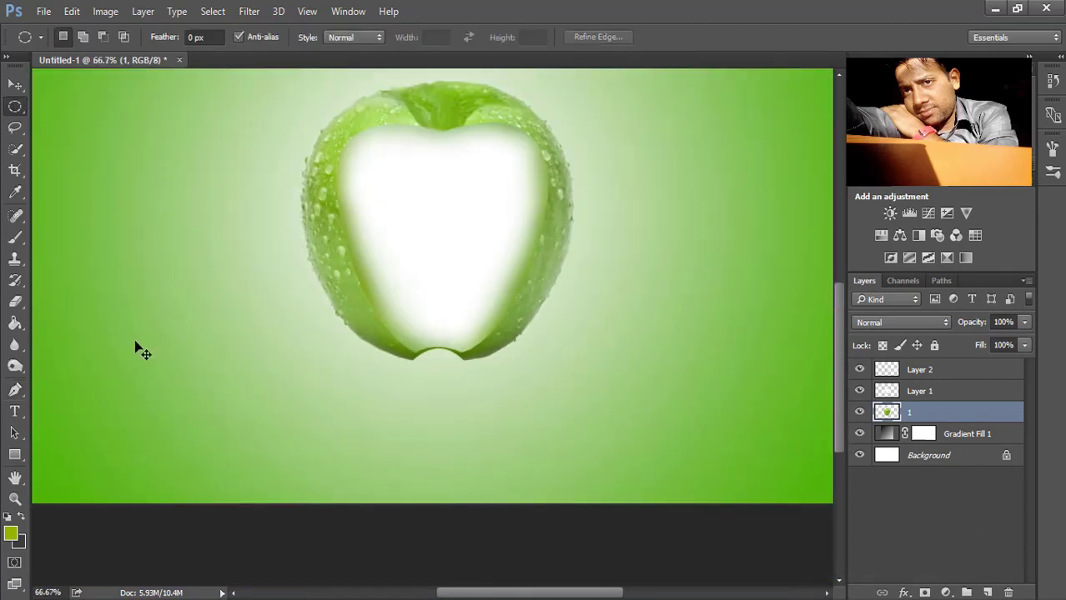
{"action": "key", "text": "ctrl+plus"}
{"action": "key", "text": "ctrl+plus"}
{"action": "key", "text": "ctrl+plus"}
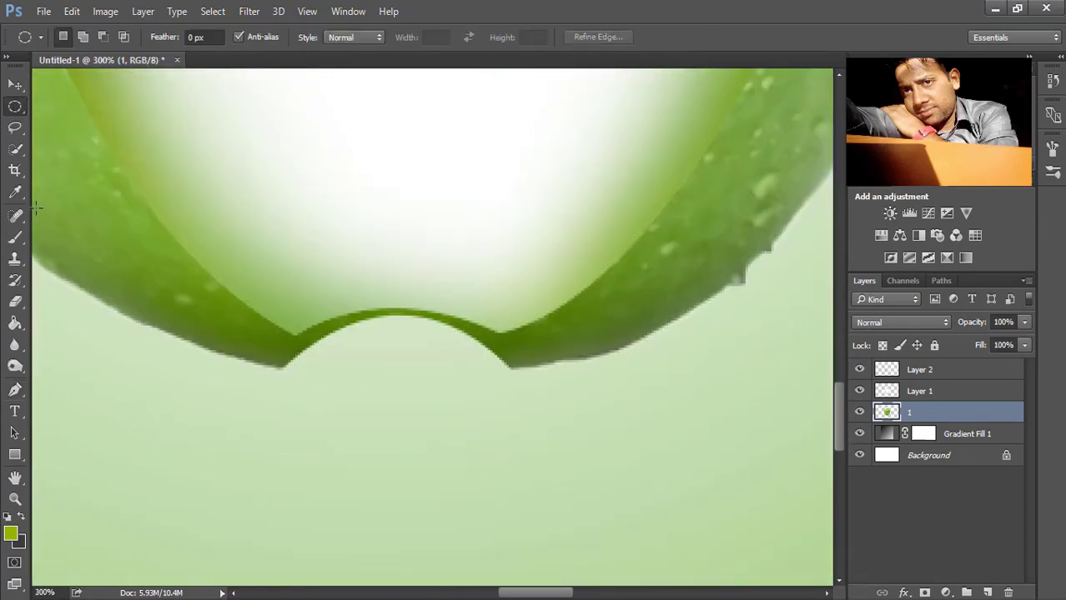
{"action": "left_click", "coordinate": [15, 302]}
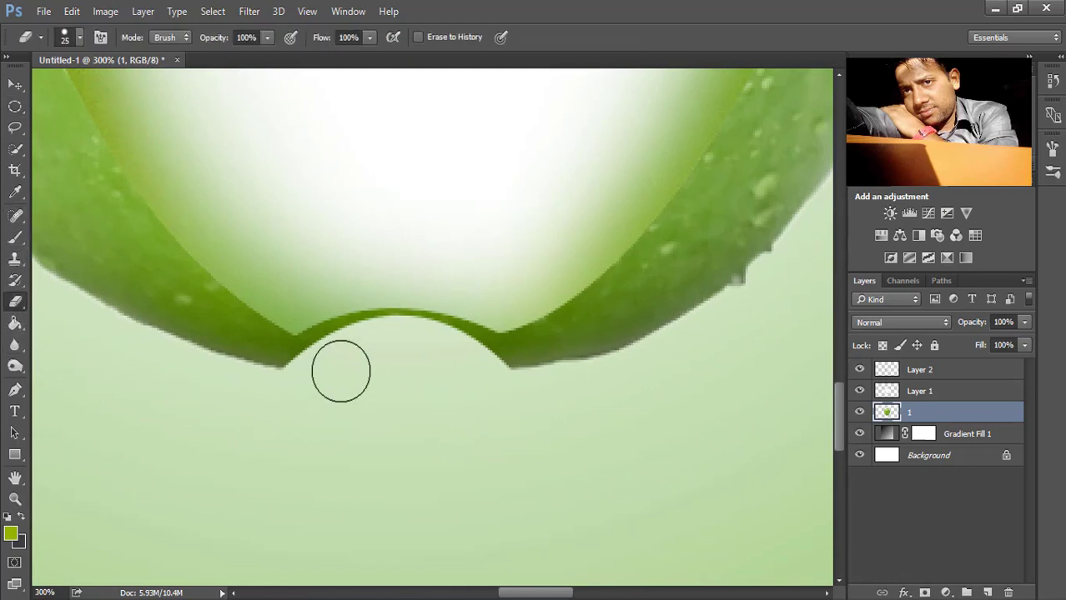
{"action": "left_click_drag", "start_coordinate": [335, 361], "coordinate": [276, 392]}
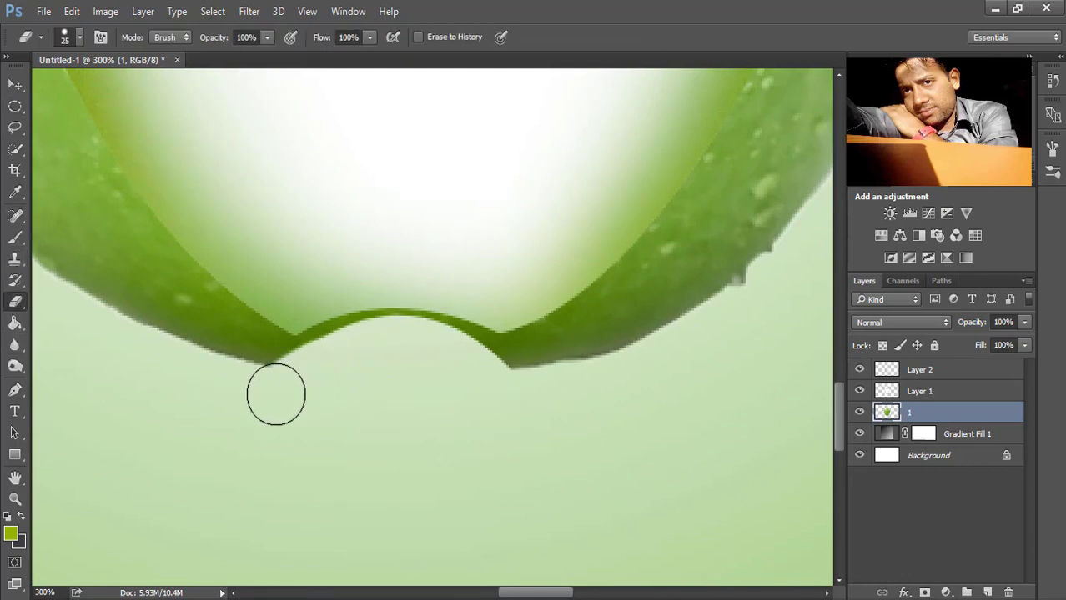
{"action": "mouse_move", "coordinate": [404, 362]}
{"action": "left_mouse_down"}
{"action": "mouse_move", "coordinate": [426, 357]}
{"action": "mouse_move", "coordinate": [528, 395]}
{"action": "mouse_move", "coordinate": [462, 374]}
{"action": "left_mouse_up"}
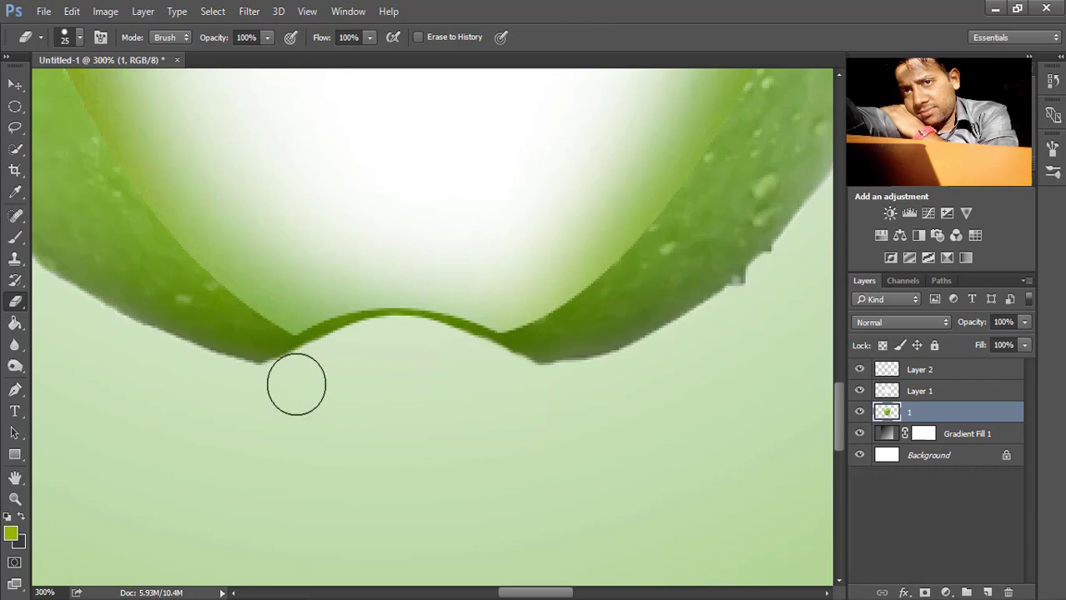
{"action": "key", "text": "ctrl+minus"}
{"action": "key", "text": "ctrl+minus"}
{"action": "key", "text": "ctrl+minus"}
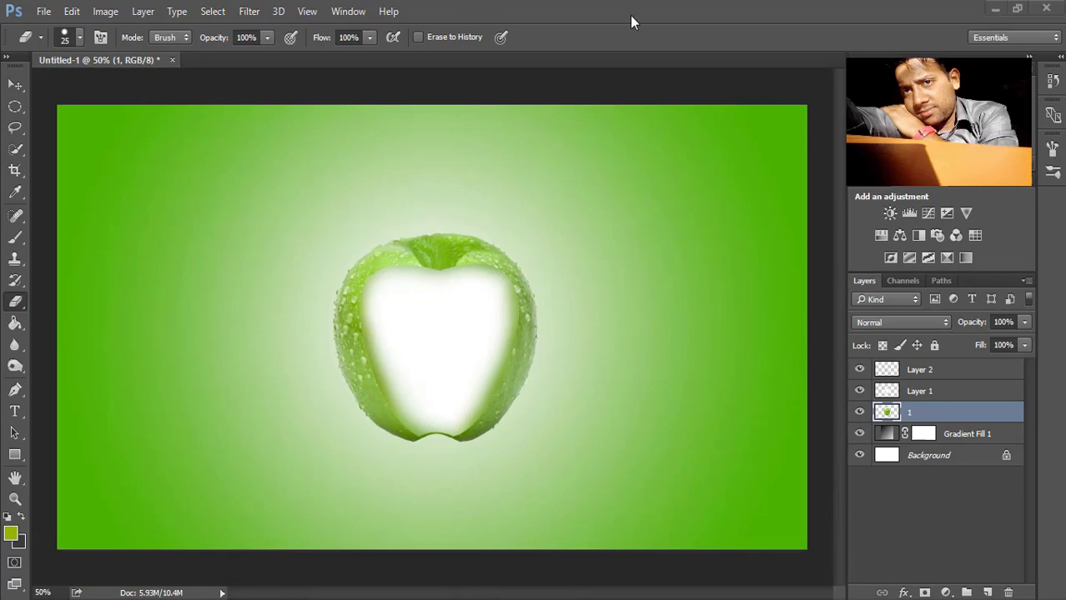
Step: Add a new layer above Gradient Fill 1 and set the foreground colour to black
{"action": "left_click", "coordinate": [948, 440]}
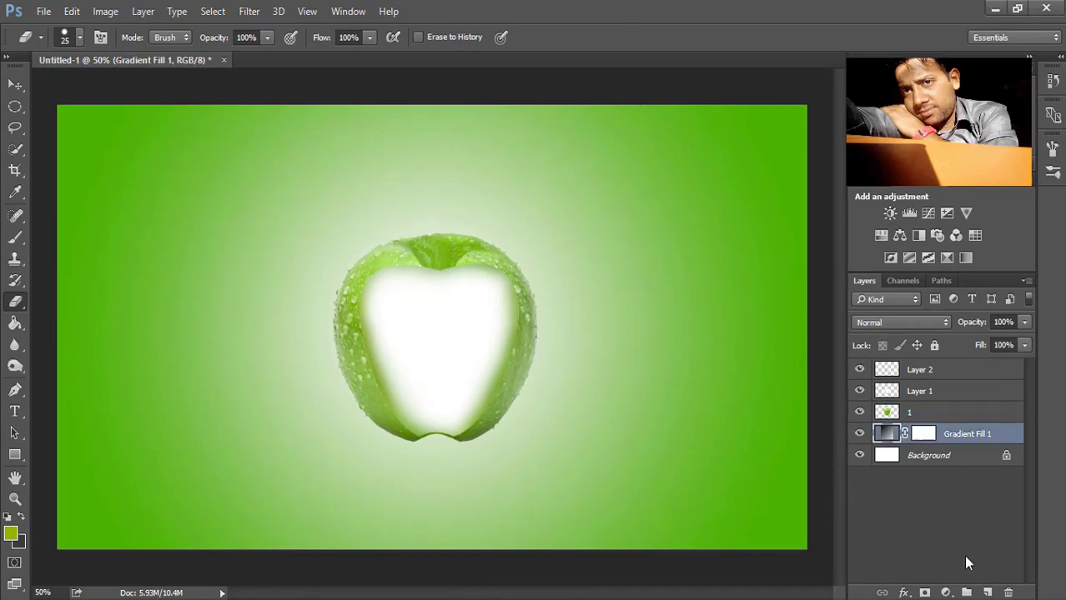
{"action": "left_click", "coordinate": [986, 593]}
{"action": "left_click", "coordinate": [10, 534]}
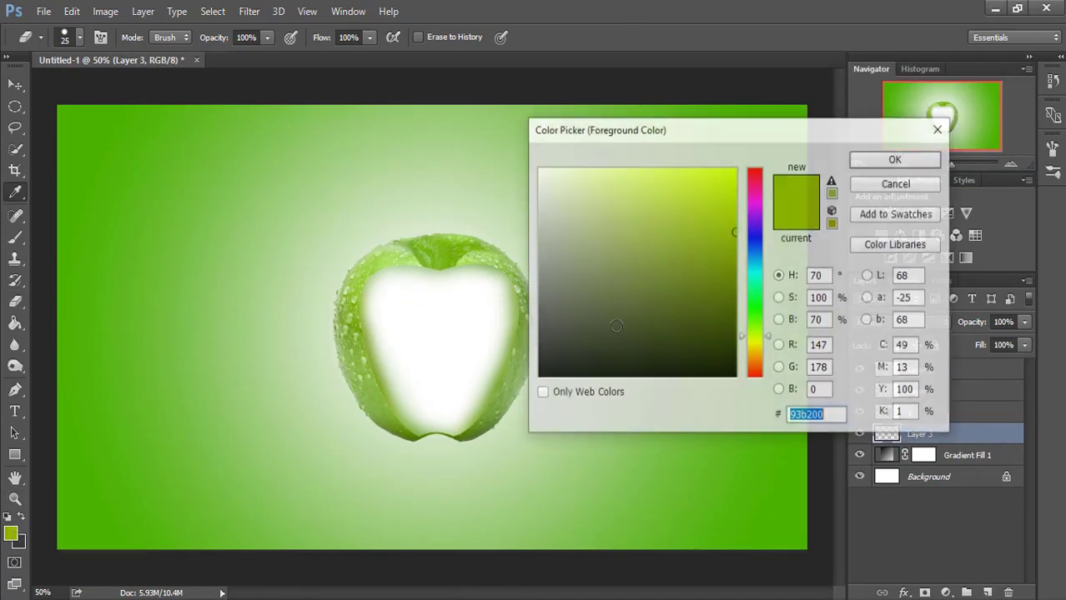
{"action": "left_click_drag", "start_coordinate": [542, 371], "coordinate": [537, 376]}
{"action": "left_click", "coordinate": [893, 160]}
Step: Paint a soft black dab beside the apple with a soft round brush at 100% opacity
{"action": "key", "text": "b"}
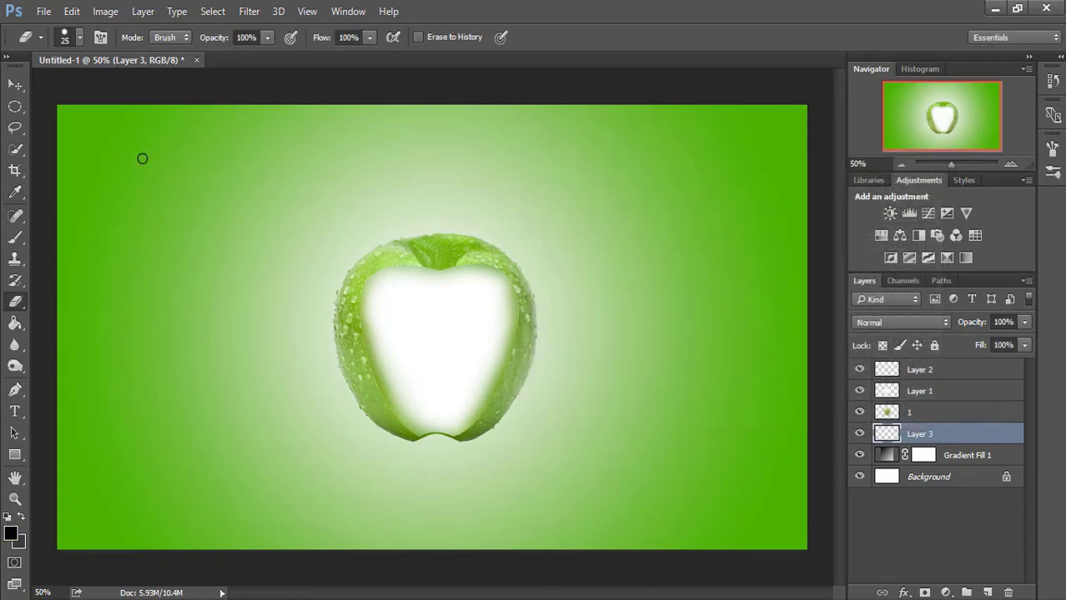
{"action": "right_click", "coordinate": [10, 242]}
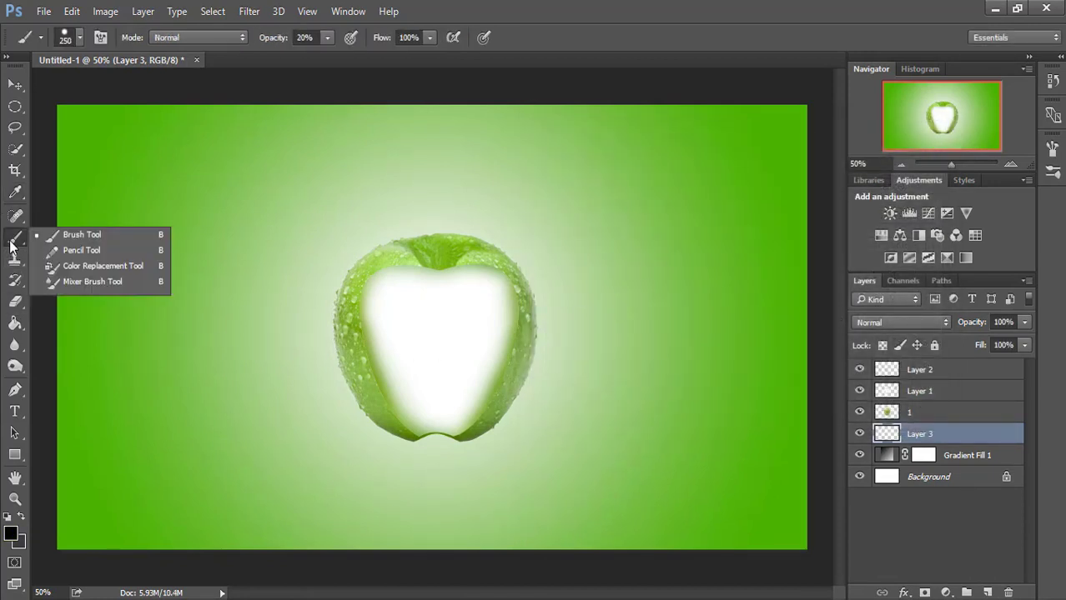
{"action": "left_click", "coordinate": [65, 237]}
{"action": "right_click", "coordinate": [260, 236]}
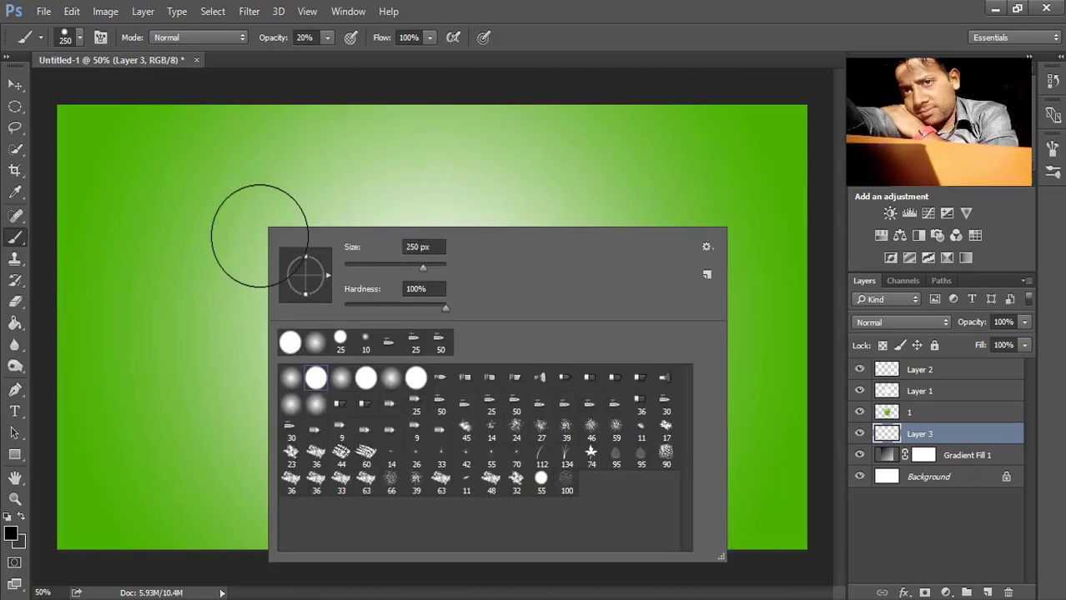
{"action": "double_click", "coordinate": [341, 382]}
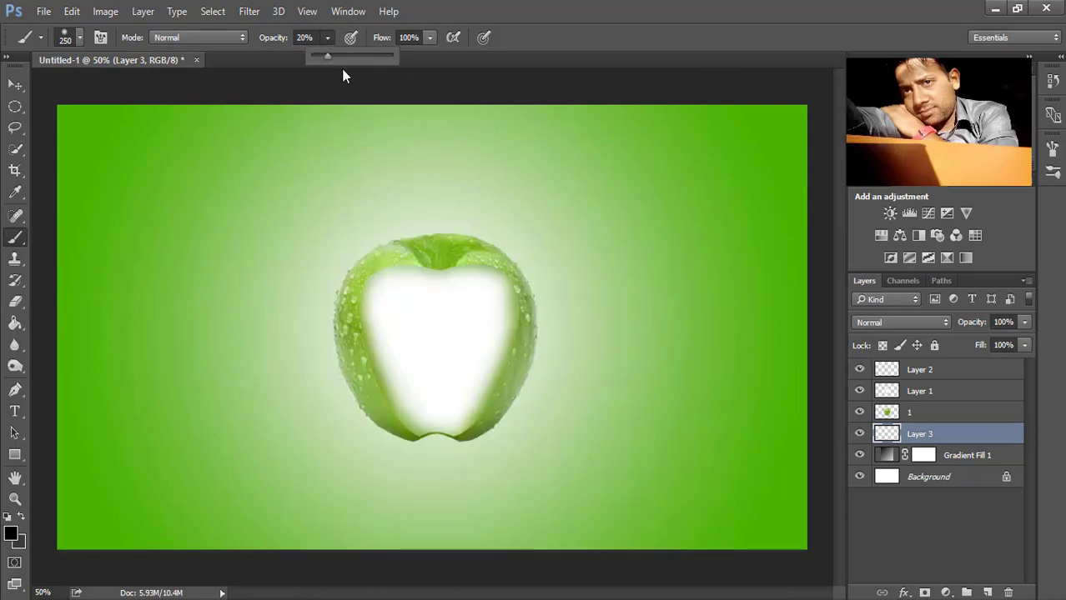
{"action": "left_click_drag", "start_coordinate": [326, 58], "coordinate": [395, 58]}
{"action": "left_click", "coordinate": [632, 317]}
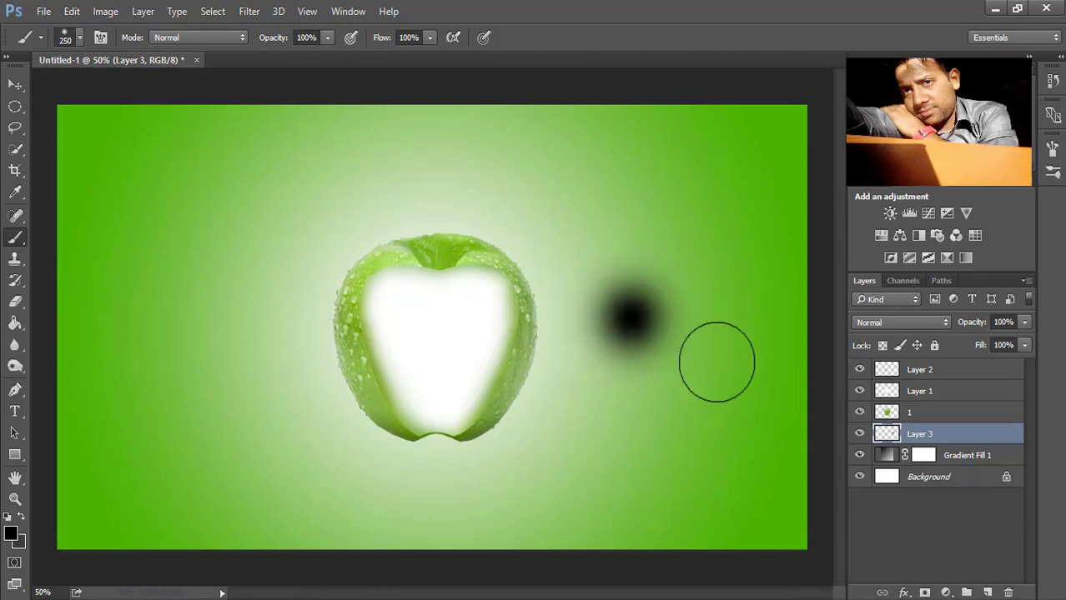
Step: Free-transform the black dab into a flat, wide shadow under the apple
{"action": "left_click", "coordinate": [22, 84]}
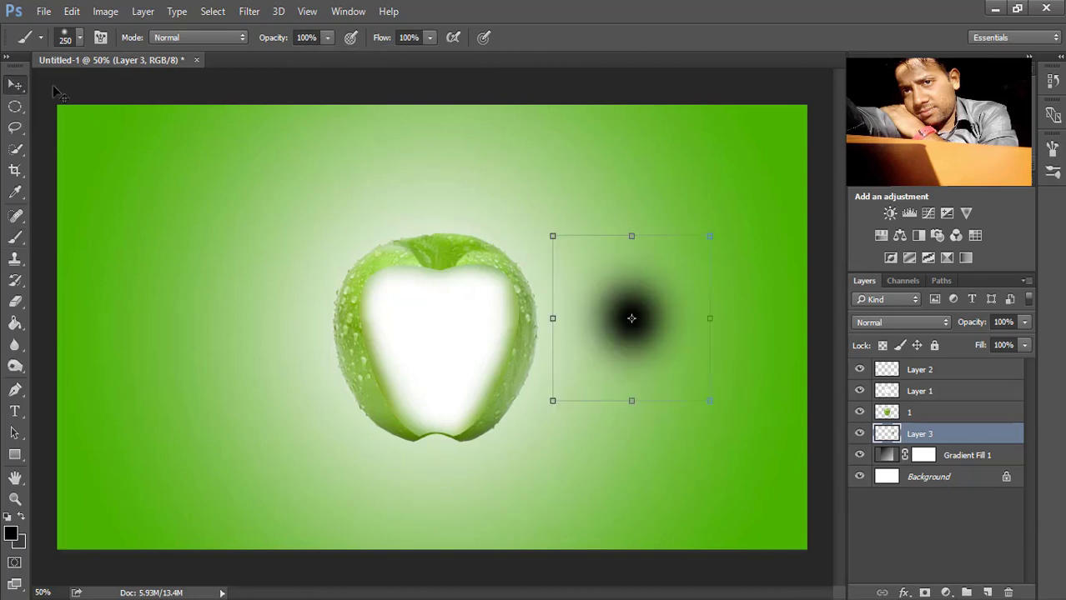
{"action": "mouse_move", "coordinate": [631, 237]}
{"action": "left_mouse_down"}
{"action": "mouse_move", "coordinate": [631, 365]}
{"action": "mouse_move", "coordinate": [466, 451]}
{"action": "left_mouse_up"}
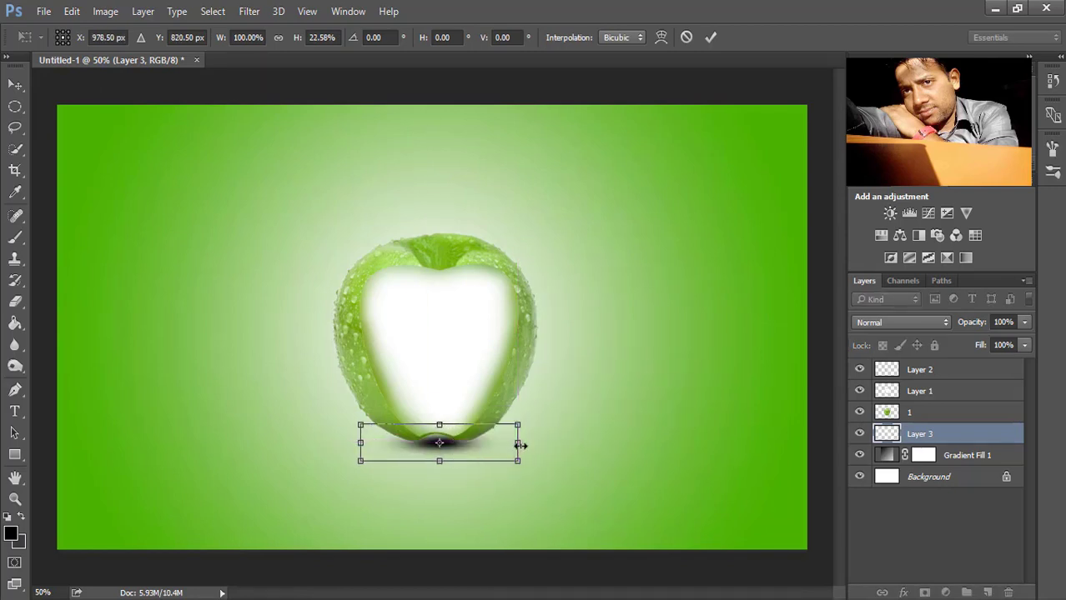
{"action": "left_click_drag", "start_coordinate": [518, 443], "coordinate": [583, 443]}
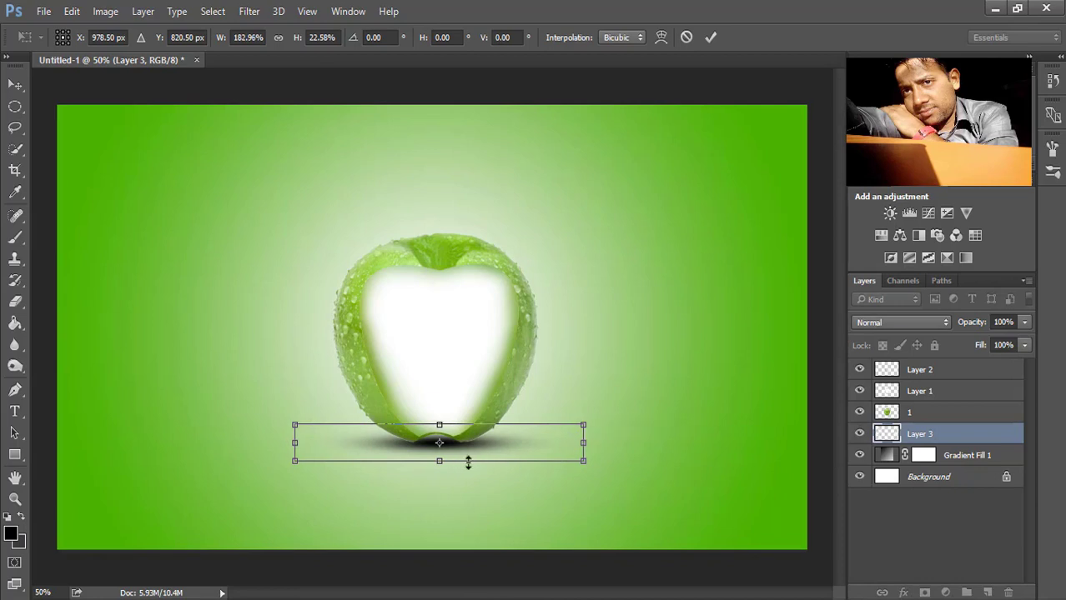
{"action": "left_click_drag", "start_coordinate": [441, 464], "coordinate": [464, 467]}
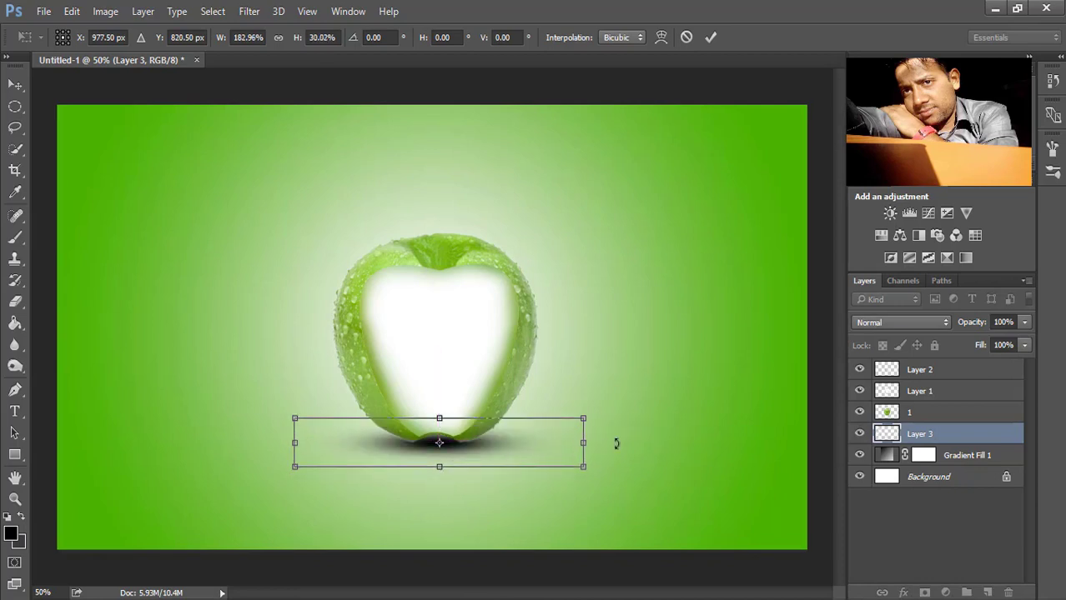
{"action": "left_click", "coordinate": [711, 41]}
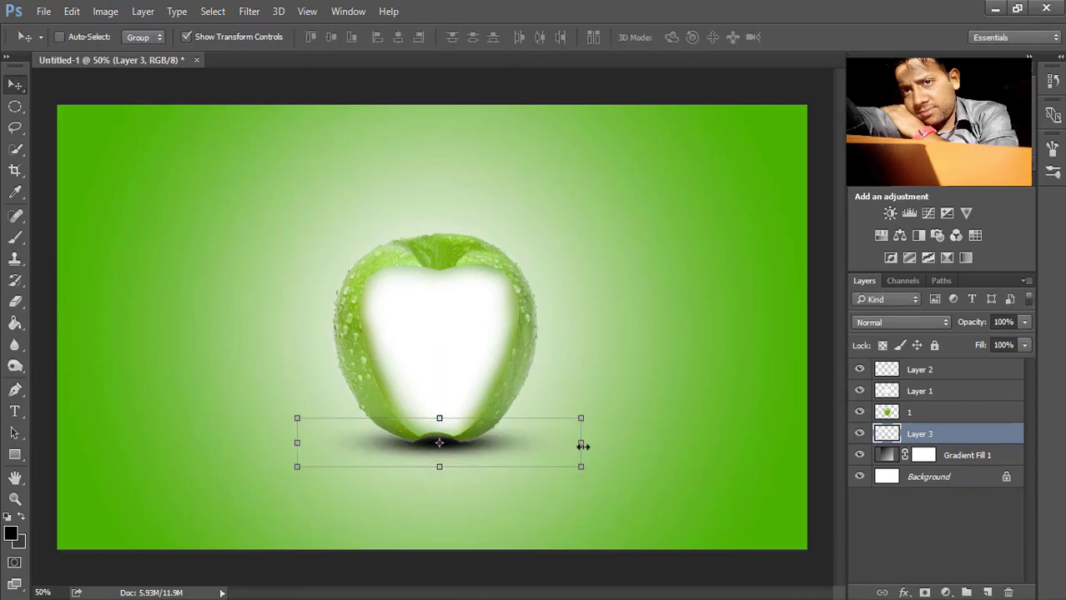
Step: Stretch the shadow much wider and flatter, and lower the layer's opacity
{"action": "left_click_drag", "start_coordinate": [582, 446], "coordinate": [704, 444]}
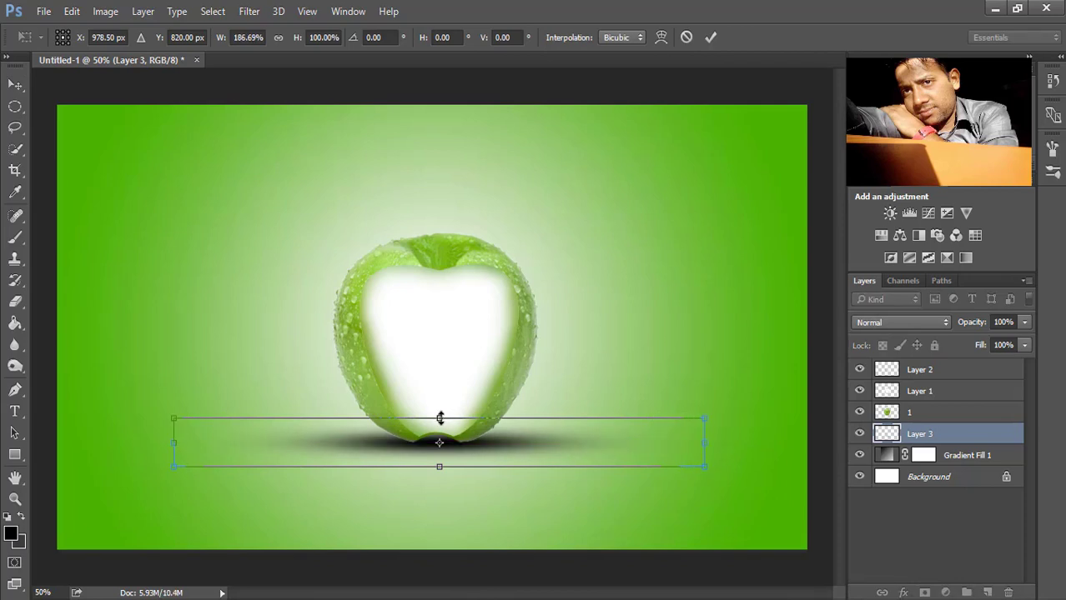
{"action": "left_click_drag", "start_coordinate": [439, 418], "coordinate": [451, 445]}
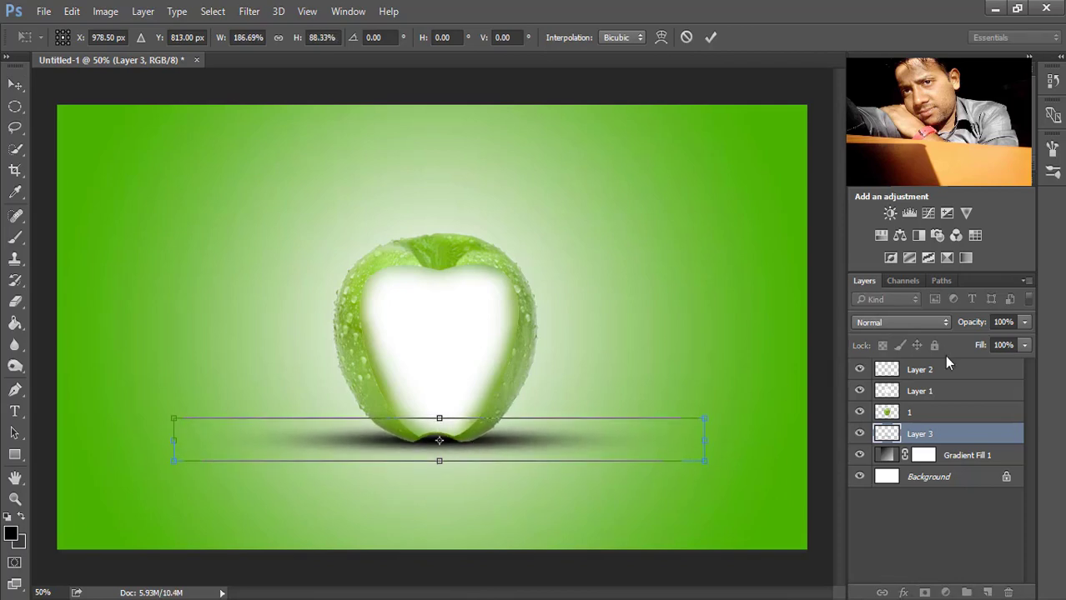
{"action": "left_click", "coordinate": [1024, 323]}
{"action": "mouse_move", "coordinate": [1025, 351]}
{"action": "left_mouse_down"}
{"action": "mouse_move", "coordinate": [999, 347]}
{"action": "mouse_move", "coordinate": [1019, 343]}
{"action": "left_mouse_up"}
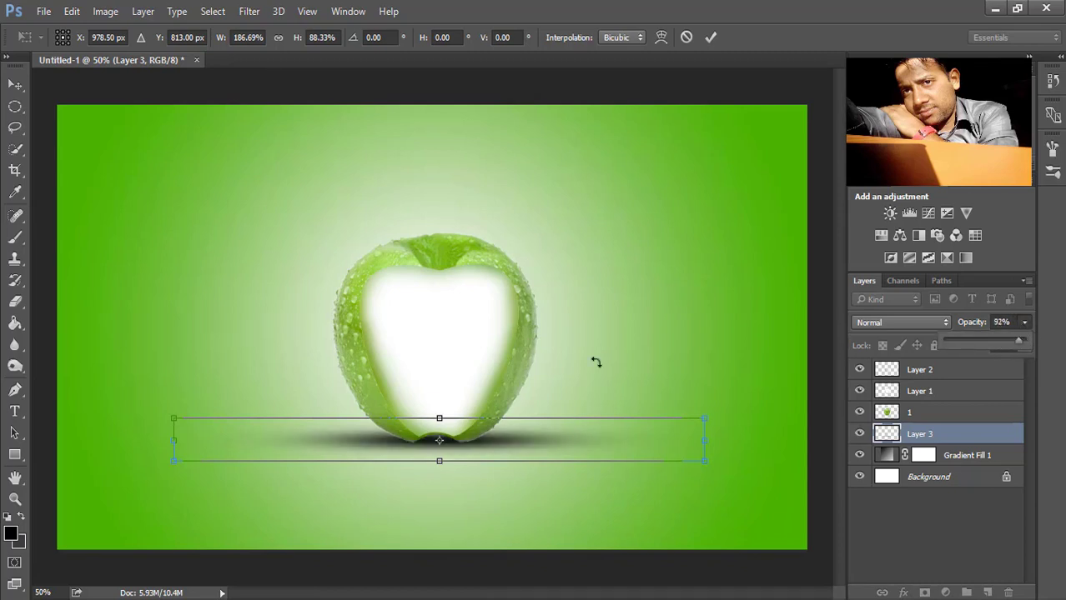
Step: Nudge the shadow down and squash it thinner vertically
{"action": "key", "text": "Down"}
{"action": "key", "text": "Down"}
{"action": "key", "text": "Down"}
{"action": "key", "text": "Down"}
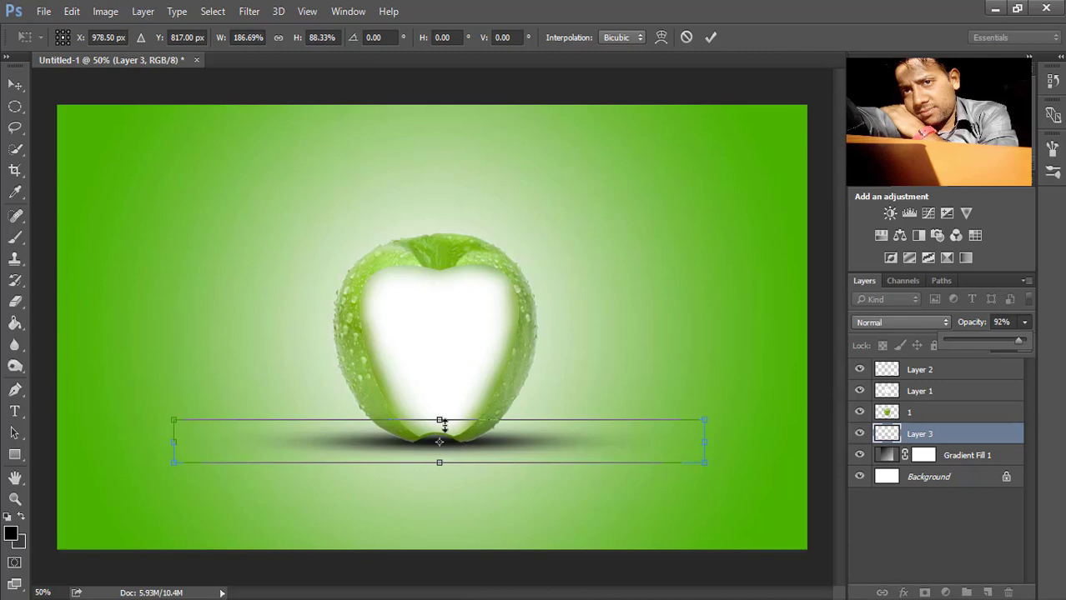
{"action": "left_click_drag", "start_coordinate": [439, 463], "coordinate": [439, 455]}
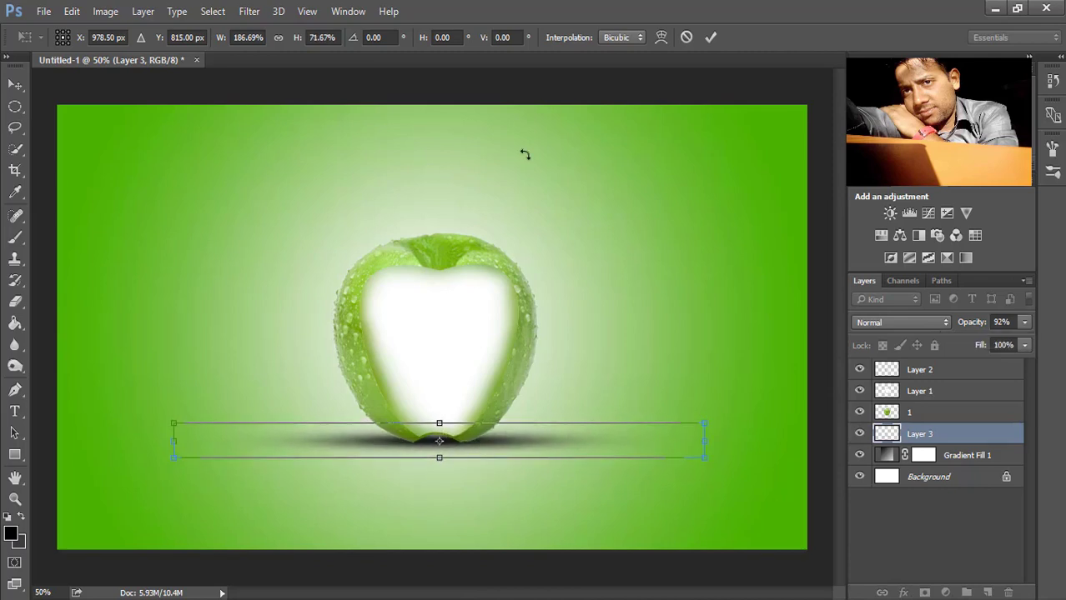
{"action": "left_click", "coordinate": [704, 45]}
{"action": "key", "text": "ctrl+minus"}
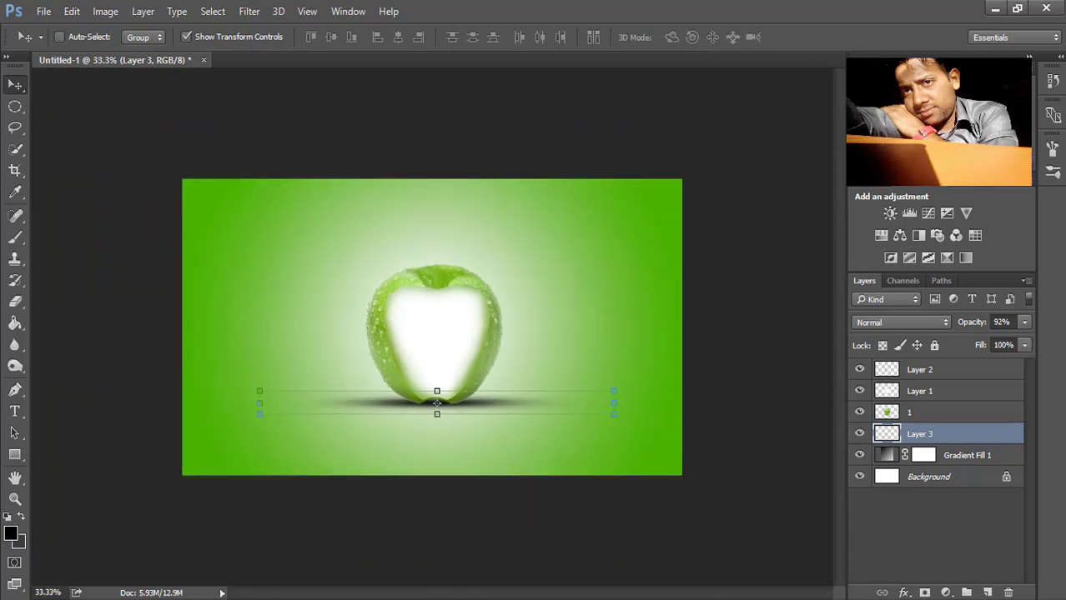
{"action": "left_click", "coordinate": [20, 109]}
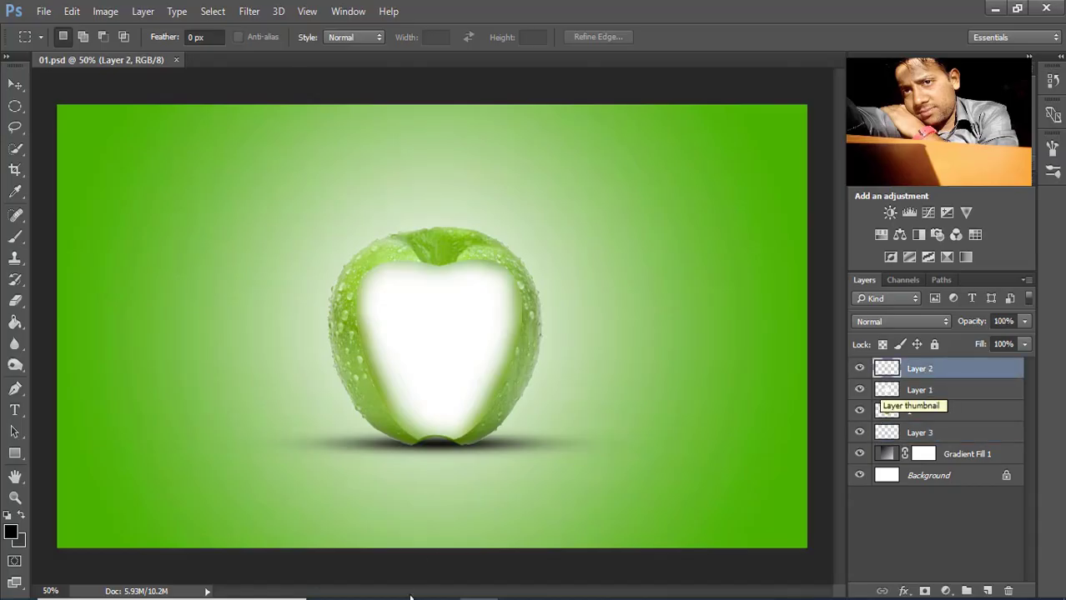
Step: Place the Golden Eagle Mojito can image at about 194% and rasterize its layer
{"action": "left_click", "coordinate": [409, 597]}
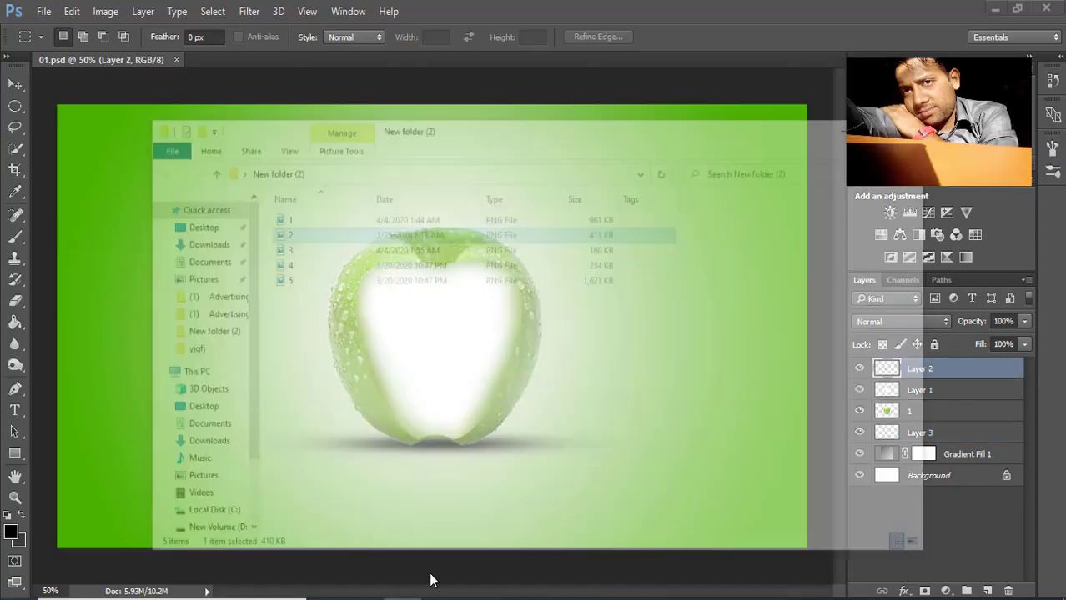
{"action": "mouse_move", "coordinate": [266, 167]}
{"action": "left_mouse_down"}
{"action": "mouse_move", "coordinate": [485, 596]}
{"action": "mouse_move", "coordinate": [345, 409]}
{"action": "left_mouse_up"}
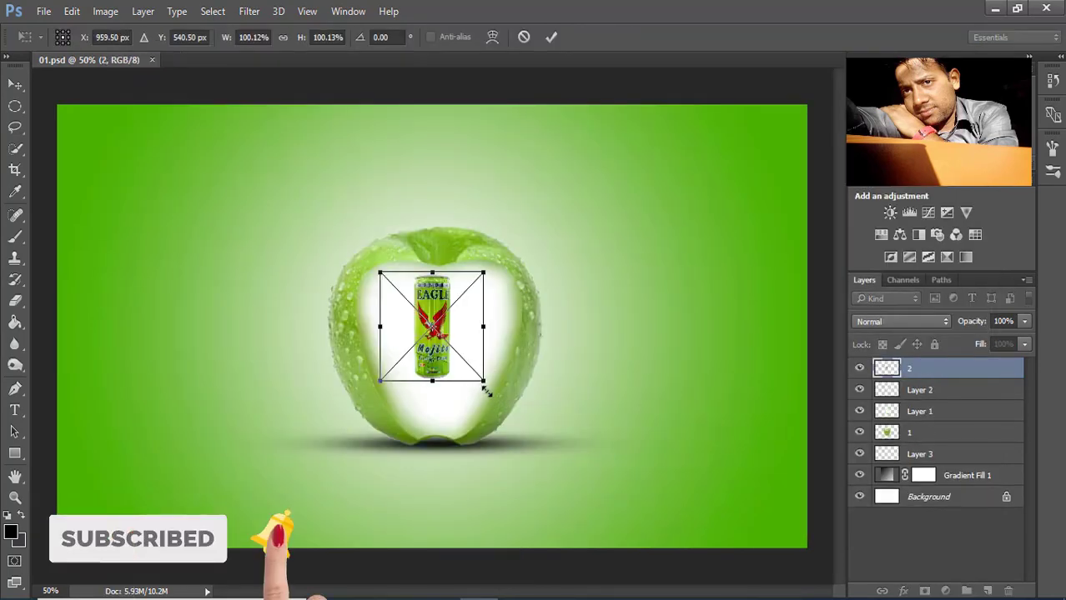
{"action": "left_click_drag", "start_coordinate": [483, 383], "coordinate": [518, 451]}
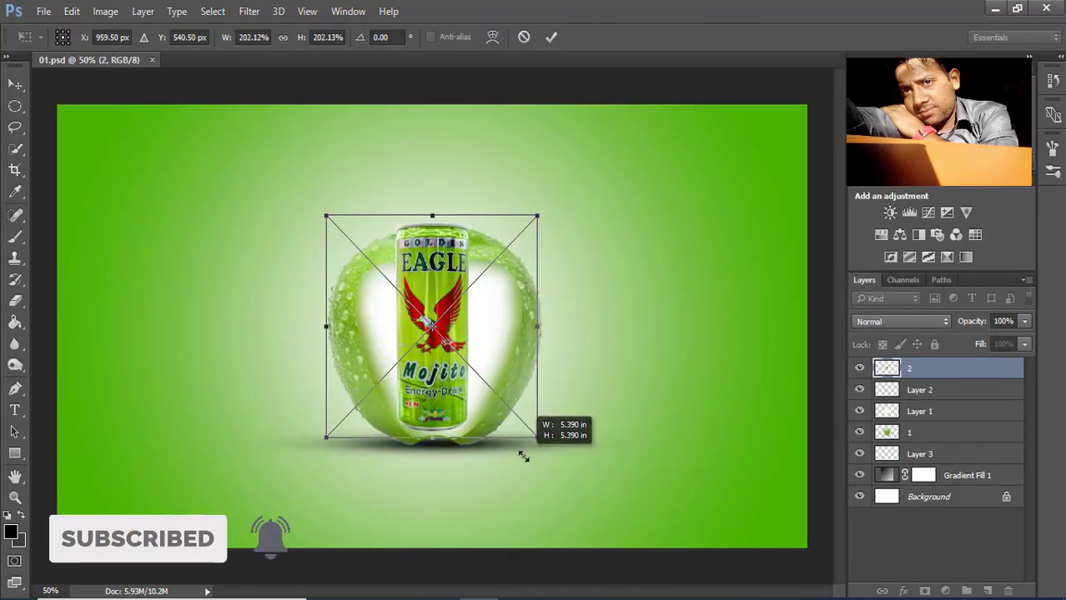
{"action": "left_click", "coordinate": [551, 37]}
{"action": "key", "text": "ctrl+plus"}
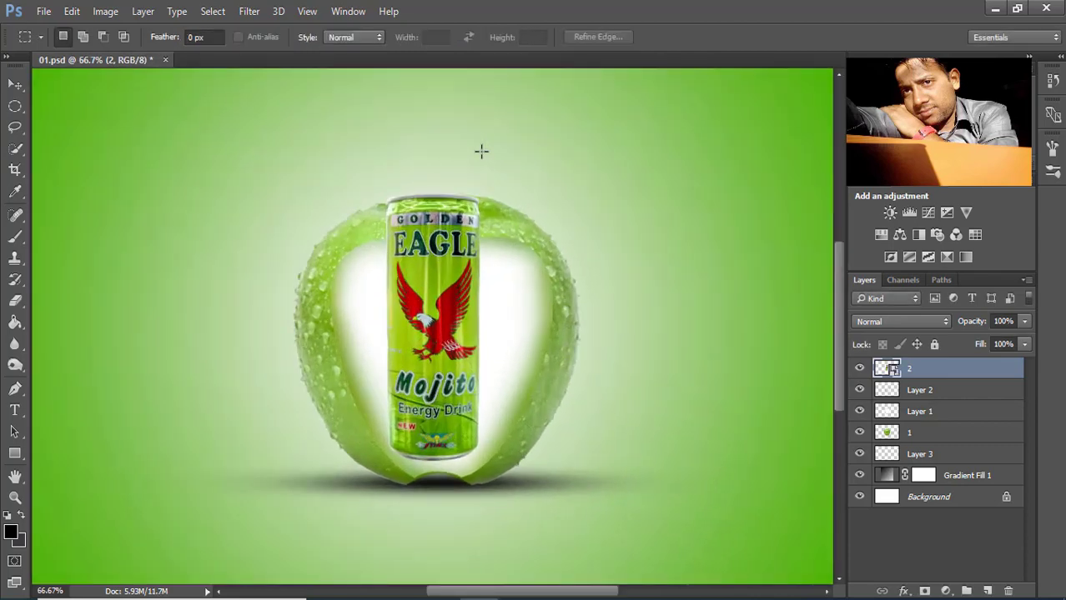
{"action": "right_click", "coordinate": [925, 370]}
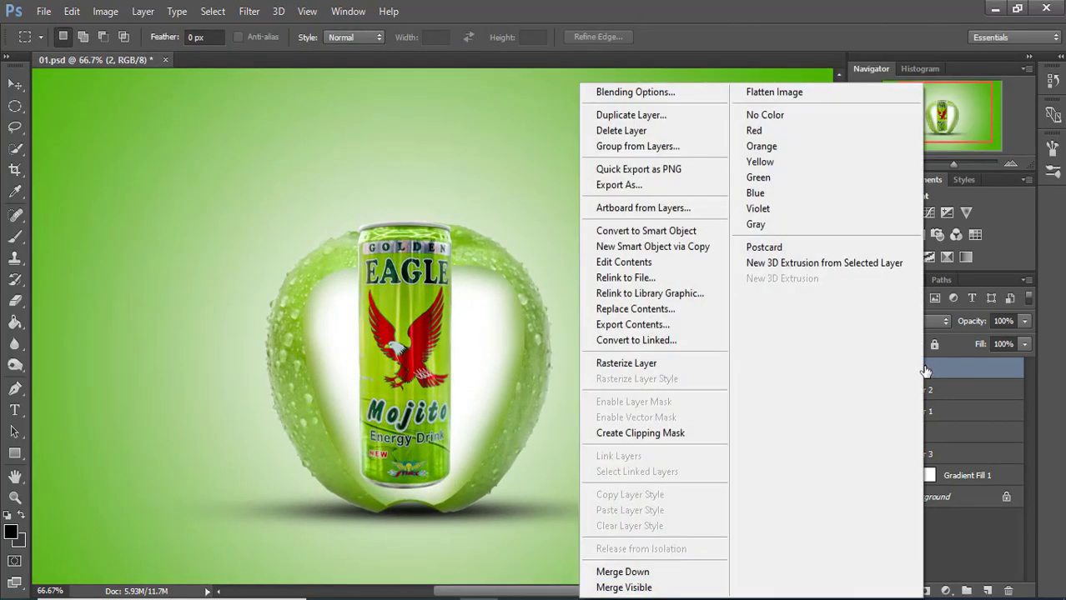
{"action": "left_click", "coordinate": [608, 364]}
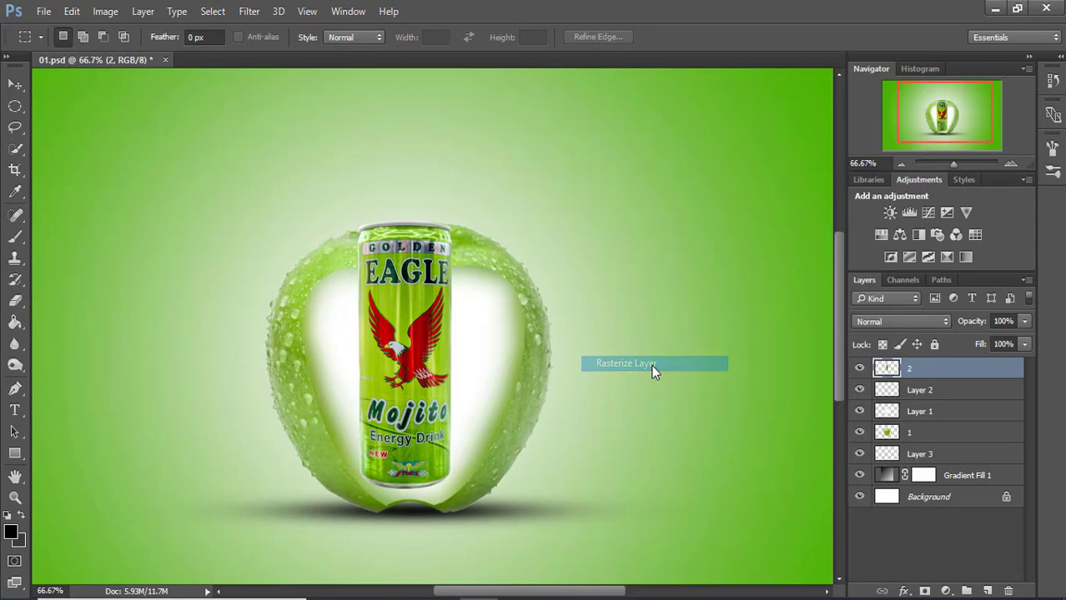
Step: Shrink the can to about 87% and move it down inside the apple's cut-out
{"action": "left_click", "coordinate": [15, 83]}
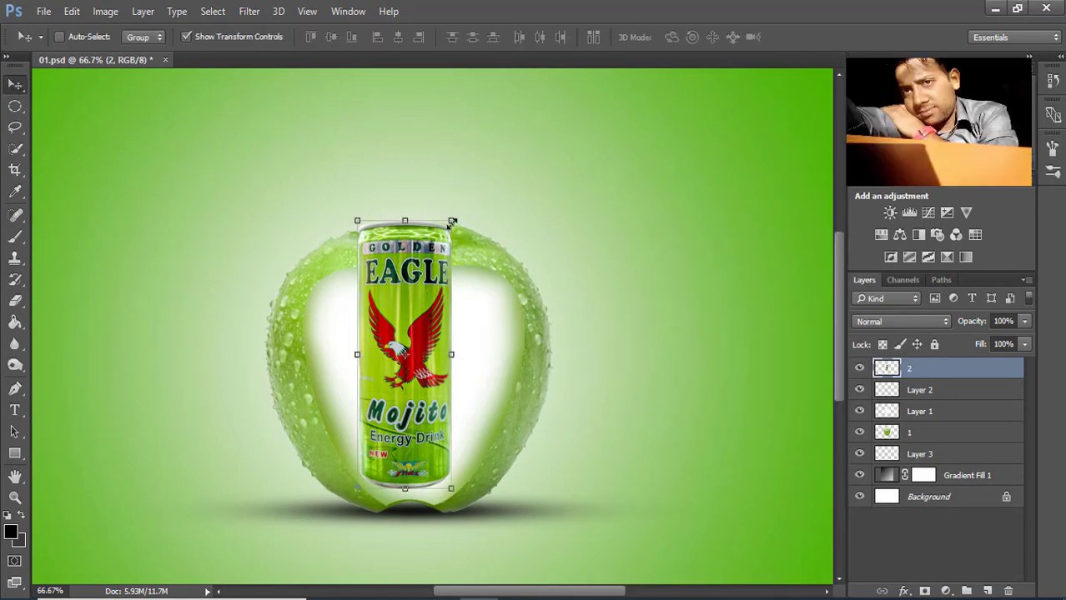
{"action": "left_click_drag", "start_coordinate": [452, 222], "coordinate": [448, 229]}
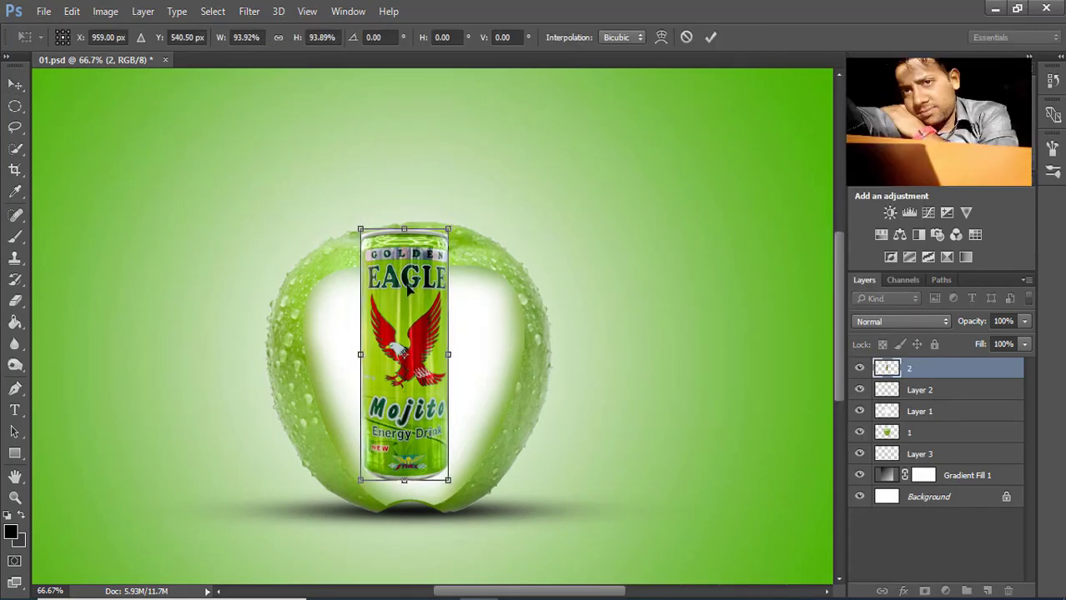
{"action": "left_click_drag", "start_coordinate": [401, 295], "coordinate": [402, 307]}
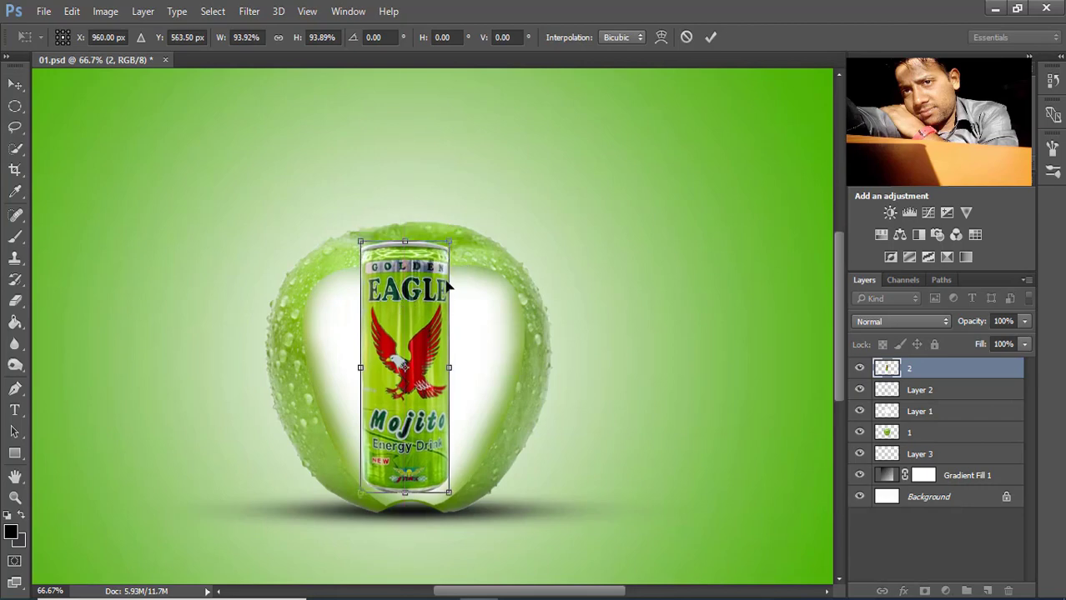
{"action": "key", "text": "ctrl+plus"}
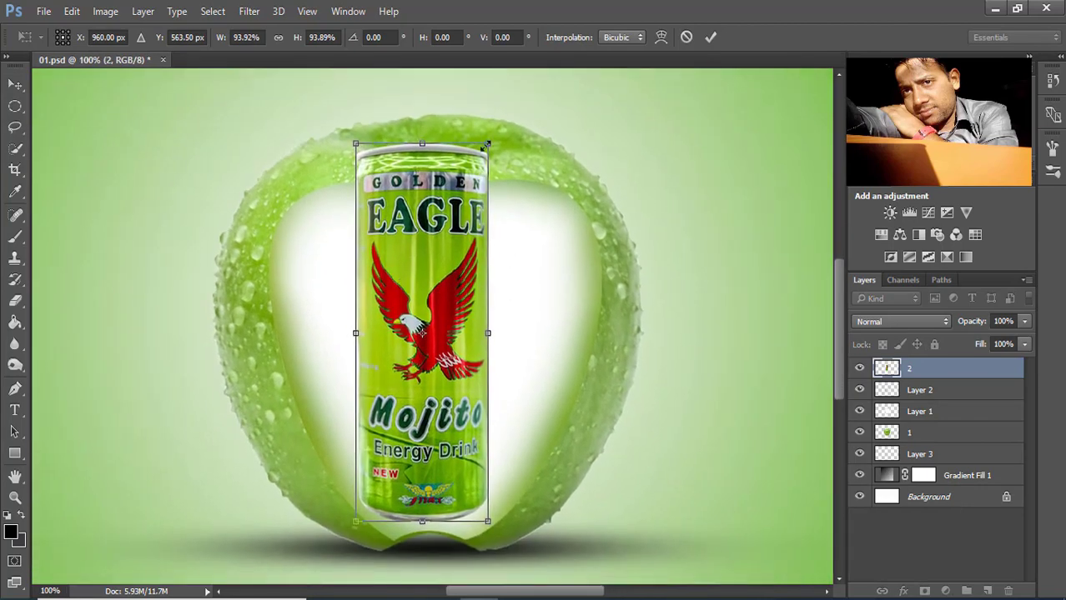
{"action": "left_click_drag", "start_coordinate": [486, 144], "coordinate": [483, 156]}
{"action": "left_click_drag", "start_coordinate": [415, 227], "coordinate": [414, 242]}
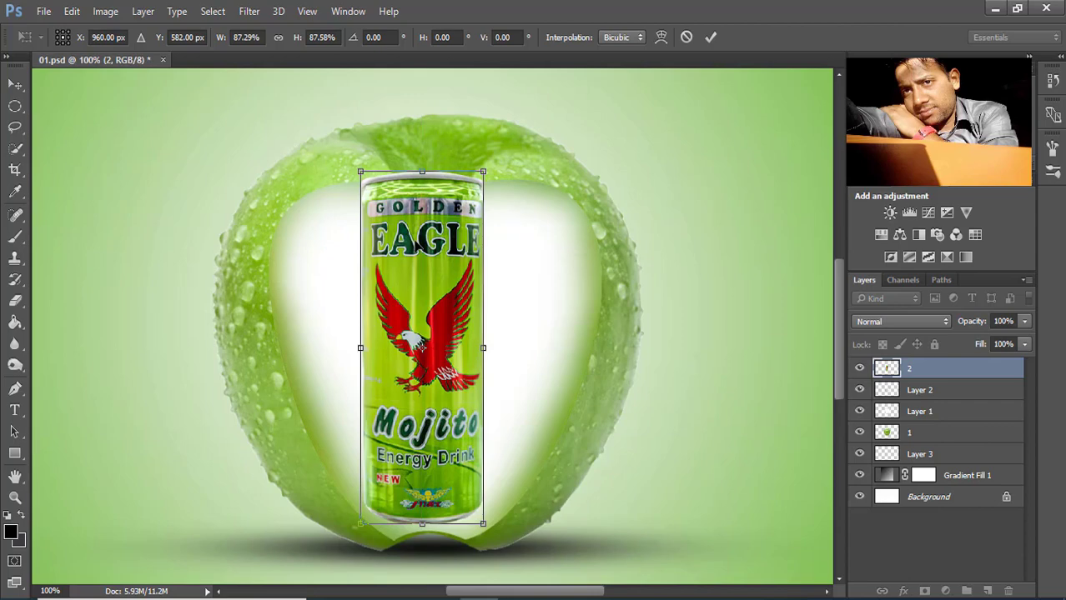
{"action": "left_click", "coordinate": [710, 38]}
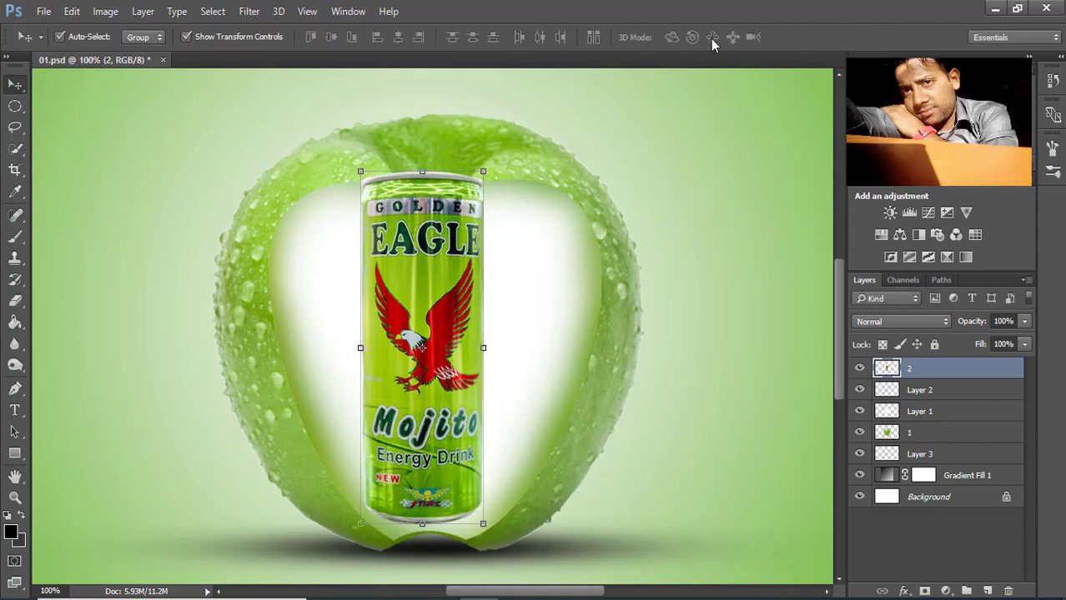
{"action": "key", "text": "ctrl+plus"}
{"action": "key", "text": "ctrl+minus"}
{"action": "key", "text": "ctrl+minus"}
{"action": "key", "text": "ctrl+plus"}
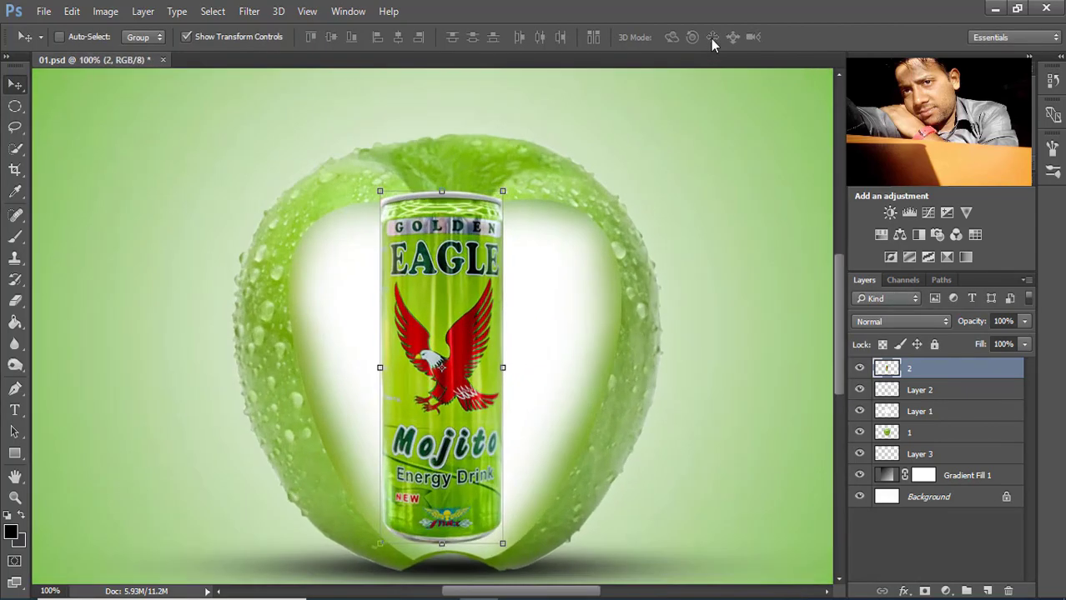
{"action": "left_click_drag", "start_coordinate": [472, 286], "coordinate": [473, 252]}
Step: Add a new layer above Layer 2 and set the foreground colour to #417100
{"action": "left_click", "coordinate": [14, 106]}
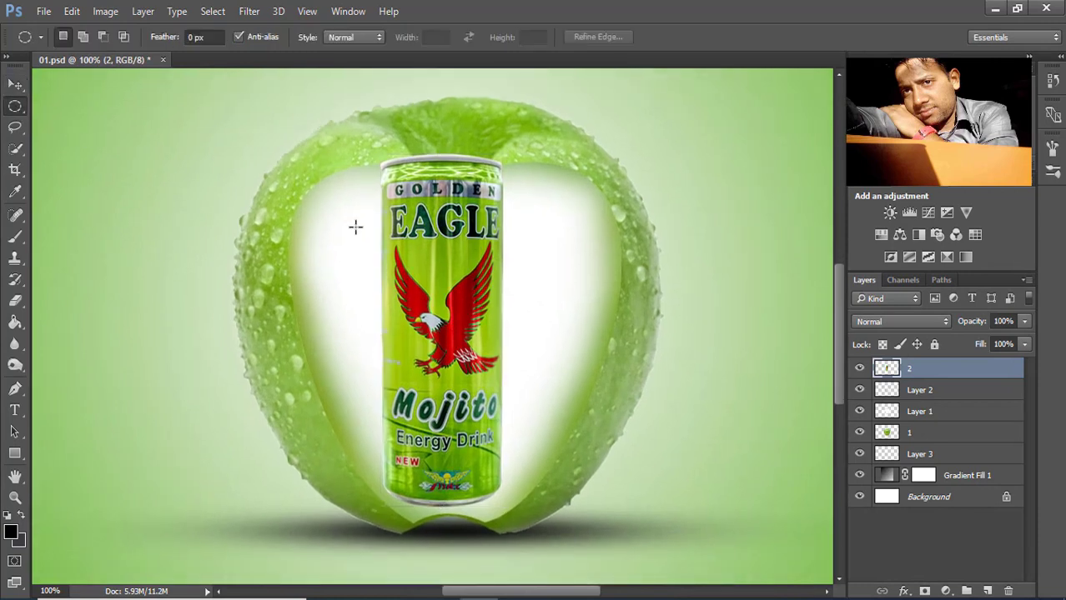
{"action": "left_click", "coordinate": [932, 390]}
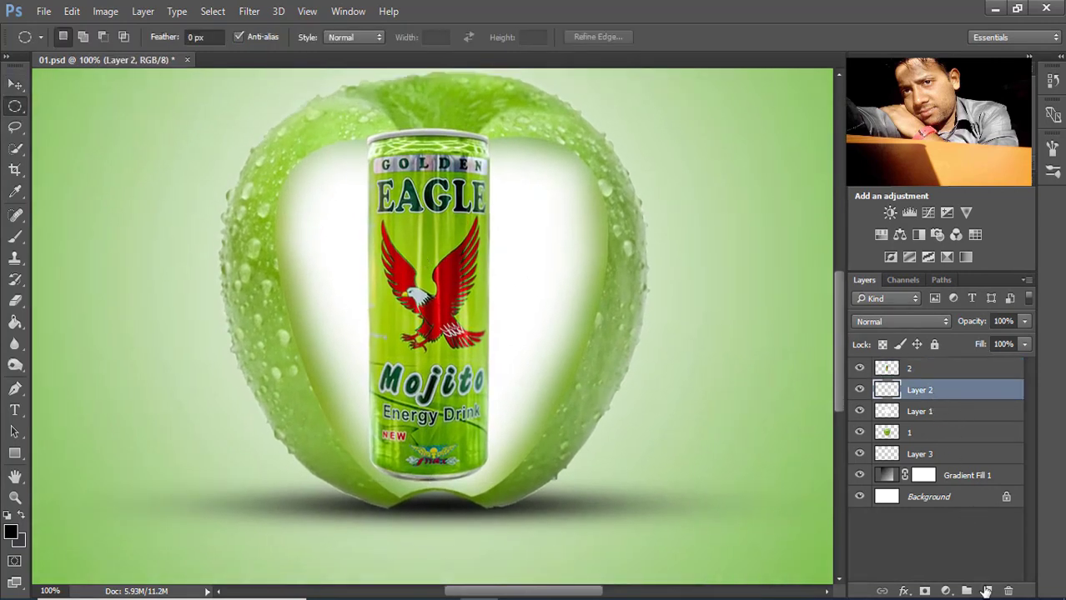
{"action": "left_click", "coordinate": [986, 592]}
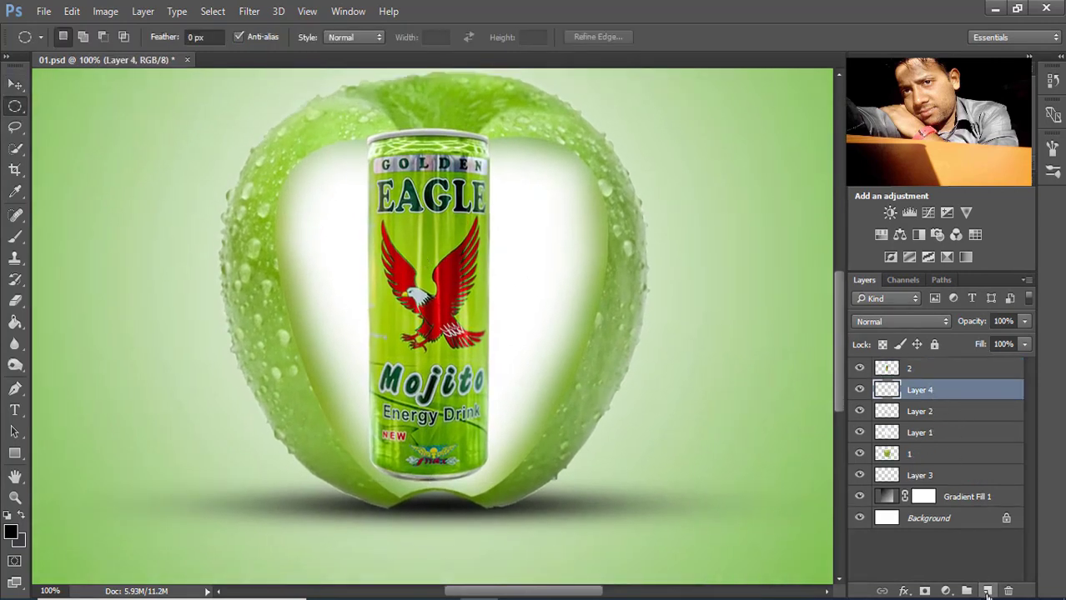
{"action": "left_click", "coordinate": [11, 531]}
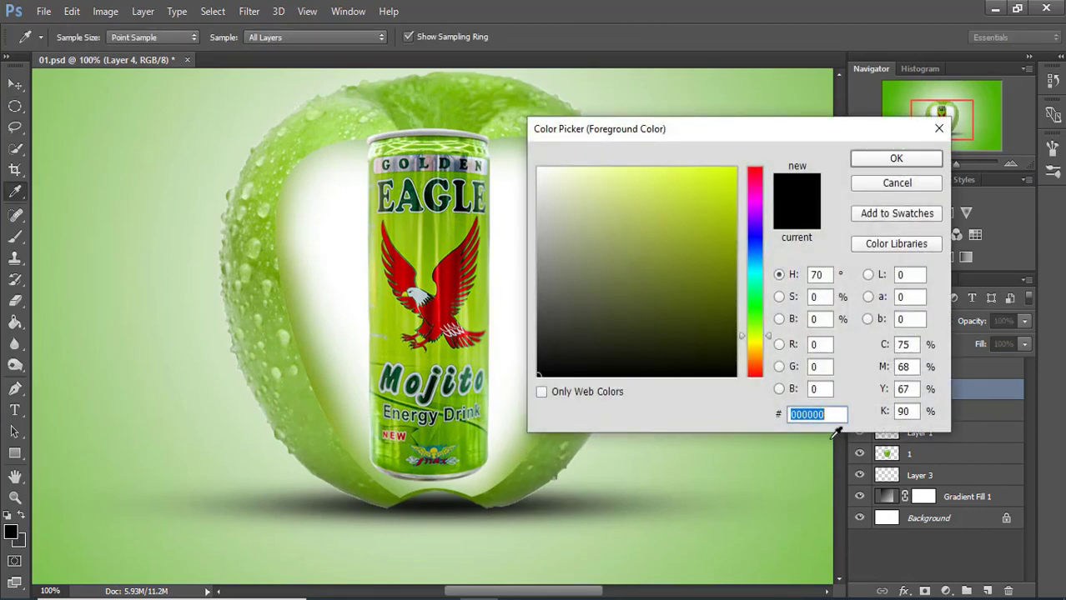
{"action": "type", "text": "4171"}
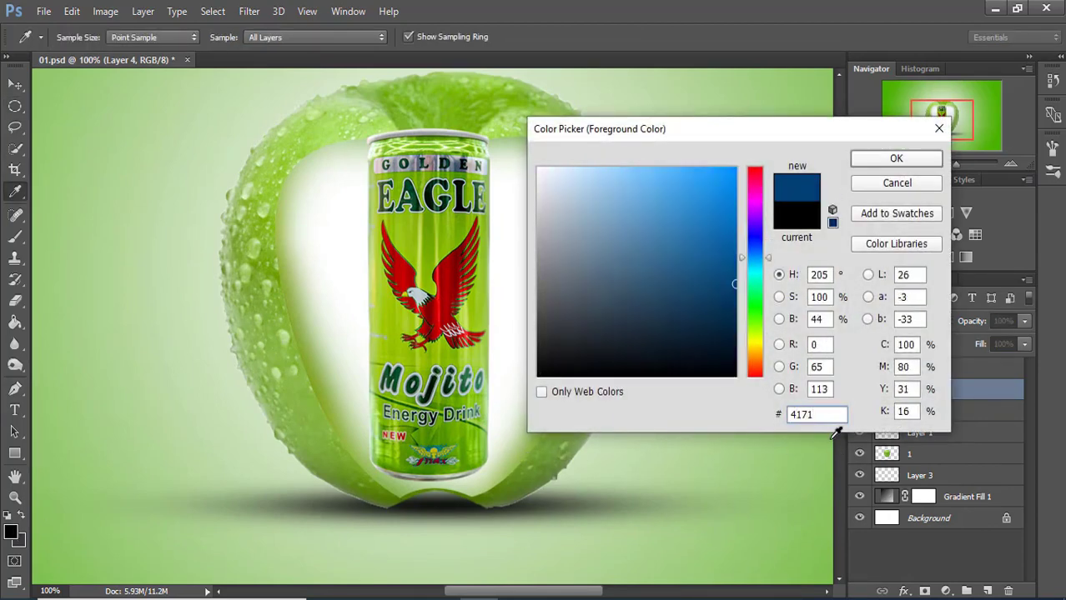
{"action": "type", "text": "00"}
{"action": "left_click", "coordinate": [895, 159]}
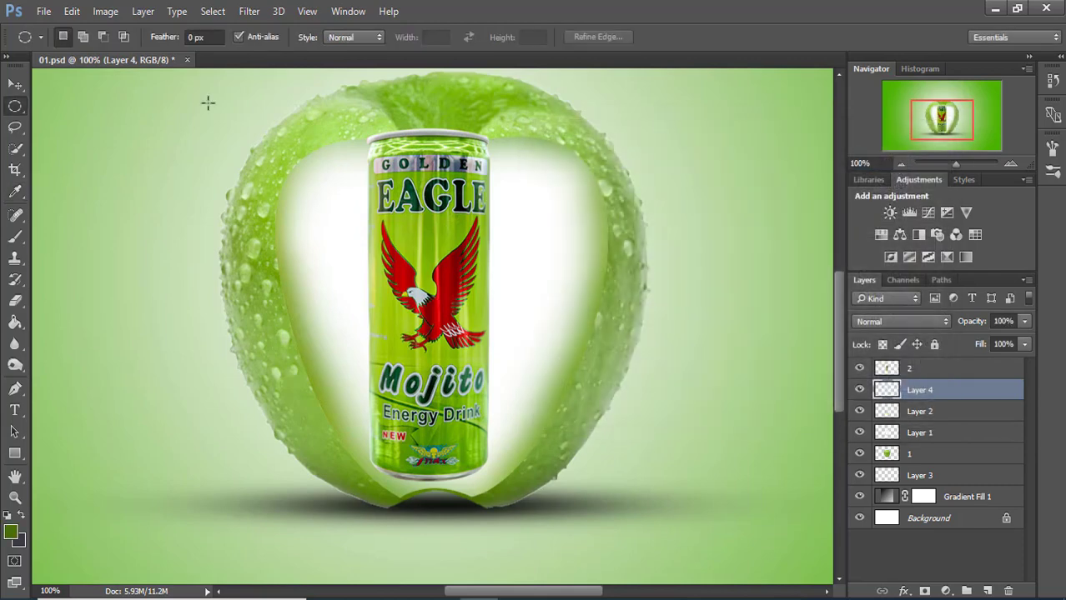
Step: Paint dark-green shading along the can's left and right edges with a 90 px soft brush
{"action": "left_click", "coordinate": [15, 236]}
{"action": "key", "text": "bracketleft"}
{"action": "key", "text": "bracketleft"}
{"action": "key", "text": "bracketleft"}
{"action": "left_click_drag", "start_coordinate": [405, 215], "coordinate": [386, 187]}
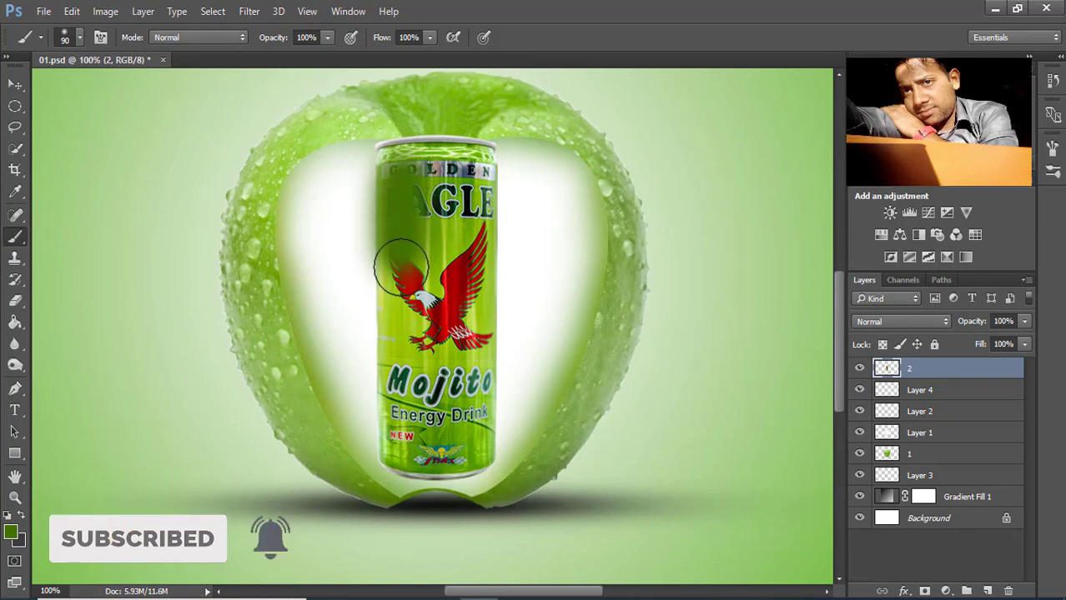
{"action": "key", "text": "ctrl+z"}
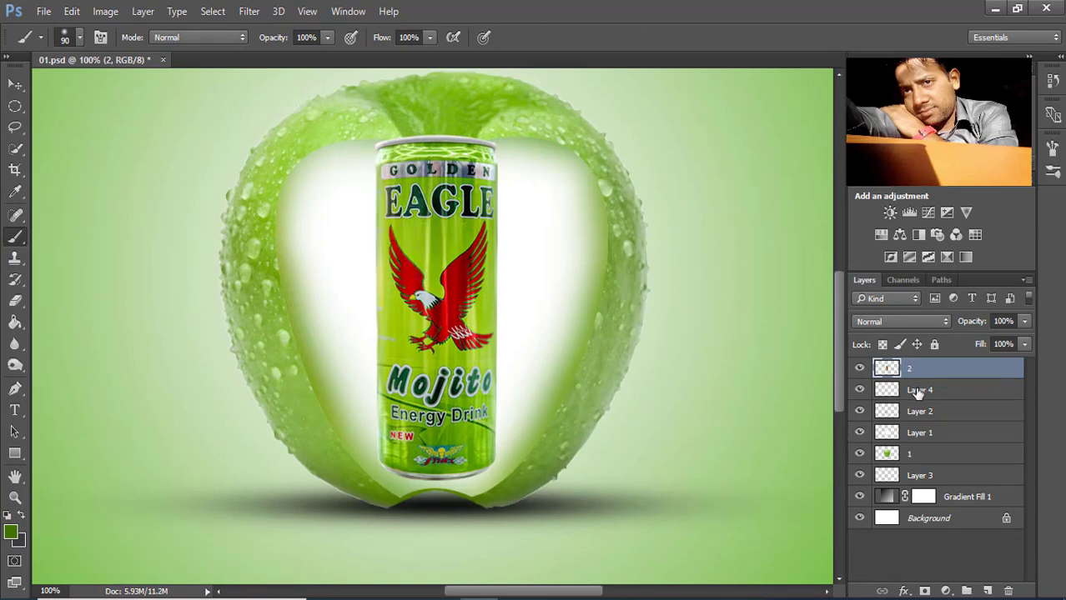
{"action": "left_click", "coordinate": [917, 392]}
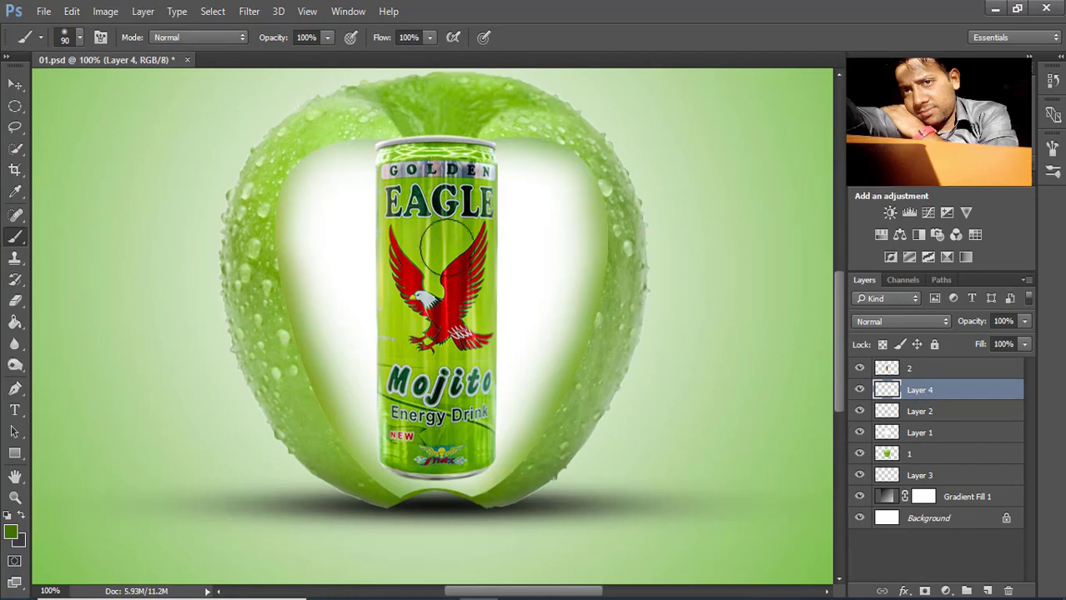
{"action": "mouse_move", "coordinate": [371, 192]}
{"action": "left_mouse_down"}
{"action": "mouse_move", "coordinate": [400, 370]}
{"action": "mouse_move", "coordinate": [467, 201]}
{"action": "mouse_move", "coordinate": [467, 430]}
{"action": "mouse_move", "coordinate": [463, 212]}
{"action": "left_mouse_up"}
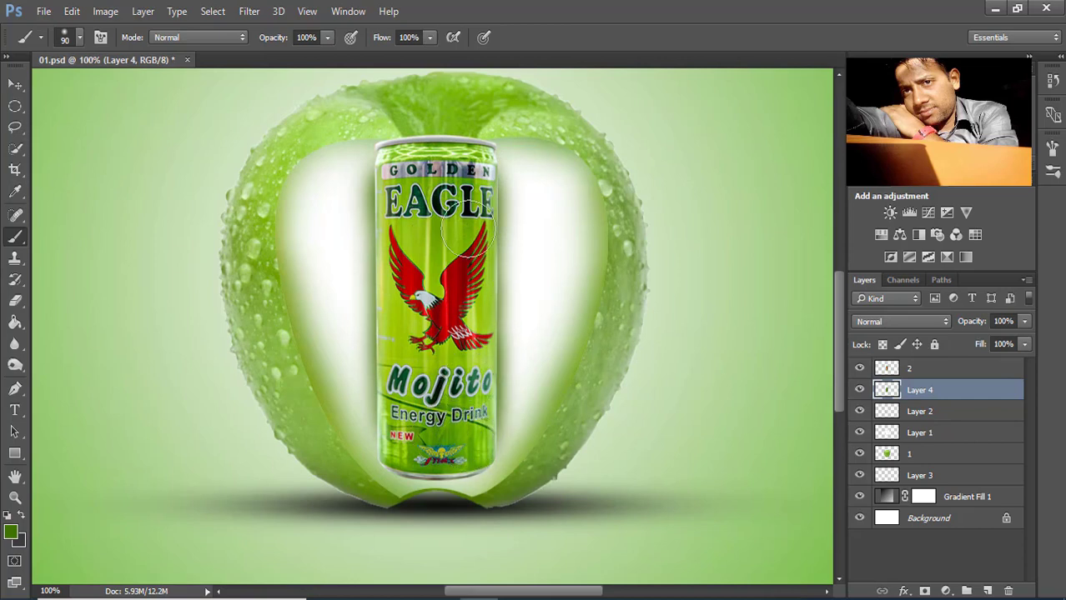
{"action": "left_click_drag", "start_coordinate": [399, 192], "coordinate": [409, 367]}
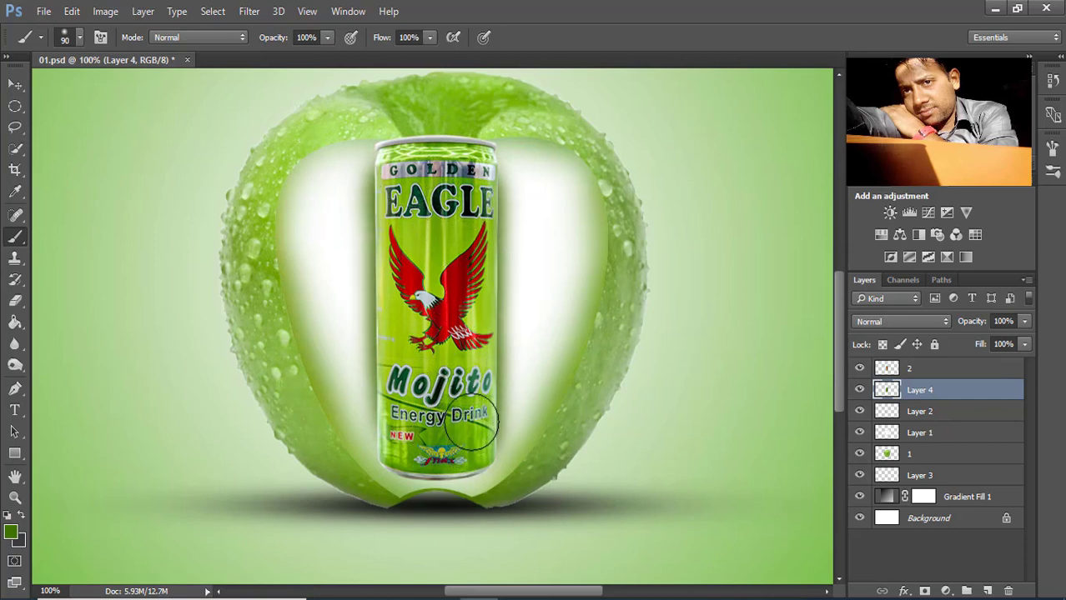
{"action": "mouse_move", "coordinate": [472, 423]}
{"action": "left_mouse_down"}
{"action": "mouse_move", "coordinate": [452, 167]}
{"action": "mouse_move", "coordinate": [479, 359]}
{"action": "left_mouse_up"}
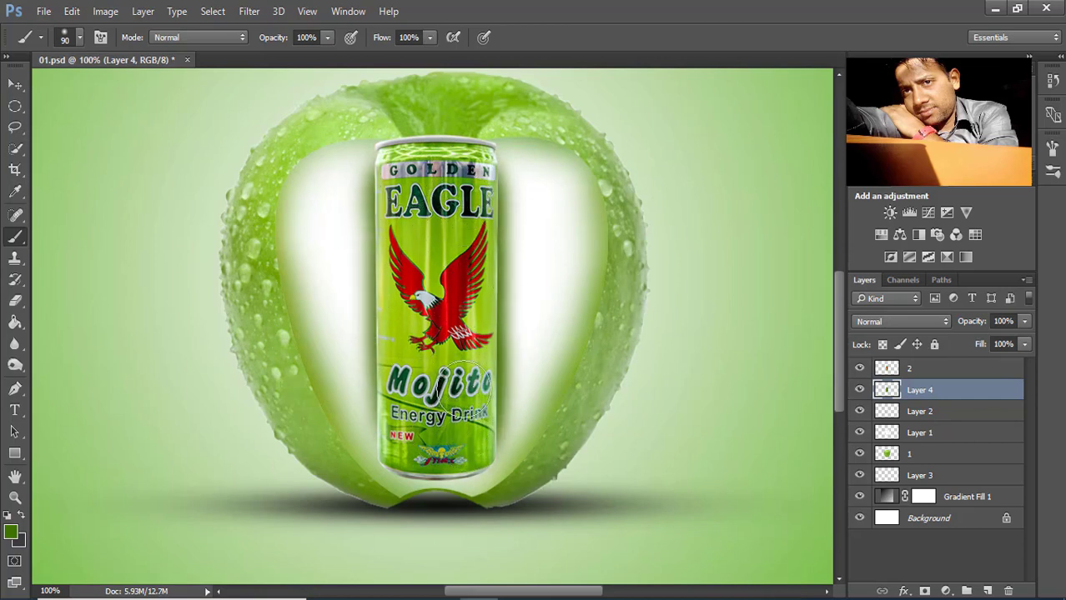
Step: Lower the shading layer's opacity to 72%
{"action": "left_click", "coordinate": [1024, 322]}
{"action": "mouse_move", "coordinate": [999, 338]}
{"action": "left_mouse_down"}
{"action": "mouse_move", "coordinate": [987, 336]}
{"action": "mouse_move", "coordinate": [995, 338]}
{"action": "left_mouse_up"}
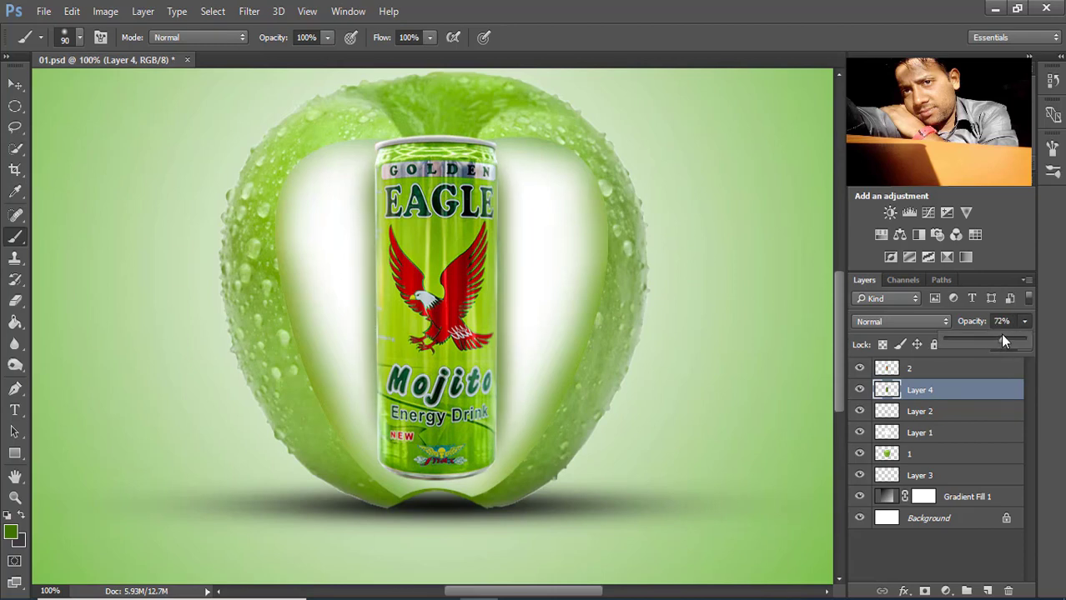
{"action": "key", "text": "Return"}
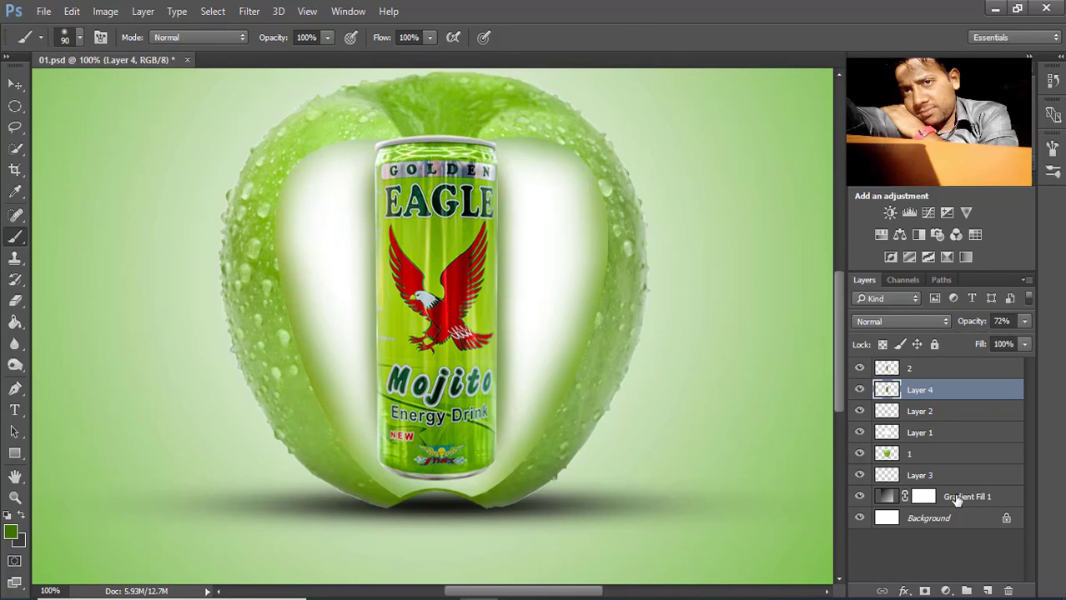
Step: On a new layer, paint a soft dot in dark green #305301 with a larger brush
{"action": "left_click", "coordinate": [986, 591]}
{"action": "left_click", "coordinate": [12, 534]}
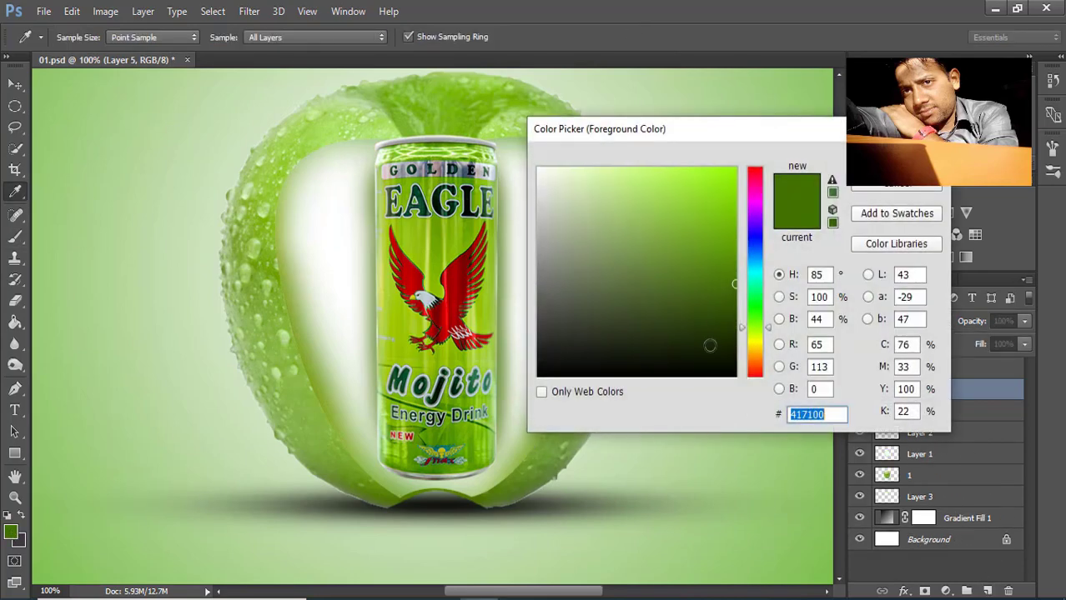
{"action": "type", "text": "305301"}
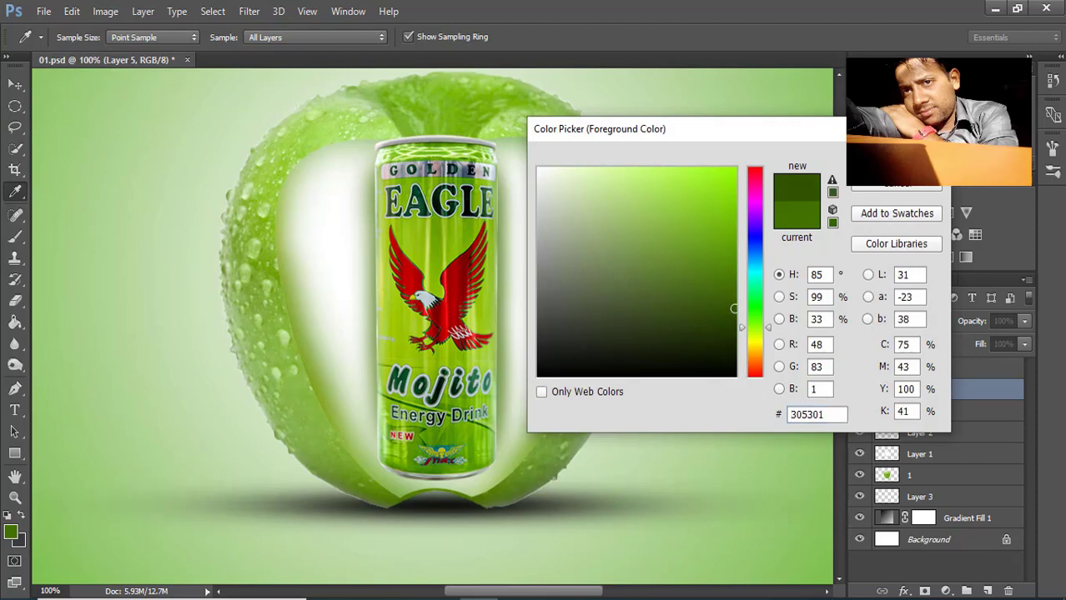
{"action": "key", "text": "Return"}
{"action": "left_click", "coordinate": [15, 236]}
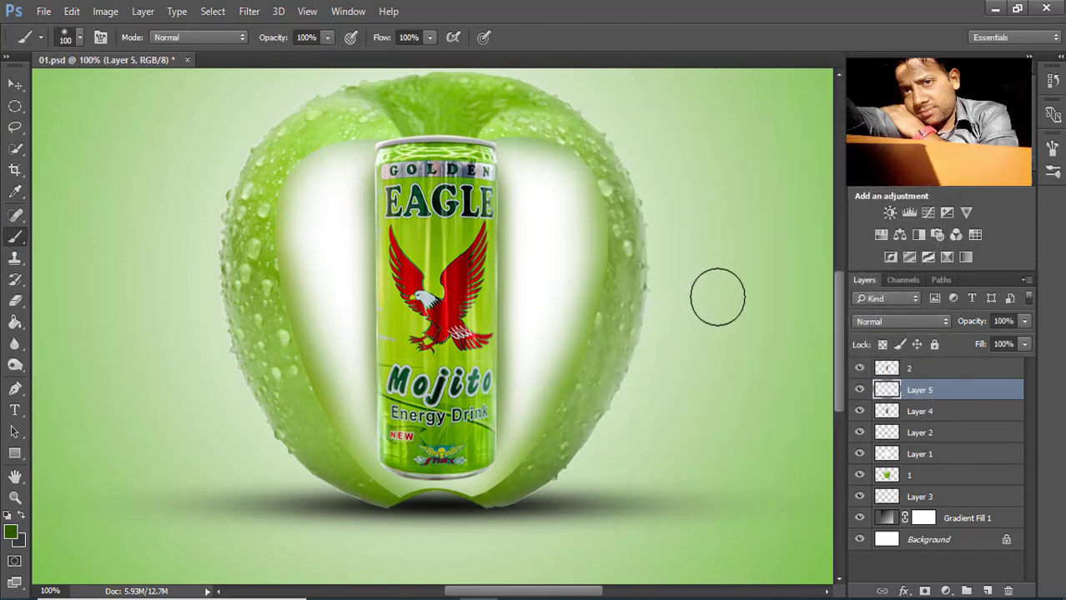
{"action": "key", "text": "bracketright"}
{"action": "left_click", "coordinate": [720, 288]}
Step: Squash the dot into a thin, flat ellipse for the can's shadow
{"action": "left_click", "coordinate": [15, 84]}
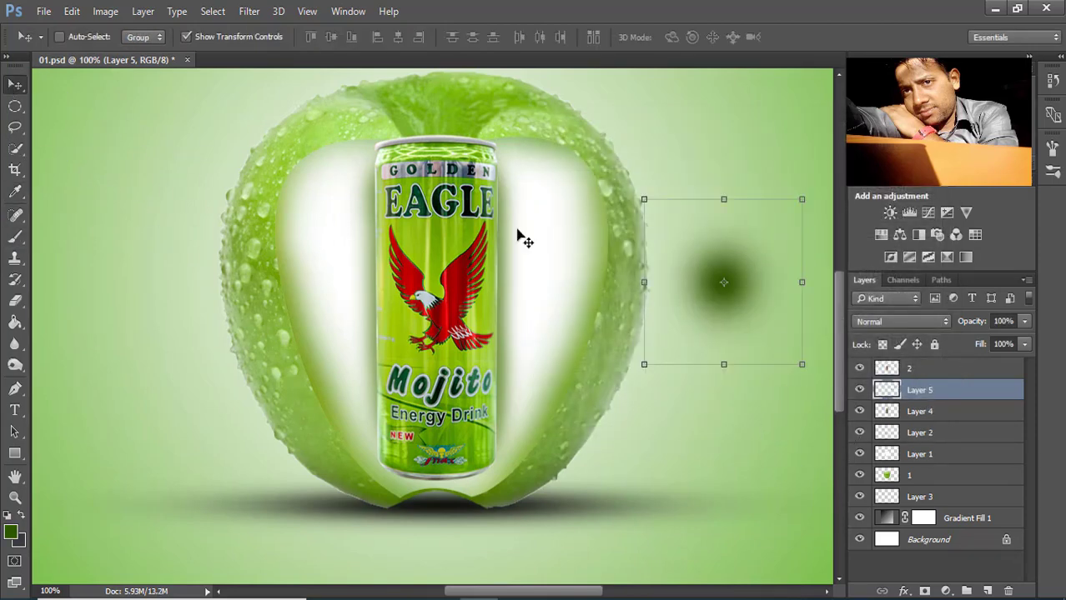
{"action": "mouse_move", "coordinate": [724, 200]}
{"action": "left_mouse_down"}
{"action": "mouse_move", "coordinate": [724, 339]}
{"action": "mouse_move", "coordinate": [464, 493]}
{"action": "left_mouse_up"}
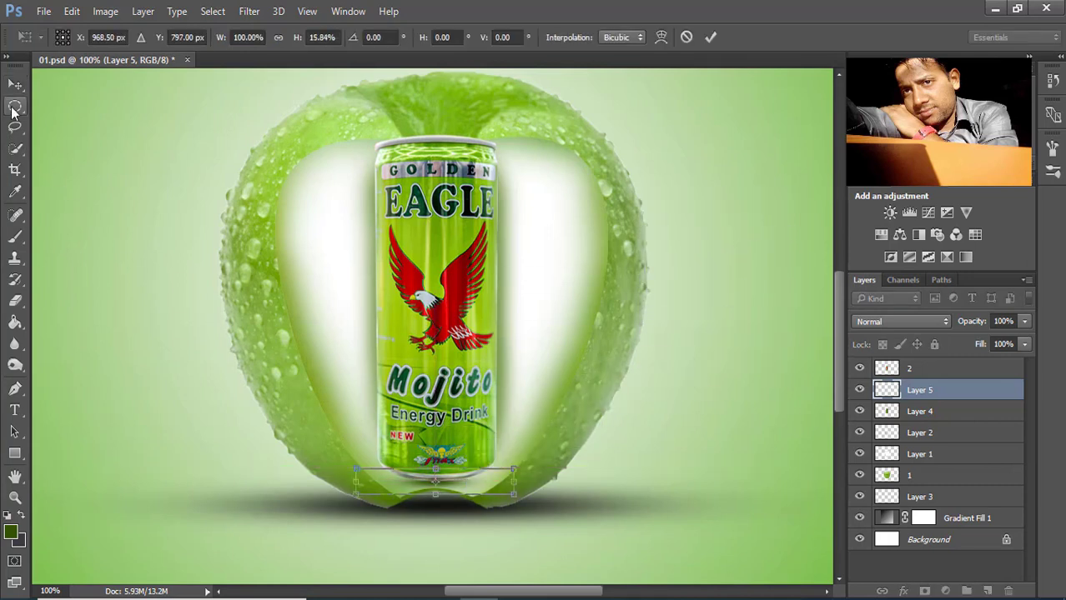
{"action": "left_click", "coordinate": [710, 36]}
{"action": "key", "text": "ctrl+plus"}
{"action": "key", "text": "ctrl+plus"}
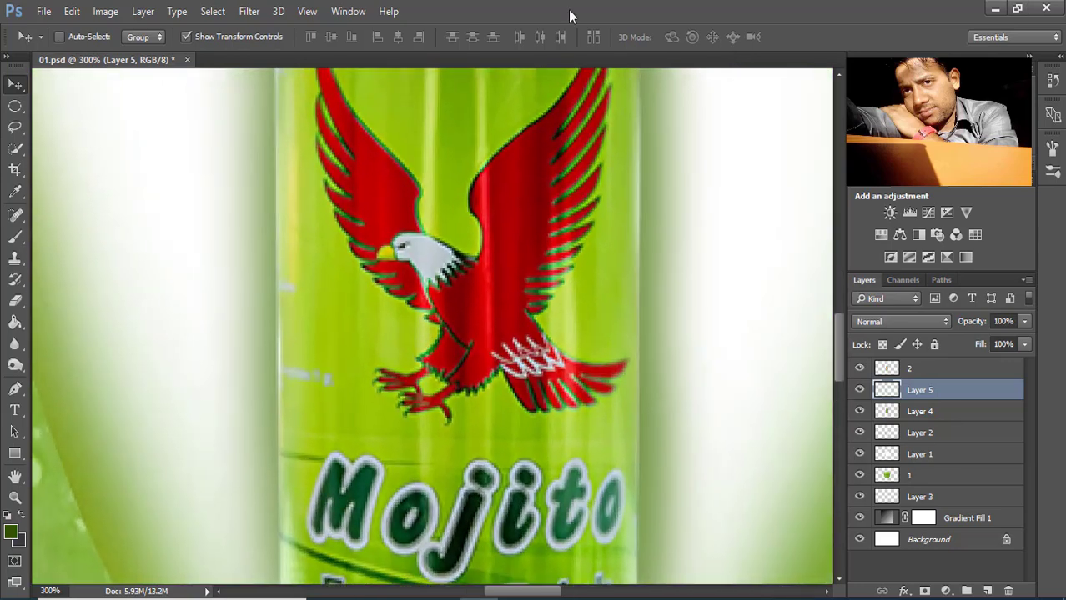
{"action": "scroll", "coordinate": [492, 333], "scroll_direction": "down", "scroll_amount": 5}
{"action": "left_click_drag", "start_coordinate": [487, 464], "coordinate": [498, 467]}
Step: Widen the shadow to about 133%, cut its height to 75%, and nudge it under the can
{"action": "key", "text": "ctrl+t"}
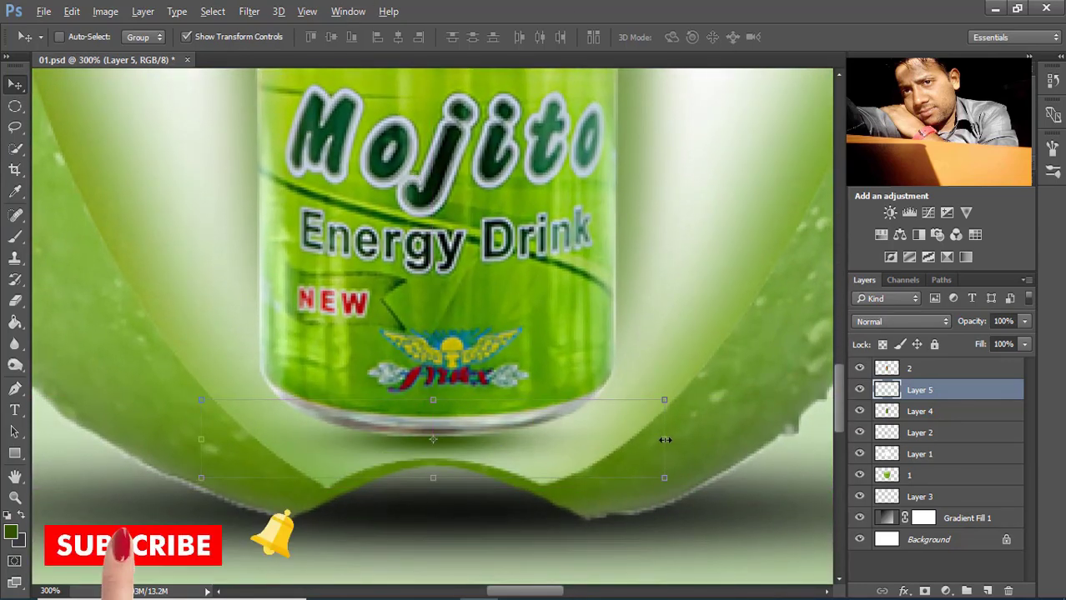
{"action": "left_click_drag", "start_coordinate": [665, 439], "coordinate": [739, 440]}
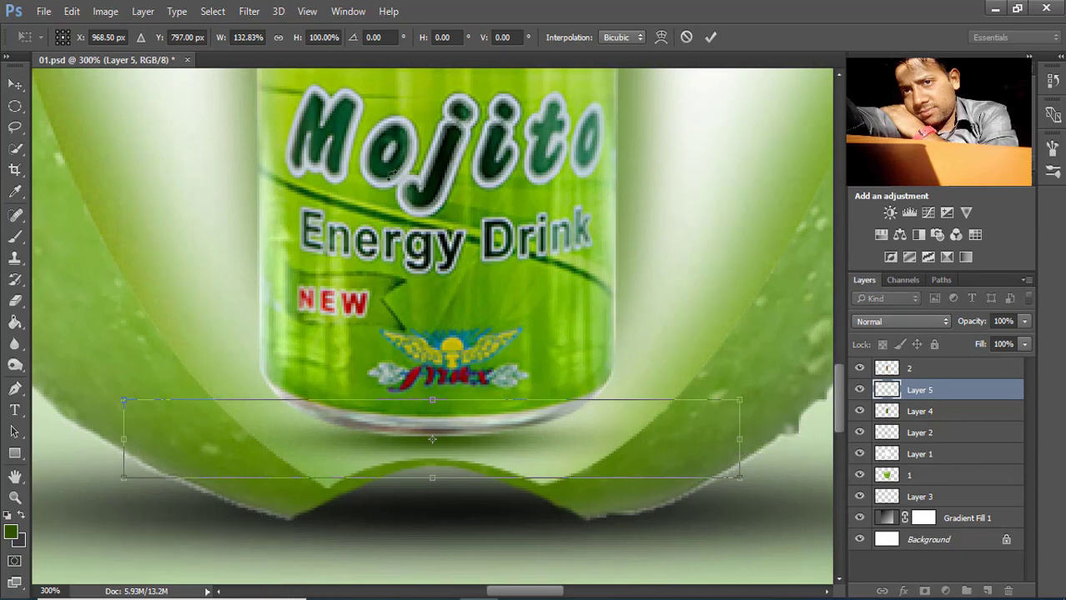
{"action": "left_click", "coordinate": [710, 37]}
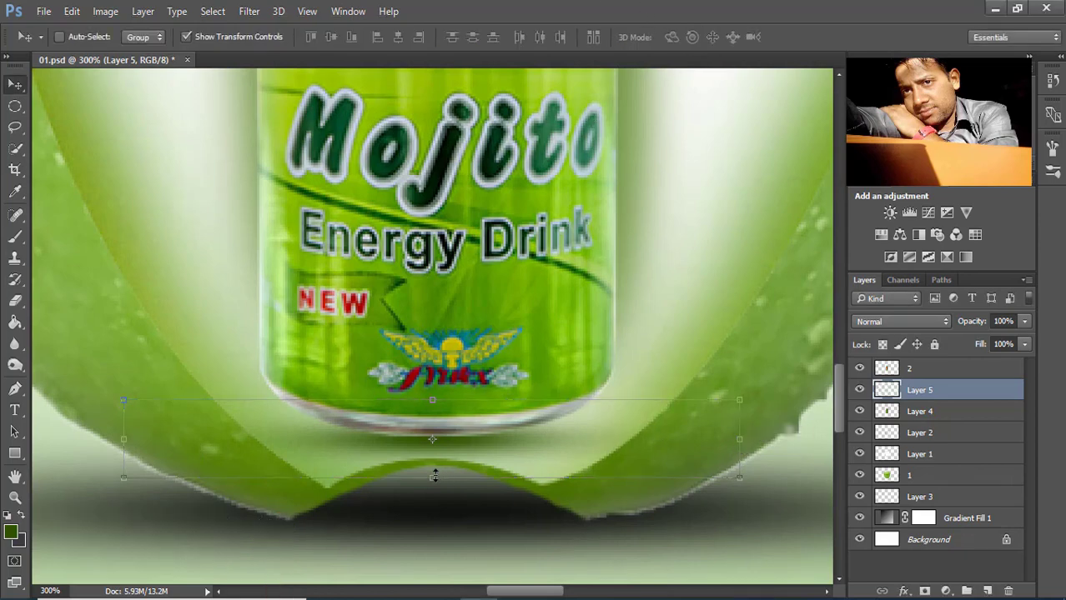
{"action": "left_click_drag", "start_coordinate": [433, 476], "coordinate": [437, 461]}
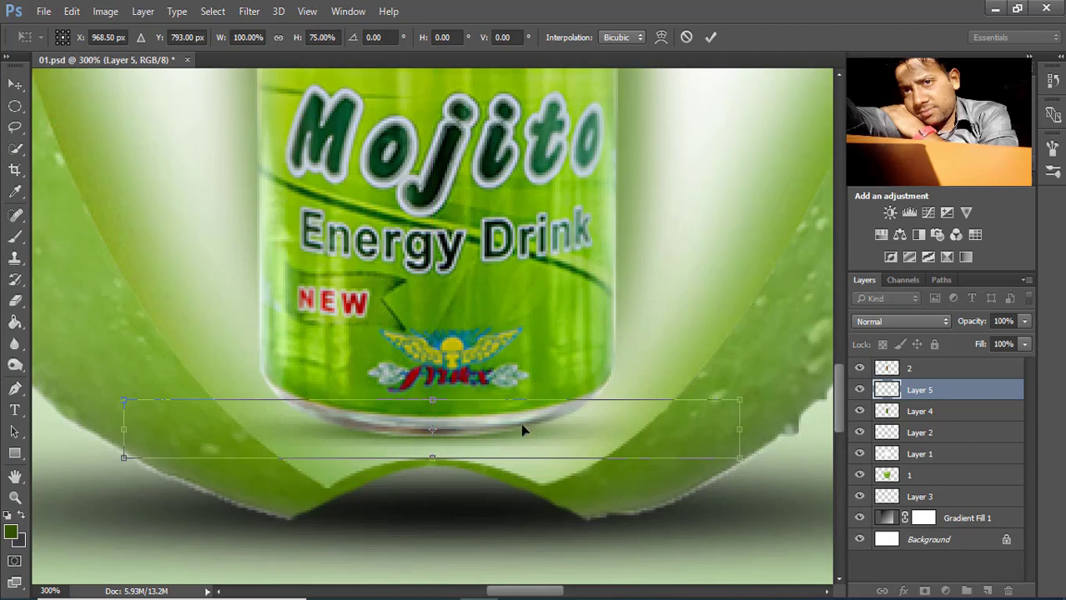
{"action": "key", "text": "Right"}
{"action": "key", "text": "Right"}
{"action": "key", "text": "Right"}
{"action": "key", "text": "Right"}
{"action": "key", "text": "Right"}
{"action": "key", "text": "Right"}
{"action": "key", "text": "Right"}
{"action": "key", "text": "Right"}
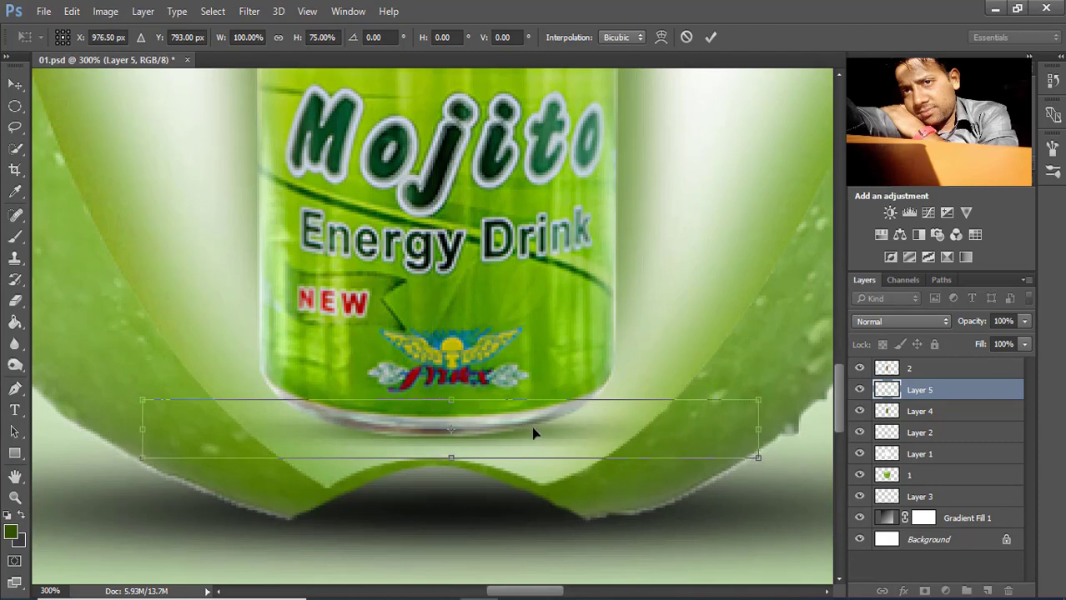
{"action": "key", "text": "Down"}
{"action": "key", "text": "Down"}
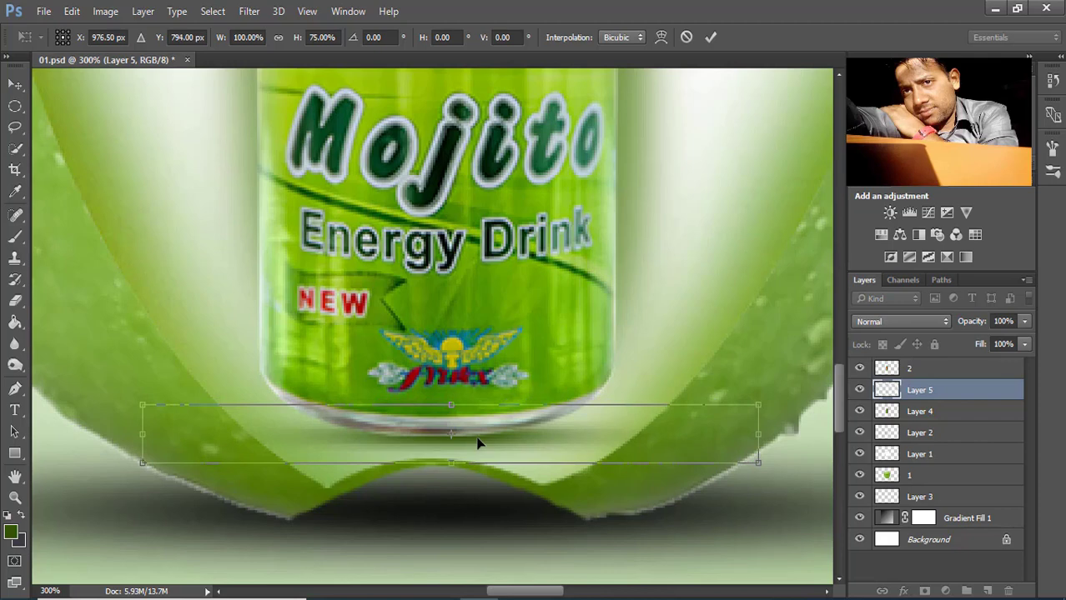
{"action": "key", "text": "Up"}
{"action": "left_click", "coordinate": [709, 37]}
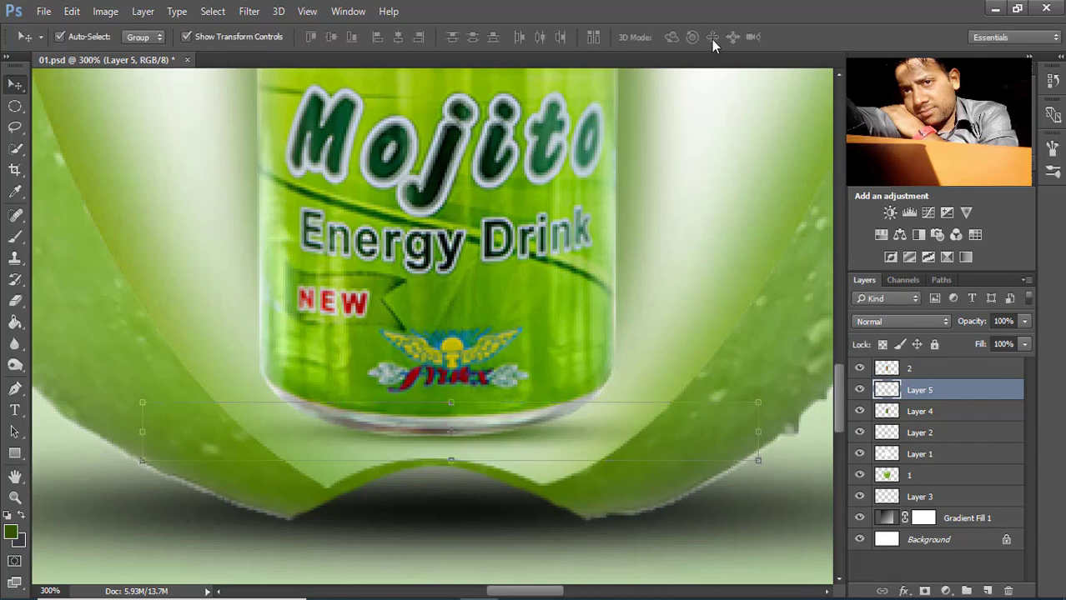
Step: With layer 2 targeted, drag the leaves image file into the document
{"action": "key", "text": "ctrl+minus"}
{"action": "key", "text": "ctrl+minus"}
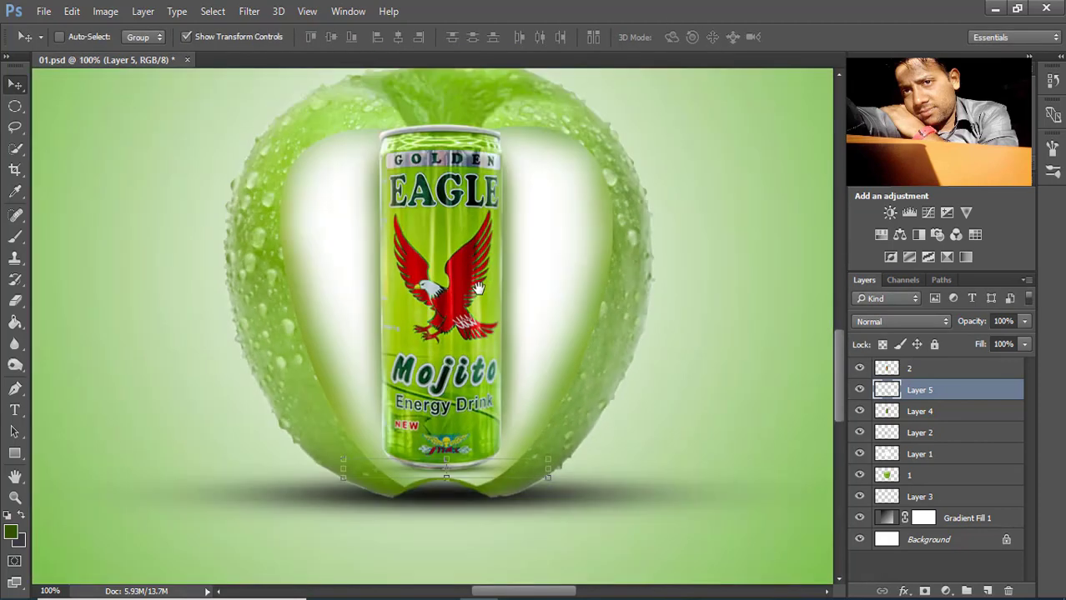
{"action": "key", "text": "m"}
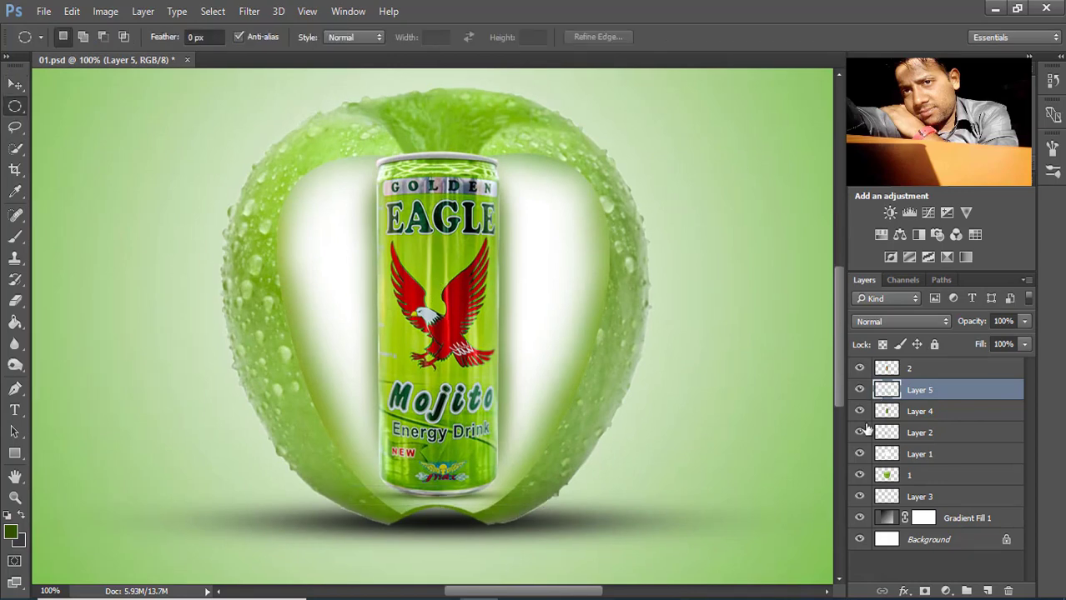
{"action": "left_click", "coordinate": [921, 369]}
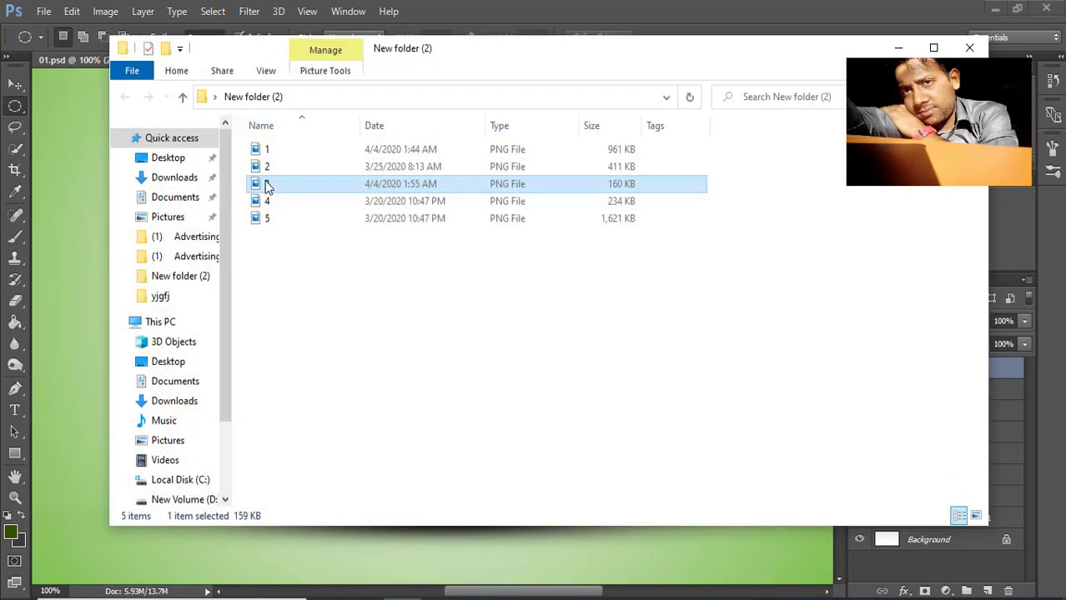
{"action": "mouse_move", "coordinate": [266, 184]}
{"action": "left_mouse_down"}
{"action": "mouse_move", "coordinate": [480, 584]}
{"action": "mouse_move", "coordinate": [503, 504]}
{"action": "left_mouse_up"}
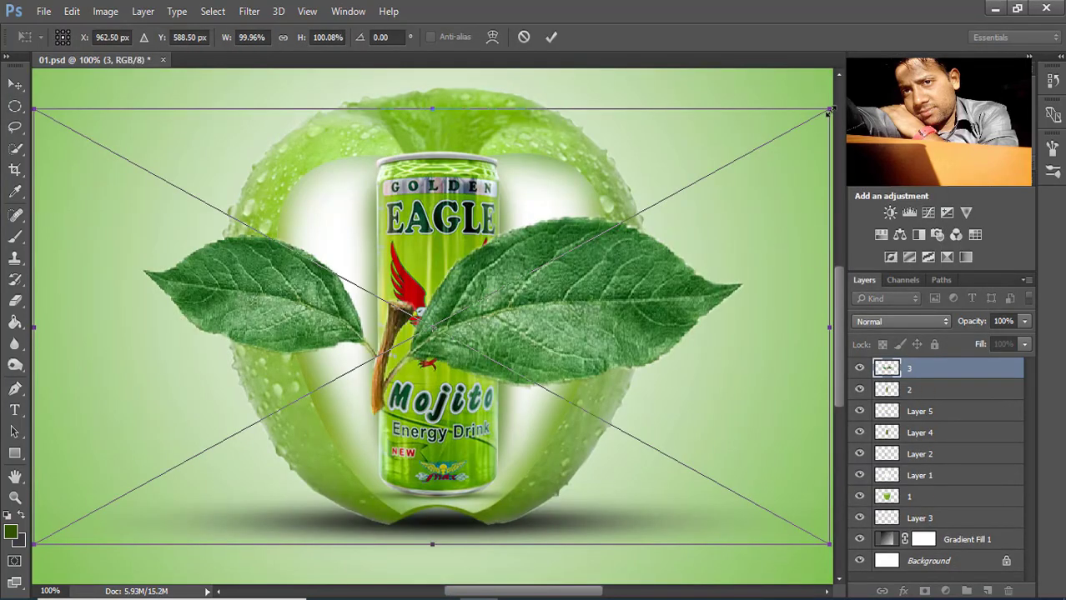
Step: Scale the placed leaves to about 41% and position them on the apple's top
{"action": "left_click_drag", "start_coordinate": [830, 109], "coordinate": [627, 284]}
{"action": "left_click_drag", "start_coordinate": [525, 344], "coordinate": [528, 92]}
{"action": "left_click", "coordinate": [550, 36]}
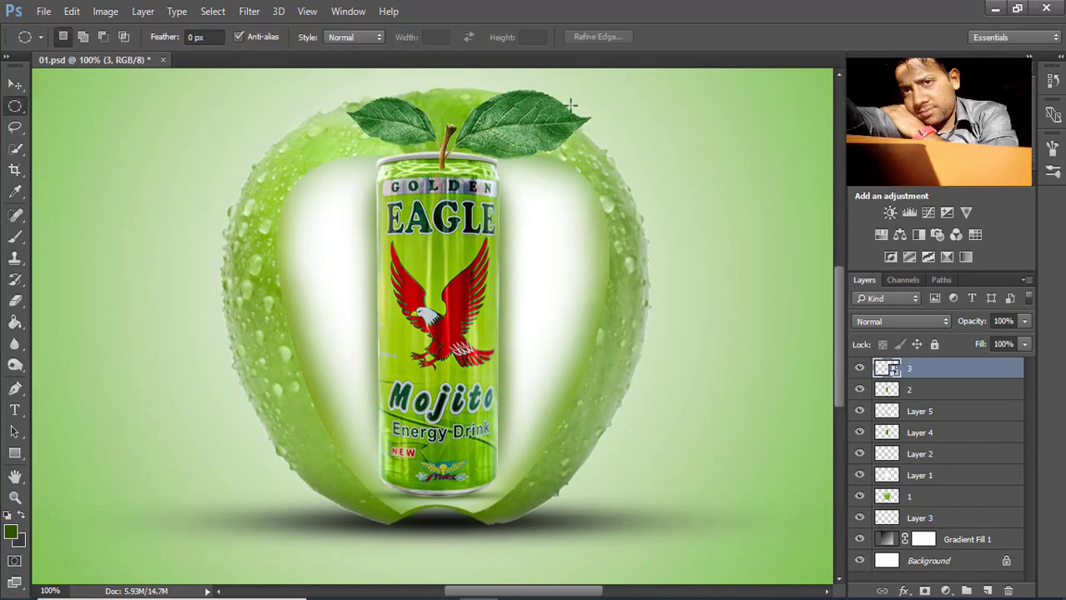
{"action": "key", "text": "ctrl+plus"}
{"action": "left_click_drag", "start_coordinate": [492, 186], "coordinate": [428, 440]}
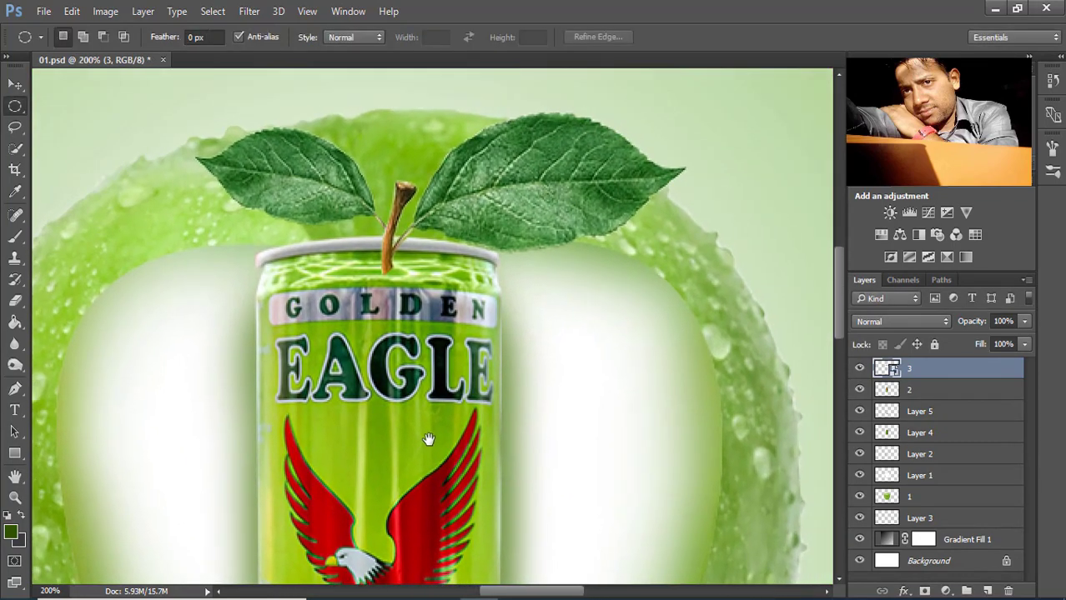
Step: Rasterize the leaves layer and briefly hide layer 2 to check stacking
{"action": "right_click", "coordinate": [921, 372]}
{"action": "left_click", "coordinate": [650, 364]}
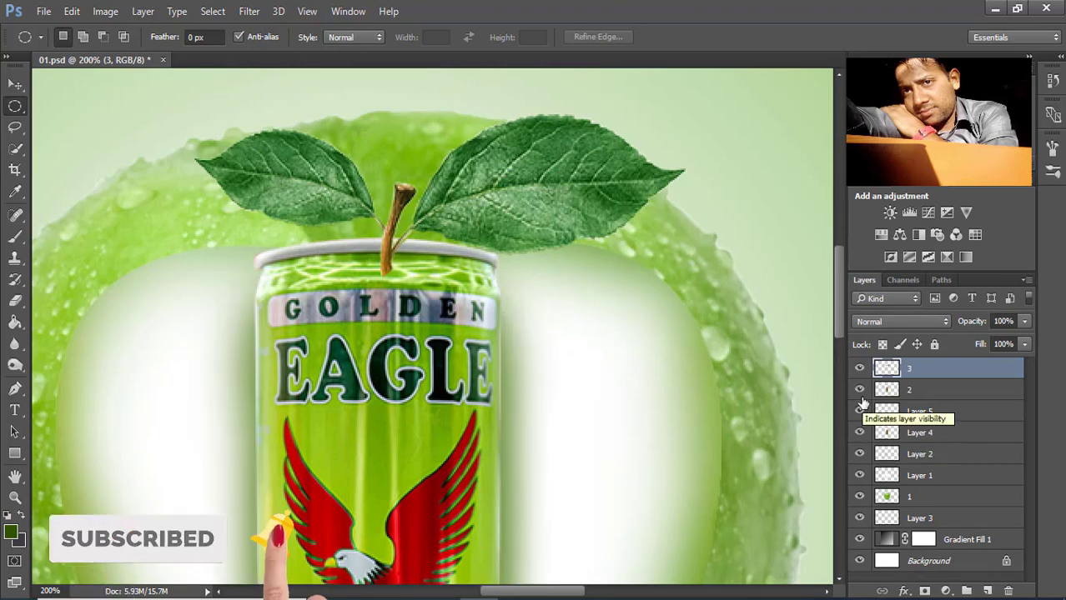
{"action": "left_click", "coordinate": [859, 389]}
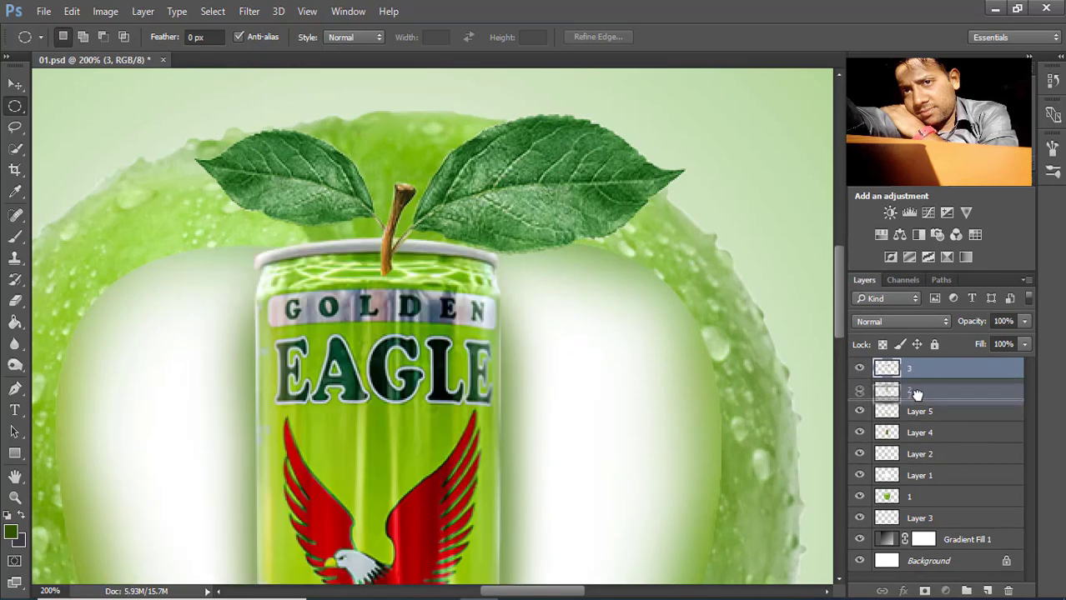
Step: Move the leaves layer below layer 2 and shift the leaves up and right
{"action": "left_click_drag", "start_coordinate": [920, 372], "coordinate": [914, 399]}
{"action": "left_click", "coordinate": [16, 85]}
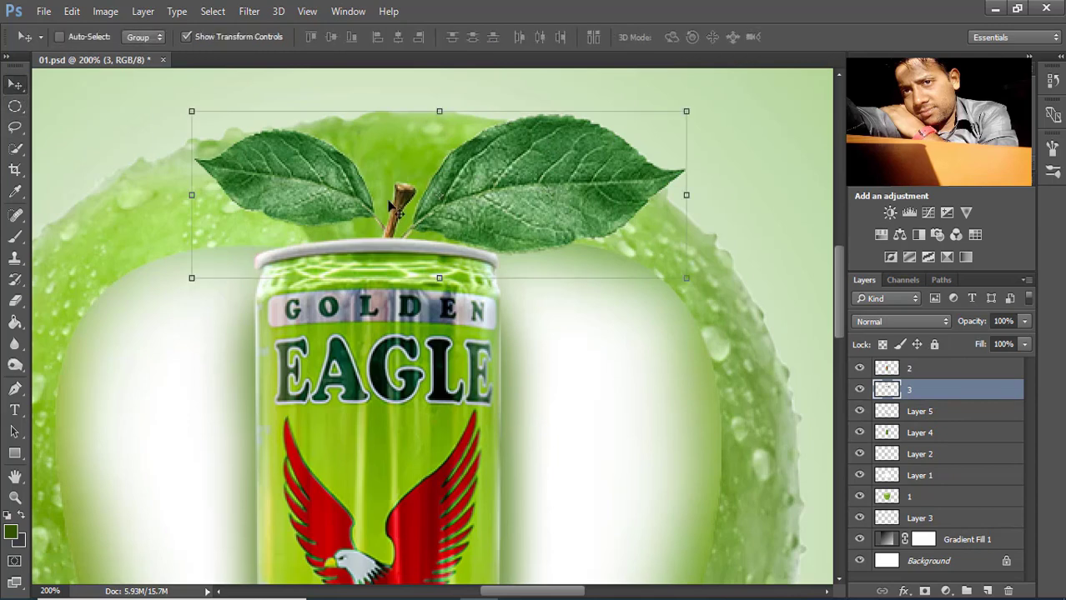
{"action": "left_click_drag", "start_coordinate": [481, 209], "coordinate": [492, 181]}
{"action": "key", "text": "ctrl+minus"}
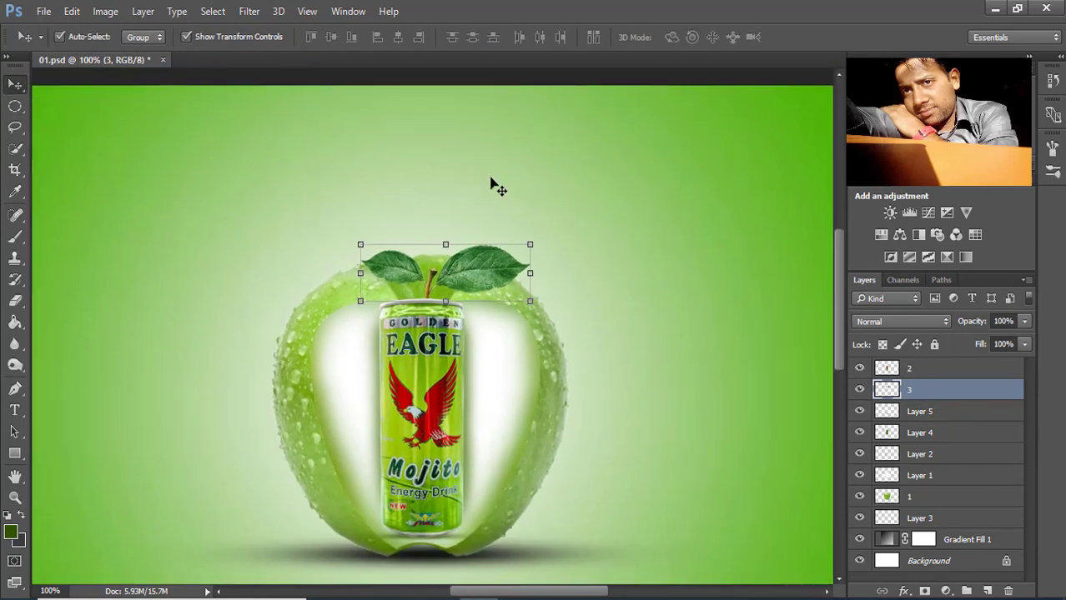
{"action": "key", "text": "ctrl+minus"}
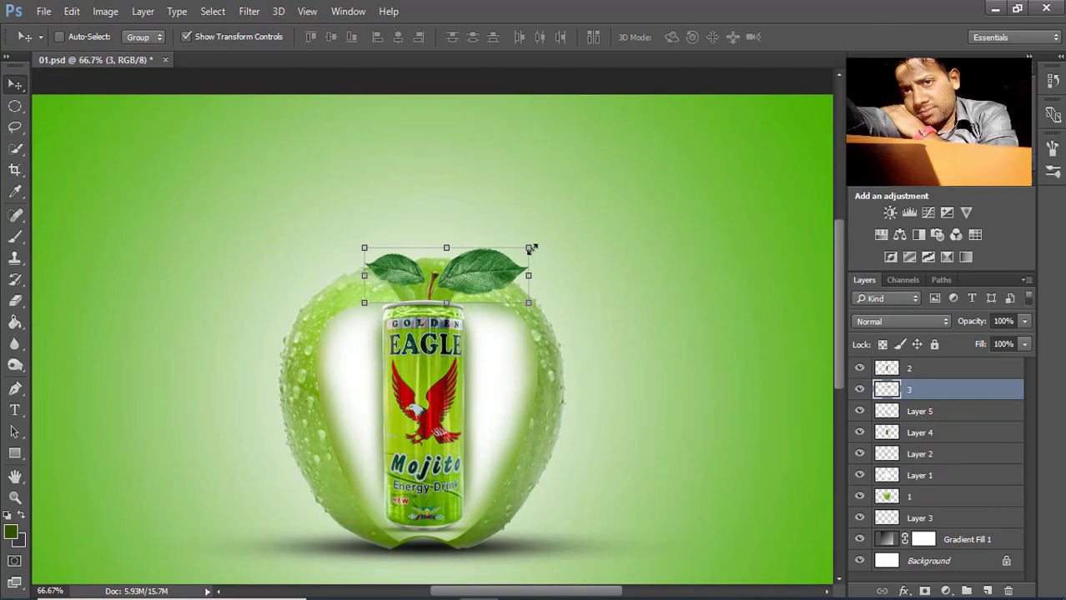
Step: Enlarge the leaves to about 194% and reposition them slightly up and right
{"action": "key", "text": "ctrl+t"}
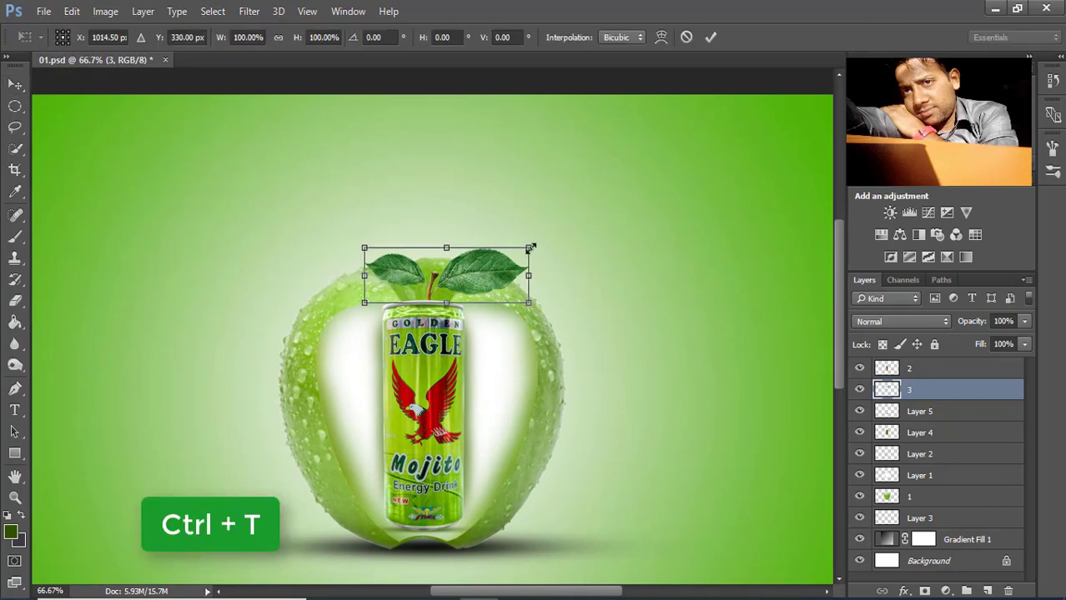
{"action": "left_click_drag", "start_coordinate": [530, 248], "coordinate": [606, 221]}
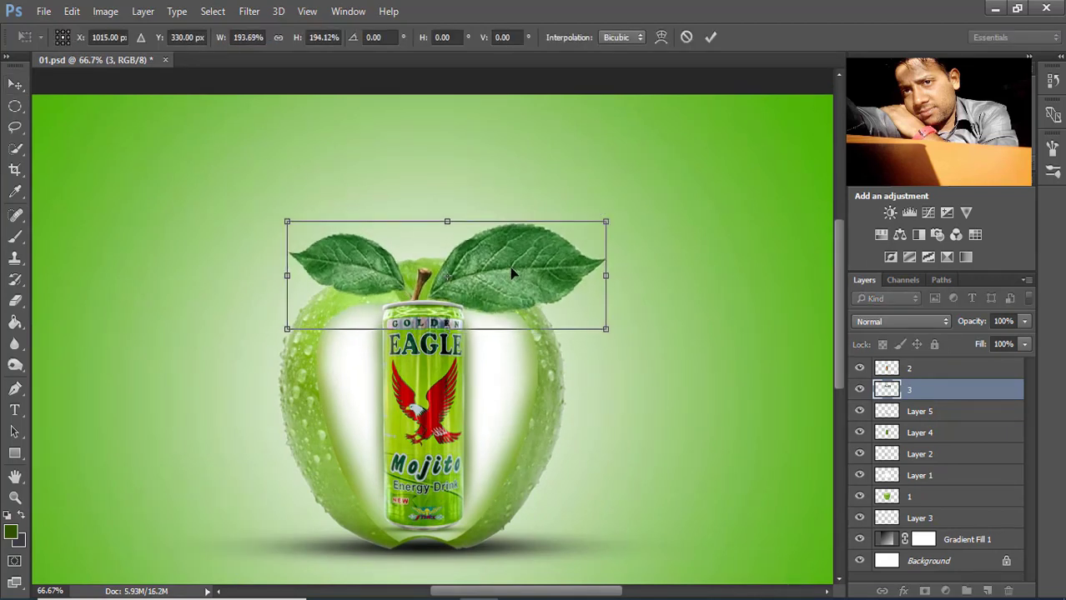
{"action": "left_click_drag", "start_coordinate": [512, 273], "coordinate": [527, 256]}
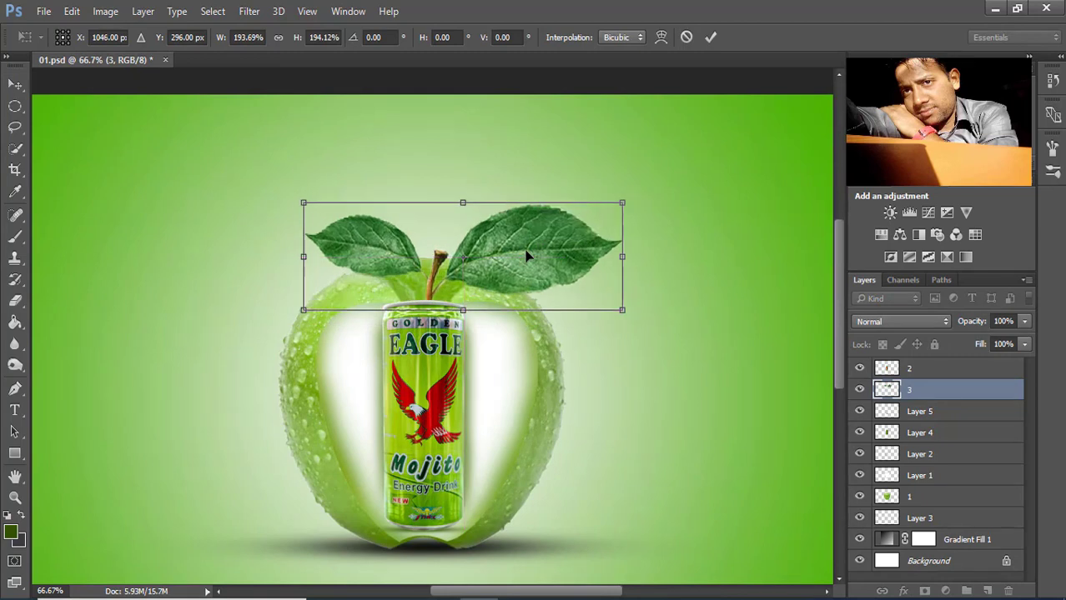
{"action": "key", "text": "Left"}
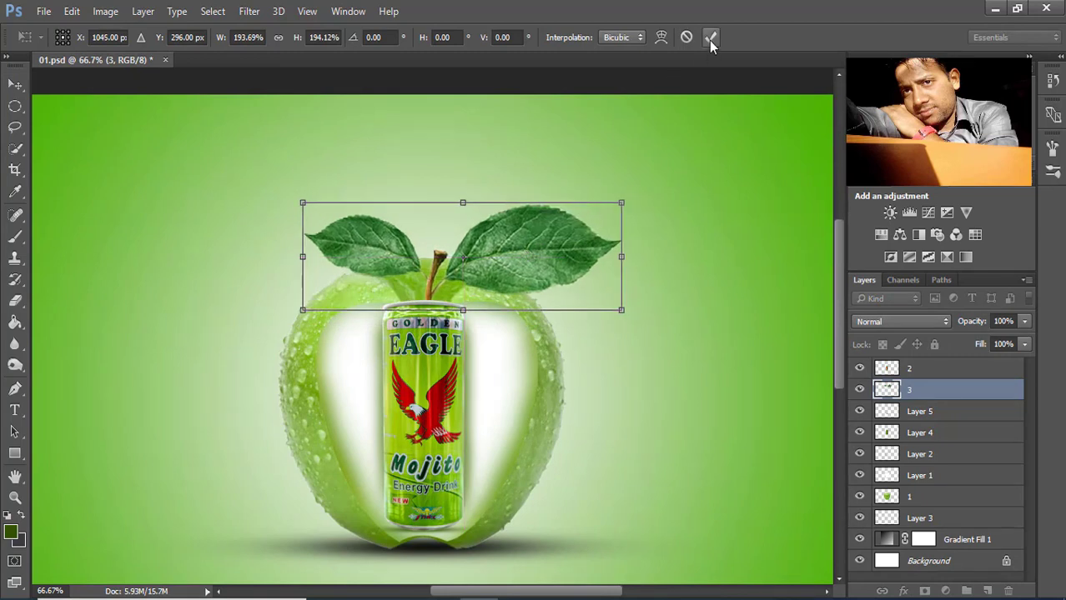
{"action": "left_click", "coordinate": [709, 39]}
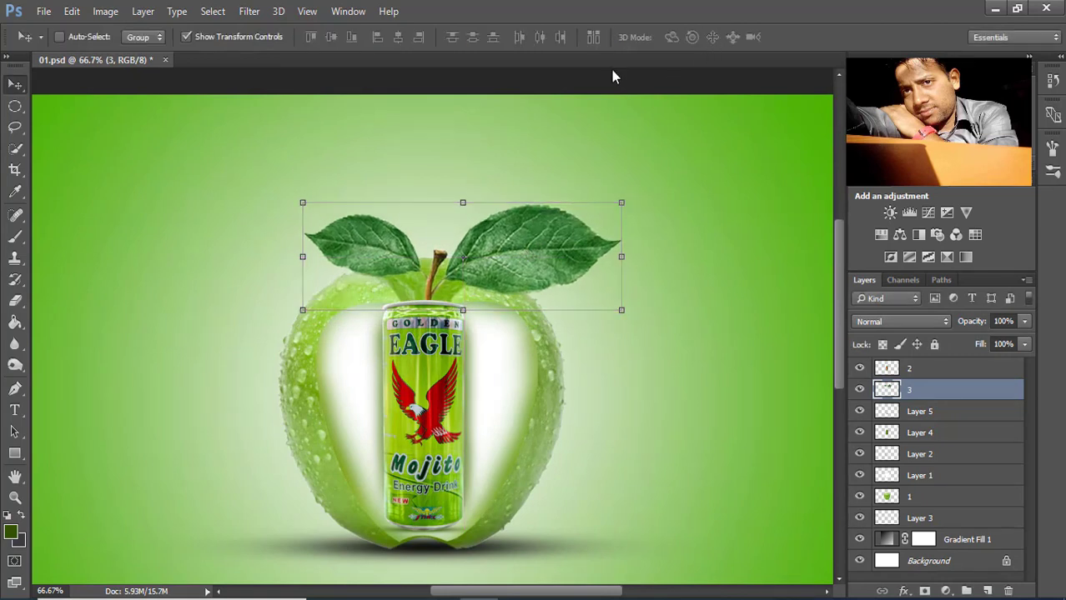
Step: Raise the leaves a few pixels and add empty Layer 6 above layer 3
{"action": "left_click", "coordinate": [15, 105]}
{"action": "scroll", "coordinate": [478, 172], "scroll_direction": "down", "scroll_amount": 2}
{"action": "left_click", "coordinate": [15, 84]}
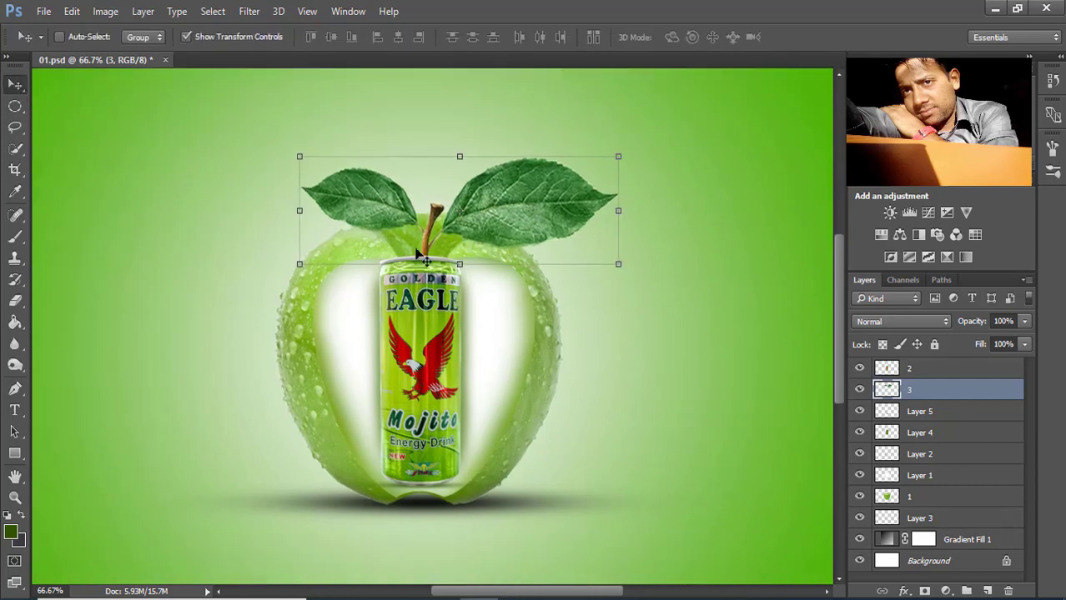
{"action": "left_click_drag", "start_coordinate": [451, 244], "coordinate": [451, 233]}
{"action": "key", "text": "Up"}
{"action": "key", "text": "Up"}
{"action": "key", "text": "Up"}
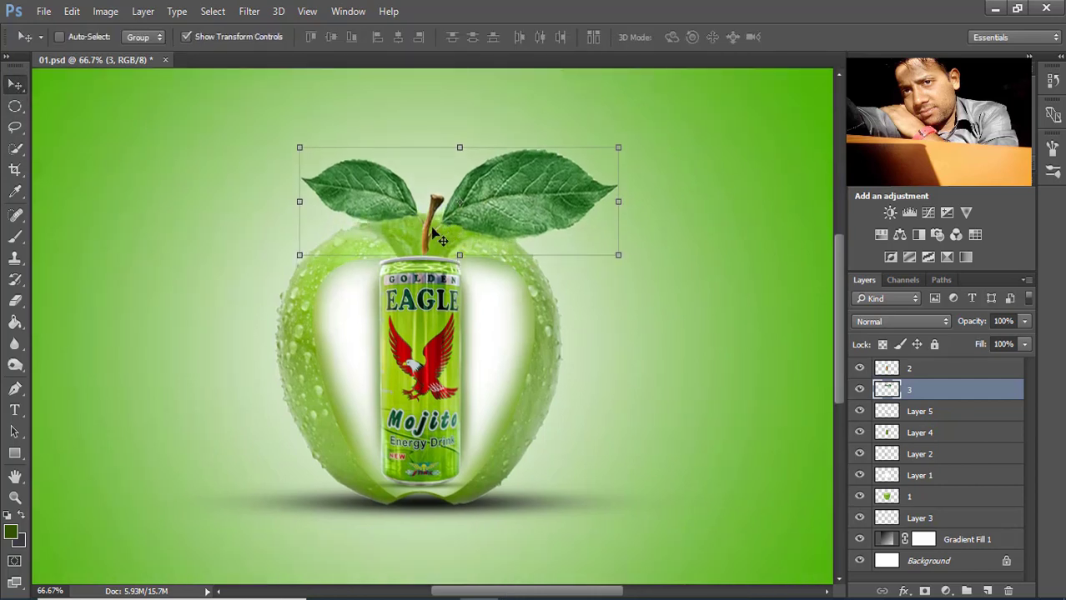
{"action": "key", "text": "ctrl+plus"}
{"action": "key", "text": "ctrl+plus"}
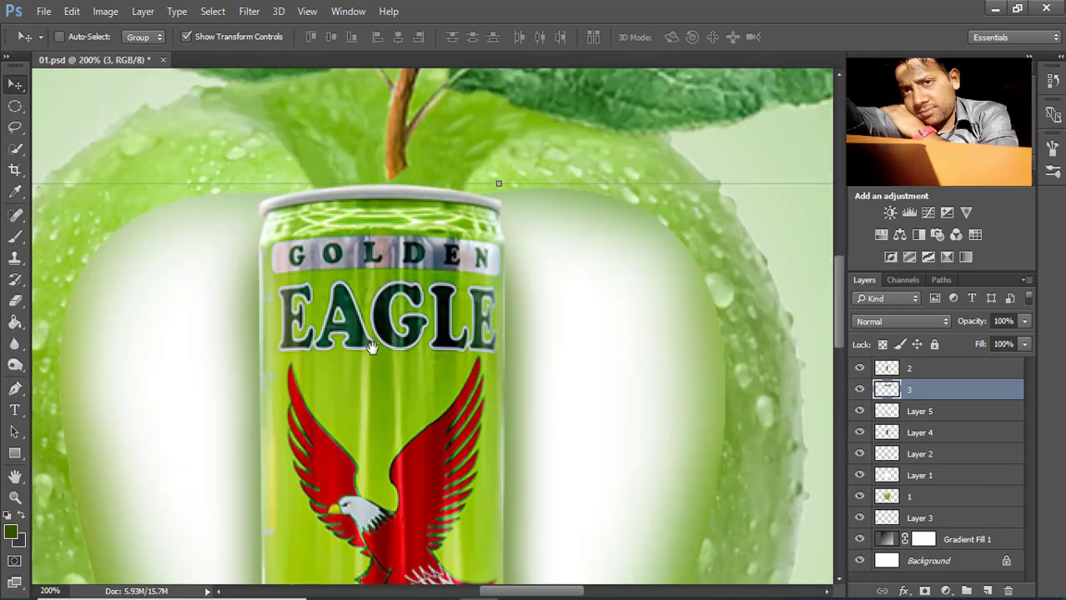
{"action": "left_click_drag", "start_coordinate": [371, 346], "coordinate": [359, 378]}
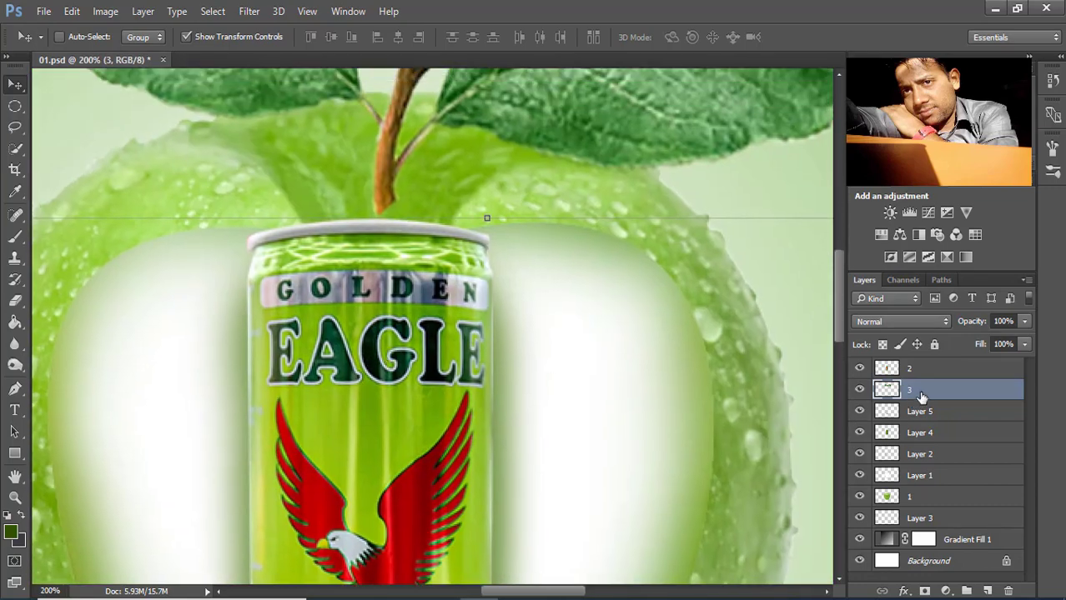
{"action": "left_click", "coordinate": [988, 591]}
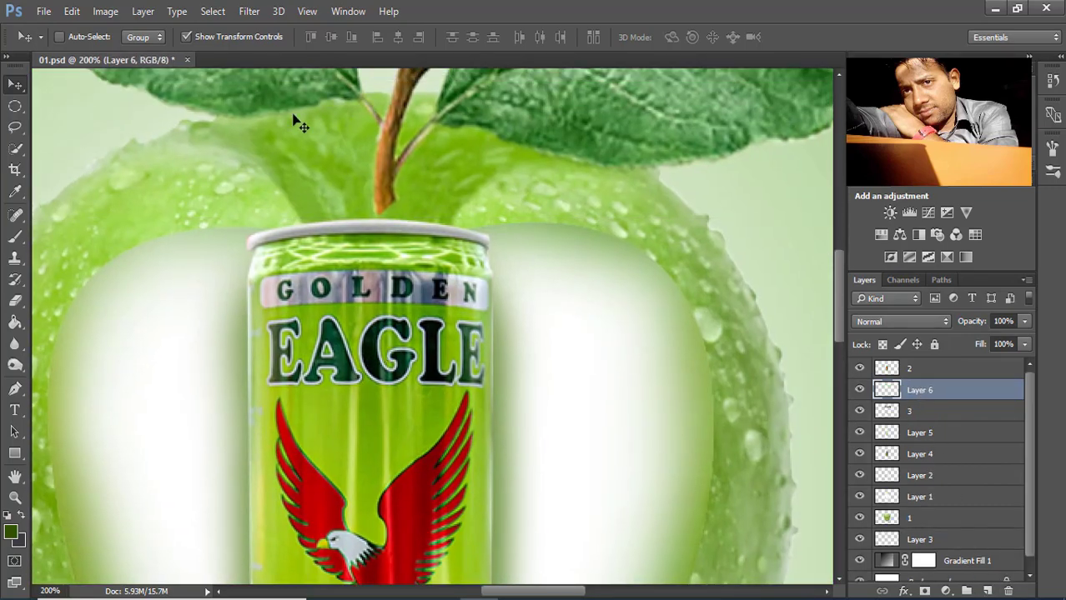
Step: Clone Stamp the stem texture onto Layer 6, extending the stem down to the can top
{"action": "left_click", "coordinate": [14, 258]}
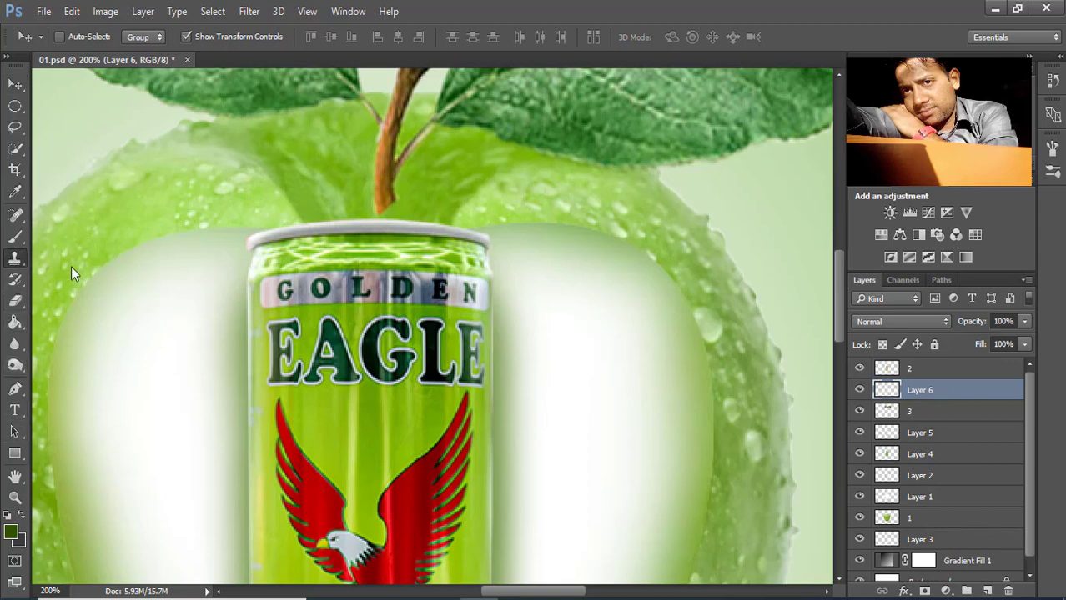
{"action": "left_click", "coordinate": [915, 411]}
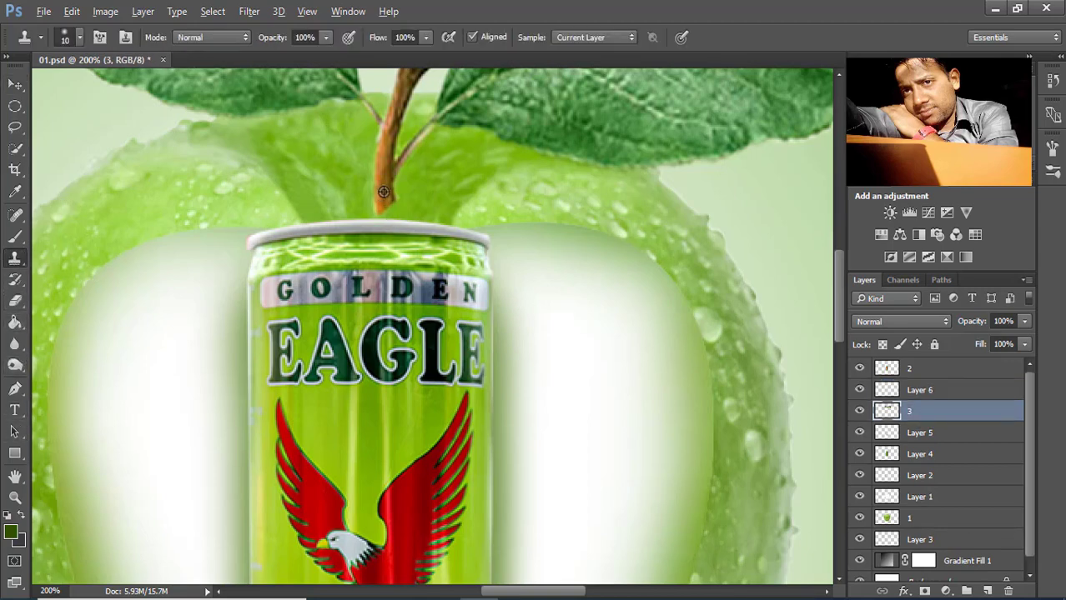
{"action": "left_click", "coordinate": [943, 395]}
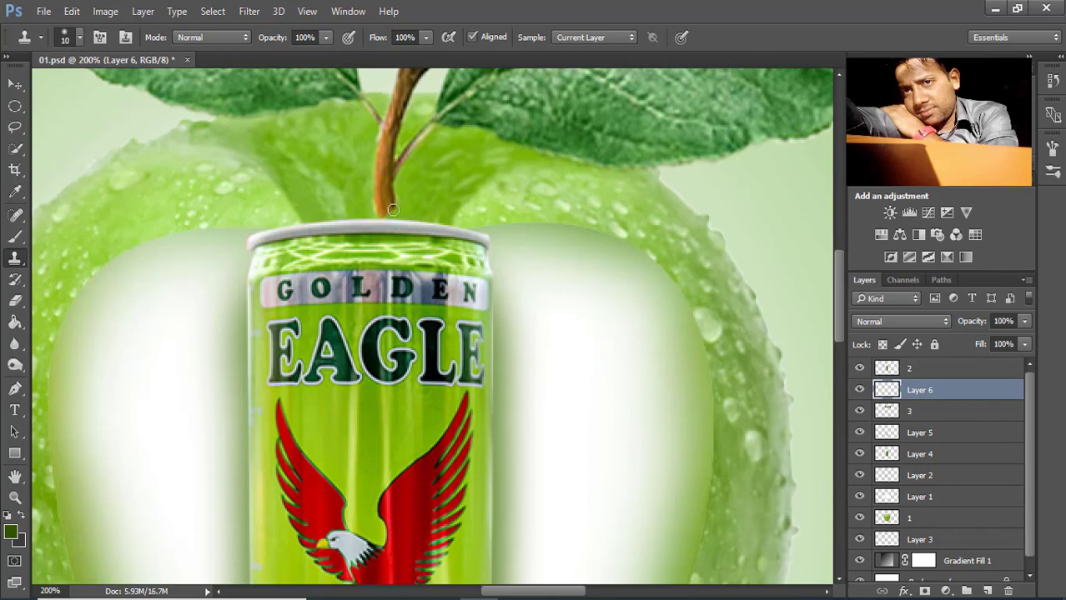
{"action": "scroll", "coordinate": [392, 208], "scroll_direction": "up", "scroll_amount": 1}
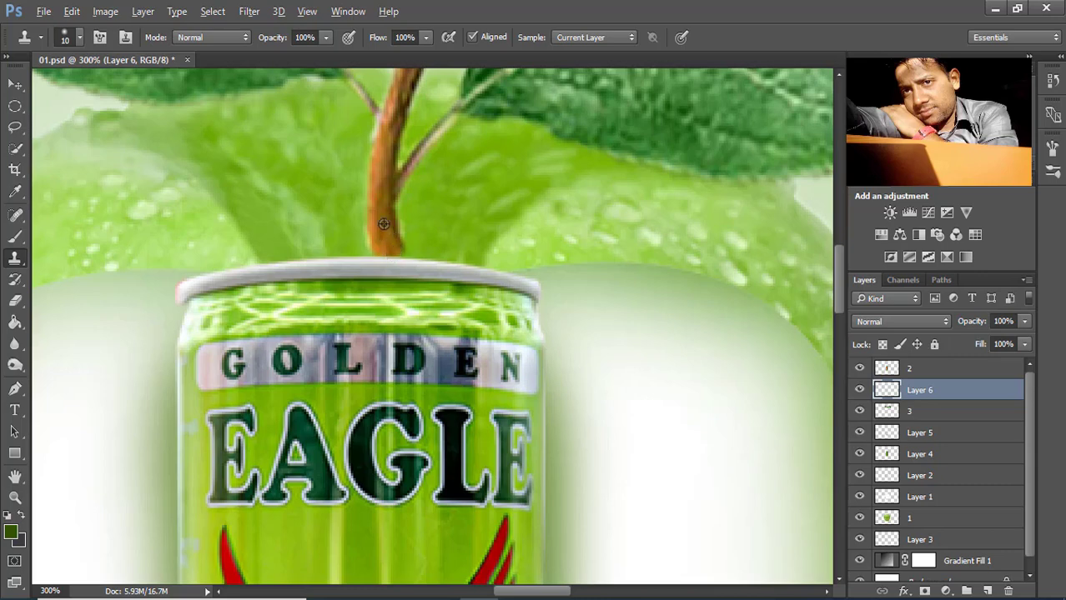
{"action": "left_click", "coordinate": [381, 215], "text": "alt"}
{"action": "mouse_move", "coordinate": [392, 249]}
{"action": "left_mouse_down"}
{"action": "mouse_move", "coordinate": [378, 236]}
{"action": "mouse_move", "coordinate": [433, 253]}
{"action": "left_mouse_up"}
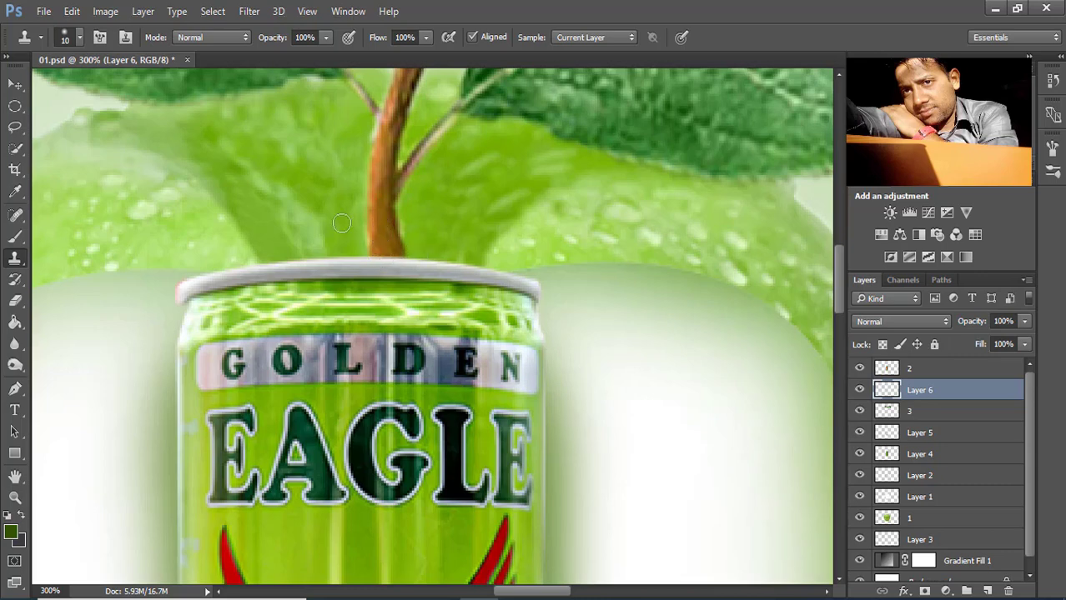
Step: Erase the stray strip beside the stem base and review the whole apple
{"action": "left_click", "coordinate": [20, 302]}
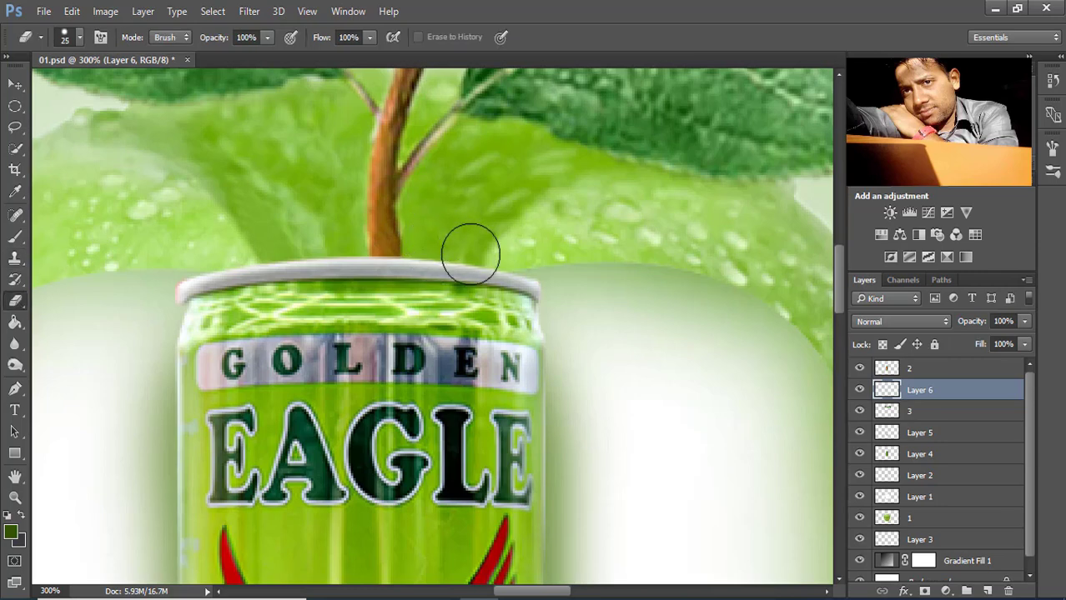
{"action": "left_click", "coordinate": [427, 245]}
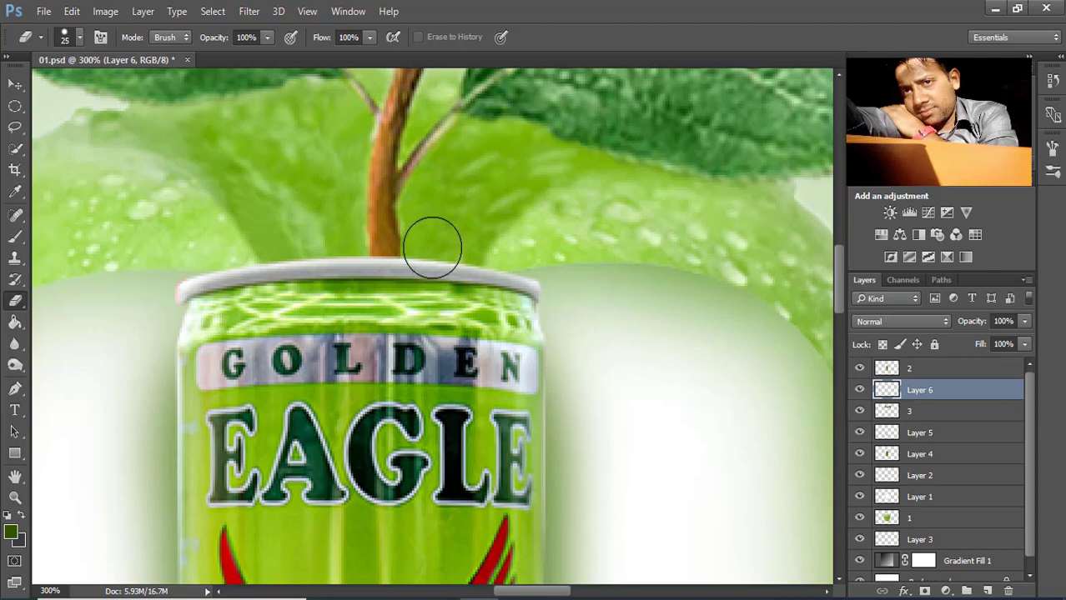
{"action": "key", "text": "ctrl+1"}
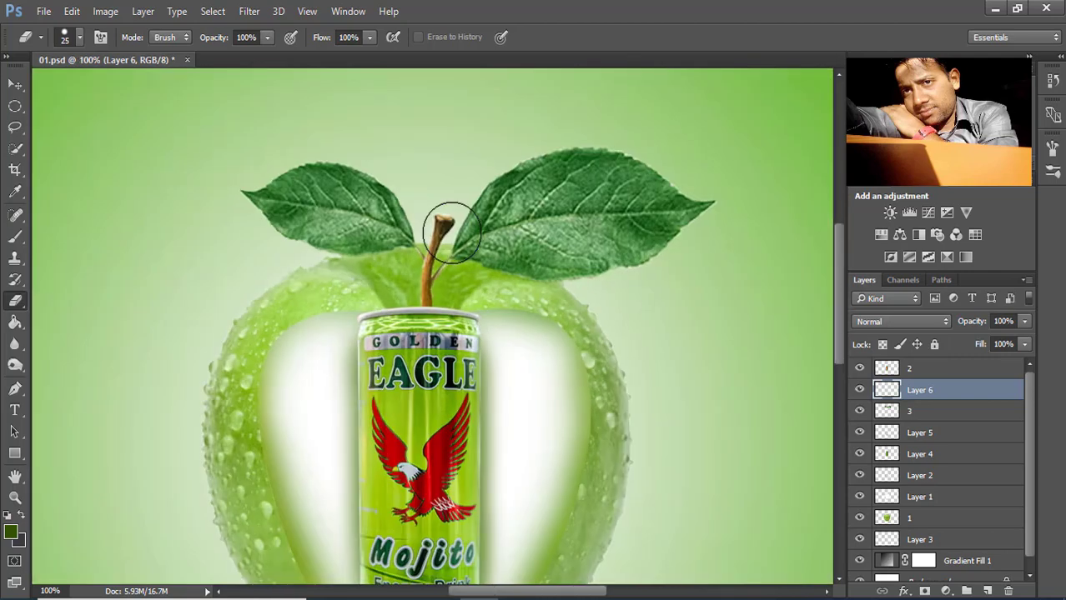
{"action": "key", "text": "ctrl+minus"}
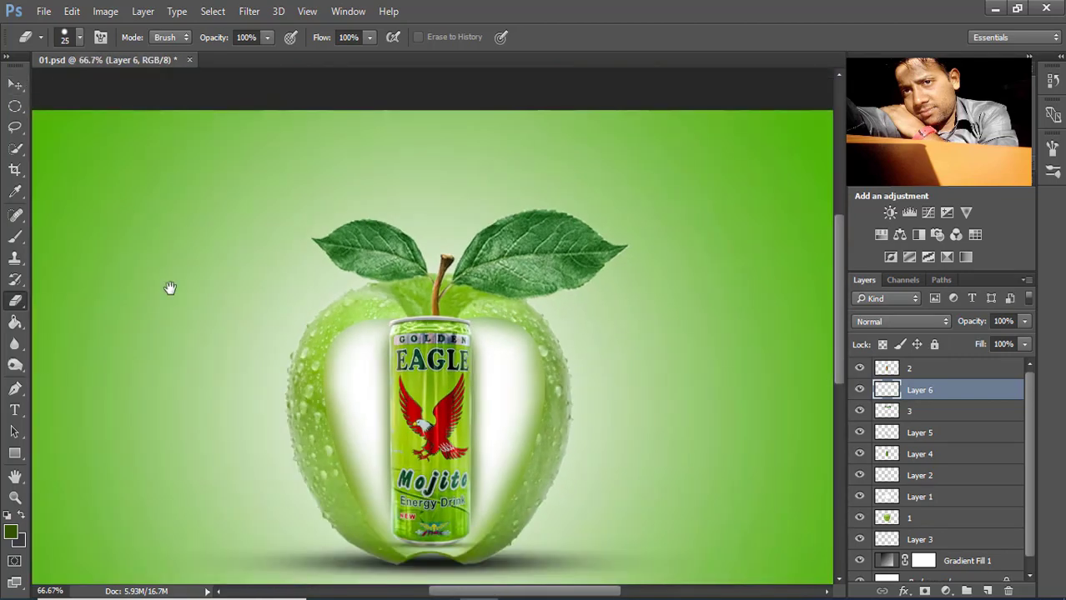
{"action": "scroll", "coordinate": [304, 325], "scroll_direction": "down", "scroll_amount": 3}
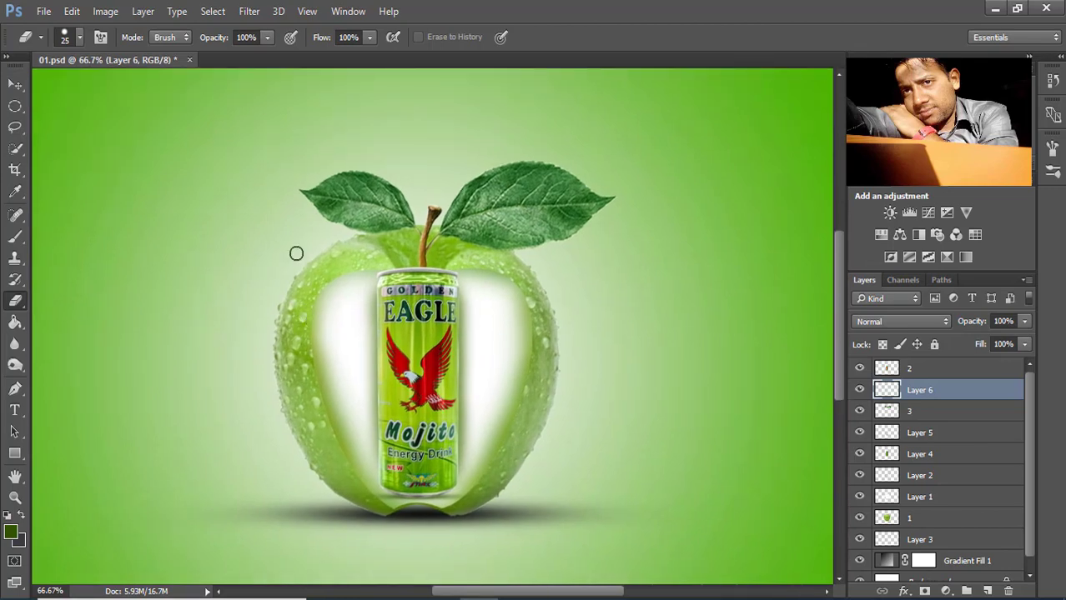
{"action": "key", "text": "ctrl+plus"}
{"action": "scroll", "coordinate": [538, 93], "scroll_direction": "up", "scroll_amount": 5}
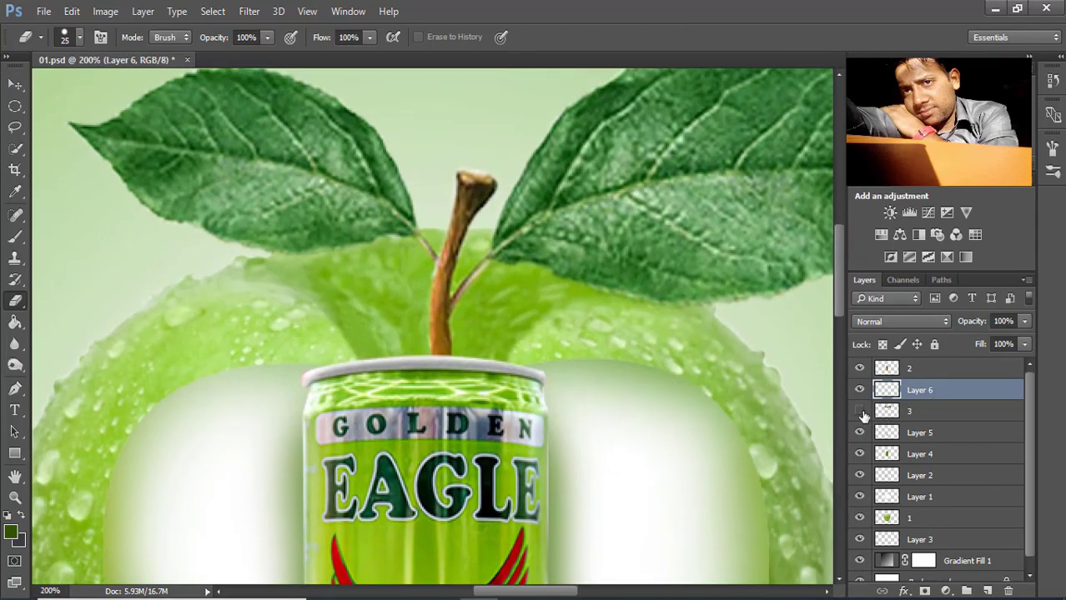
Step: Make layer 3 visible again and select Layer 5 as the working layer
{"action": "left_click", "coordinate": [861, 412]}
{"action": "left_click", "coordinate": [910, 411]}
{"action": "left_click", "coordinate": [913, 433]}
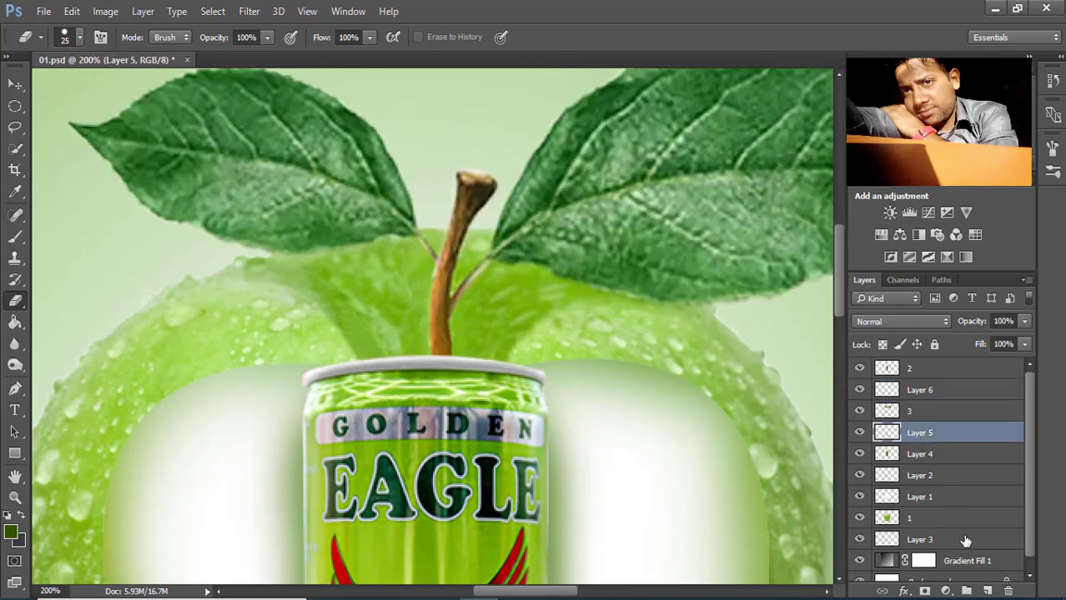
Step: On new Layer 7, try a small-brush leaf shadow stroke, then undo it
{"action": "left_click", "coordinate": [986, 591]}
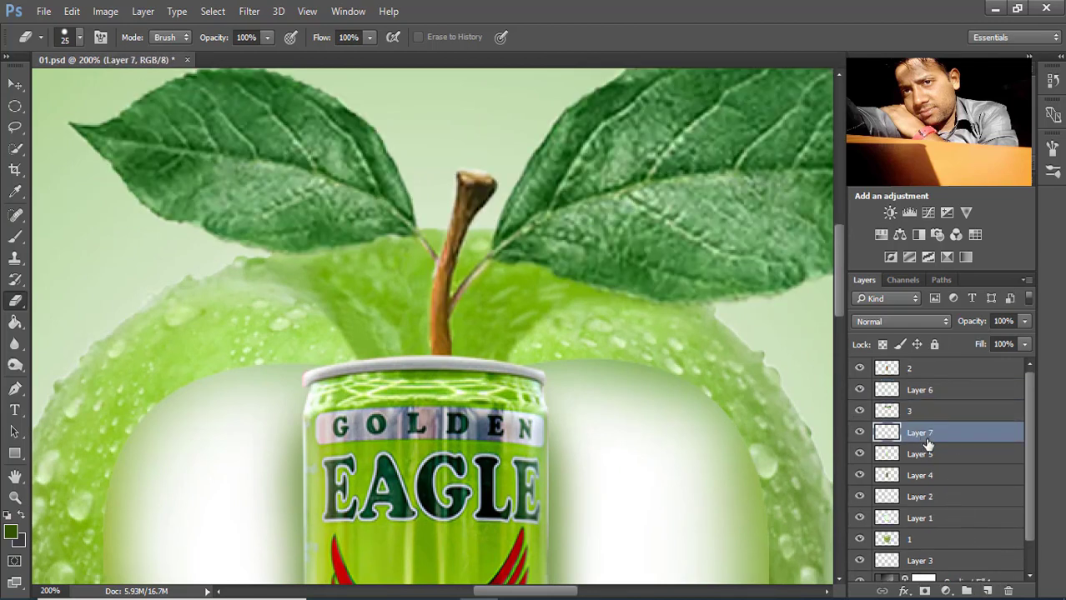
{"action": "left_click", "coordinate": [15, 237]}
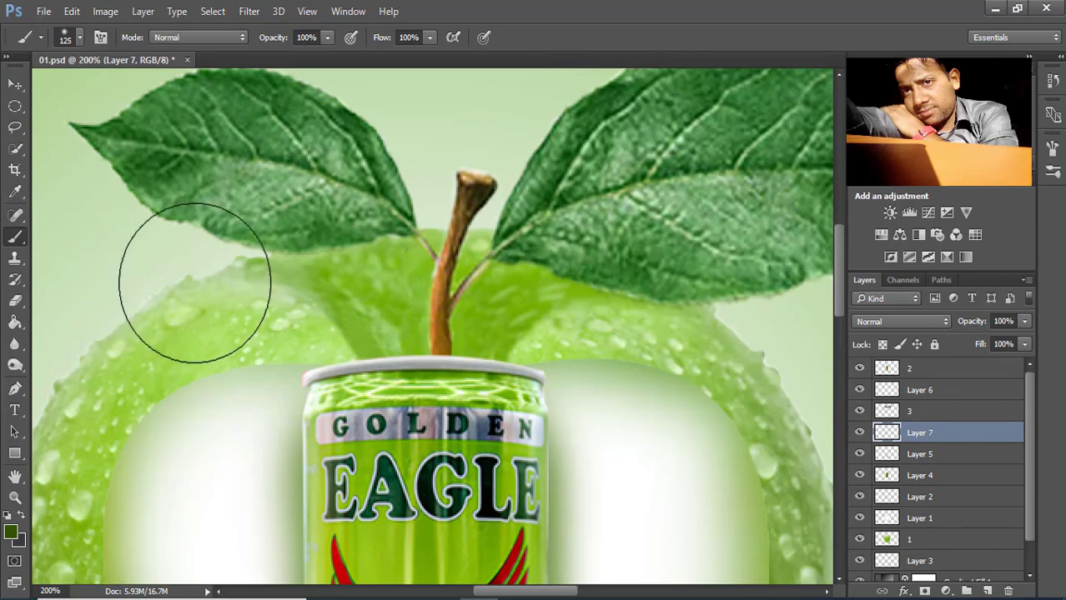
{"action": "key", "text": "bracketleft"}
{"action": "key", "text": "bracketleft"}
{"action": "key", "text": "bracketleft"}
{"action": "key", "text": "bracketleft"}
{"action": "key", "text": "bracketleft"}
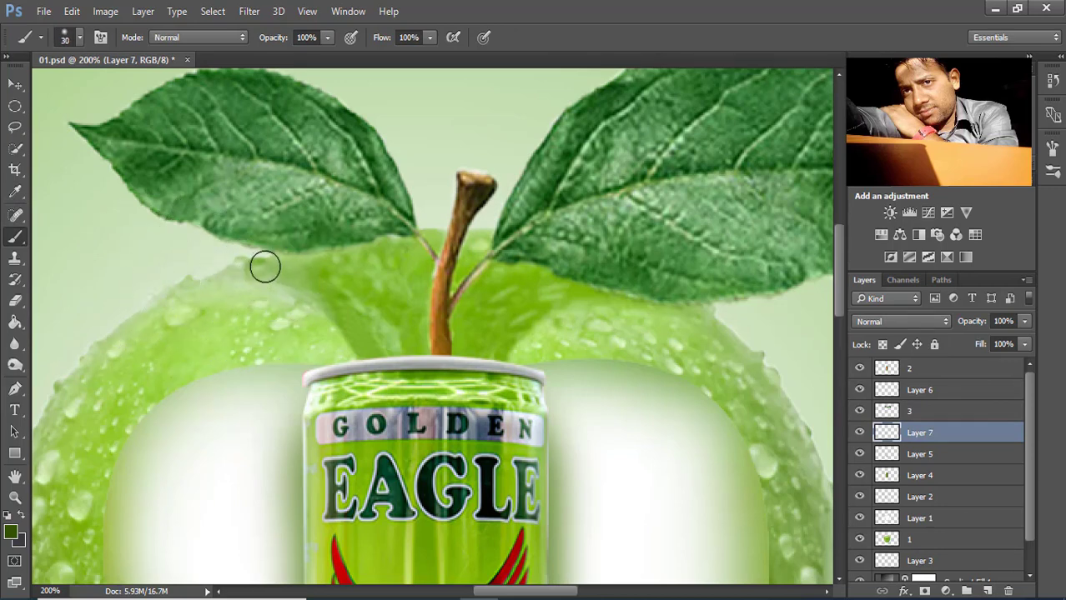
{"action": "key", "text": "bracketleft"}
{"action": "mouse_move", "coordinate": [276, 264]}
{"action": "left_mouse_down"}
{"action": "mouse_move", "coordinate": [345, 281]}
{"action": "mouse_move", "coordinate": [437, 329]}
{"action": "left_mouse_up"}
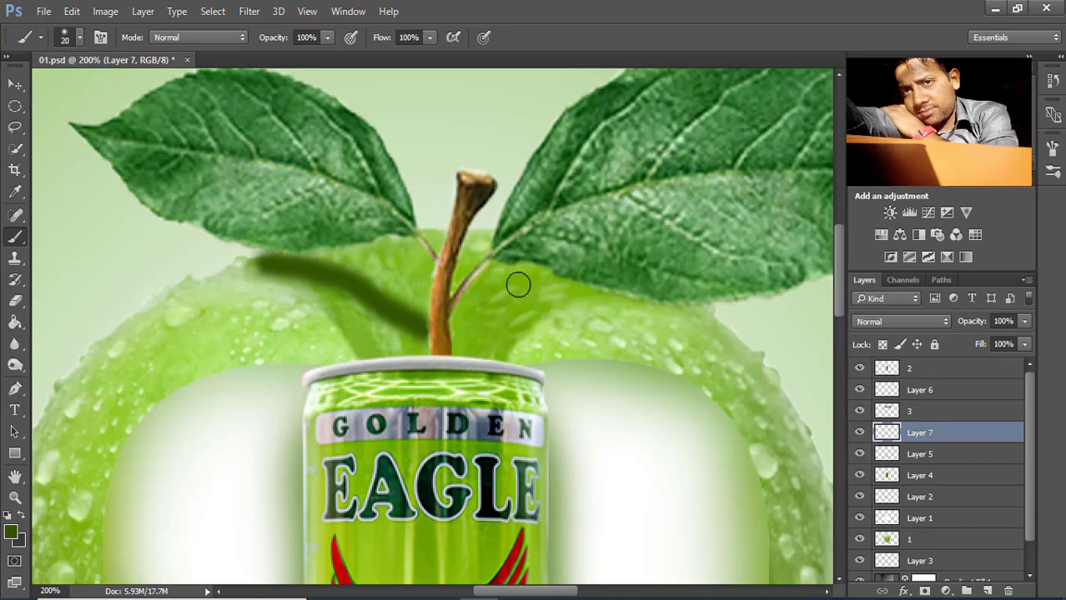
{"action": "key", "text": "ctrl+z"}
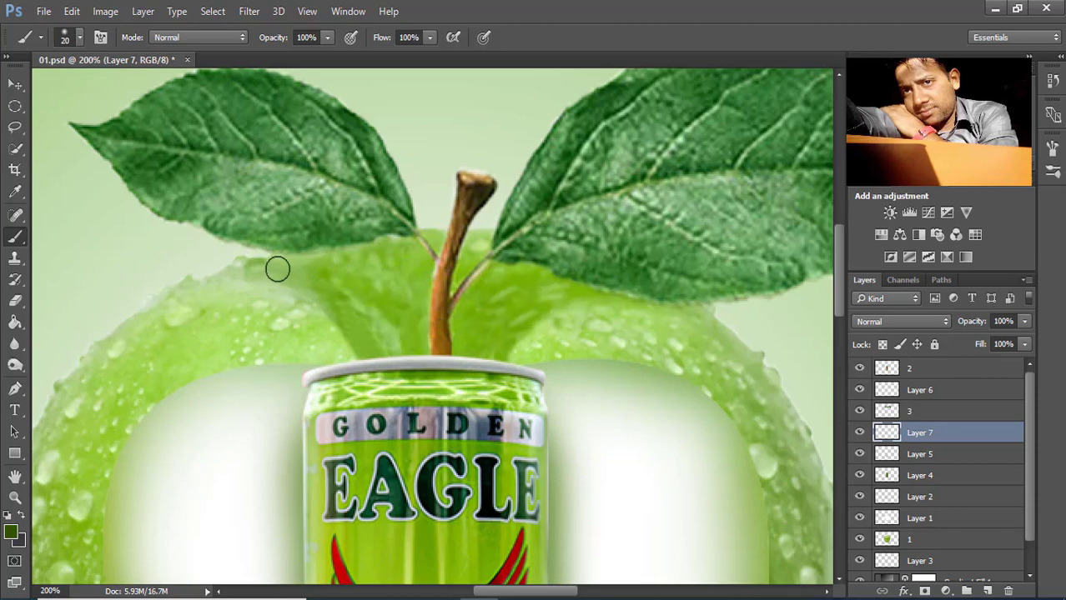
Step: At 65% brush opacity, paint dark shadows under the left and right leaves
{"action": "left_click", "coordinate": [327, 37]}
{"action": "left_click_drag", "start_coordinate": [292, 266], "coordinate": [427, 324]}
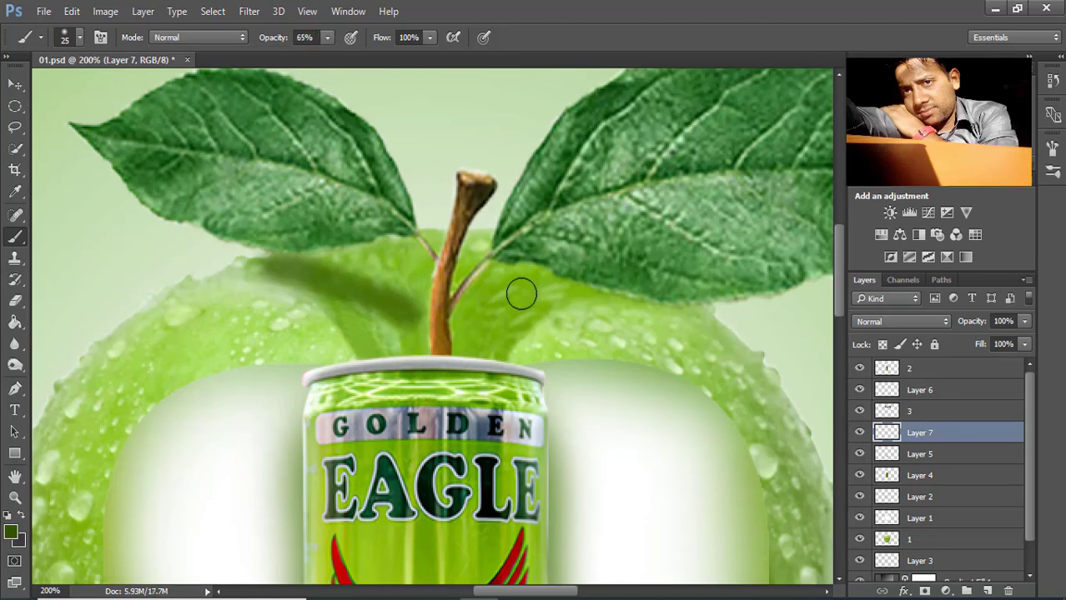
{"action": "left_click_drag", "start_coordinate": [491, 295], "coordinate": [709, 332]}
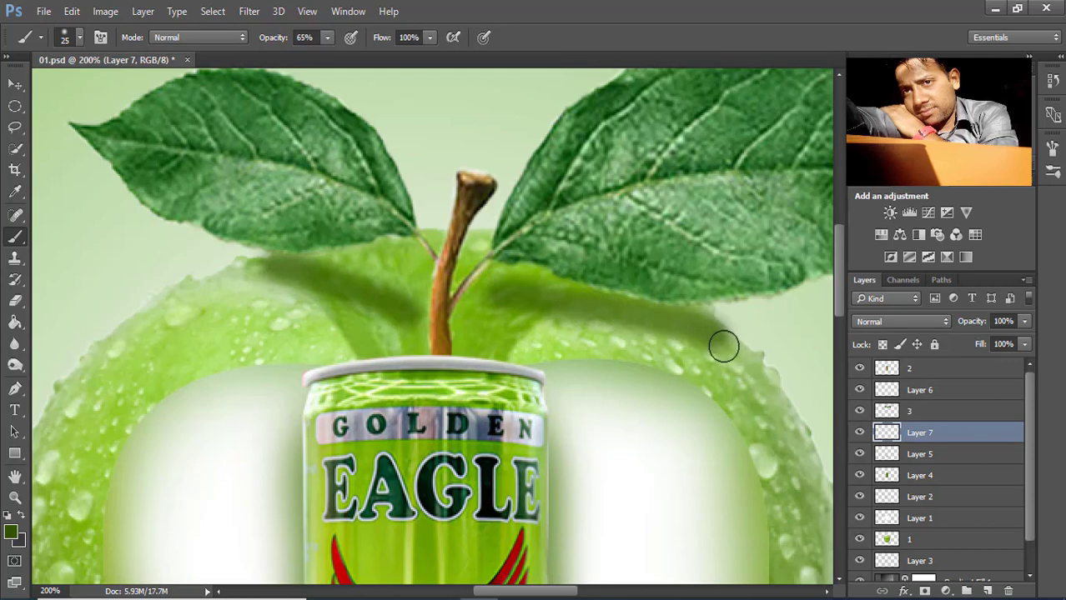
{"action": "left_click_drag", "start_coordinate": [709, 332], "coordinate": [760, 367]}
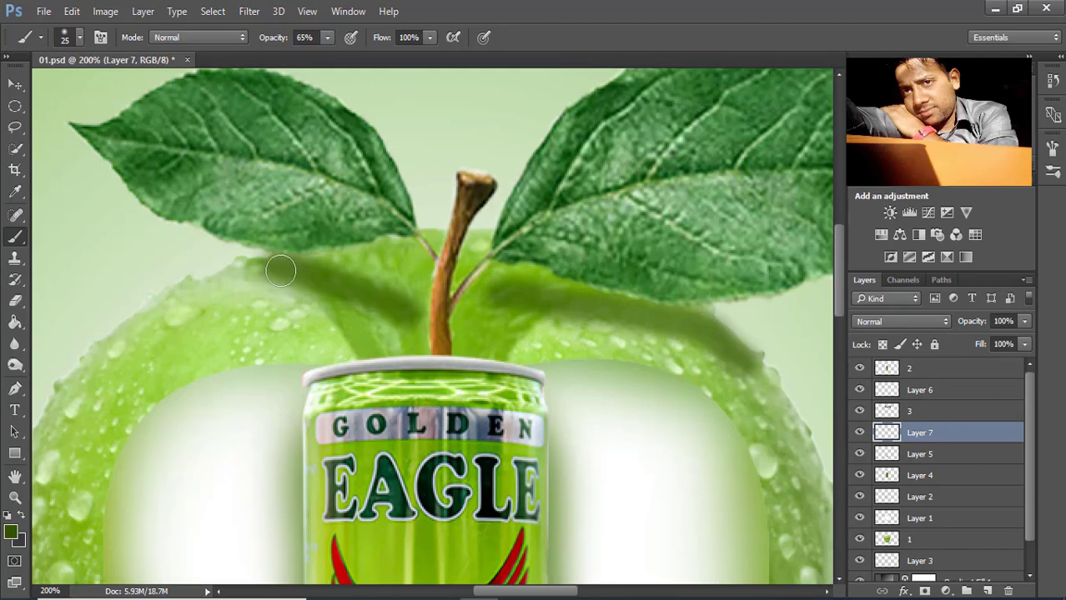
{"action": "mouse_move", "coordinate": [280, 266]}
{"action": "left_mouse_down"}
{"action": "mouse_move", "coordinate": [404, 302]}
{"action": "mouse_move", "coordinate": [425, 329]}
{"action": "left_mouse_up"}
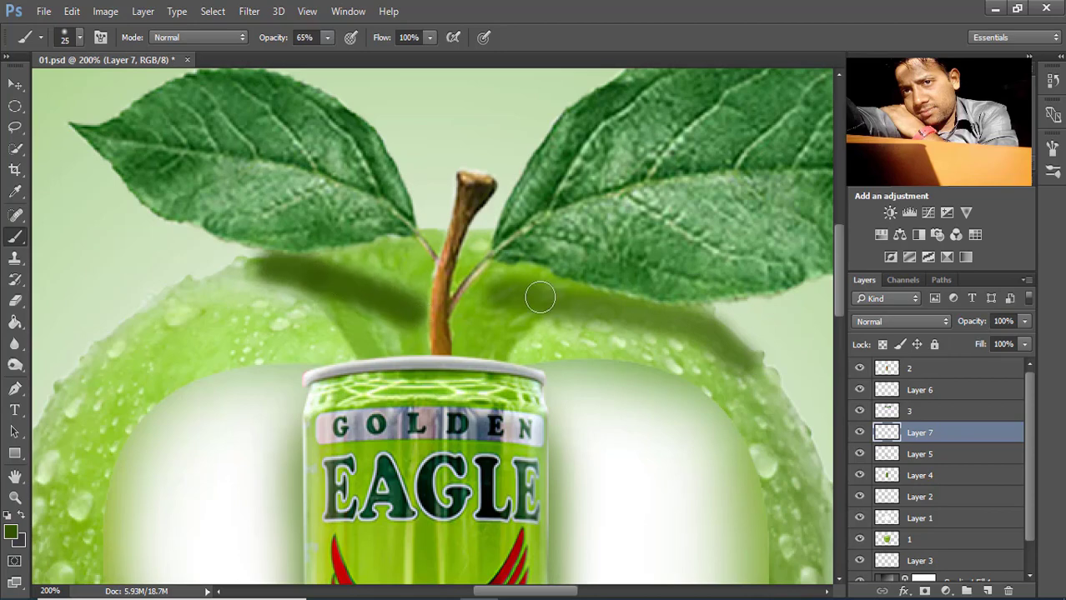
{"action": "mouse_move", "coordinate": [535, 293]}
{"action": "left_mouse_down"}
{"action": "mouse_move", "coordinate": [471, 310]}
{"action": "mouse_move", "coordinate": [531, 293]}
{"action": "mouse_move", "coordinate": [628, 309]}
{"action": "mouse_move", "coordinate": [736, 354]}
{"action": "left_mouse_up"}
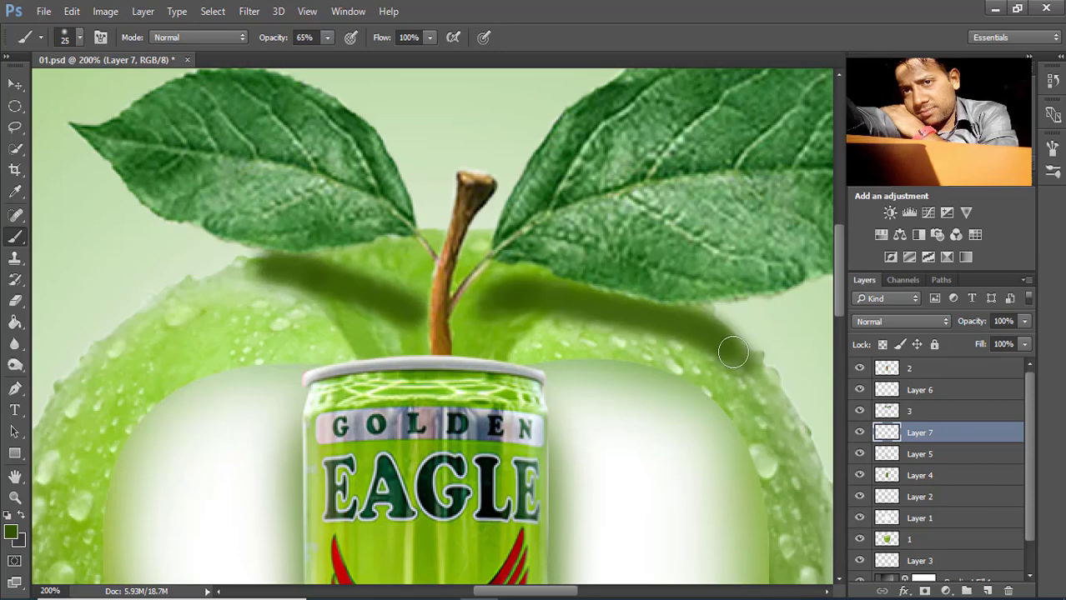
Step: Lower Layer 7's opacity to 66% to soften the leaf shadows
{"action": "left_click", "coordinate": [1024, 344]}
{"action": "left_click_drag", "start_coordinate": [1025, 340], "coordinate": [995, 339]}
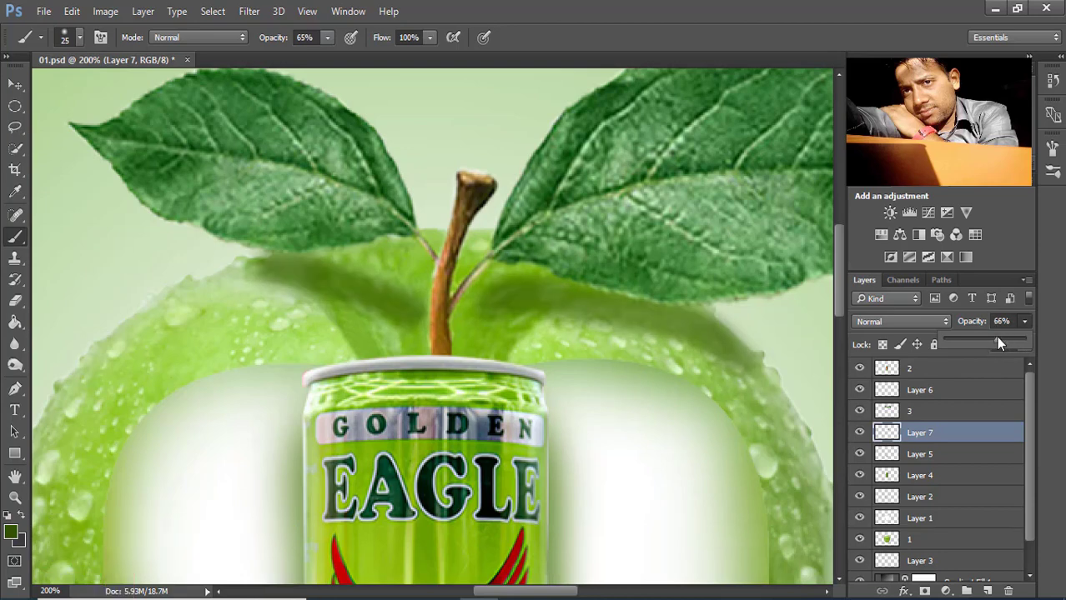
{"action": "left_click", "coordinate": [15, 106]}
{"action": "key", "text": "ctrl+0"}
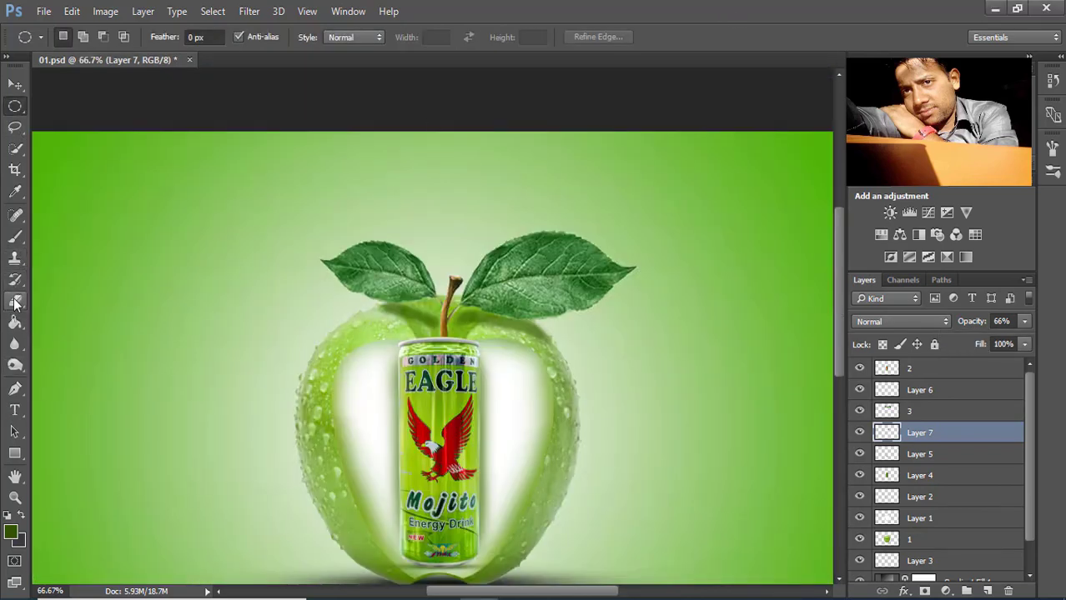
Step: Select the Eraser with its opacity set to 15%
{"action": "left_click", "coordinate": [15, 301]}
{"action": "left_click", "coordinate": [267, 36]}
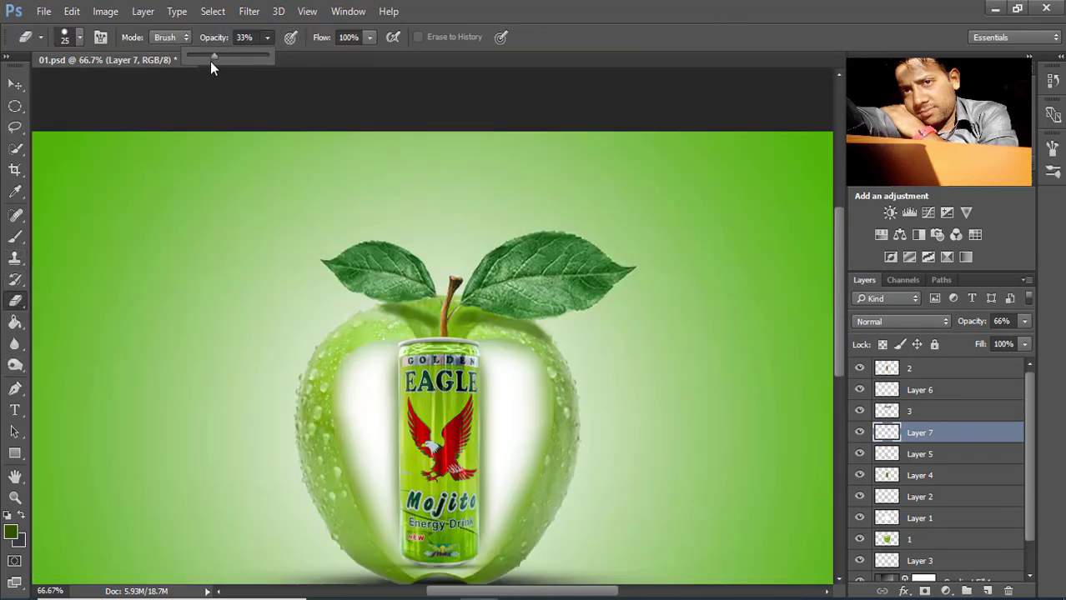
{"action": "left_click", "coordinate": [421, 329]}
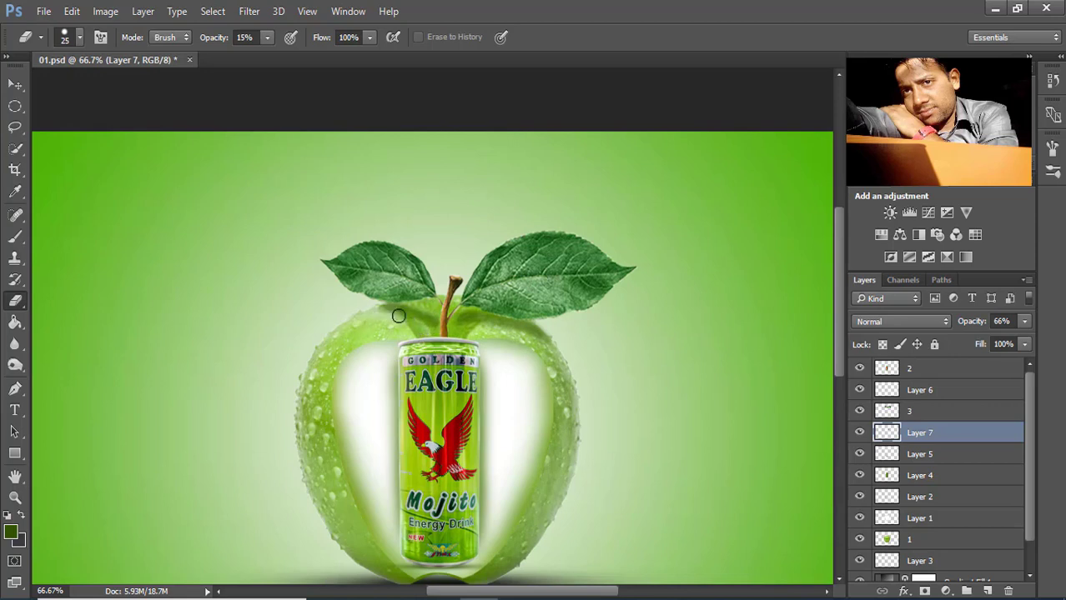
Step: Lower the eraser opacity to 5% and enlarge the eraser brush
{"action": "left_click", "coordinate": [267, 37]}
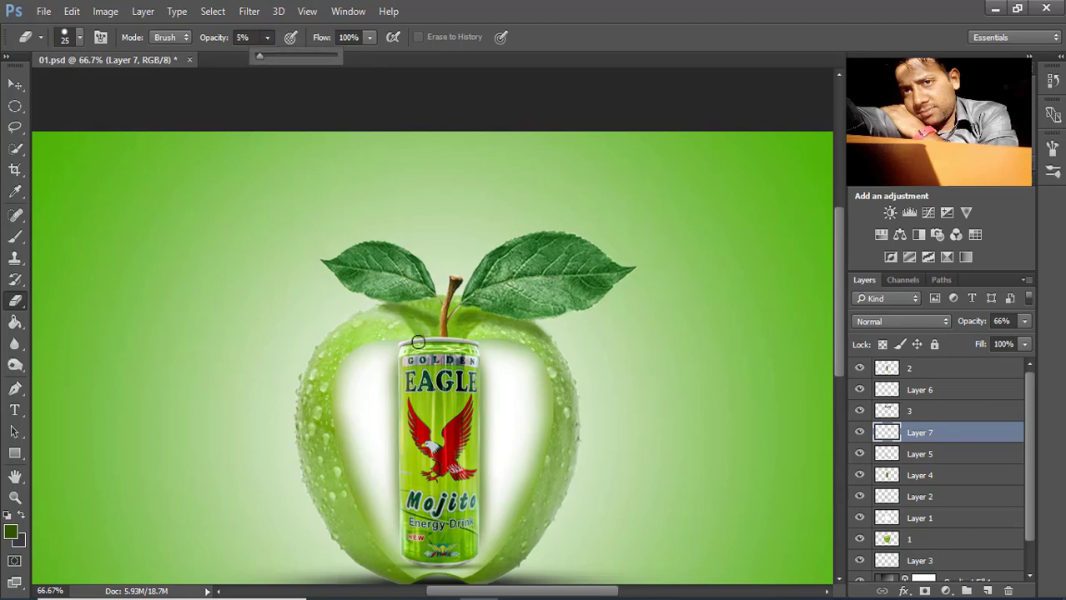
{"action": "key", "text": "bracketright"}
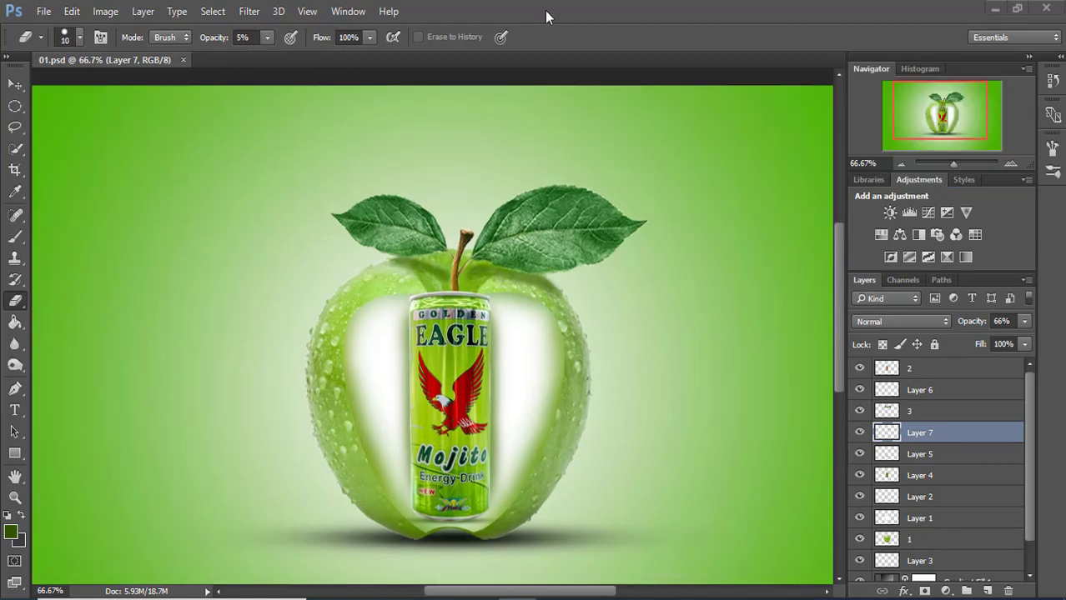
{"action": "left_click", "coordinate": [545, 10]}
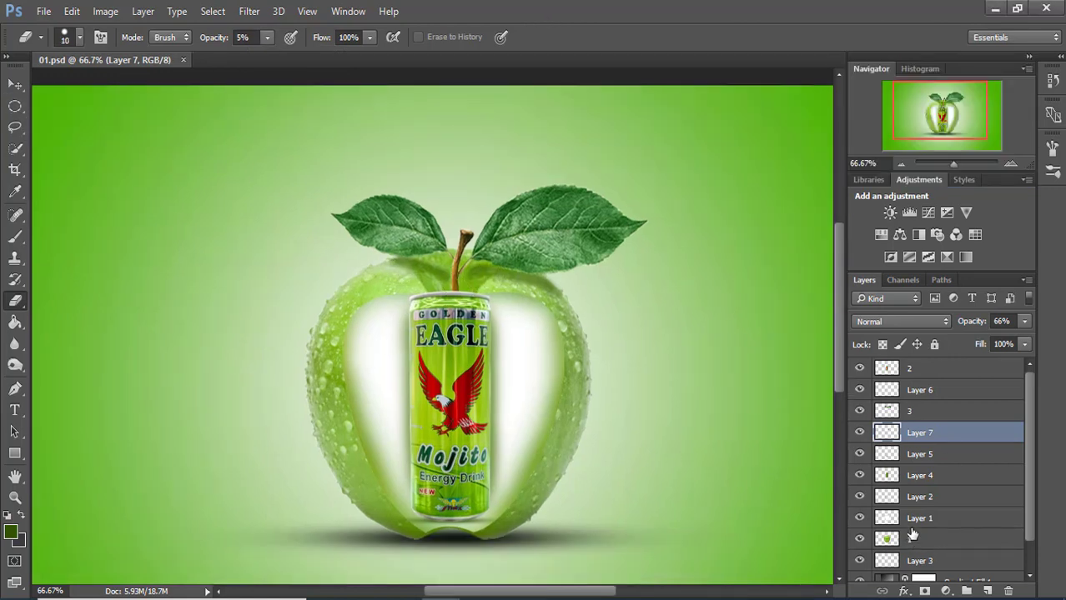
Step: Select Layer 3 and drag splash image file 4 into the poster, left of the apple
{"action": "scroll", "coordinate": [912, 535], "scroll_direction": "down", "scroll_amount": 1}
{"action": "left_click", "coordinate": [938, 529]}
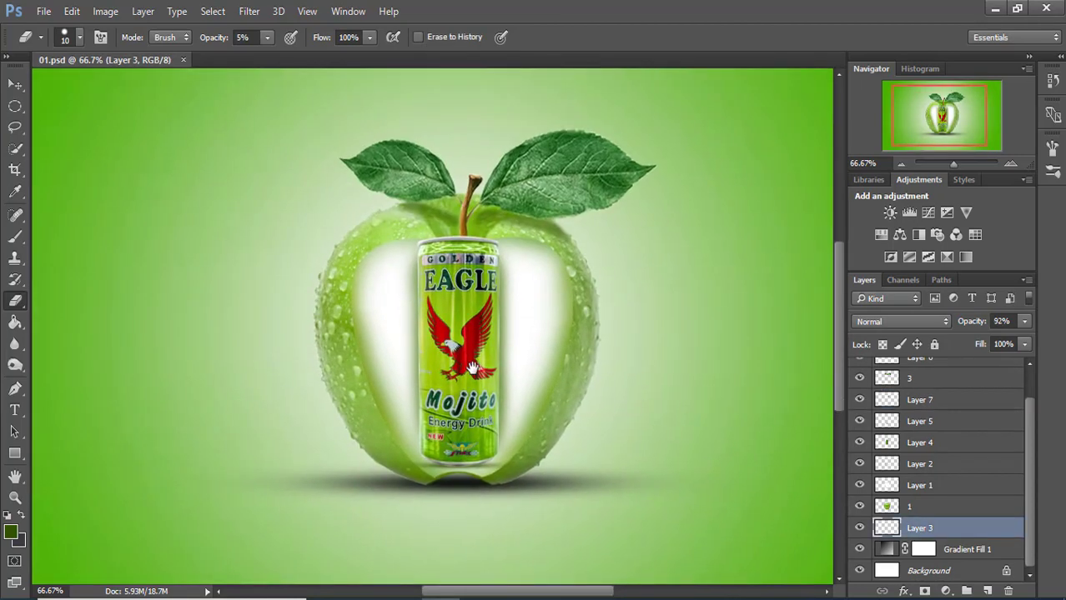
{"action": "scroll", "coordinate": [470, 363], "scroll_direction": "down", "scroll_amount": 1}
{"action": "left_click", "coordinate": [401, 598]}
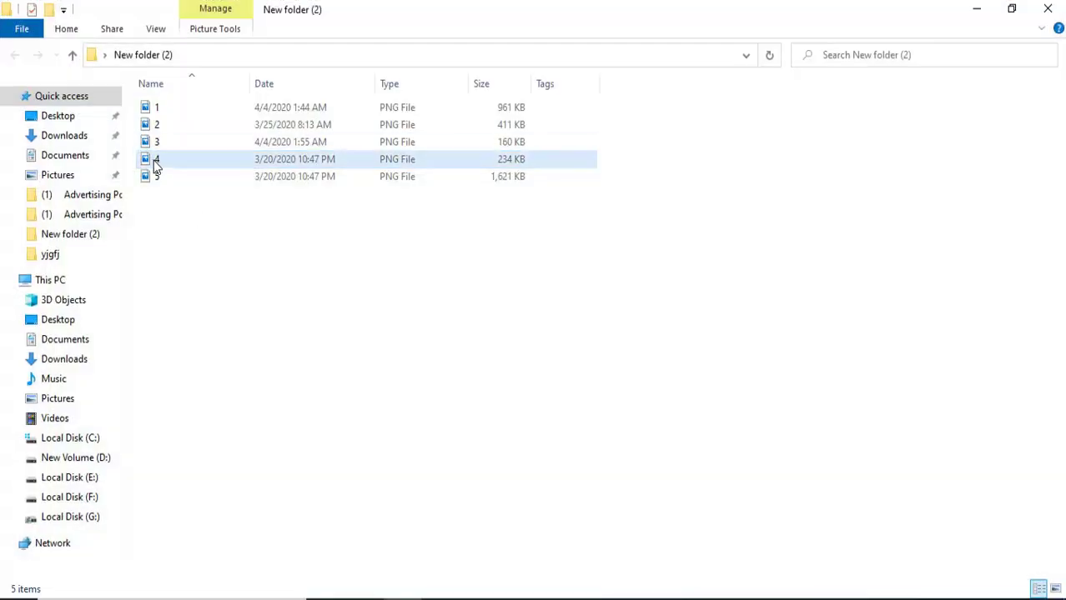
{"action": "mouse_move", "coordinate": [154, 159]}
{"action": "left_mouse_down"}
{"action": "mouse_move", "coordinate": [488, 594]}
{"action": "mouse_move", "coordinate": [261, 326]}
{"action": "left_mouse_up"}
Step: Set layer 4 to Luminosity blending and rotate it about 28° beside the apple's upper left
{"action": "left_click_drag", "start_coordinate": [342, 321], "coordinate": [261, 298]}
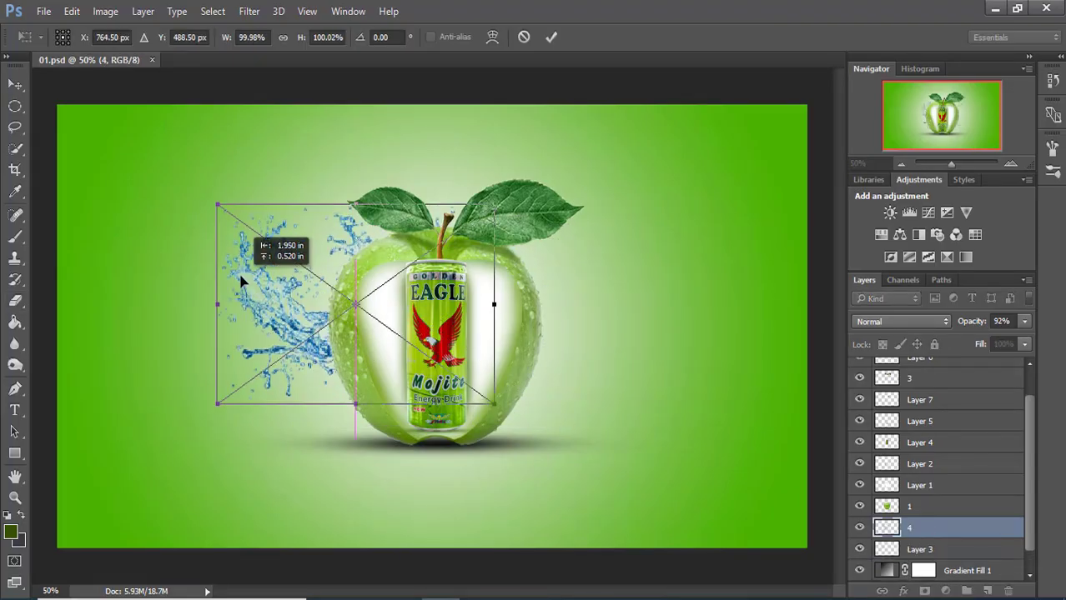
{"action": "left_click", "coordinate": [945, 322]}
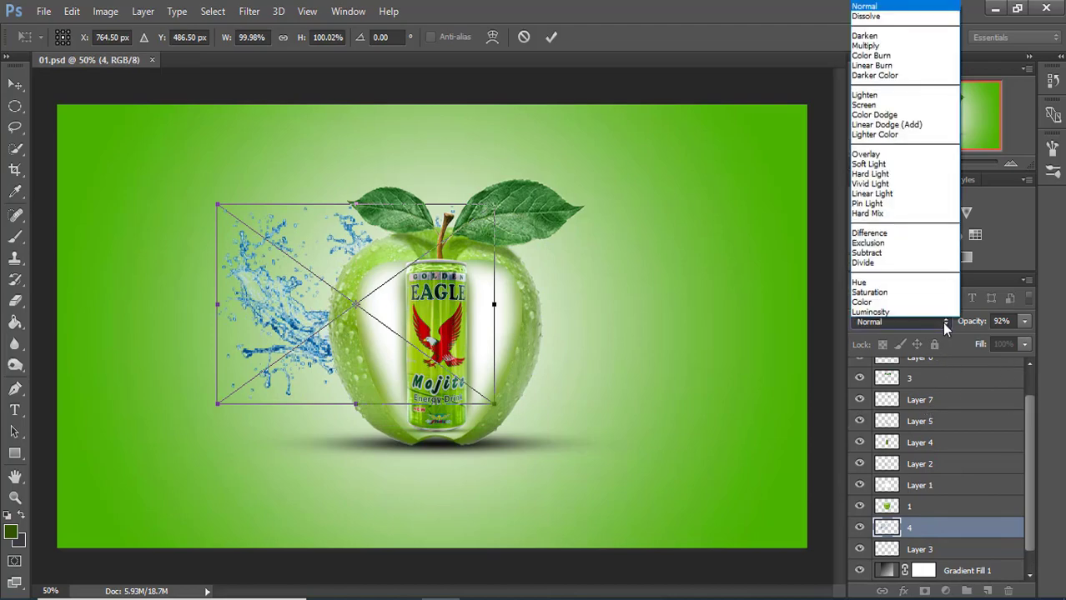
{"action": "left_click", "coordinate": [875, 243]}
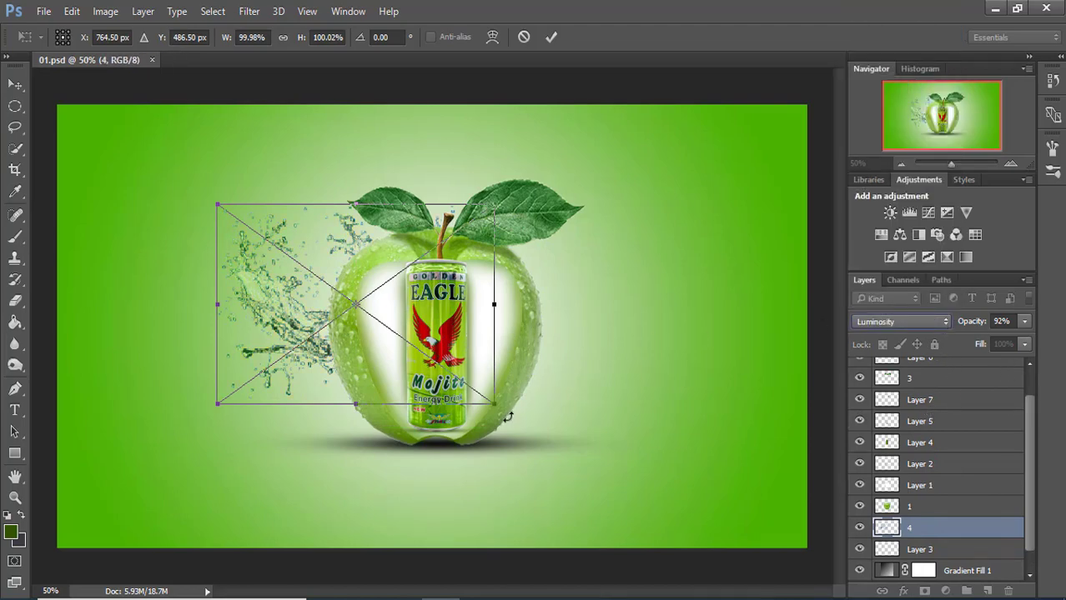
{"action": "left_click_drag", "start_coordinate": [302, 327], "coordinate": [193, 286]}
{"action": "left_click_drag", "start_coordinate": [401, 374], "coordinate": [347, 464]}
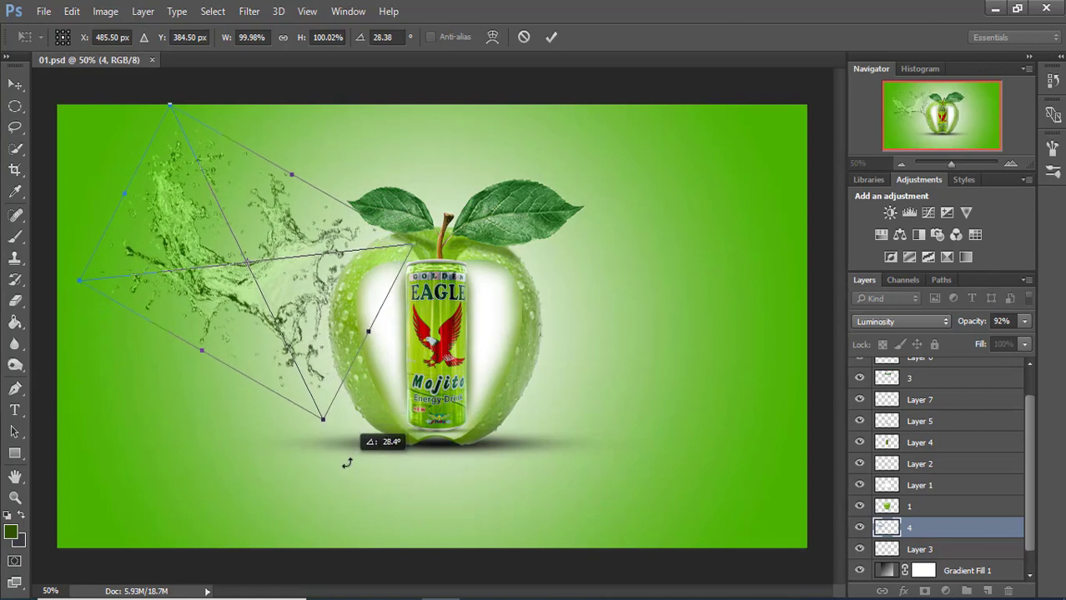
{"action": "left_click_drag", "start_coordinate": [308, 275], "coordinate": [314, 268]}
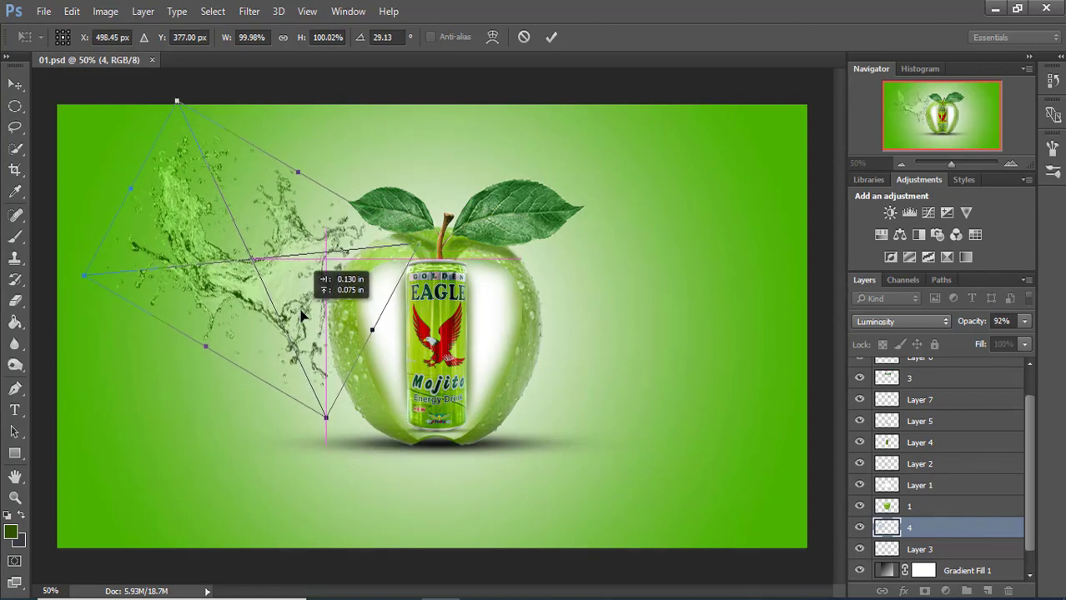
{"action": "left_click", "coordinate": [551, 36]}
Step: Shift and stretch the splash slightly wider, then rasterize layer 4
{"action": "key", "text": "v"}
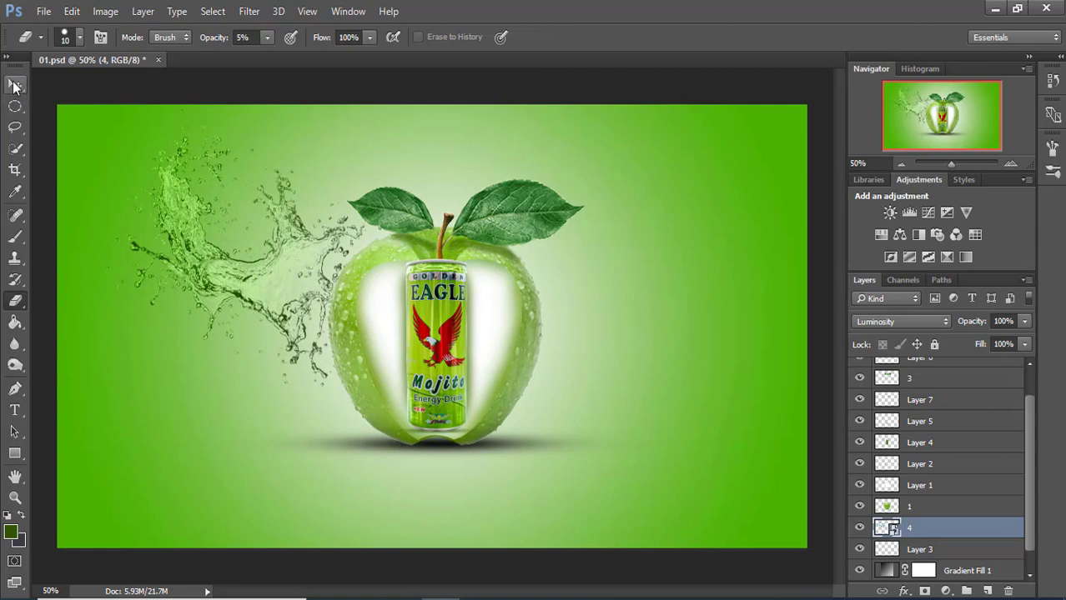
{"action": "left_click_drag", "start_coordinate": [278, 285], "coordinate": [286, 292]}
{"action": "key", "text": "ctrl+t"}
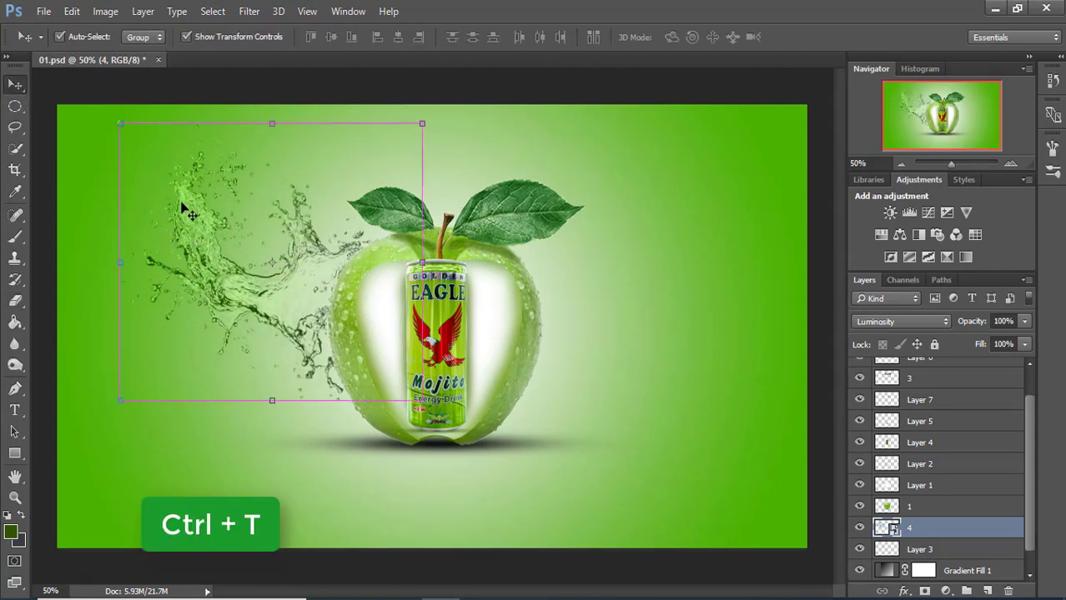
{"action": "mouse_move", "coordinate": [182, 209]}
{"action": "left_mouse_down"}
{"action": "mouse_move", "coordinate": [171, 194]}
{"action": "mouse_move", "coordinate": [127, 190]}
{"action": "left_mouse_up"}
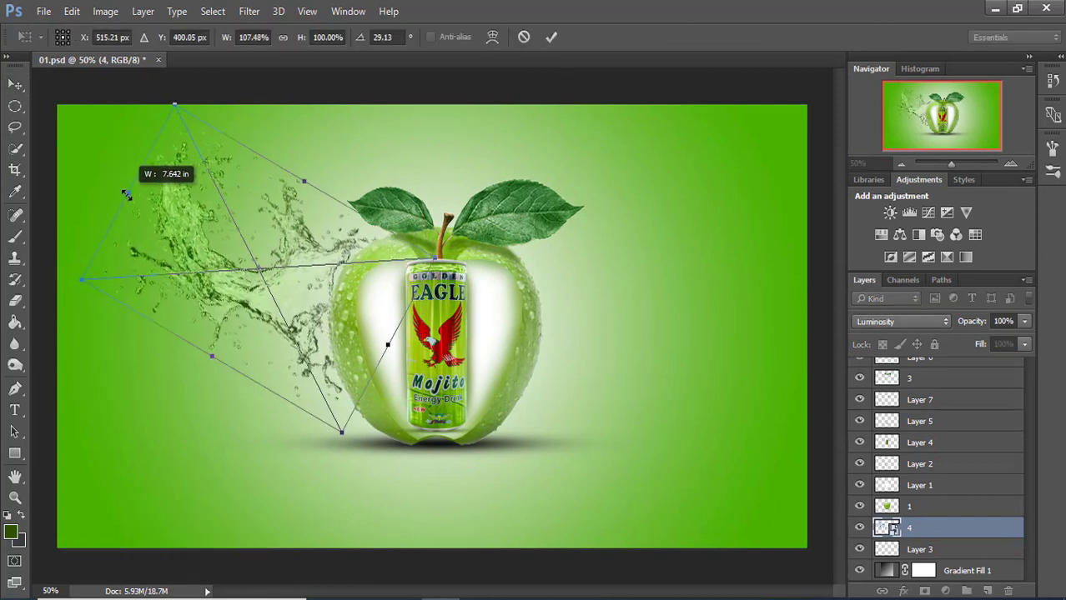
{"action": "left_click_drag", "start_coordinate": [305, 178], "coordinate": [320, 174]}
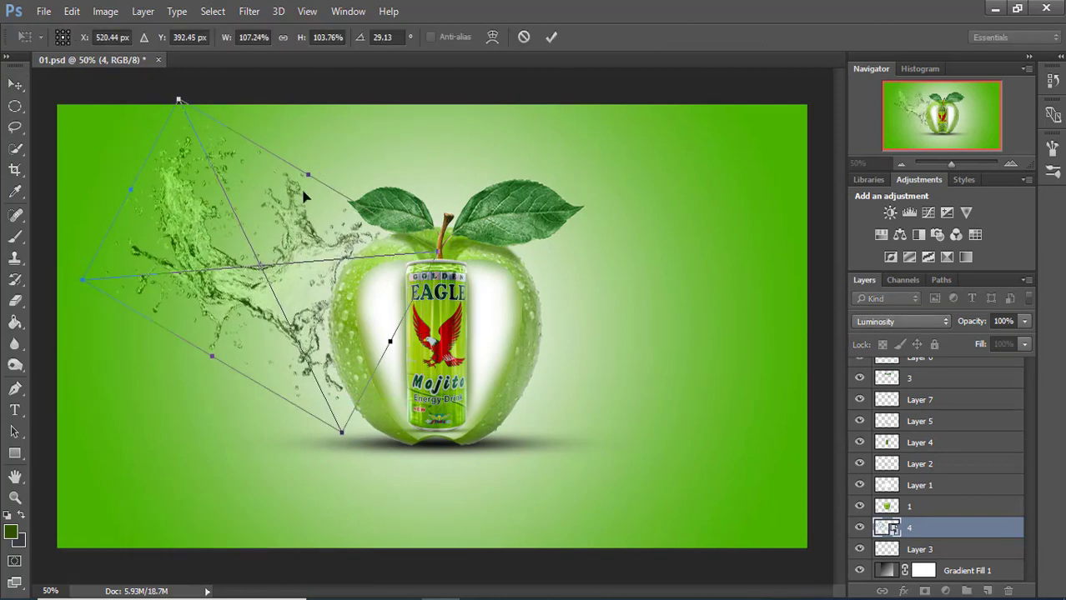
{"action": "key", "text": "Return"}
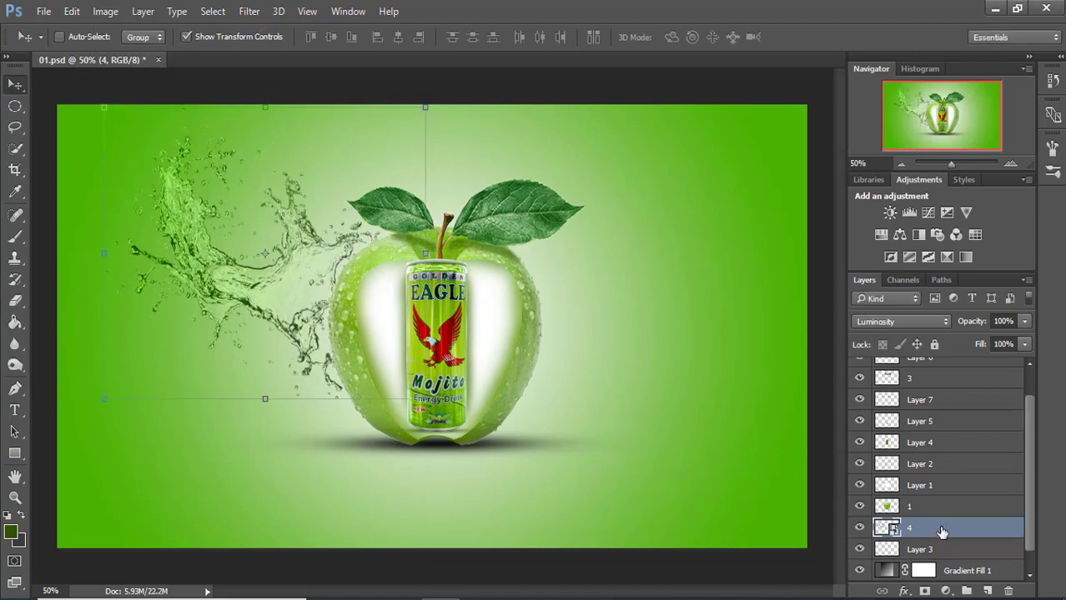
{"action": "right_click", "coordinate": [941, 532]}
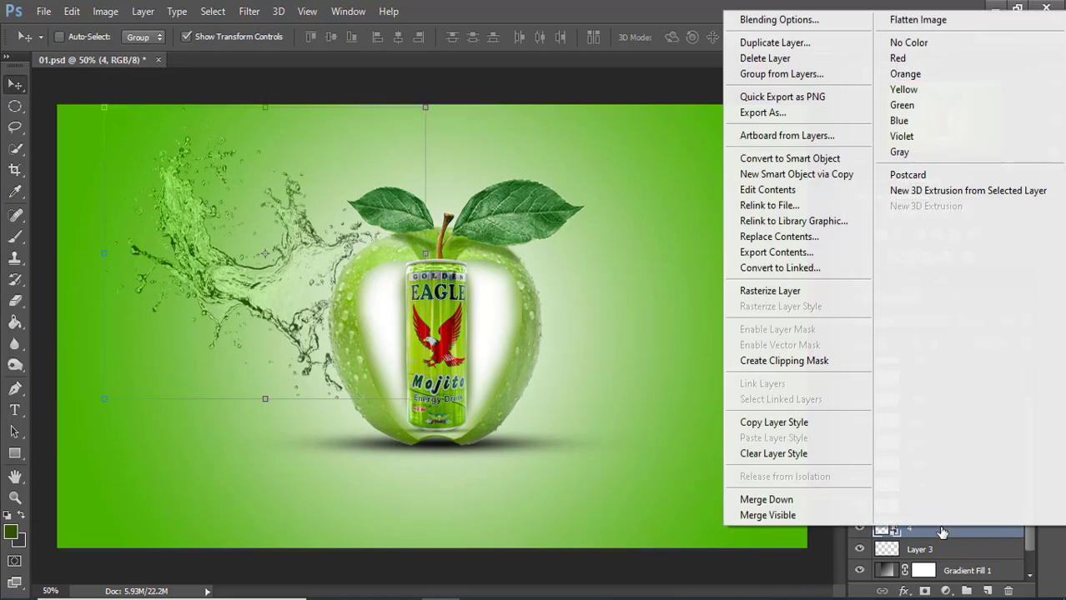
{"action": "left_click", "coordinate": [780, 288]}
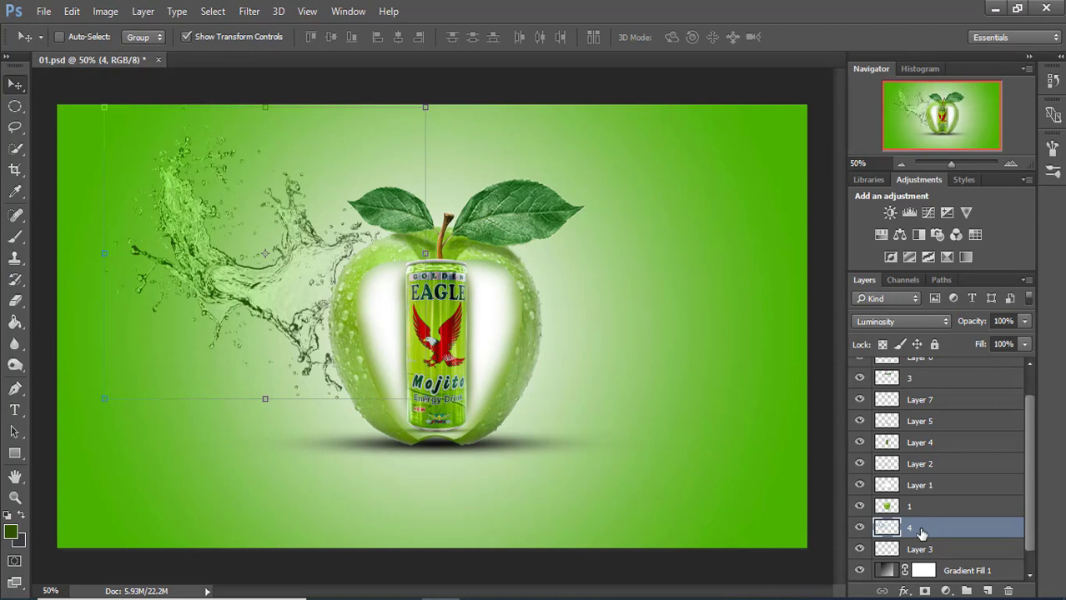
Step: Duplicate layer 4 and move the copy to the apple's right, rotating it
{"action": "key", "text": "ctrl+j"}
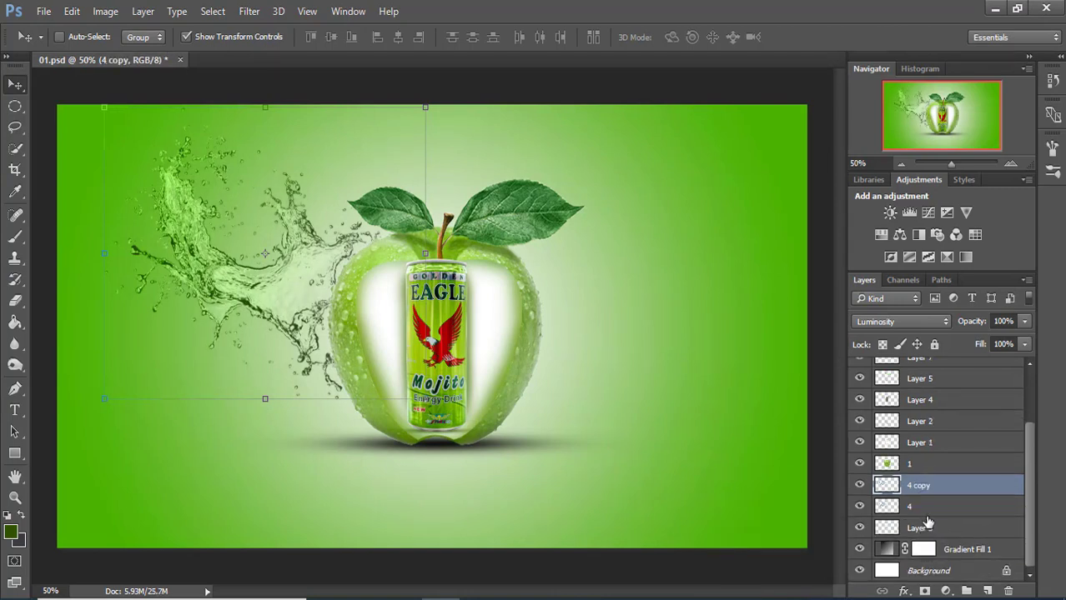
{"action": "left_click_drag", "start_coordinate": [385, 340], "coordinate": [745, 365]}
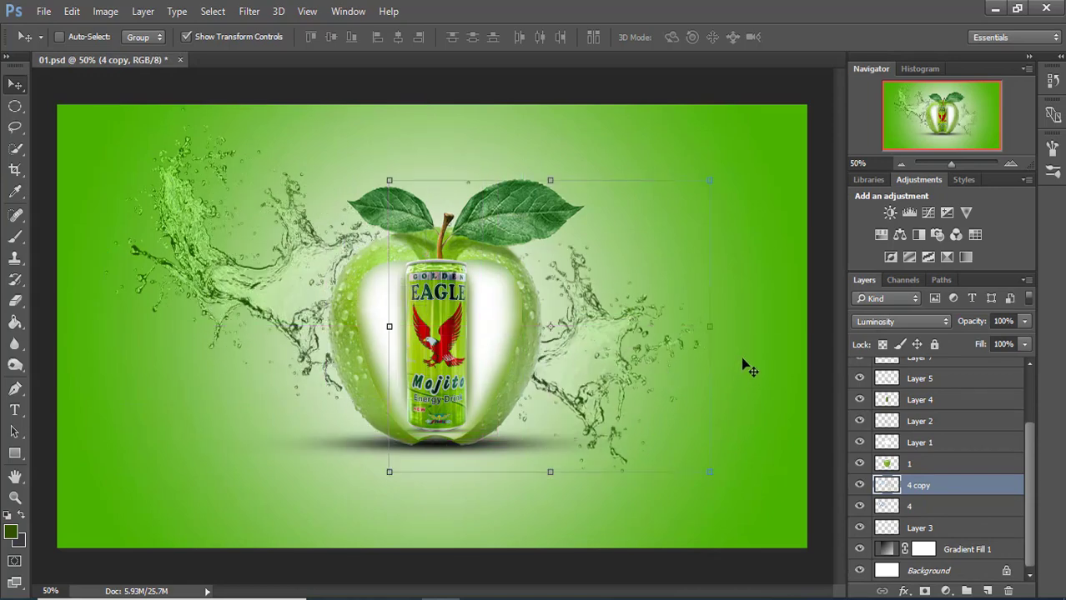
{"action": "left_click_drag", "start_coordinate": [726, 323], "coordinate": [707, 218]}
{"action": "left_click_drag", "start_coordinate": [630, 296], "coordinate": [700, 245]}
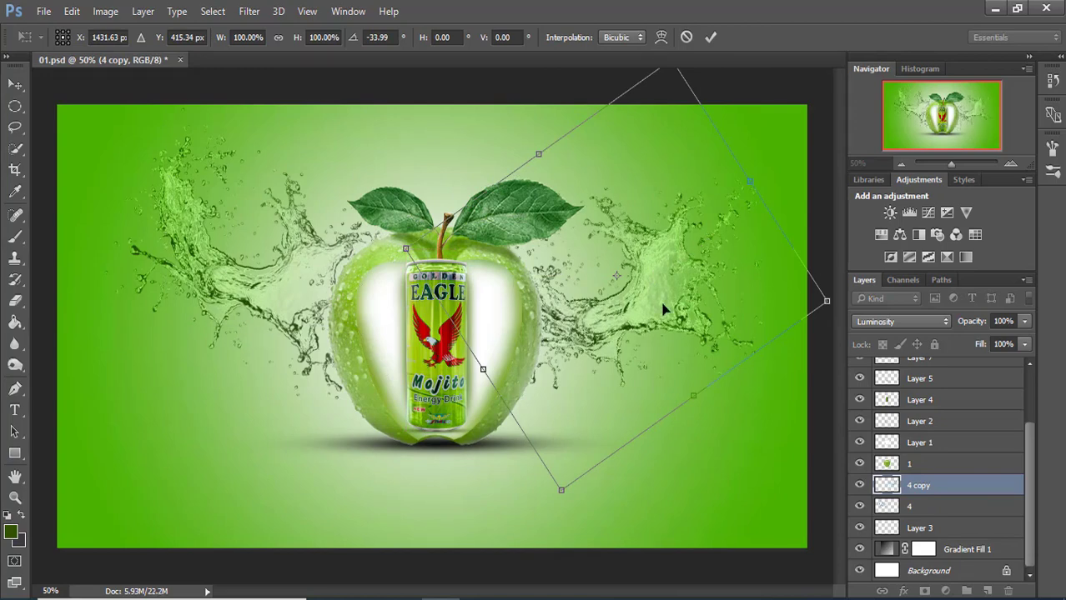
Step: Flip the 4 copy splash horizontally and rotate it nearly upright to mirror the left splash
{"action": "right_click", "coordinate": [664, 310]}
{"action": "left_click", "coordinate": [689, 536]}
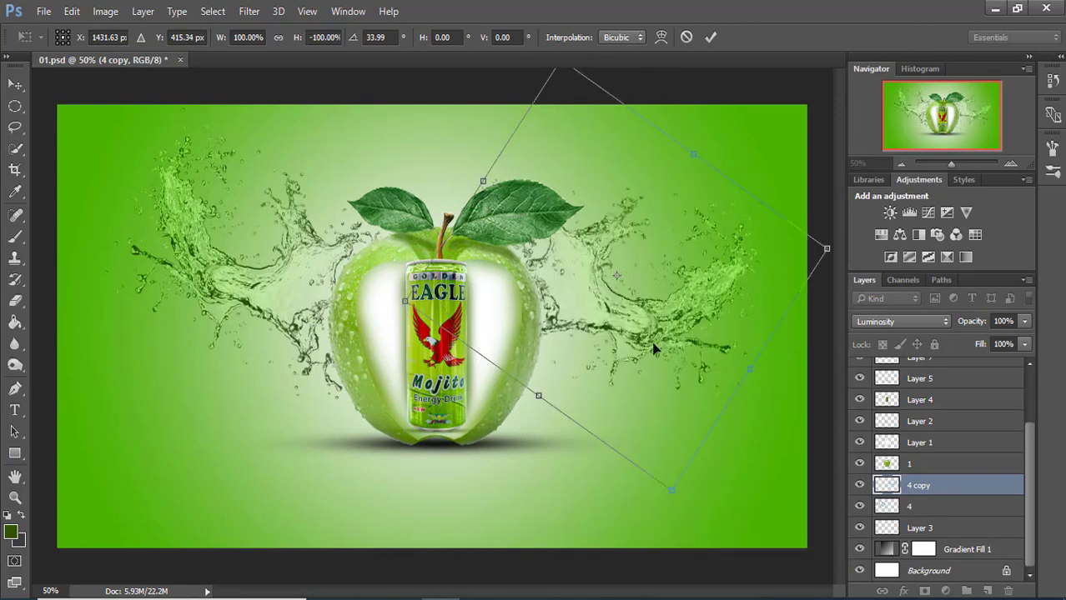
{"action": "left_click_drag", "start_coordinate": [762, 407], "coordinate": [760, 294]}
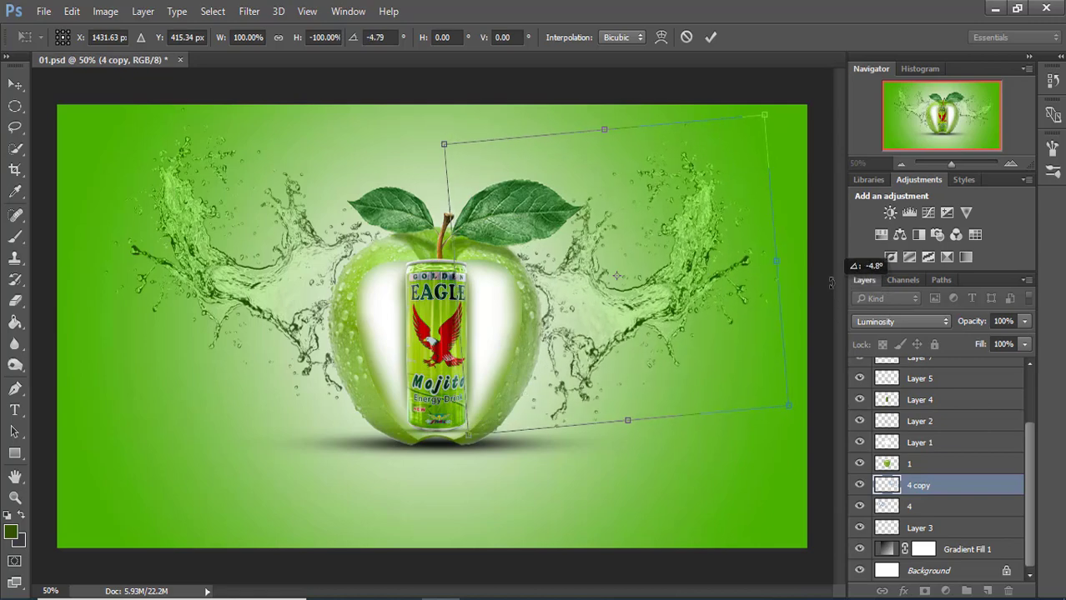
{"action": "left_click_drag", "start_coordinate": [642, 312], "coordinate": [636, 302]}
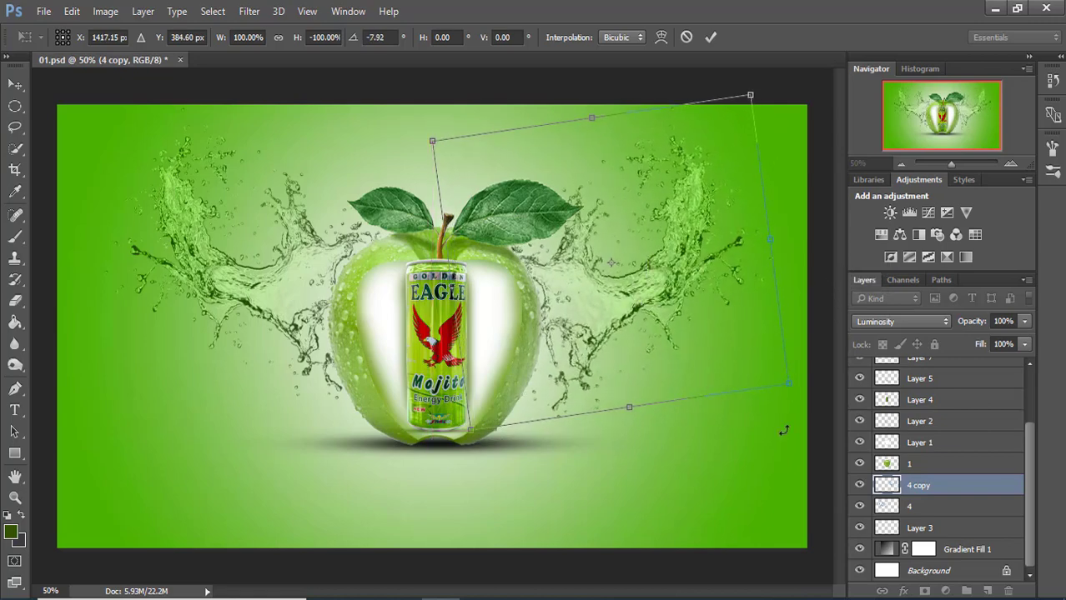
{"action": "left_click_drag", "start_coordinate": [802, 402], "coordinate": [799, 417]}
{"action": "left_click_drag", "start_coordinate": [612, 312], "coordinate": [611, 320]}
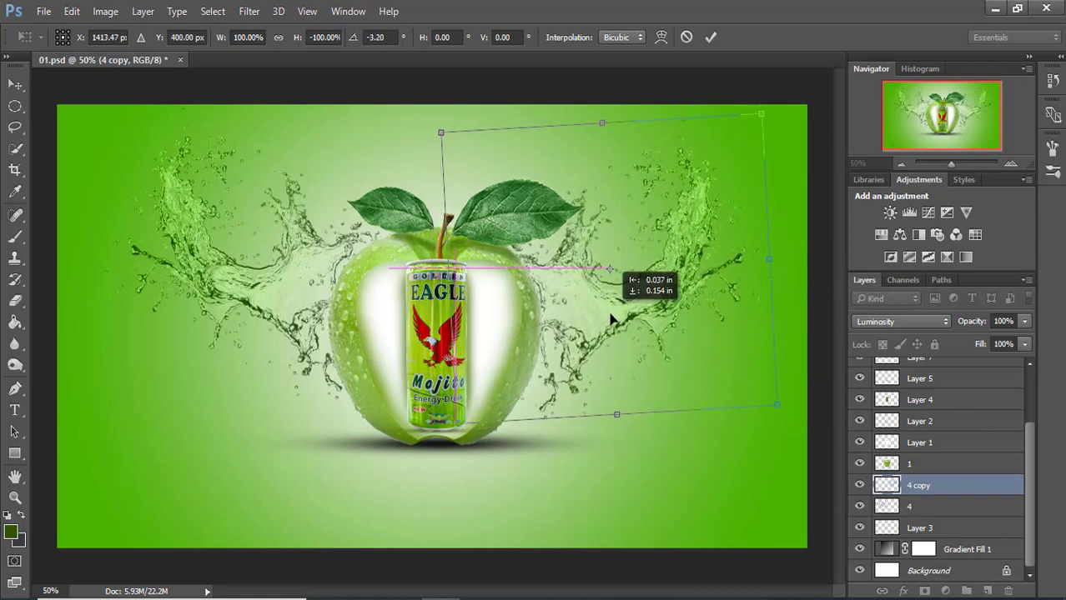
{"action": "key", "text": "Return"}
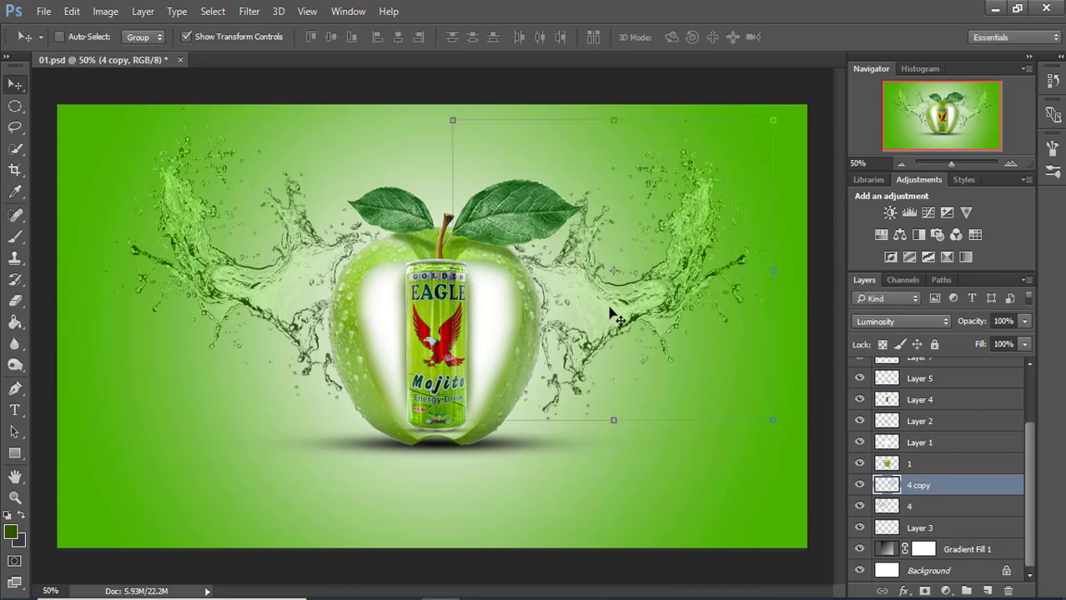
{"action": "left_click", "coordinate": [15, 106]}
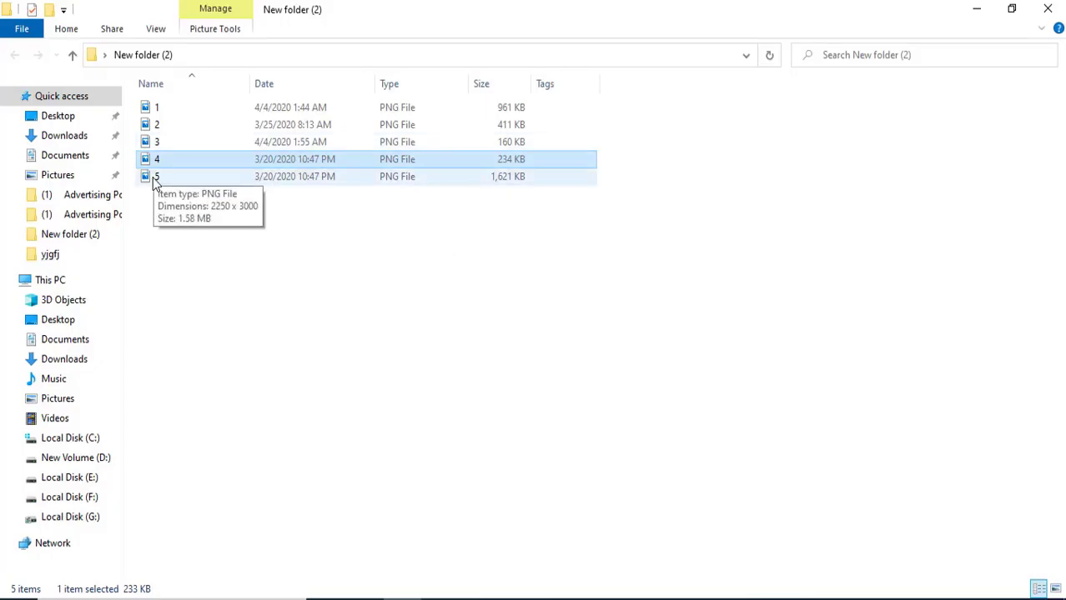
Step: Place splash image file 5 into the poster in Luminosity blend mode
{"action": "mouse_move", "coordinate": [155, 176]}
{"action": "left_mouse_down"}
{"action": "mouse_move", "coordinate": [434, 574]}
{"action": "mouse_move", "coordinate": [263, 389]}
{"action": "left_mouse_up"}
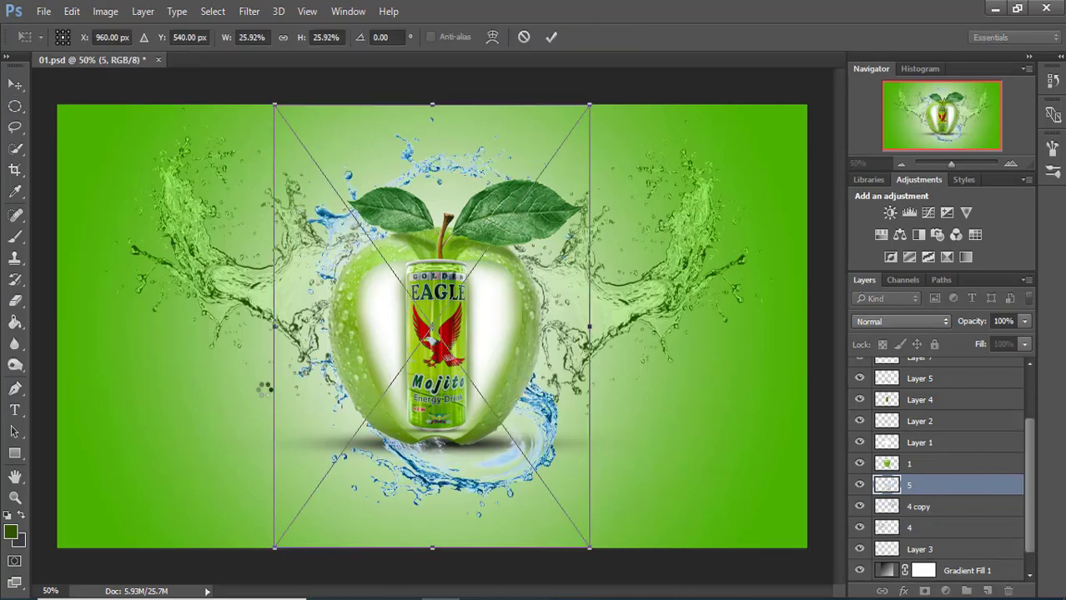
{"action": "left_click", "coordinate": [944, 321]}
{"action": "left_click_drag", "start_coordinate": [608, 498], "coordinate": [610, 381]}
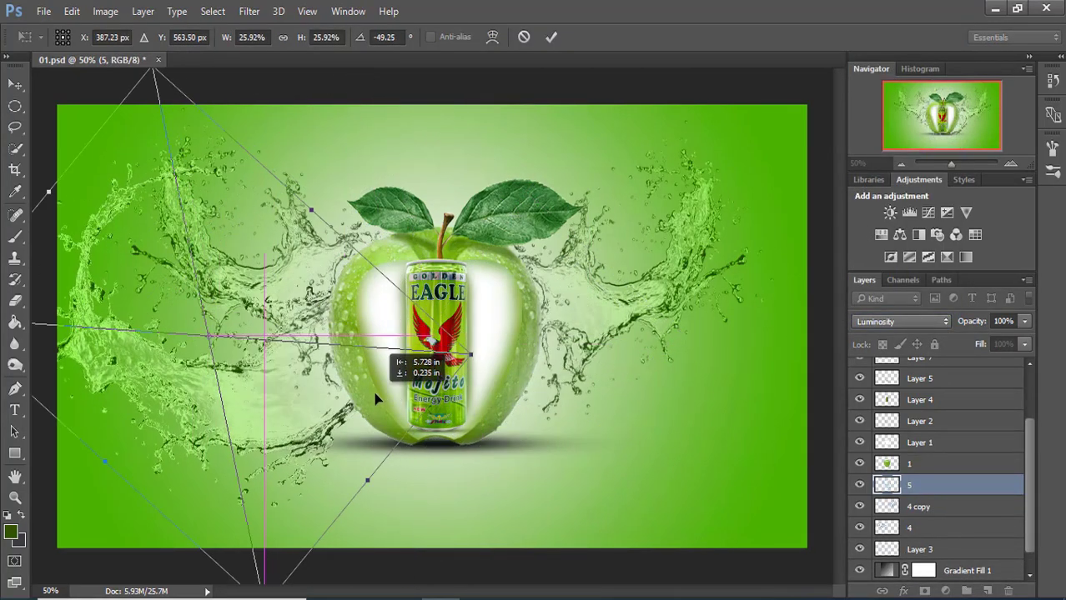
{"action": "left_click_drag", "start_coordinate": [456, 337], "coordinate": [294, 321]}
Step: Flip splash 5 horizontally and swing it clockwise around the apple's lower right
{"action": "right_click", "coordinate": [200, 292]}
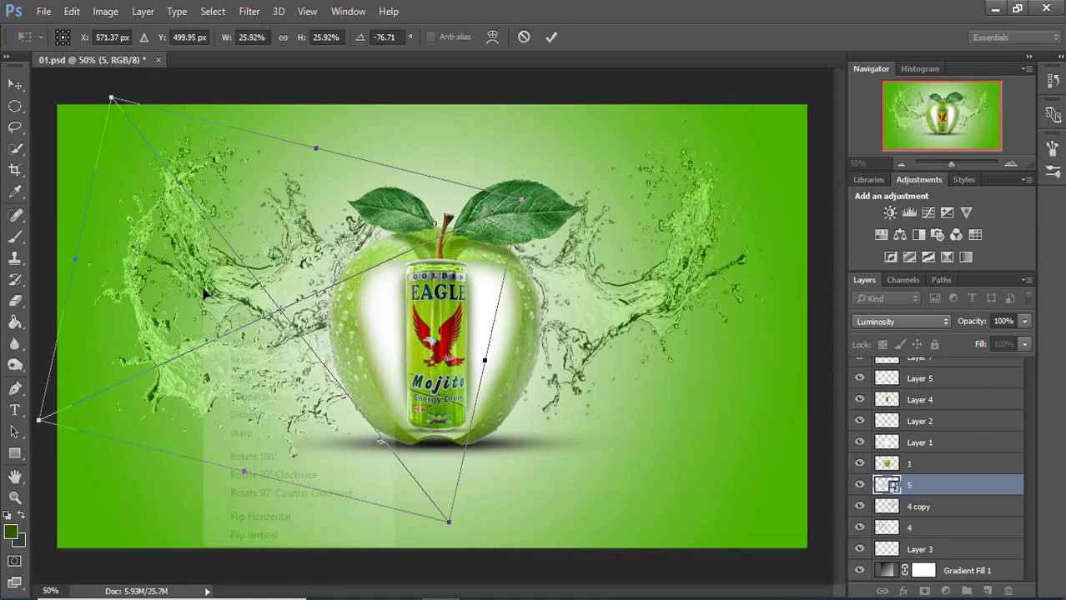
{"action": "left_click", "coordinate": [269, 523]}
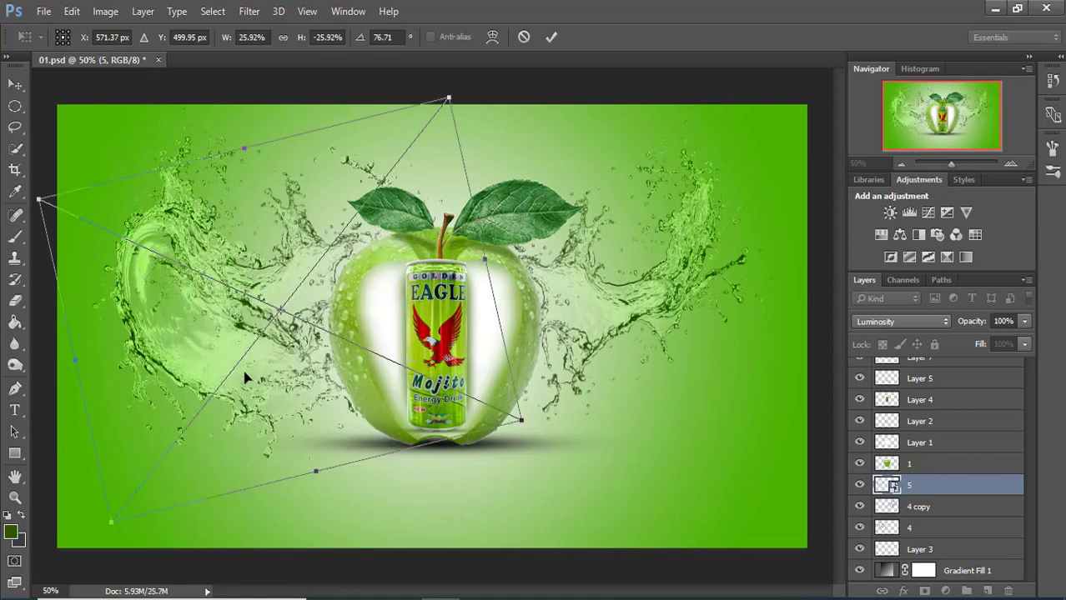
{"action": "left_click_drag", "start_coordinate": [246, 378], "coordinate": [203, 326]}
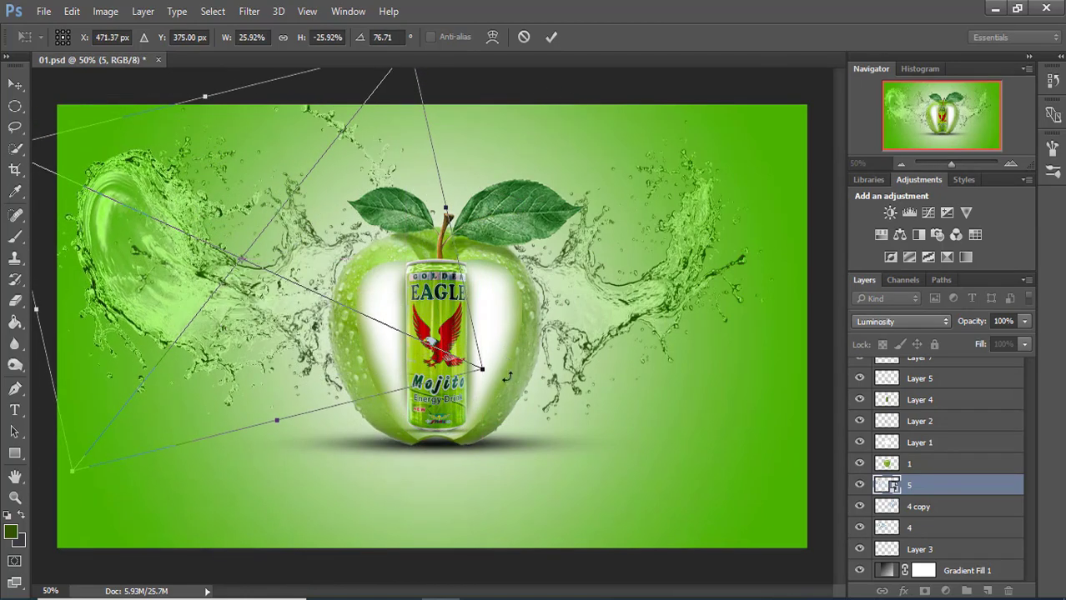
{"action": "mouse_move", "coordinate": [506, 377]}
{"action": "left_mouse_down"}
{"action": "mouse_move", "coordinate": [289, 417]}
{"action": "mouse_move", "coordinate": [292, 473]}
{"action": "mouse_move", "coordinate": [601, 490]}
{"action": "left_mouse_up"}
{"action": "mouse_move", "coordinate": [328, 445]}
{"action": "left_mouse_down"}
{"action": "mouse_move", "coordinate": [788, 440]}
{"action": "mouse_move", "coordinate": [792, 508]}
{"action": "left_mouse_up"}
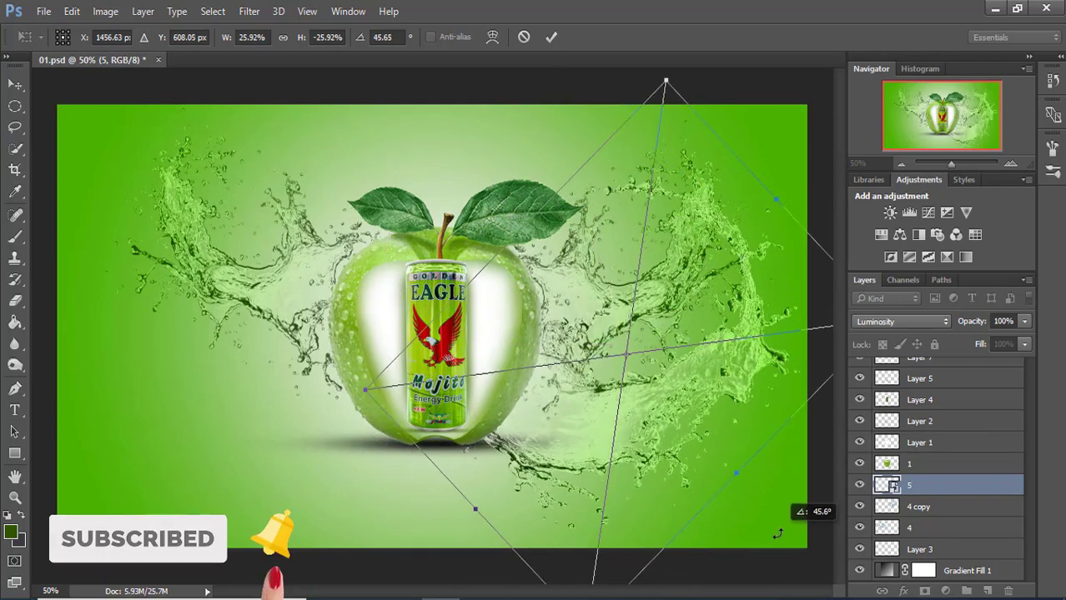
{"action": "mouse_move", "coordinate": [712, 415]}
{"action": "left_mouse_down"}
{"action": "mouse_move", "coordinate": [672, 429]}
{"action": "mouse_move", "coordinate": [692, 465]}
{"action": "left_mouse_up"}
{"action": "left_click_drag", "start_coordinate": [346, 422], "coordinate": [322, 326]}
{"action": "left_click_drag", "start_coordinate": [708, 425], "coordinate": [714, 410]}
{"action": "left_click", "coordinate": [551, 37]}
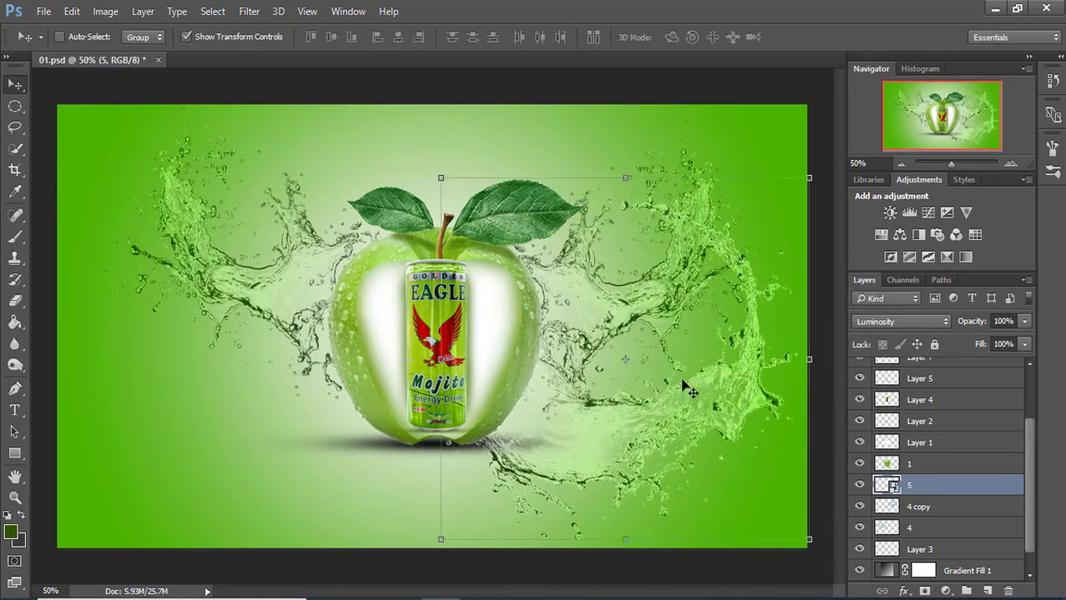
Step: Reposition splash 5 on the right side and rotate it to about 43°
{"action": "mouse_move", "coordinate": [627, 282]}
{"action": "left_mouse_down"}
{"action": "mouse_move", "coordinate": [701, 427]}
{"action": "mouse_move", "coordinate": [717, 403]}
{"action": "left_mouse_up"}
{"action": "key", "text": "ctrl+t"}
{"action": "mouse_move", "coordinate": [801, 218]}
{"action": "left_mouse_down"}
{"action": "mouse_move", "coordinate": [777, 182]}
{"action": "mouse_move", "coordinate": [746, 226]}
{"action": "left_mouse_up"}
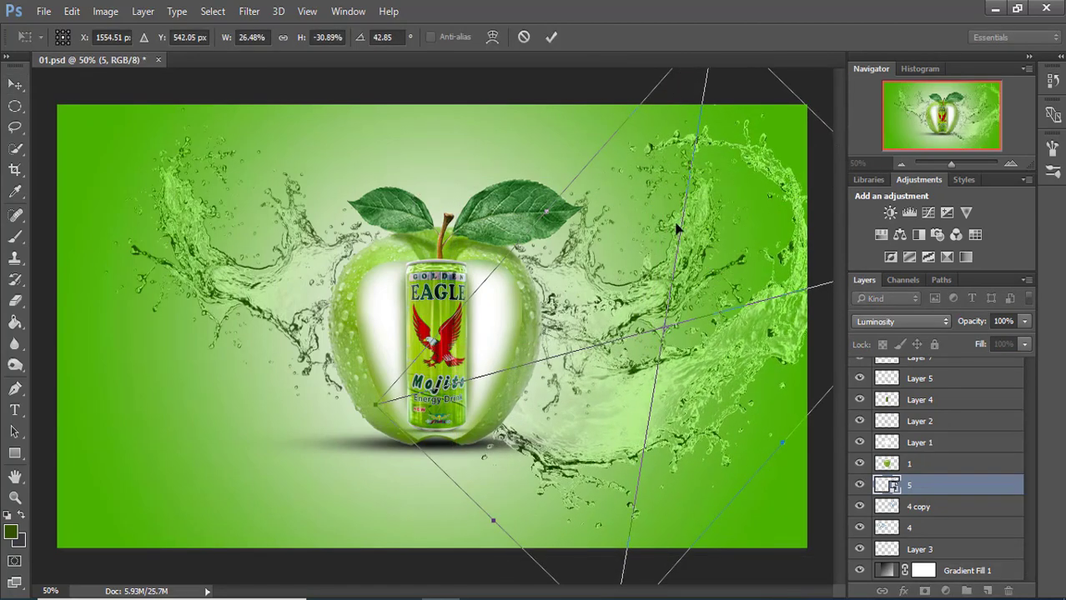
{"action": "left_click", "coordinate": [551, 37]}
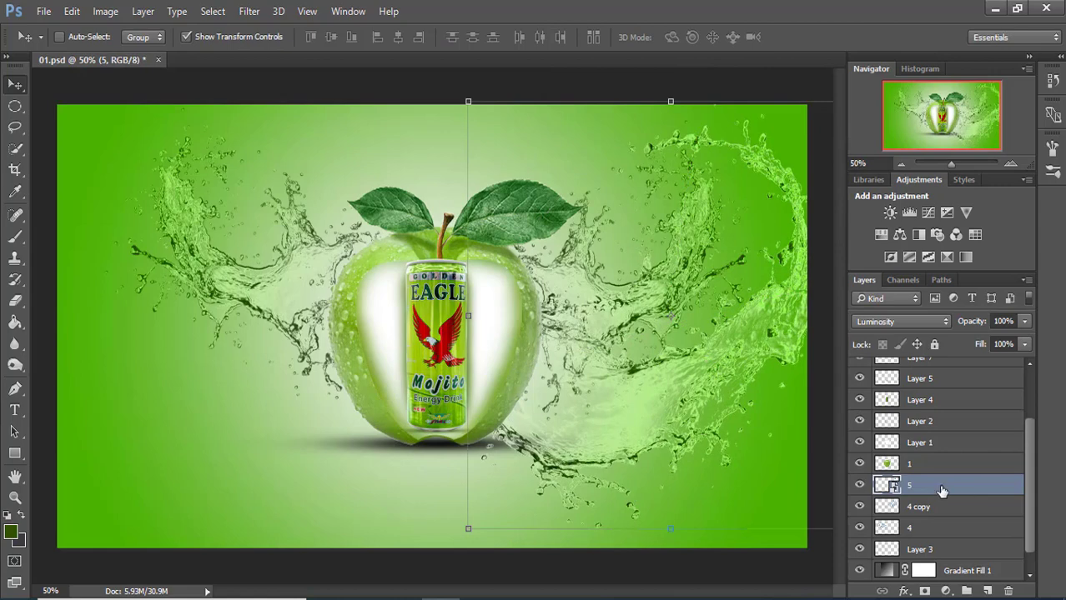
{"action": "right_click", "coordinate": [942, 491]}
Step: Rasterize layer 5, duplicate it as 5 copy, move it left and flip it vertically
{"action": "left_click", "coordinate": [684, 364]}
{"action": "key", "text": "ctrl+t"}
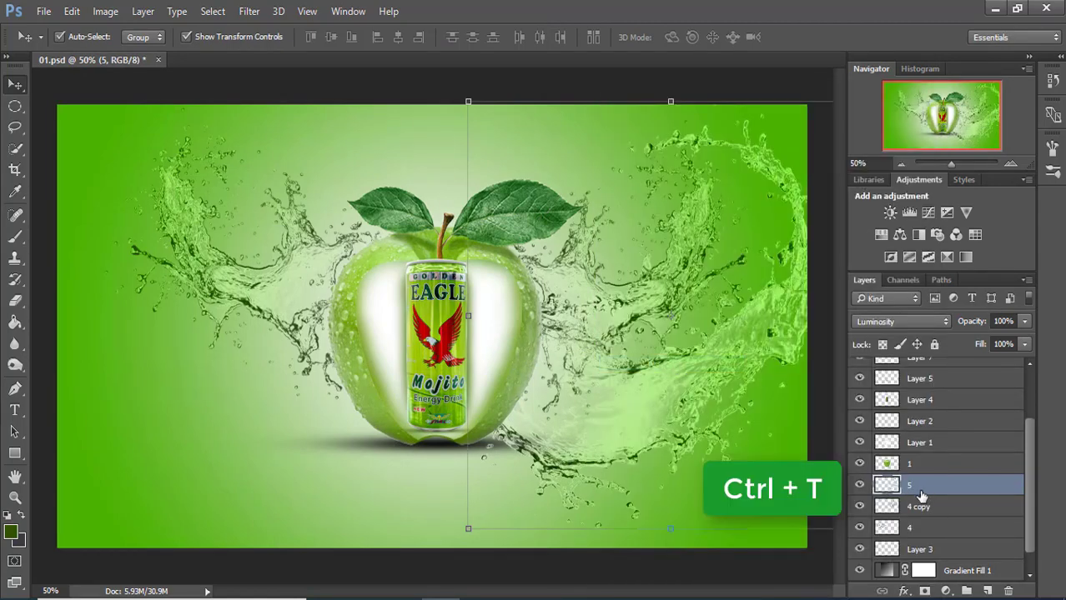
{"action": "key", "text": "ctrl+j"}
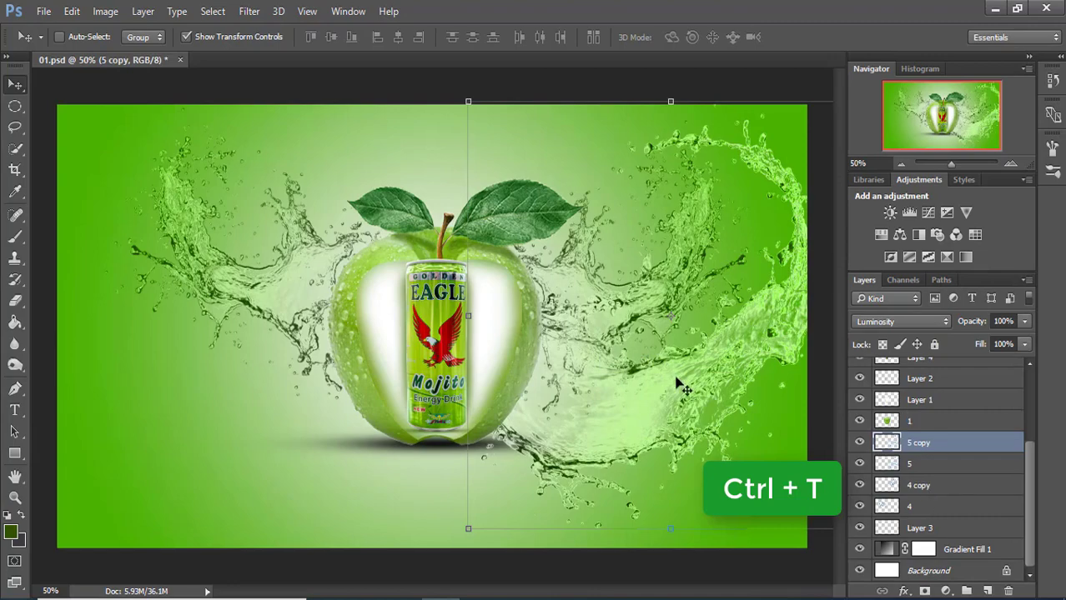
{"action": "mouse_move", "coordinate": [682, 387]}
{"action": "left_mouse_down"}
{"action": "mouse_move", "coordinate": [542, 338]}
{"action": "mouse_move", "coordinate": [267, 301]}
{"action": "left_mouse_up"}
{"action": "left_click_drag", "start_coordinate": [521, 162], "coordinate": [513, 204]}
{"action": "right_click", "coordinate": [283, 293]}
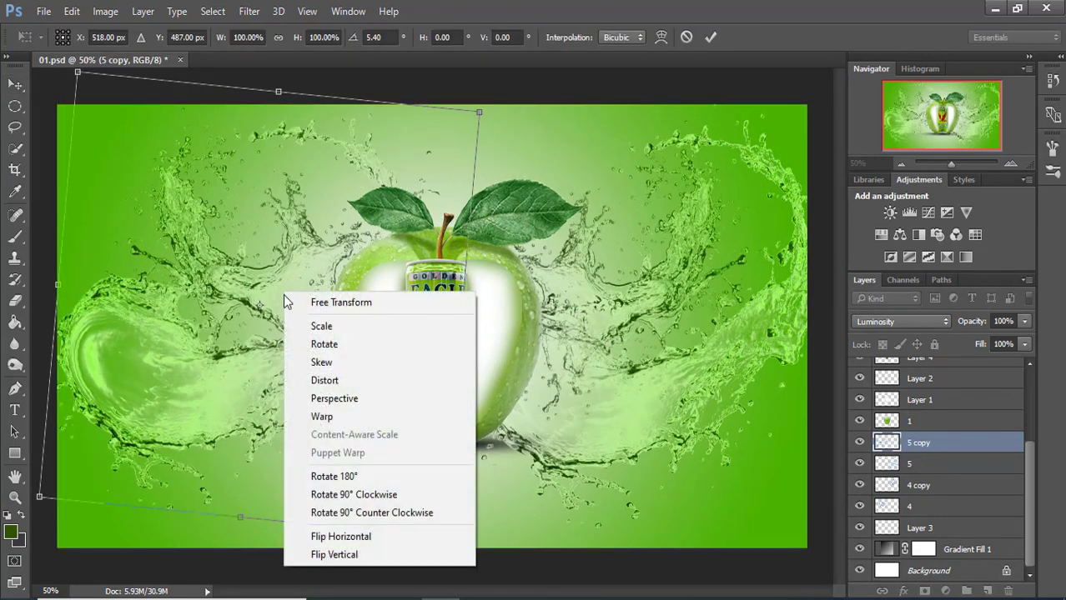
{"action": "left_click", "coordinate": [334, 555]}
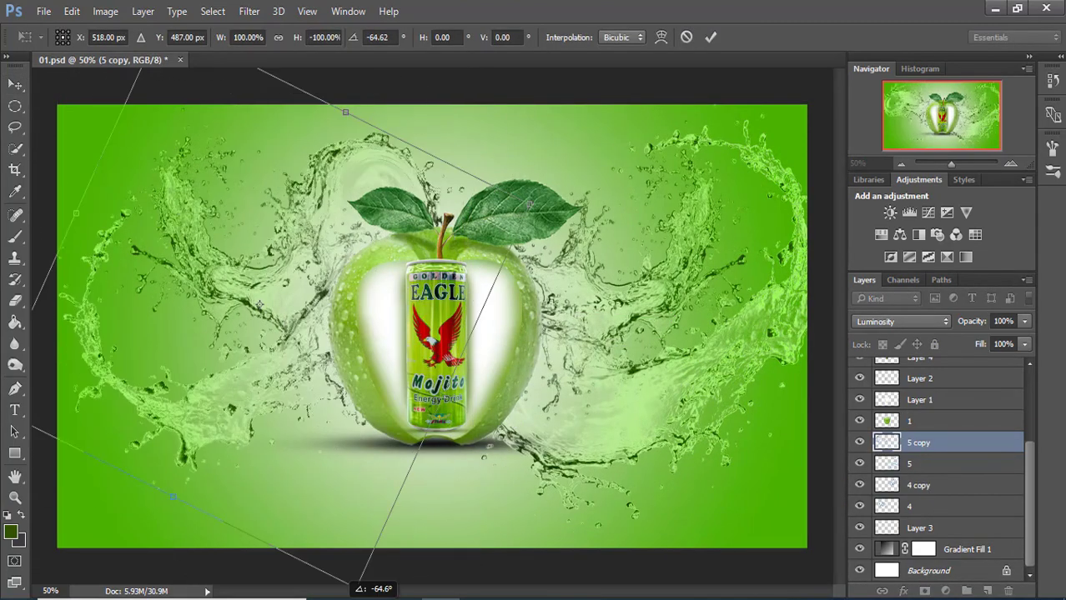
Step: Scale 5 copy to about 86% and rotate it about 22° around the apple's upper left
{"action": "left_click_drag", "start_coordinate": [467, 79], "coordinate": [109, 576]}
{"action": "key", "text": "Return"}
{"action": "left_click_drag", "start_coordinate": [250, 359], "coordinate": [233, 367]}
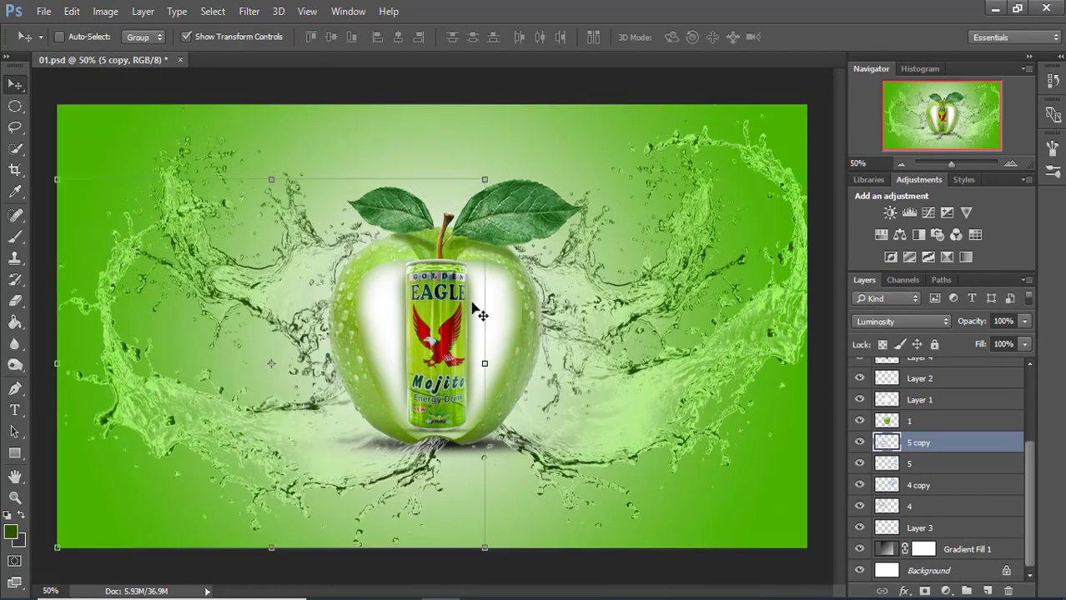
{"action": "left_click_drag", "start_coordinate": [483, 359], "coordinate": [557, 267]}
{"action": "left_click_drag", "start_coordinate": [395, 505], "coordinate": [516, 369]}
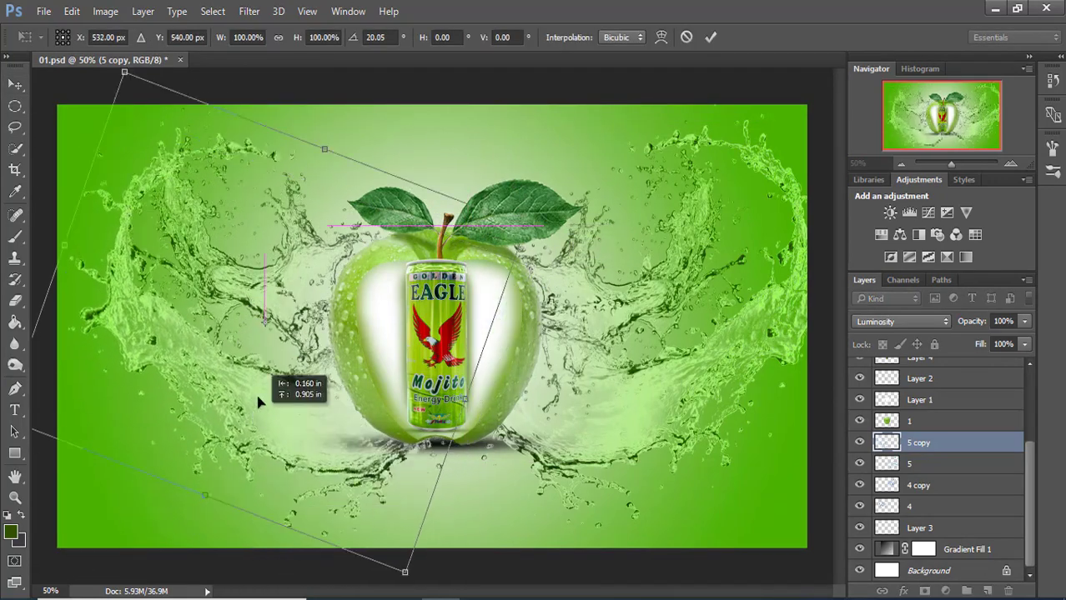
{"action": "left_click_drag", "start_coordinate": [586, 307], "coordinate": [550, 283]}
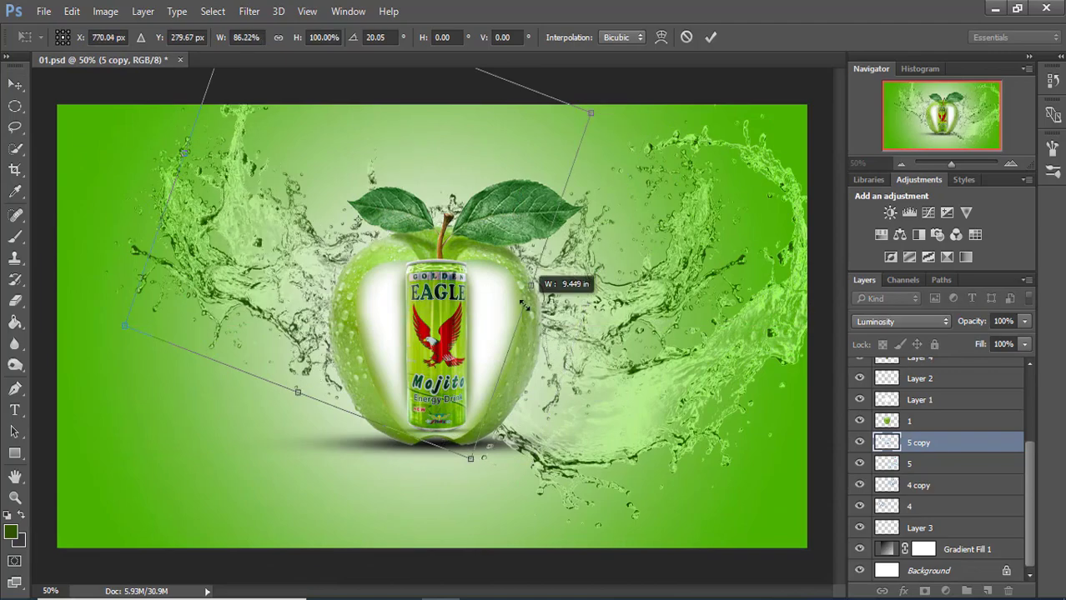
{"action": "left_click_drag", "start_coordinate": [451, 62], "coordinate": [422, 125]}
{"action": "left_click_drag", "start_coordinate": [359, 234], "coordinate": [310, 201]}
{"action": "mouse_move", "coordinate": [636, 188]}
{"action": "left_mouse_down"}
{"action": "mouse_move", "coordinate": [569, 365]}
{"action": "mouse_move", "coordinate": [459, 417]}
{"action": "left_mouse_up"}
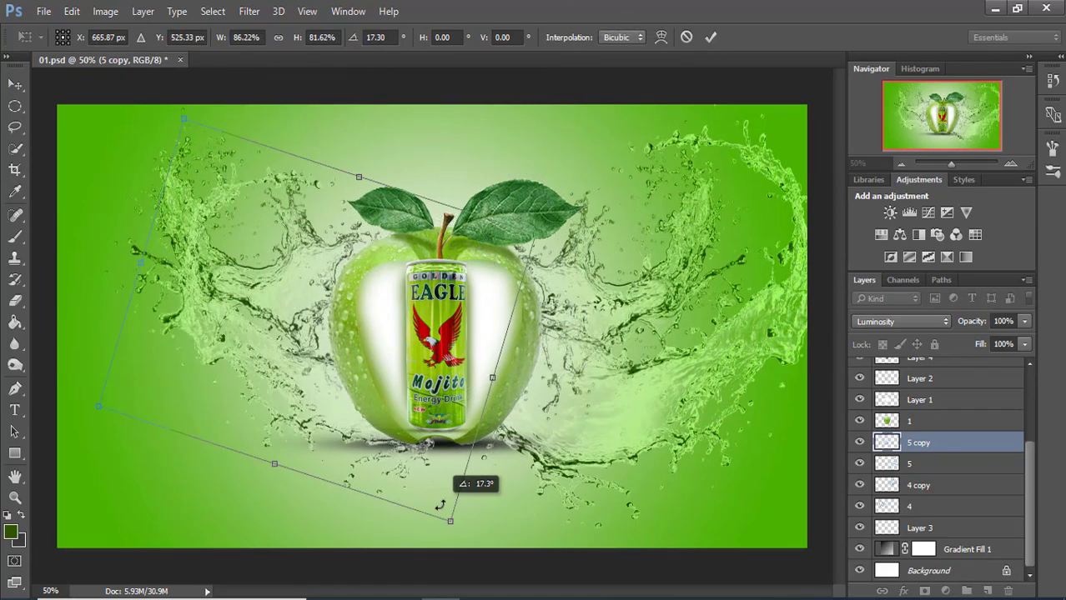
{"action": "left_click_drag", "start_coordinate": [334, 275], "coordinate": [322, 243]}
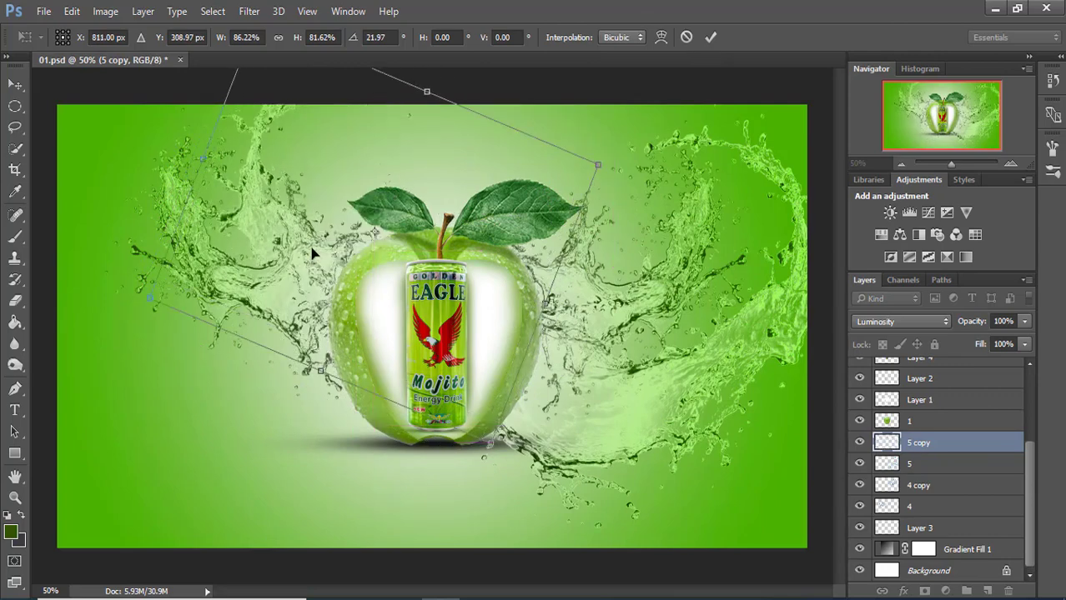
{"action": "left_click", "coordinate": [710, 37]}
Step: Lower the layer 4 splash slightly and duplicate it as 4 copy 2 toward the top centre
{"action": "left_click", "coordinate": [931, 511]}
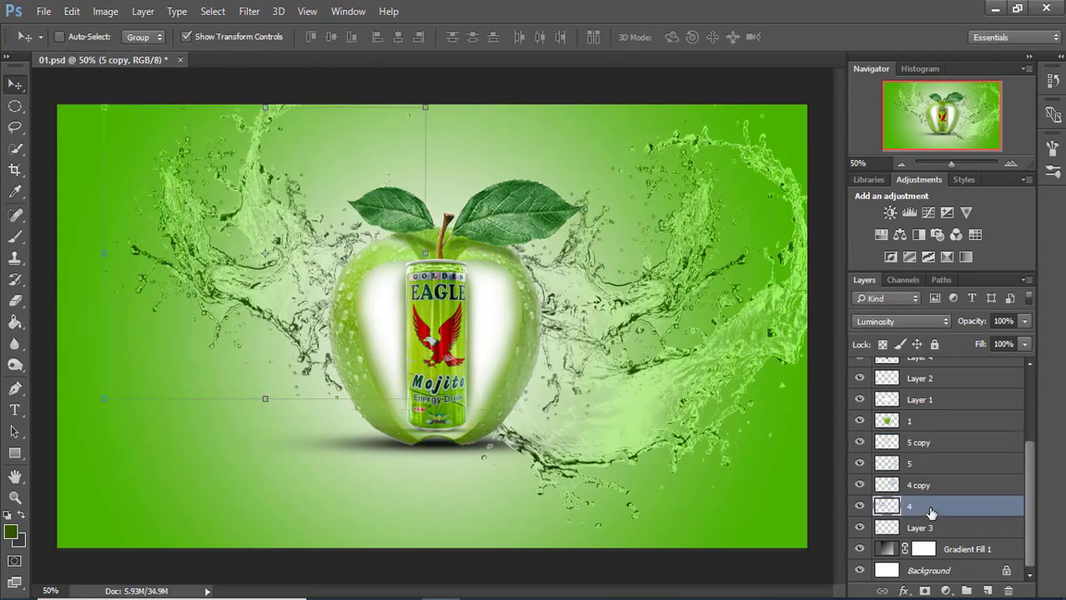
{"action": "left_click_drag", "start_coordinate": [192, 304], "coordinate": [200, 315]}
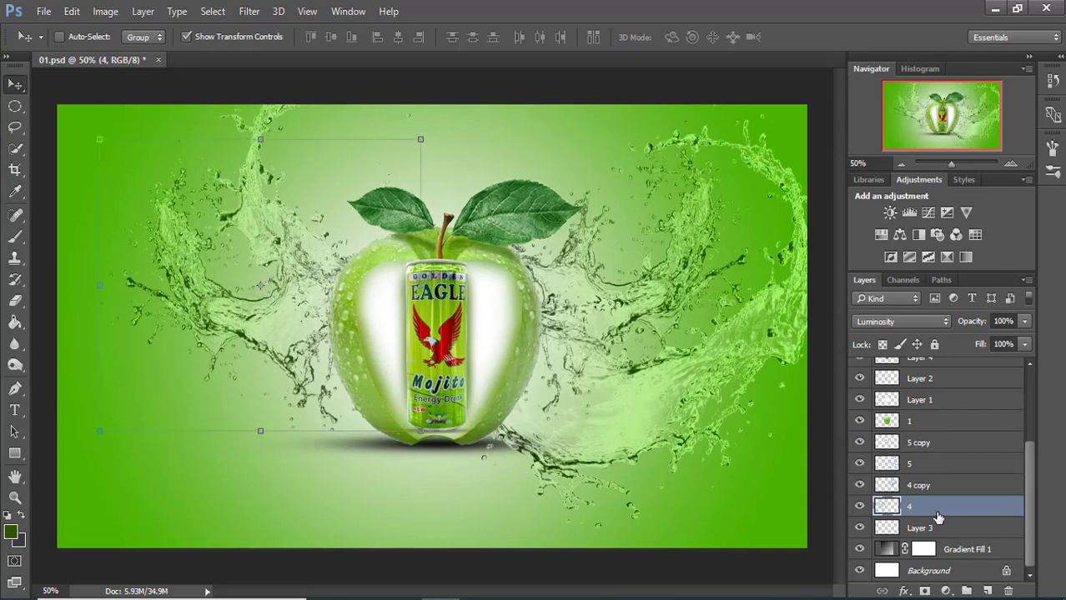
{"action": "key", "text": "ctrl+t"}
{"action": "key", "text": "ctrl+j"}
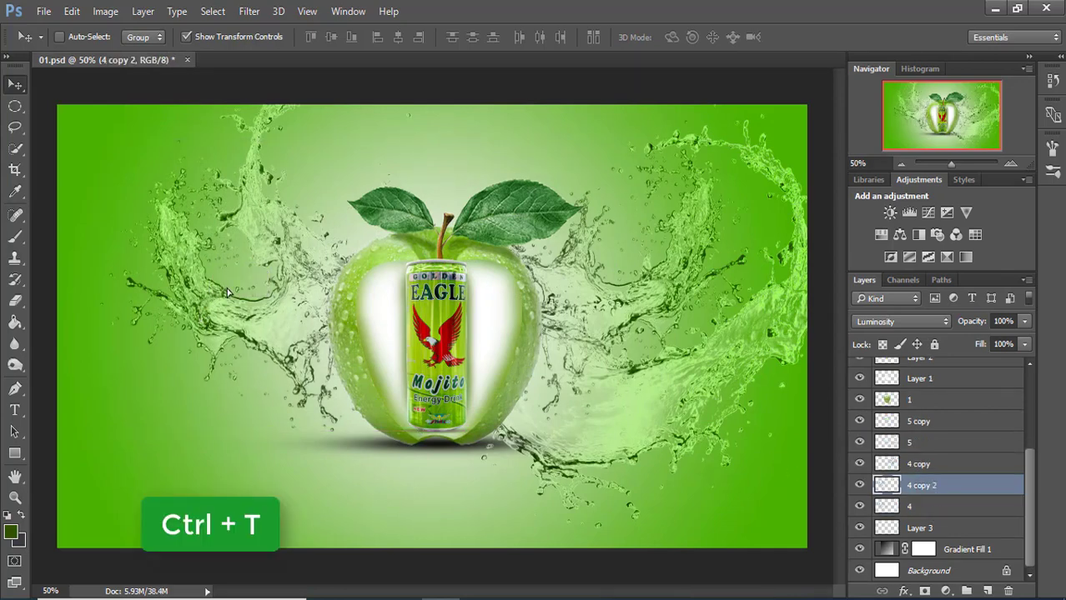
{"action": "left_click_drag", "start_coordinate": [214, 295], "coordinate": [422, 241]}
Step: Rotate 4 copy 2 about 97° and shrink it near 88% behind the apple's top
{"action": "mouse_move", "coordinate": [636, 406]}
{"action": "left_mouse_down"}
{"action": "mouse_move", "coordinate": [589, 502]}
{"action": "mouse_move", "coordinate": [481, 574]}
{"action": "left_mouse_up"}
{"action": "left_click_drag", "start_coordinate": [502, 285], "coordinate": [477, 342]}
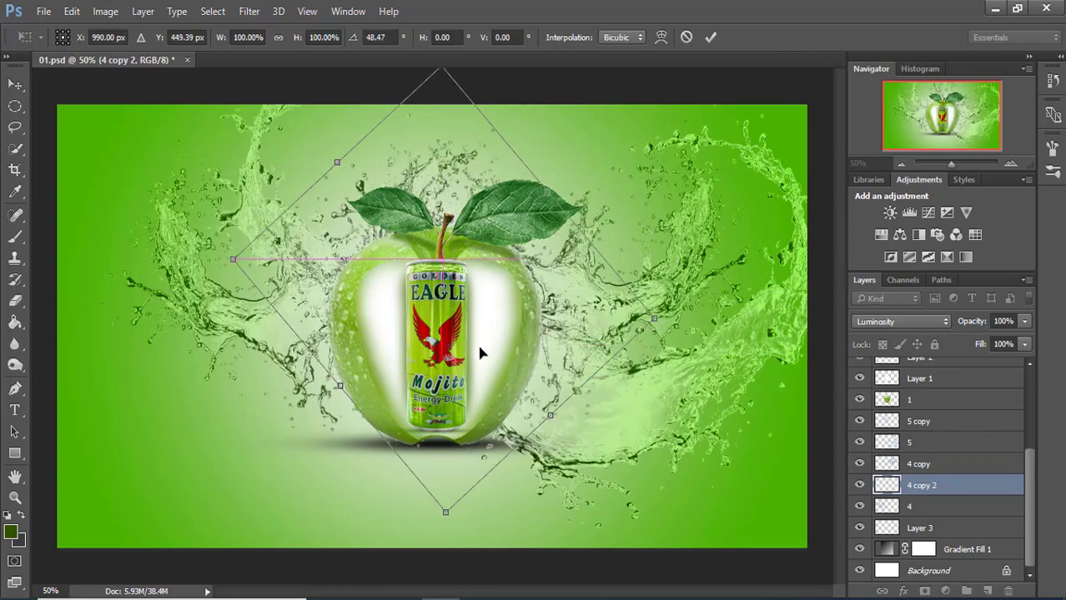
{"action": "mouse_move", "coordinate": [275, 250]}
{"action": "left_mouse_down"}
{"action": "mouse_move", "coordinate": [367, 370]}
{"action": "mouse_move", "coordinate": [475, 296]}
{"action": "left_mouse_up"}
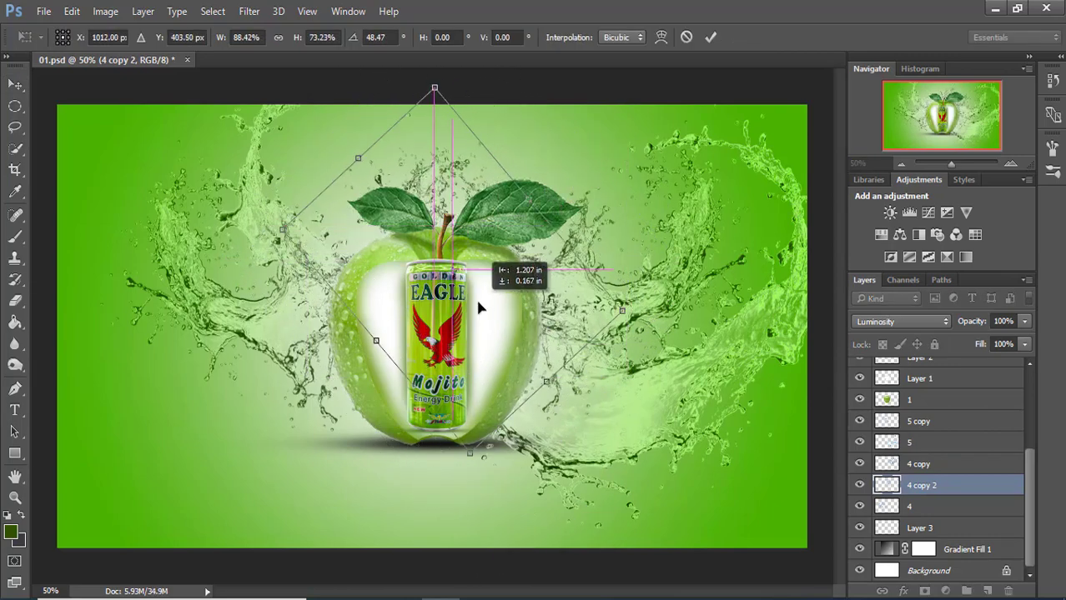
{"action": "left_click_drag", "start_coordinate": [653, 350], "coordinate": [573, 515]}
{"action": "left_click_drag", "start_coordinate": [486, 321], "coordinate": [475, 271]}
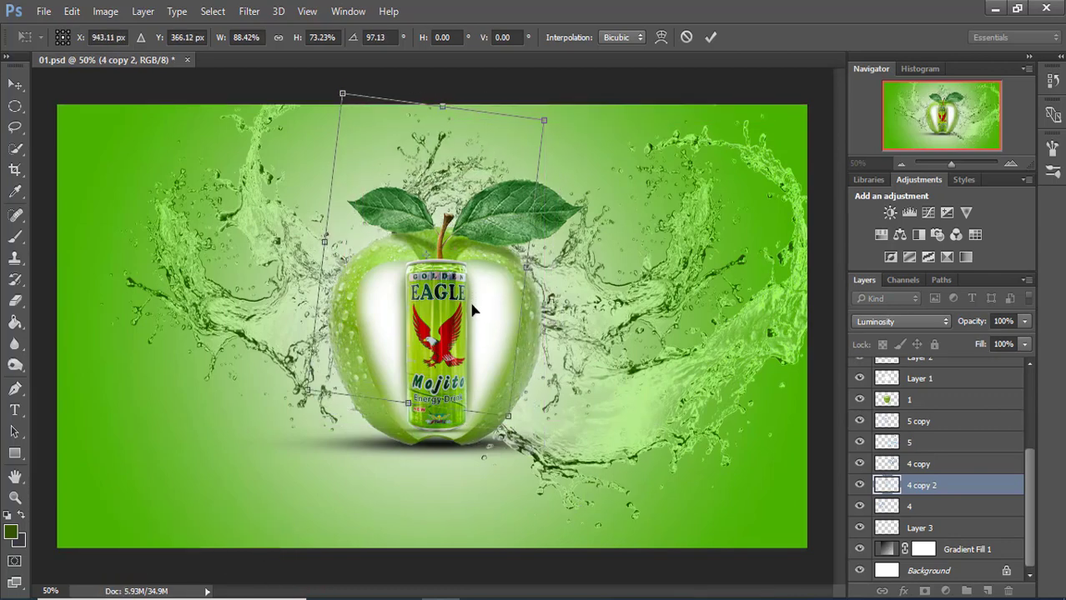
{"action": "key", "text": "Return"}
{"action": "key", "text": "ctrl+minus"}
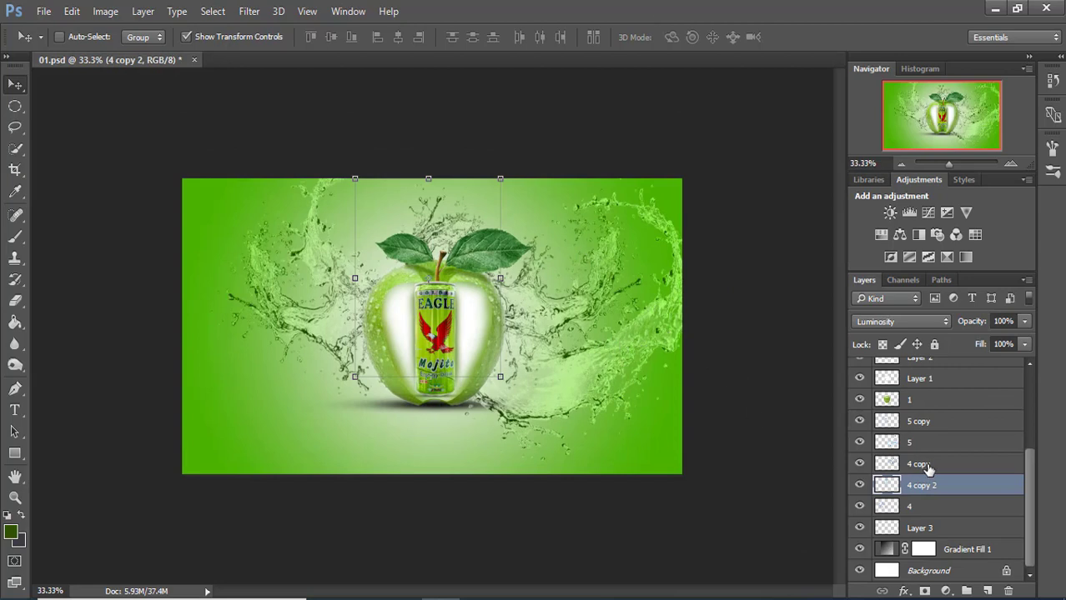
Step: Shrink splash layer 5, rotate it about 6° clockwise and move it down-left
{"action": "left_click", "coordinate": [928, 469]}
{"action": "left_click", "coordinate": [928, 449]}
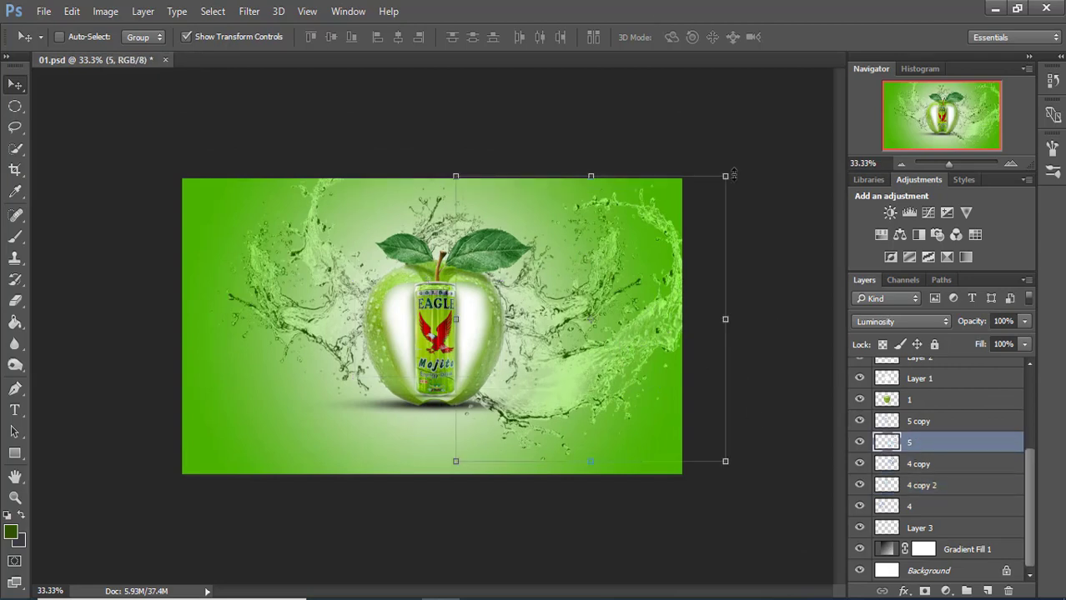
{"action": "left_click_drag", "start_coordinate": [725, 176], "coordinate": [699, 203]}
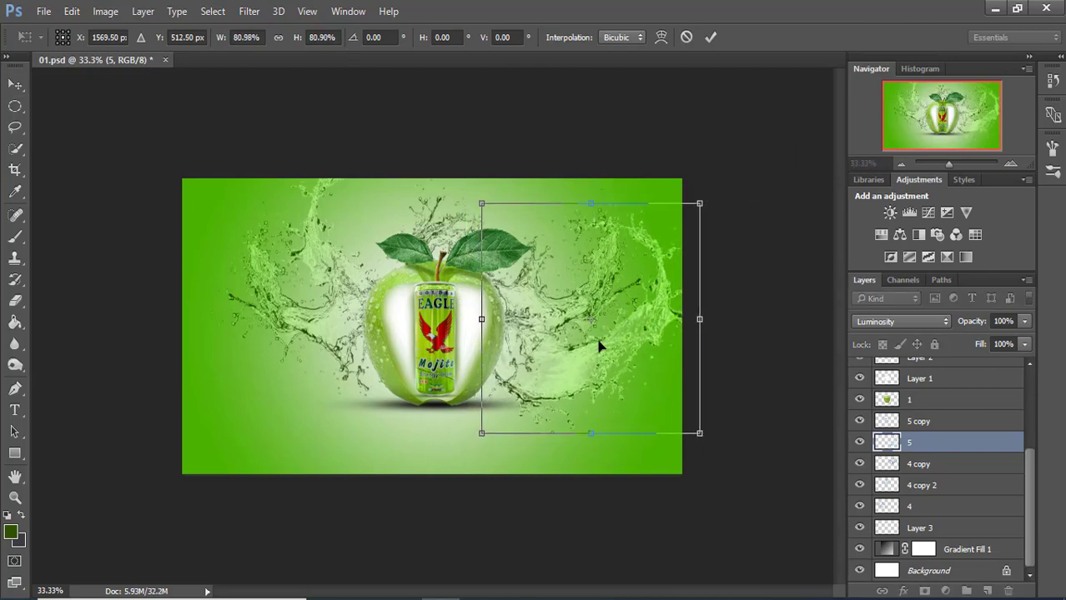
{"action": "left_click_drag", "start_coordinate": [598, 345], "coordinate": [594, 323]}
{"action": "left_click_drag", "start_coordinate": [705, 417], "coordinate": [702, 440]}
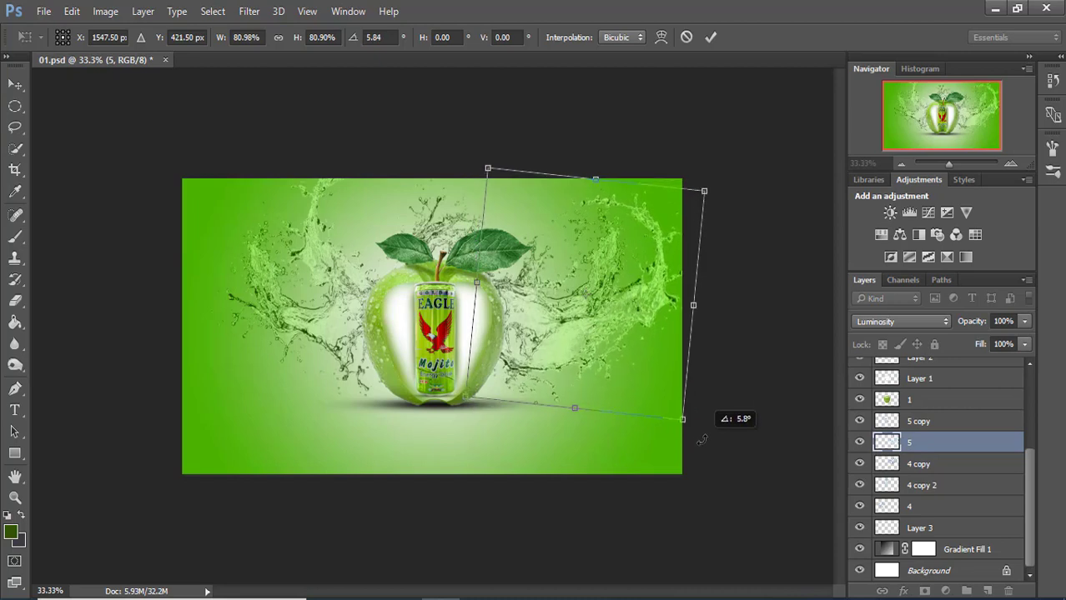
{"action": "left_click_drag", "start_coordinate": [605, 340], "coordinate": [590, 353]}
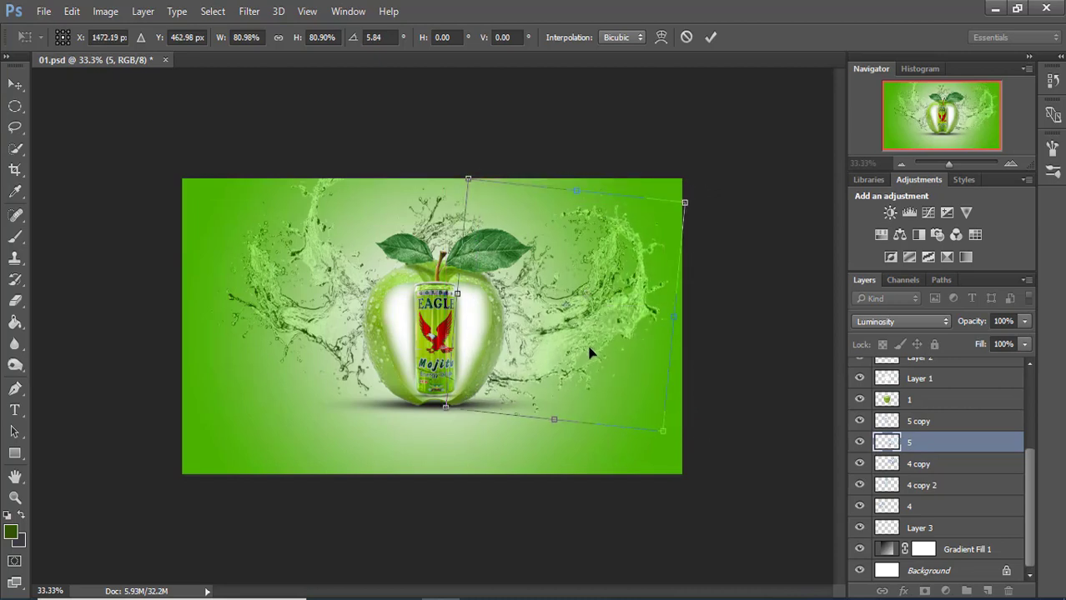
{"action": "left_click", "coordinate": [708, 38]}
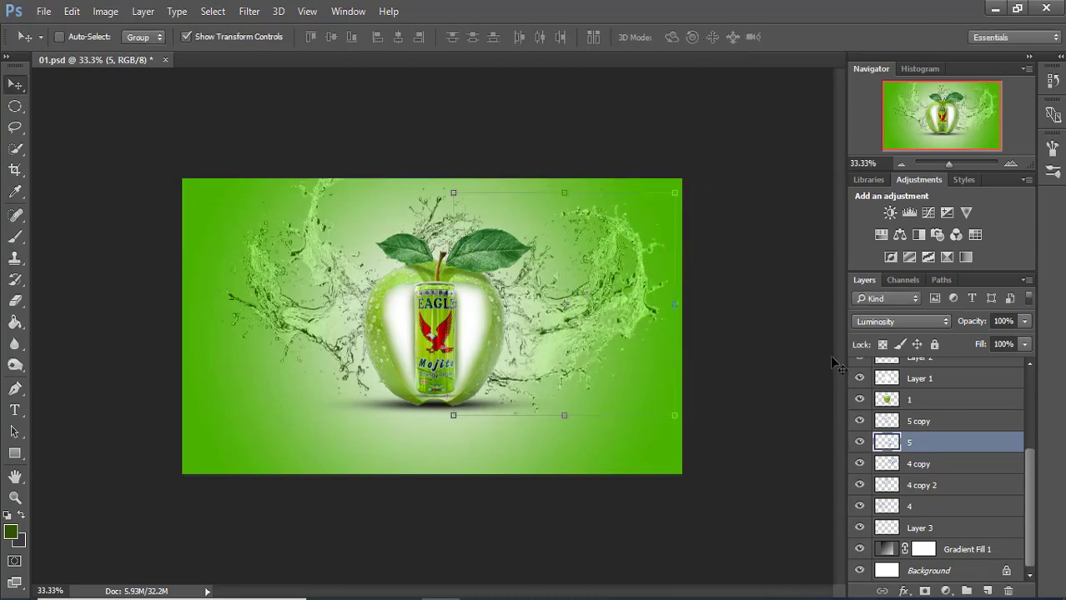
Step: Nudge the 4 copy splash slightly and zoom the canvas to 50%
{"action": "left_click", "coordinate": [920, 424]}
{"action": "left_click", "coordinate": [916, 465]}
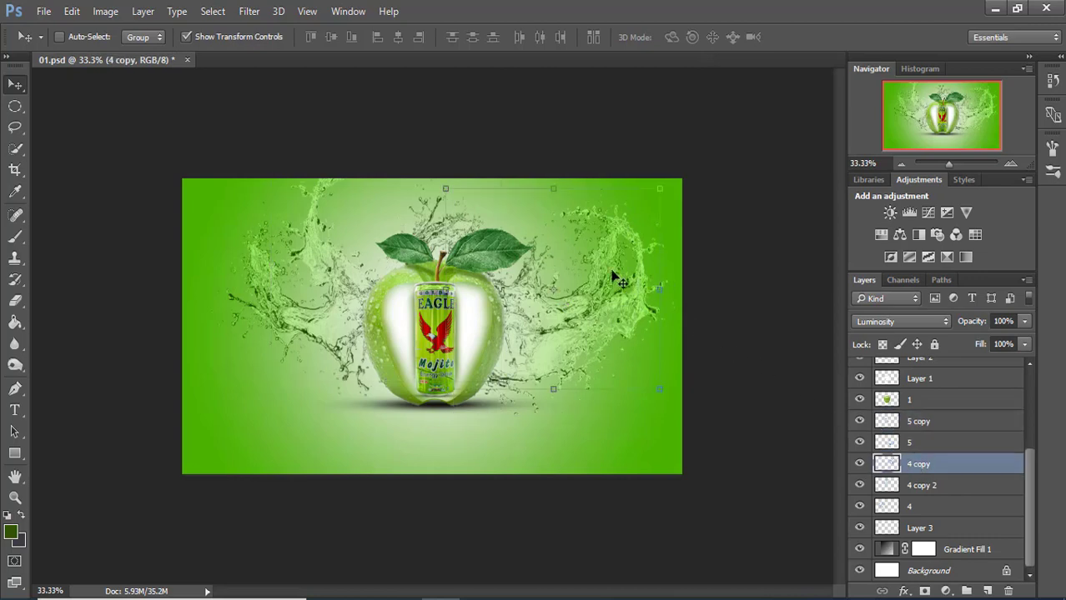
{"action": "left_click_drag", "start_coordinate": [615, 278], "coordinate": [602, 277]}
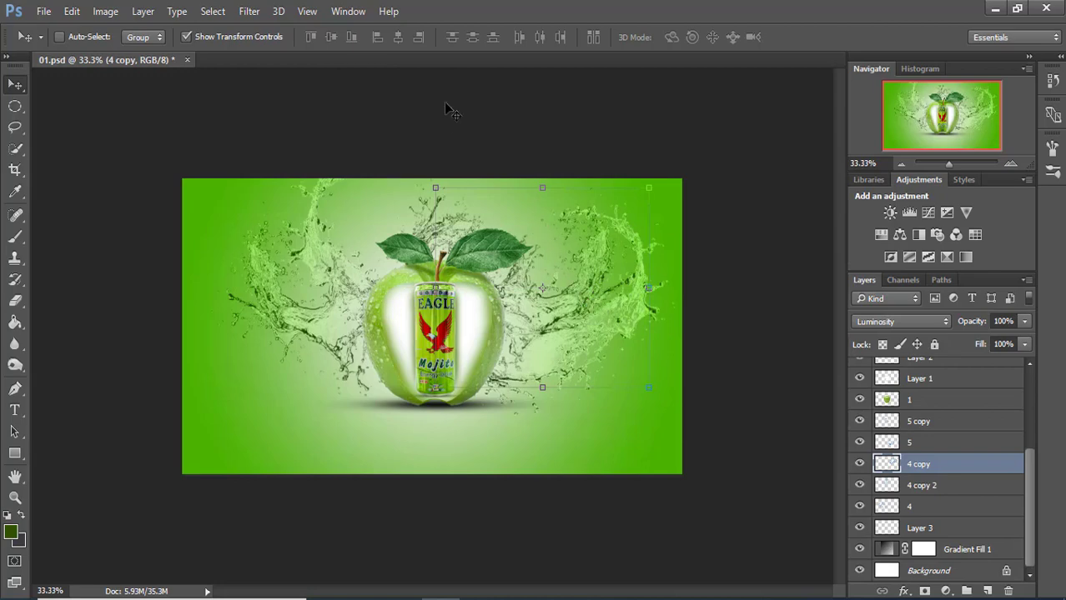
{"action": "left_click", "coordinate": [15, 106]}
{"action": "key", "text": "ctrl+plus"}
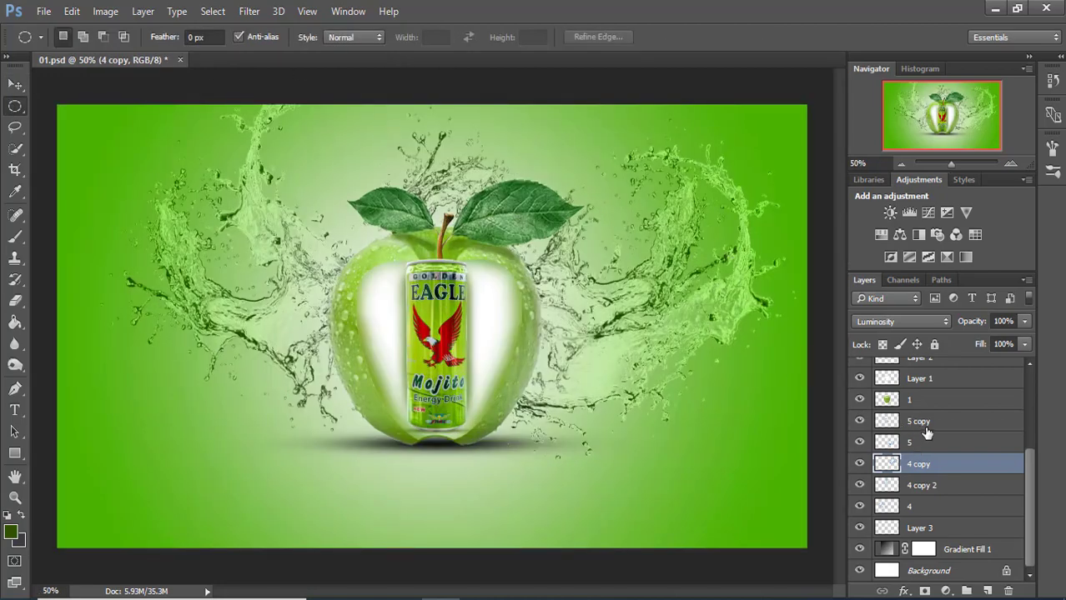
{"action": "left_click", "coordinate": [927, 427]}
{"action": "left_click", "coordinate": [16, 85]}
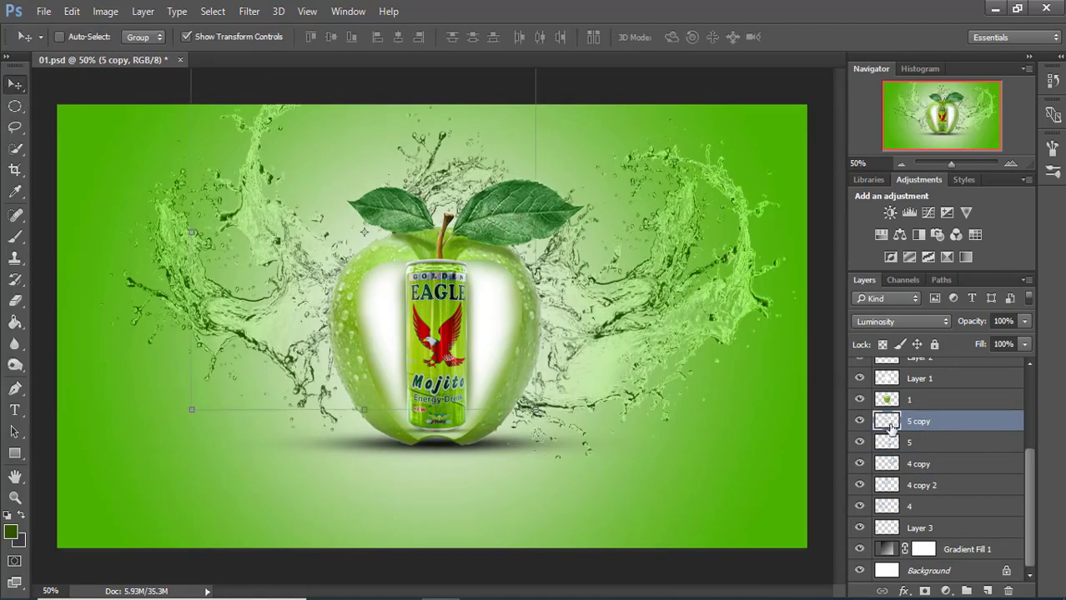
Step: Enlarge splash layer 5, move it down-left and tilt it to about 14.65°
{"action": "left_click", "coordinate": [914, 447]}
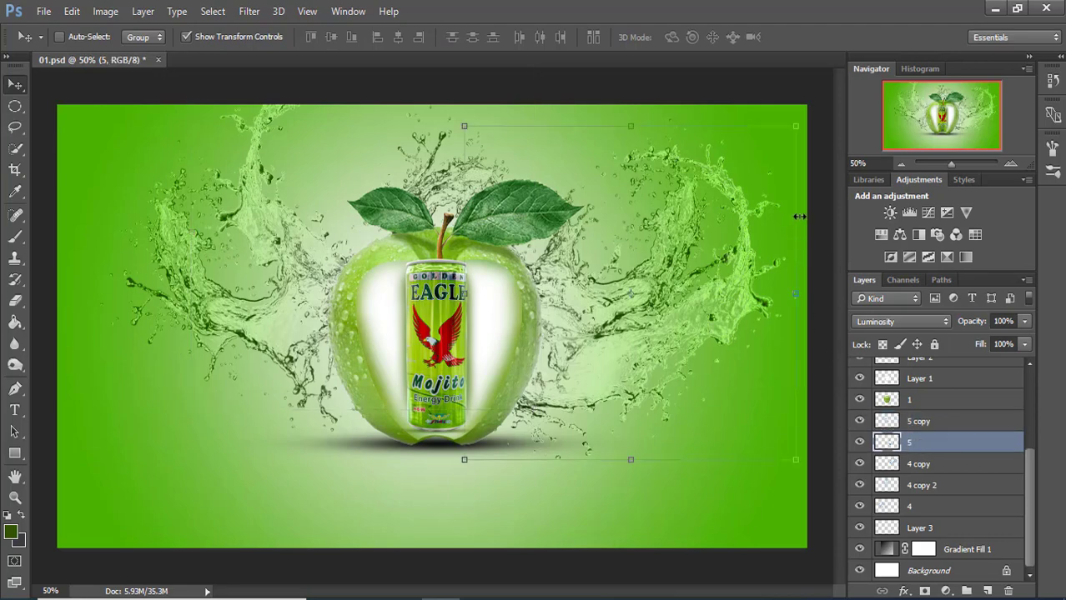
{"action": "left_click_drag", "start_coordinate": [794, 129], "coordinate": [785, 142]}
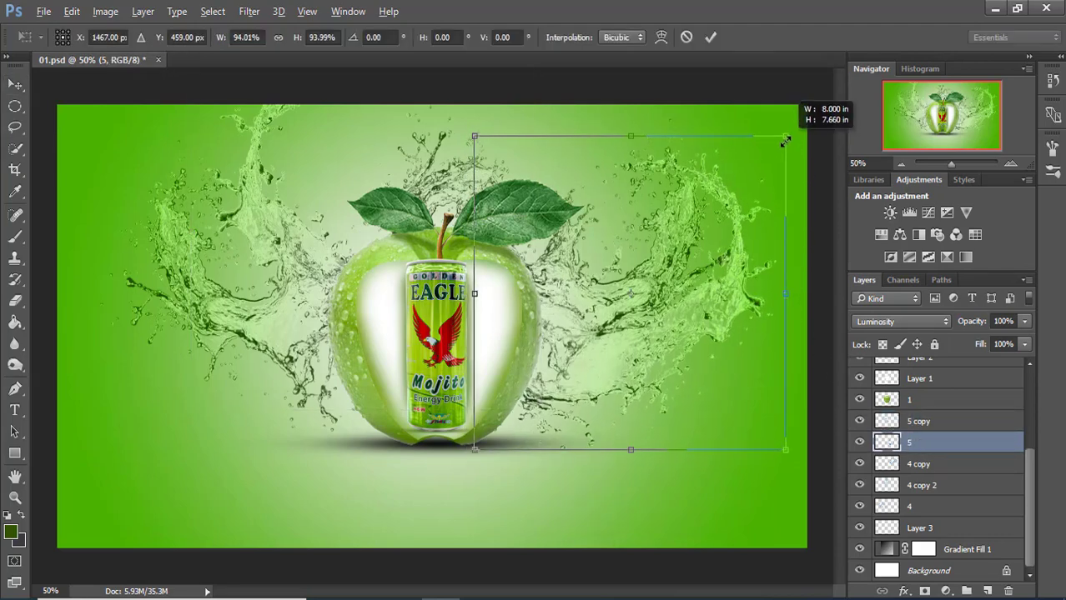
{"action": "left_click_drag", "start_coordinate": [697, 295], "coordinate": [678, 304]}
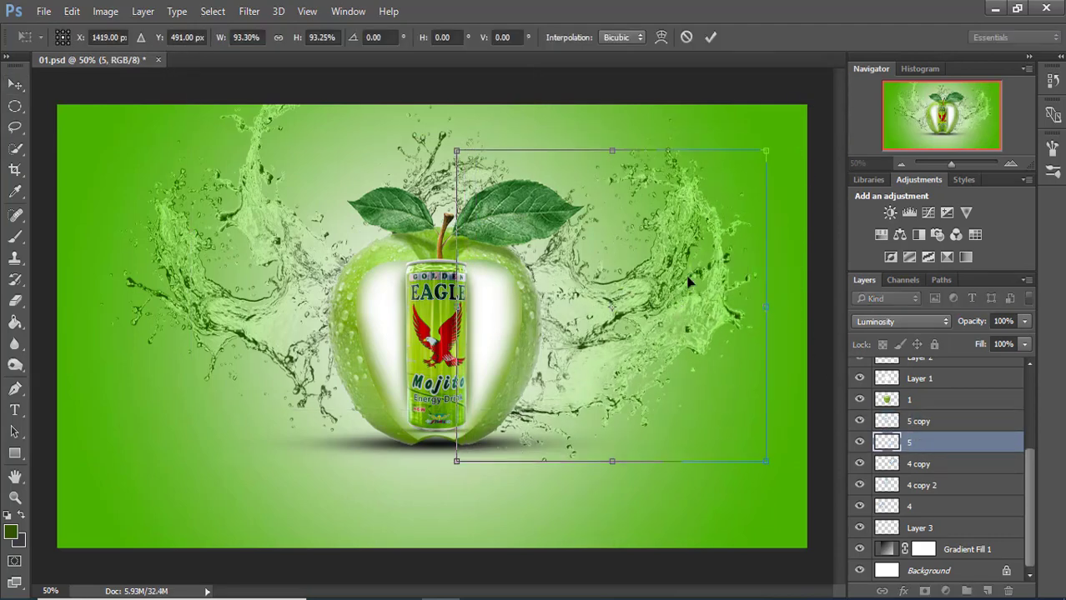
{"action": "left_click_drag", "start_coordinate": [780, 149], "coordinate": [802, 207]}
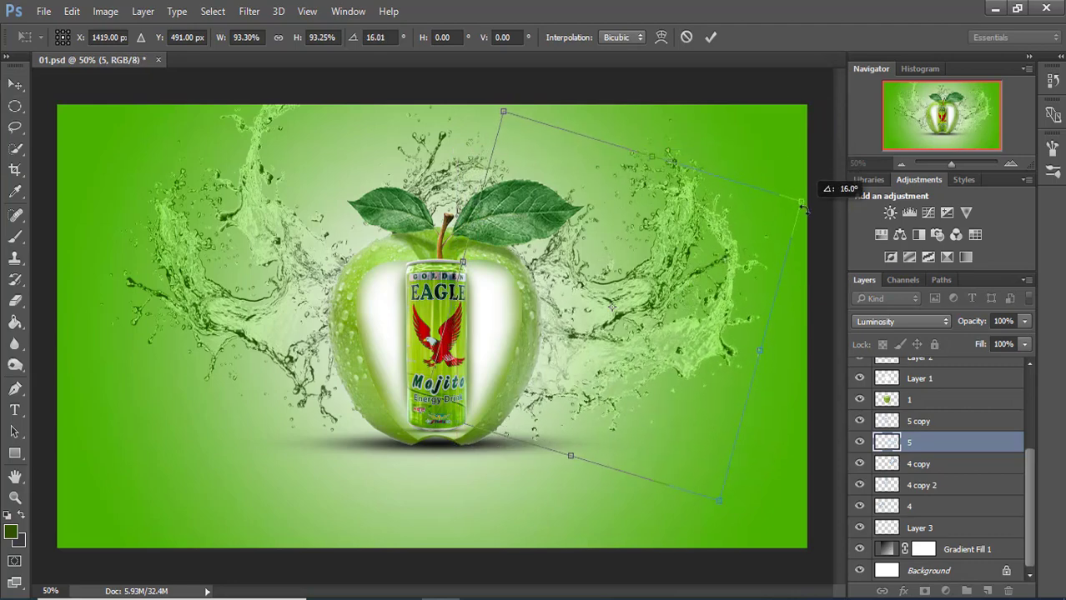
{"action": "left_click_drag", "start_coordinate": [776, 358], "coordinate": [788, 349]}
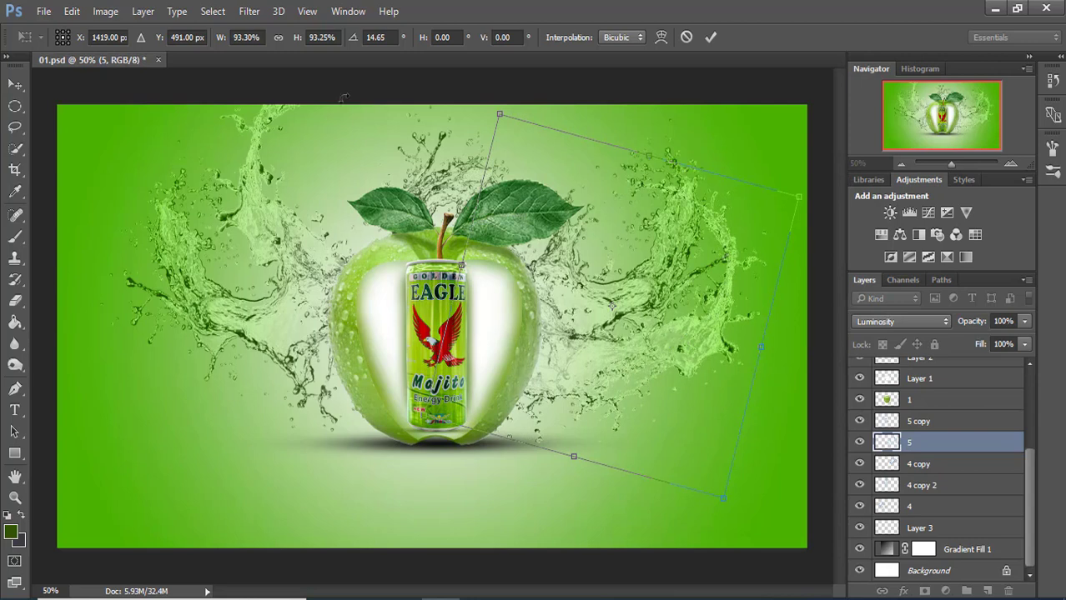
{"action": "left_click", "coordinate": [710, 48]}
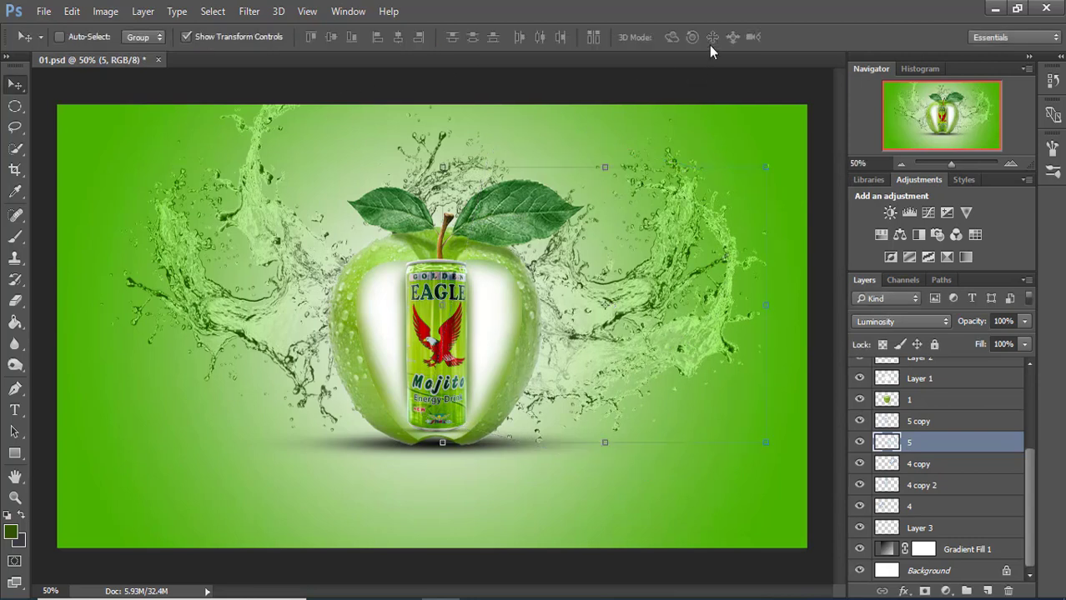
Step: Load apple layer 1's outline as a selection and set the foreground colour to #214d00
{"action": "left_click", "coordinate": [904, 402]}
{"action": "left_click", "coordinate": [886, 399], "text": "ctrl"}
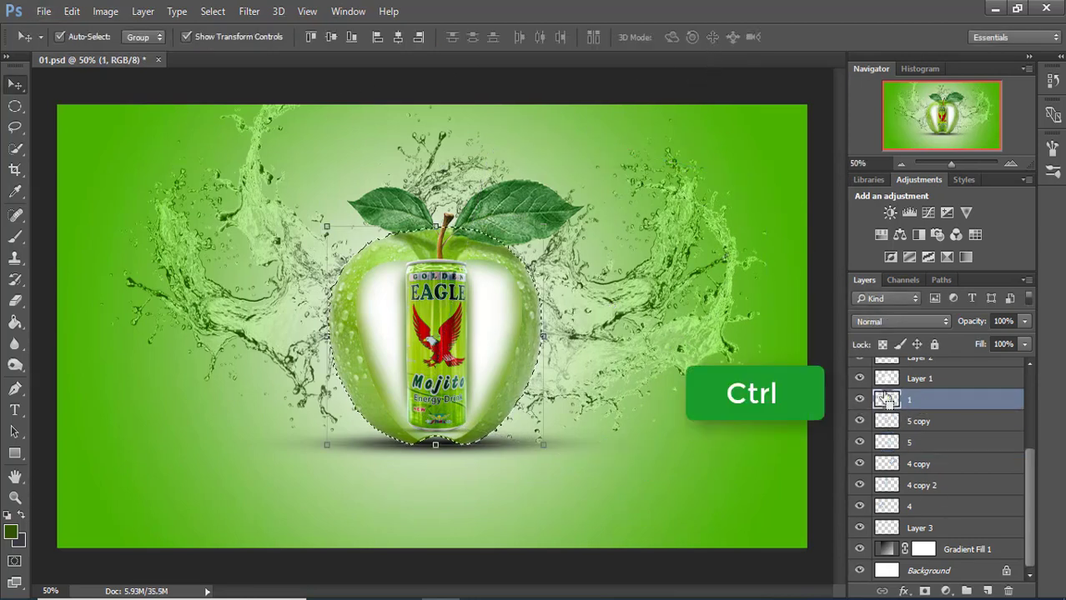
{"action": "left_click", "coordinate": [10, 531]}
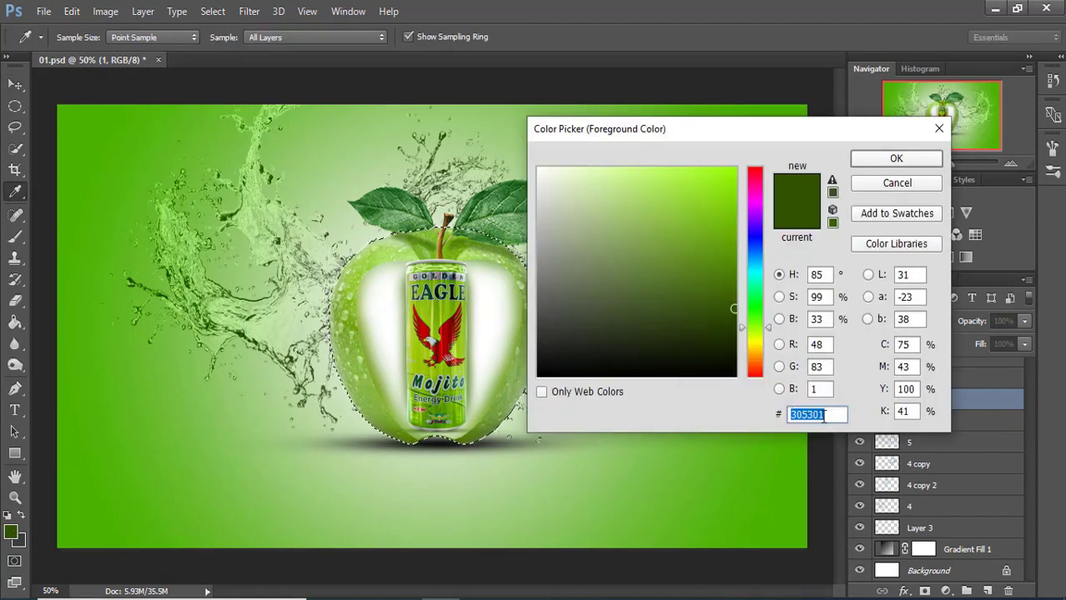
{"action": "type", "text": "21"}
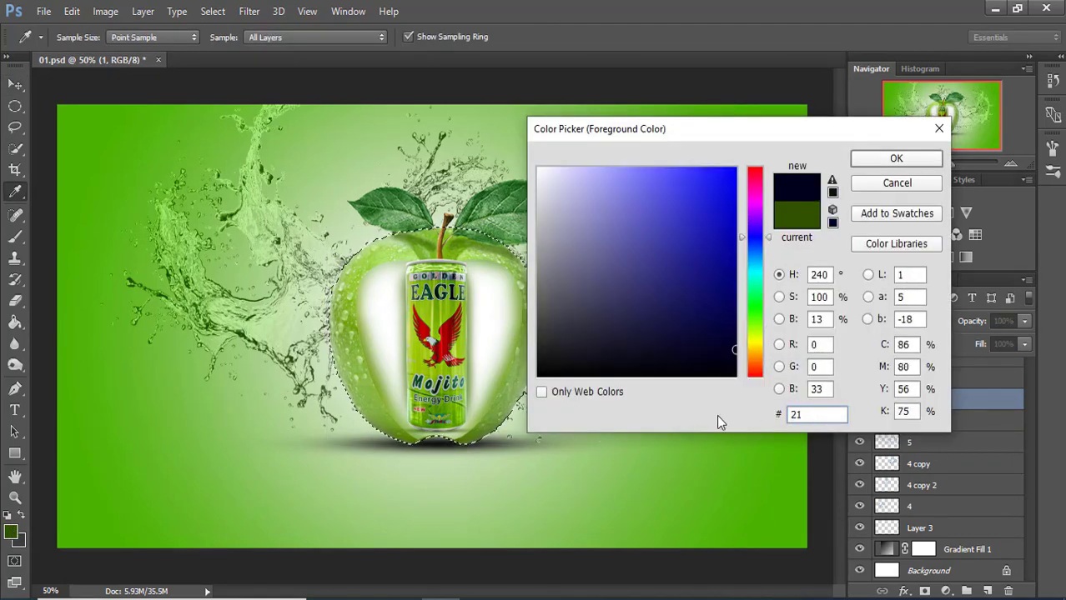
{"action": "type", "text": "4d00"}
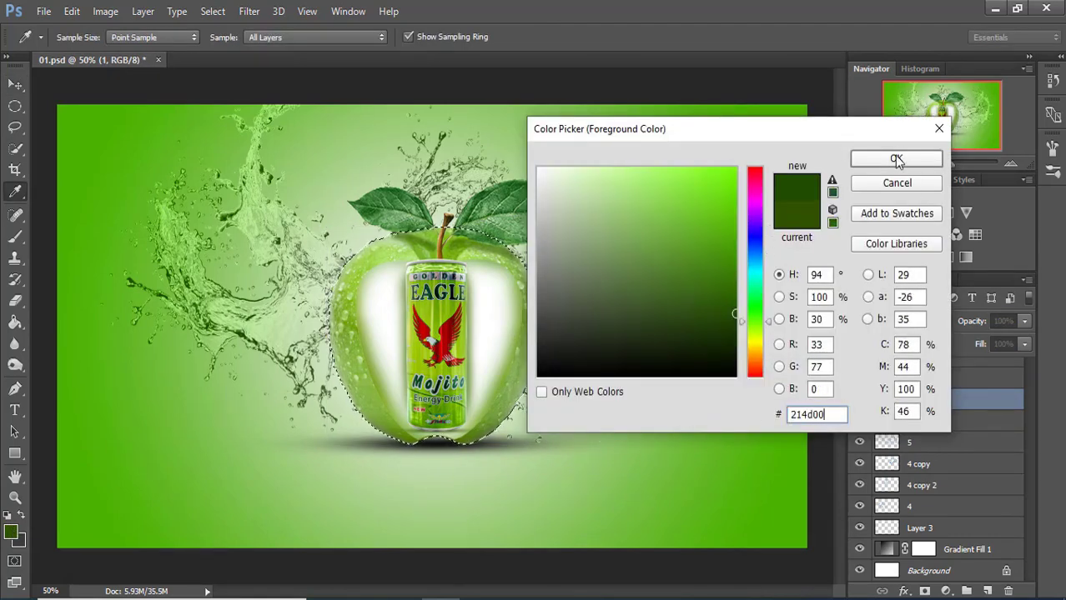
{"action": "left_click", "coordinate": [864, 159]}
Step: Choose the Brush tool with a soft round tip sized to 175 px
{"action": "left_click", "coordinate": [16, 237]}
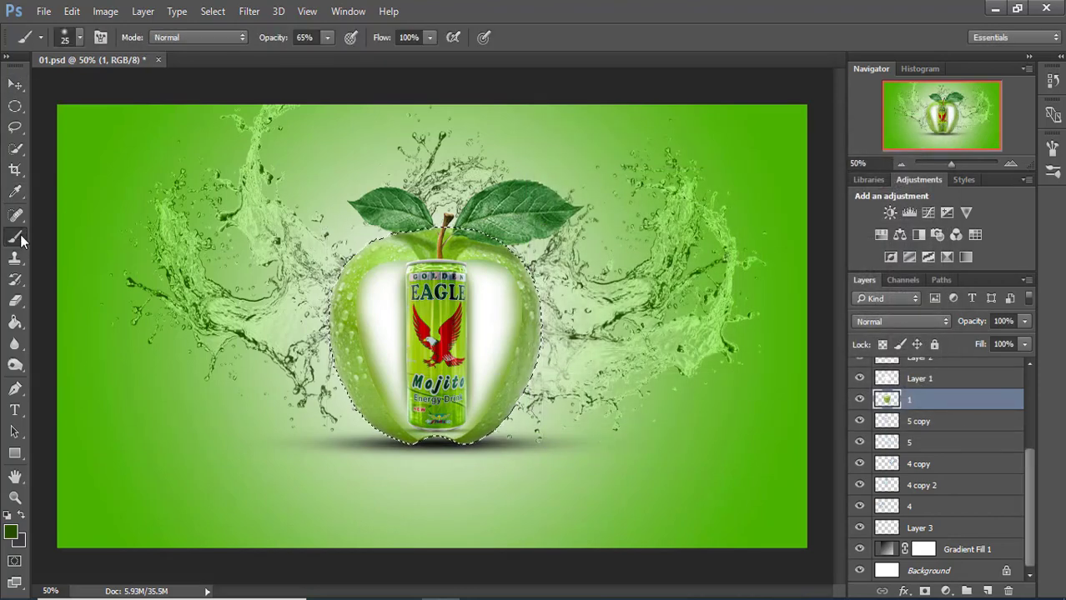
{"action": "right_click", "coordinate": [20, 235]}
{"action": "left_click", "coordinate": [82, 234]}
{"action": "right_click", "coordinate": [147, 174]}
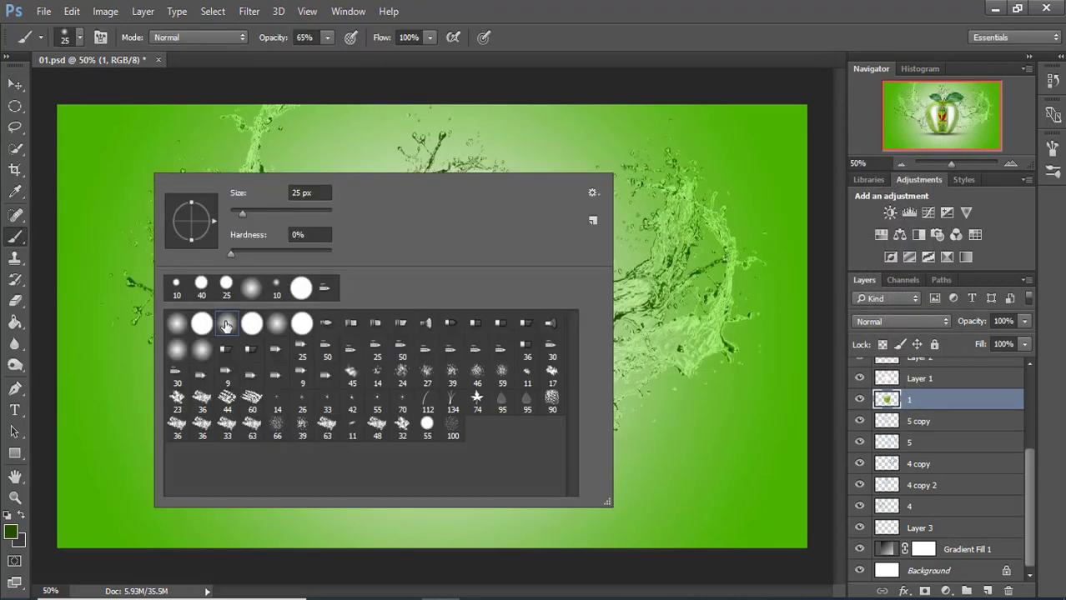
{"action": "double_click", "coordinate": [226, 325]}
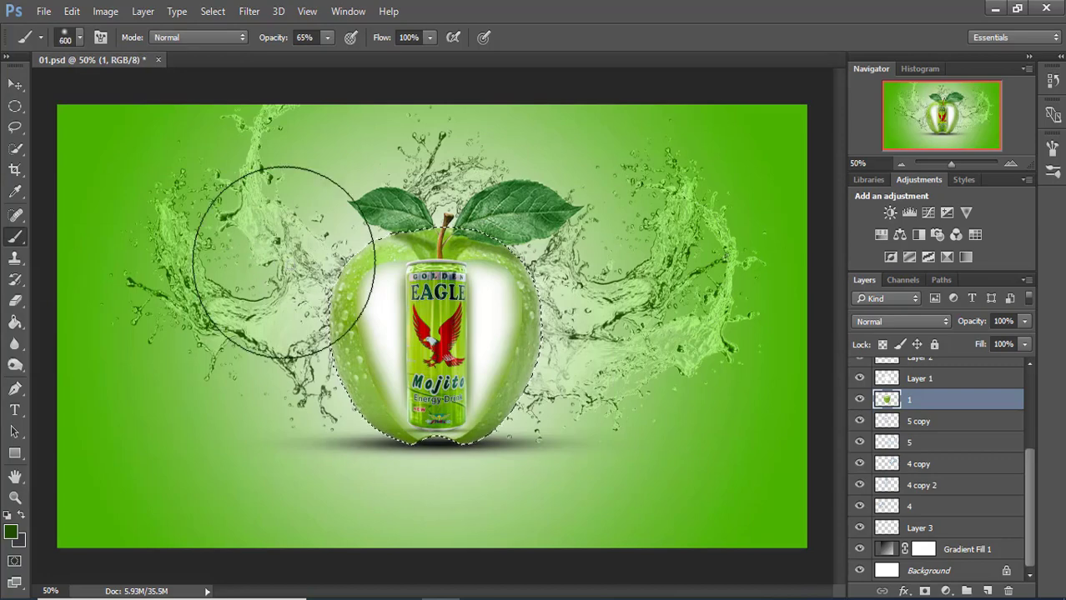
{"action": "key", "text": "bracketleft"}
{"action": "key", "text": "bracketleft"}
{"action": "key", "text": "bracketleft"}
{"action": "key", "text": "ctrl+plus"}
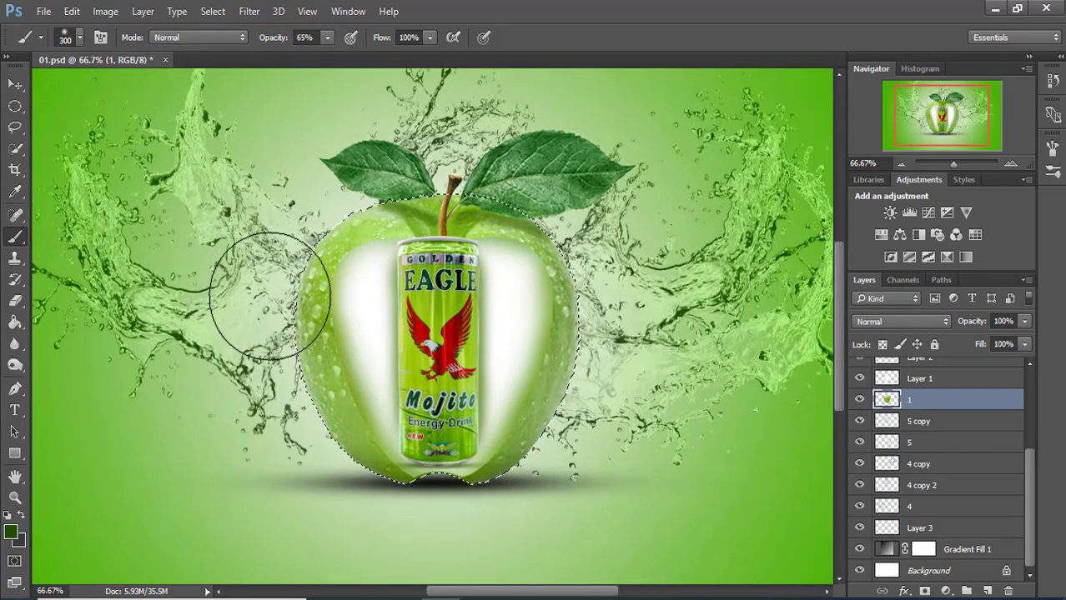
{"action": "key", "text": "bracketleft"}
{"action": "key", "text": "bracketleft"}
{"action": "key", "text": "bracketleft"}
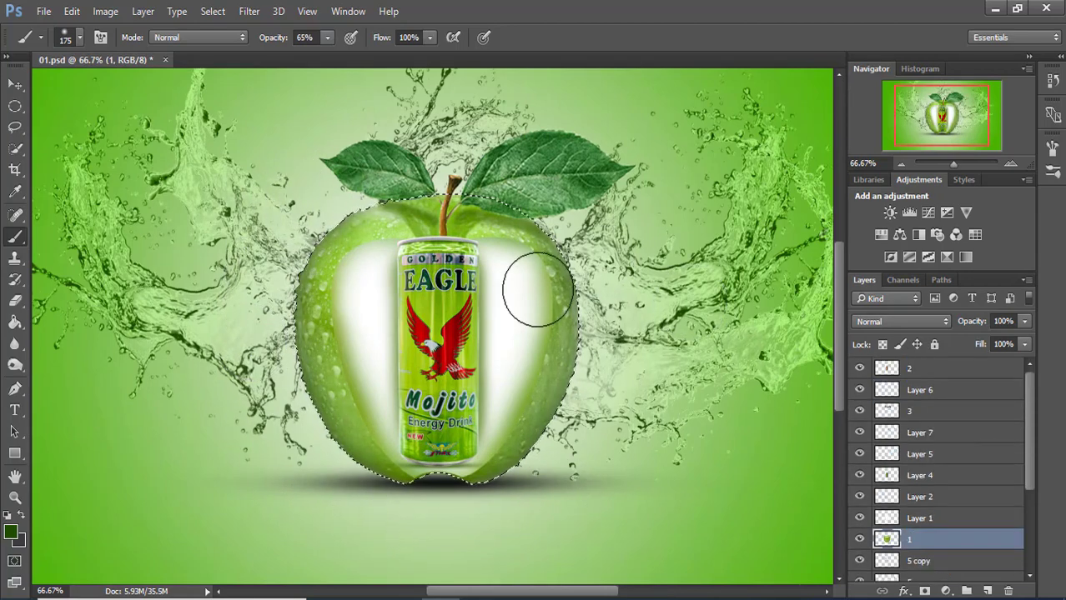
Step: Load the can layer 2 outline as a selection and add a new empty layer above it
{"action": "left_click", "coordinate": [917, 367]}
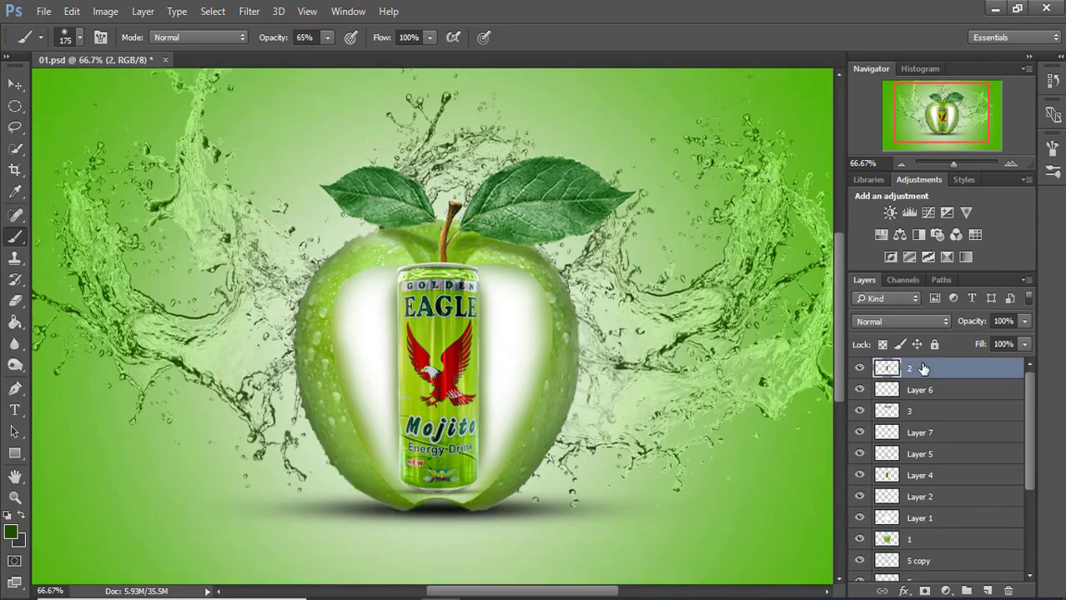
{"action": "left_click", "coordinate": [860, 370]}
{"action": "left_click", "coordinate": [888, 375], "text": "ctrl"}
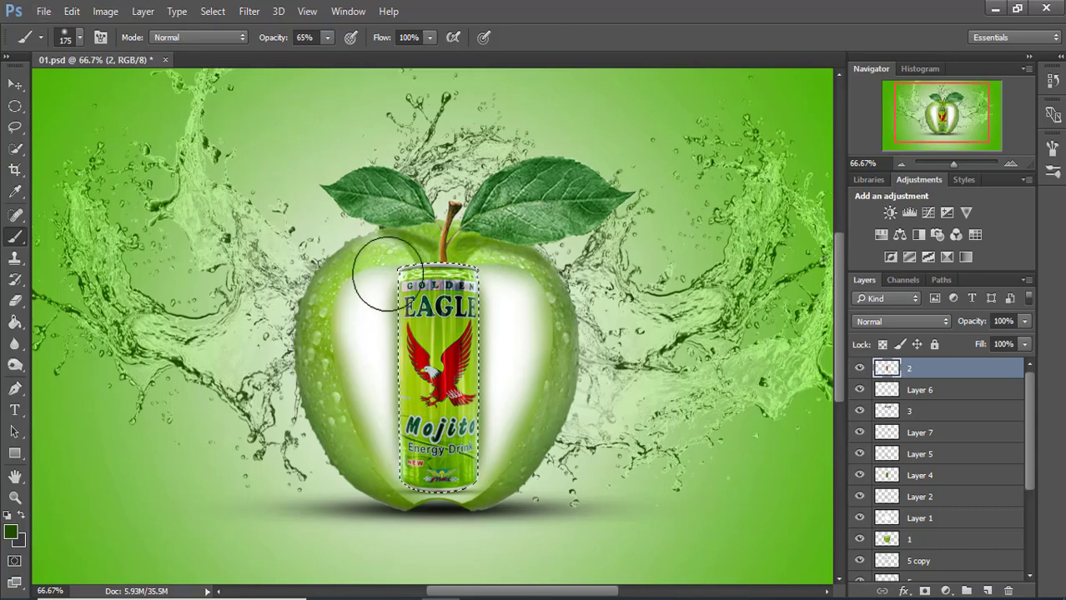
{"action": "key", "text": "ctrl+plus"}
{"action": "left_click_drag", "start_coordinate": [390, 265], "coordinate": [378, 215]}
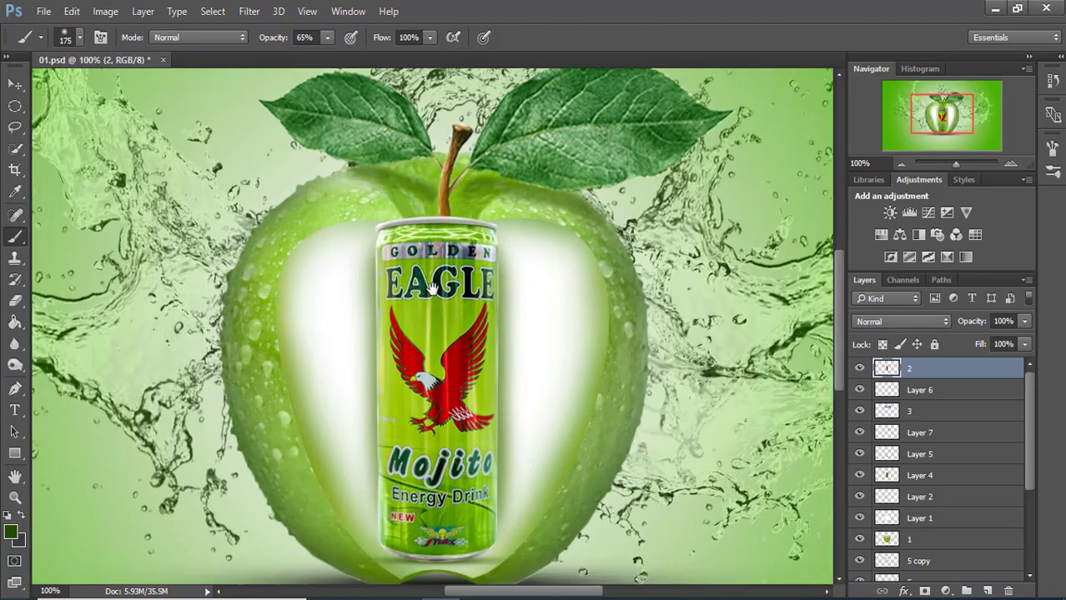
{"action": "left_click", "coordinate": [991, 590]}
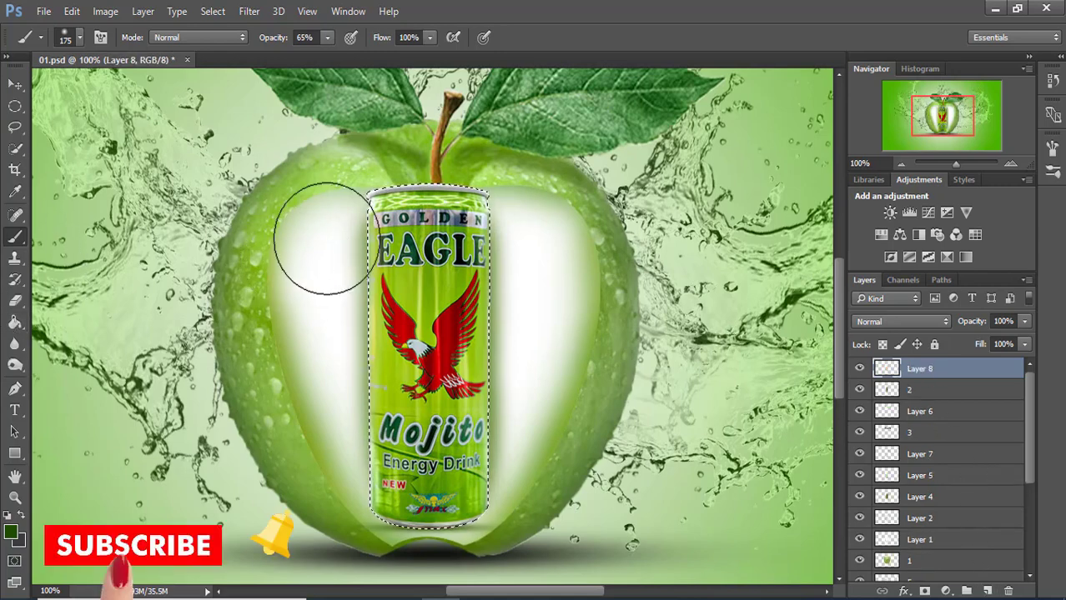
Step: Paint dark green with a 150 px brush over the white strips beside the can
{"action": "key", "text": "bracketleft"}
{"action": "mouse_move", "coordinate": [325, 237]}
{"action": "left_mouse_down"}
{"action": "mouse_move", "coordinate": [314, 239]}
{"action": "mouse_move", "coordinate": [323, 421]}
{"action": "mouse_move", "coordinate": [314, 374]}
{"action": "mouse_move", "coordinate": [323, 316]}
{"action": "mouse_move", "coordinate": [332, 435]}
{"action": "mouse_move", "coordinate": [309, 427]}
{"action": "mouse_move", "coordinate": [321, 552]}
{"action": "left_mouse_up"}
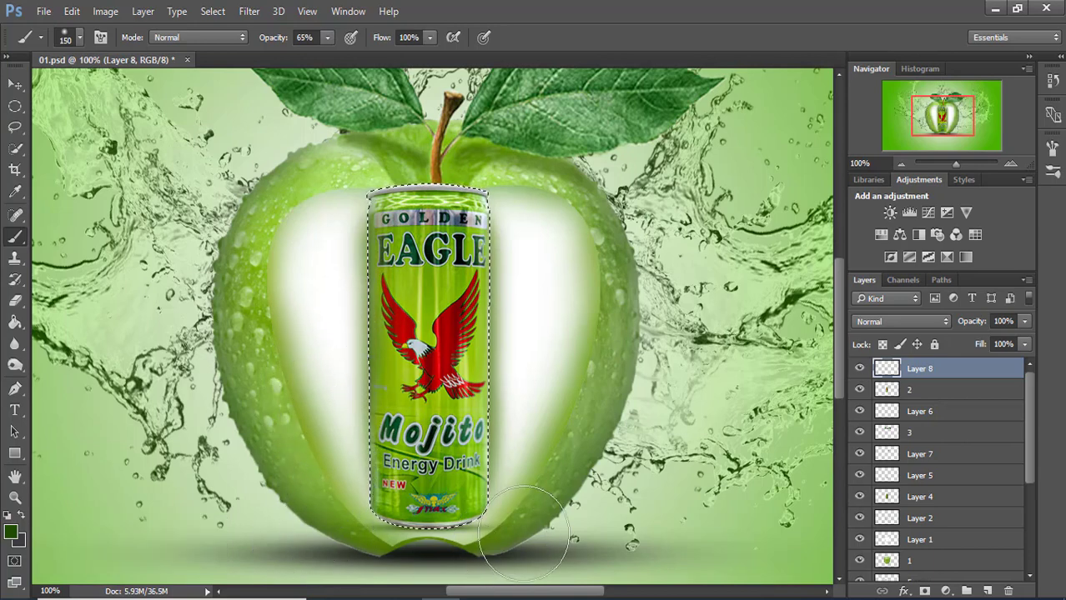
{"action": "mouse_move", "coordinate": [529, 473]}
{"action": "left_mouse_down"}
{"action": "mouse_move", "coordinate": [542, 383]}
{"action": "mouse_move", "coordinate": [534, 232]}
{"action": "left_mouse_up"}
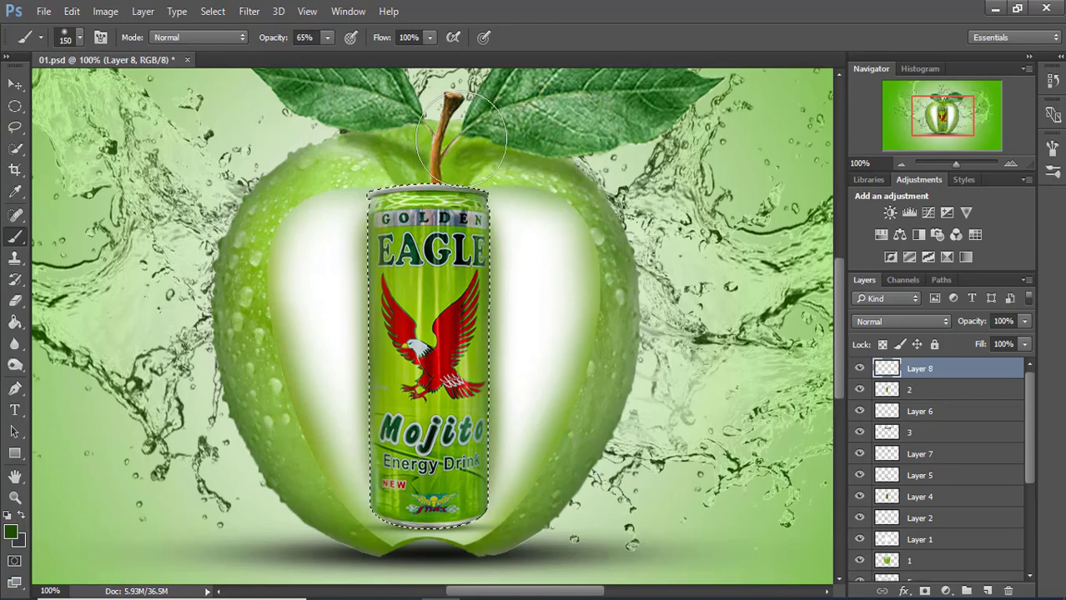
Step: Lower Layer 8's opacity to 67%, deselect, and zoom out to the whole poster
{"action": "left_click", "coordinate": [1024, 322]}
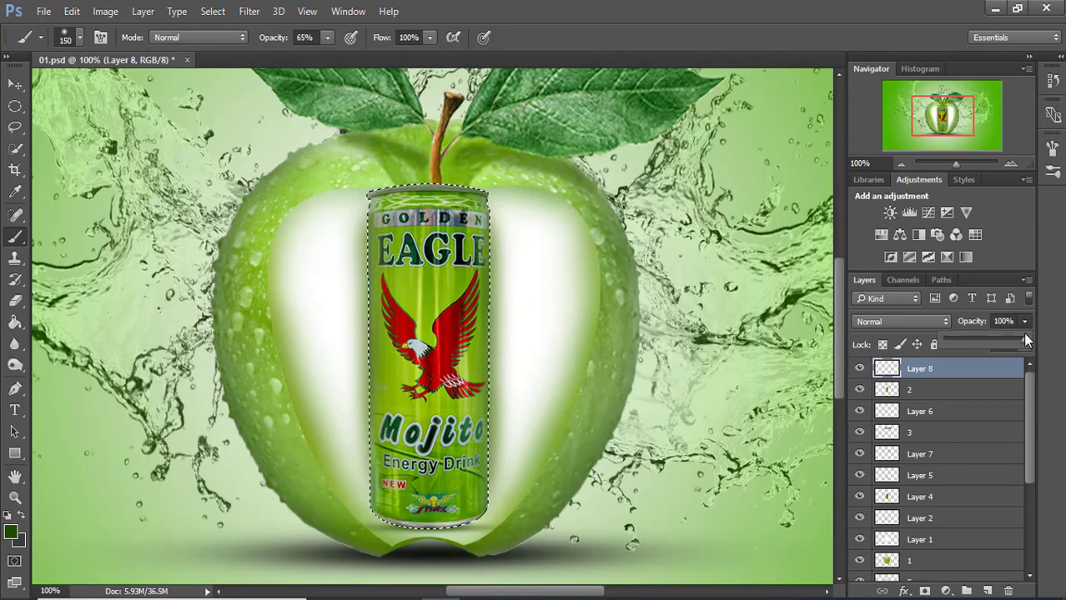
{"action": "mouse_move", "coordinate": [1024, 338]}
{"action": "left_mouse_down"}
{"action": "mouse_move", "coordinate": [984, 338]}
{"action": "mouse_move", "coordinate": [998, 338]}
{"action": "left_mouse_up"}
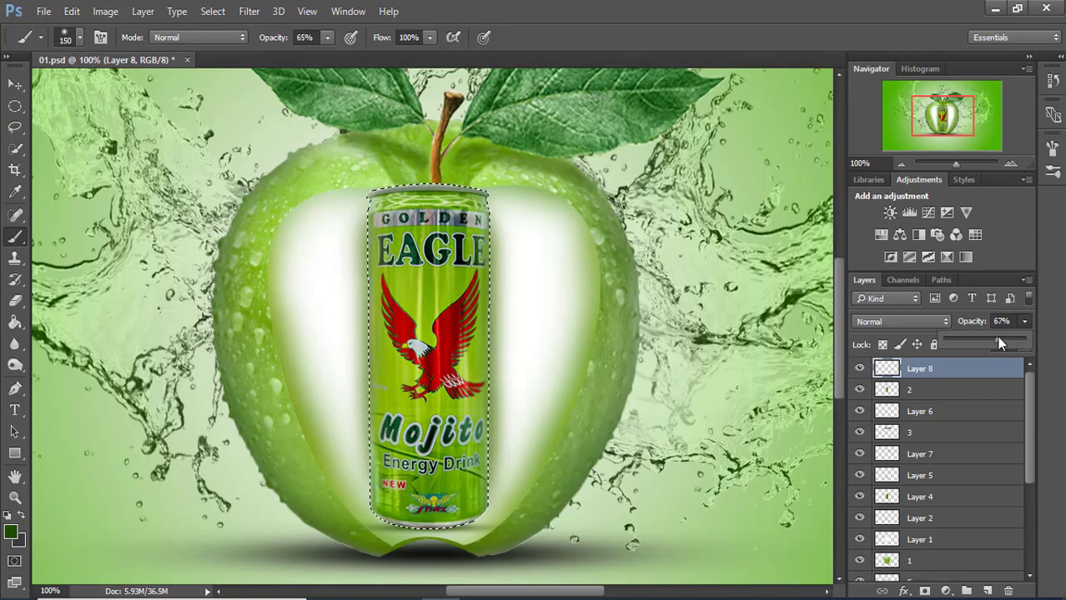
{"action": "left_click", "coordinate": [860, 369]}
{"action": "left_click", "coordinate": [860, 369]}
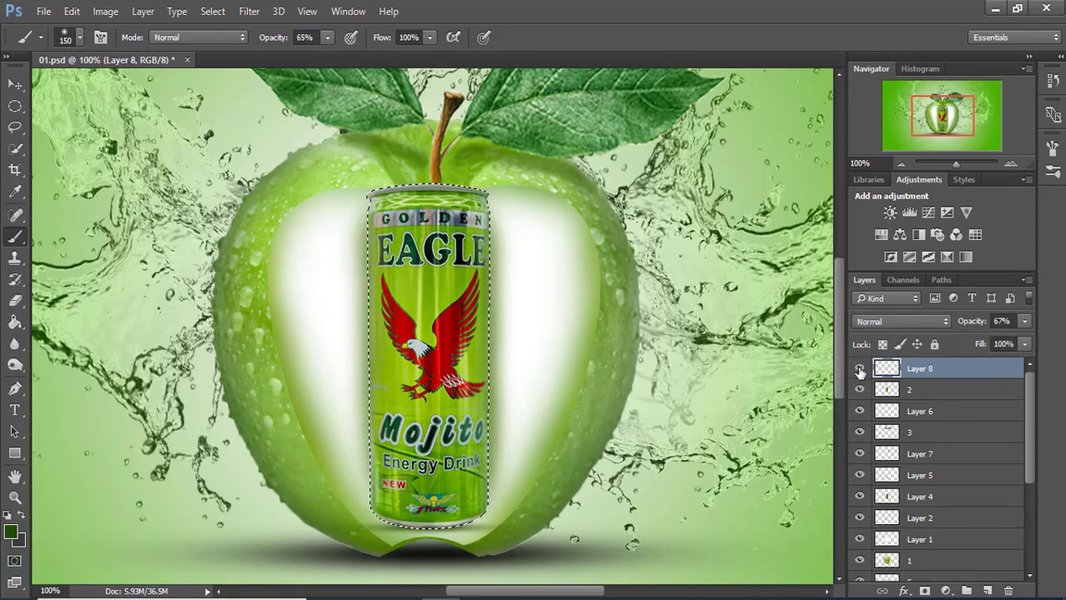
{"action": "key", "text": "ctrl+d"}
{"action": "key", "text": "ctrl+minus"}
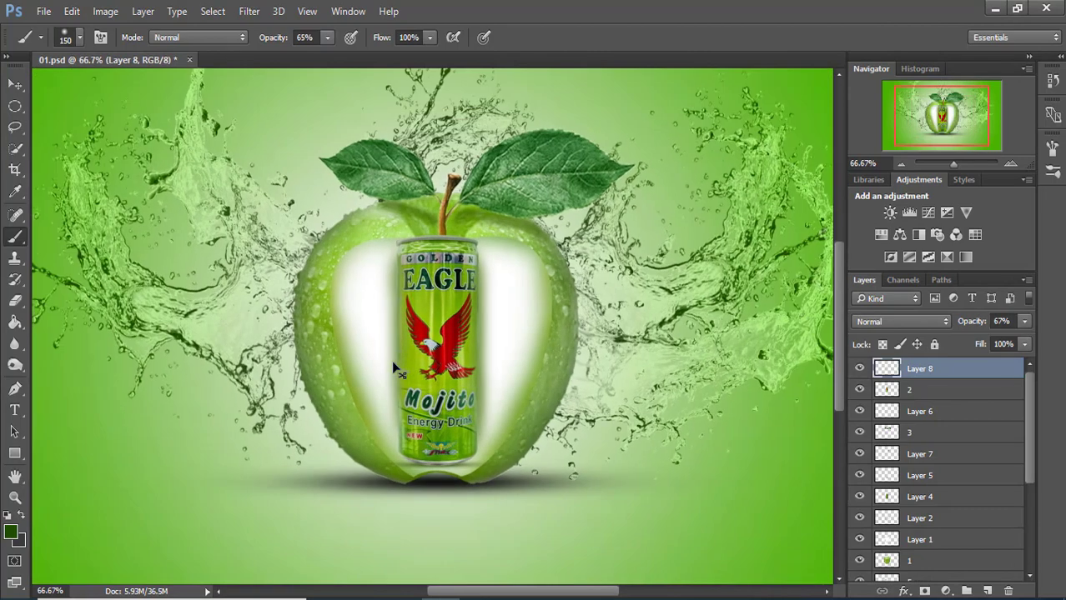
{"action": "key", "text": "ctrl+minus"}
Step: Set the foreground colour to #ffea00 and add a new layer above Gradient Fill 1
{"action": "left_click", "coordinate": [18, 536]}
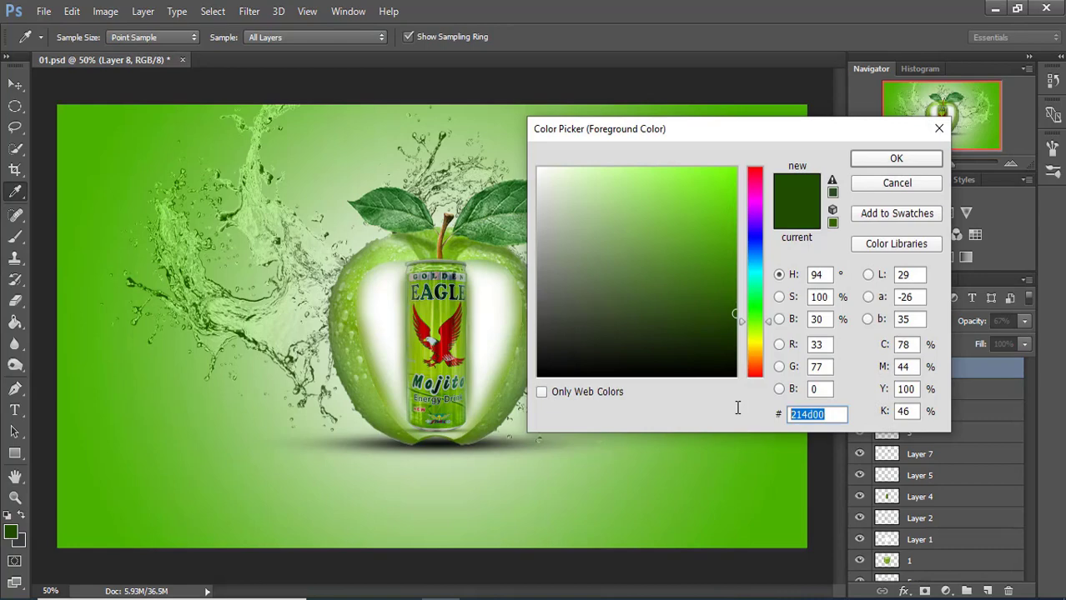
{"action": "type", "text": "ffea00"}
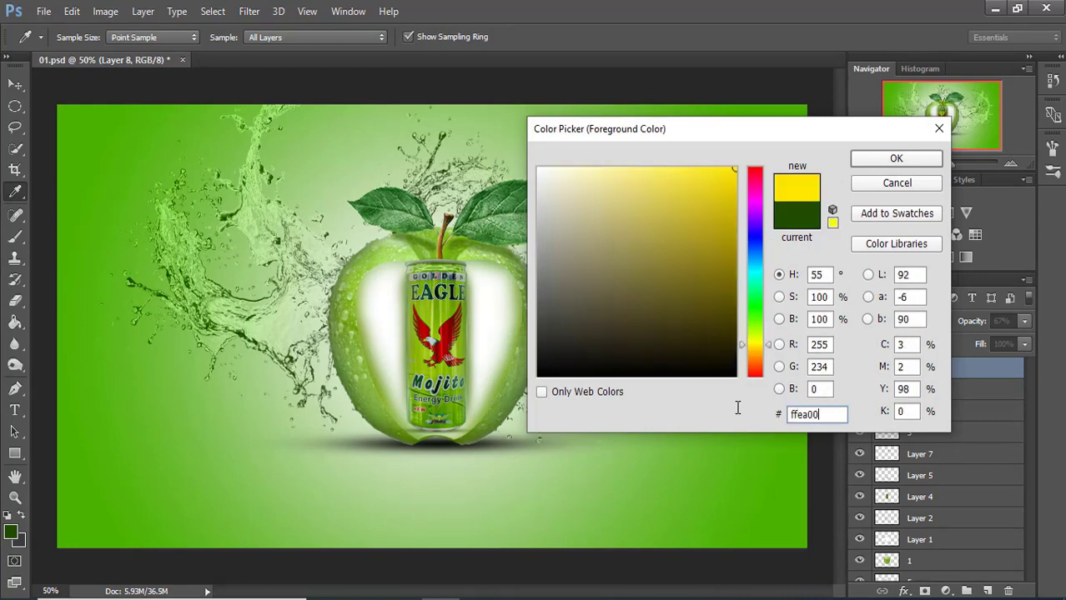
{"action": "left_click", "coordinate": [884, 160]}
{"action": "scroll", "coordinate": [972, 477], "scroll_direction": "down", "scroll_amount": 5}
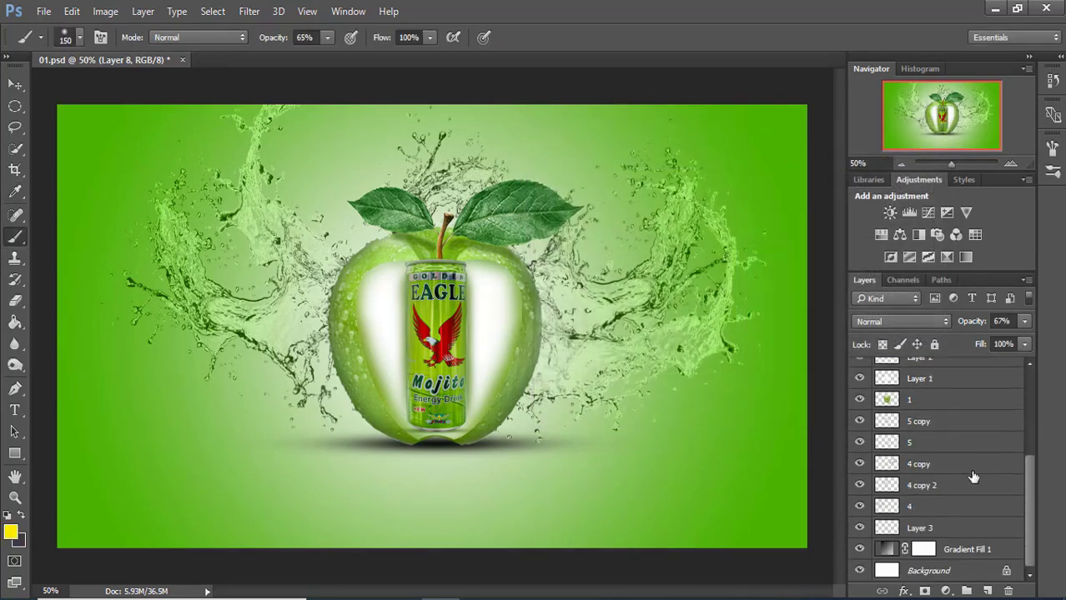
{"action": "left_click", "coordinate": [963, 551]}
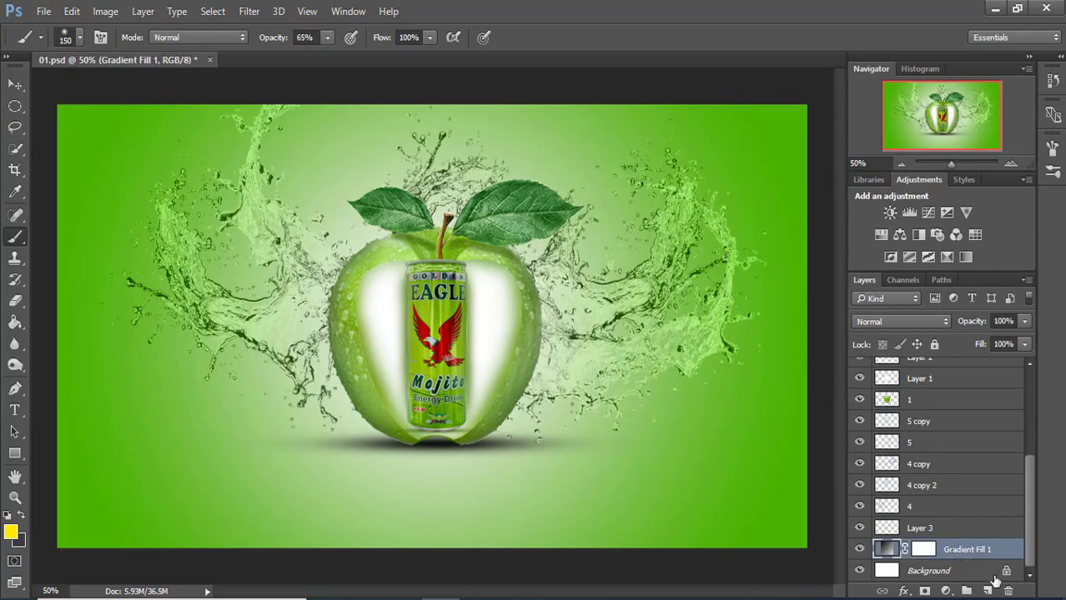
{"action": "left_click", "coordinate": [989, 590]}
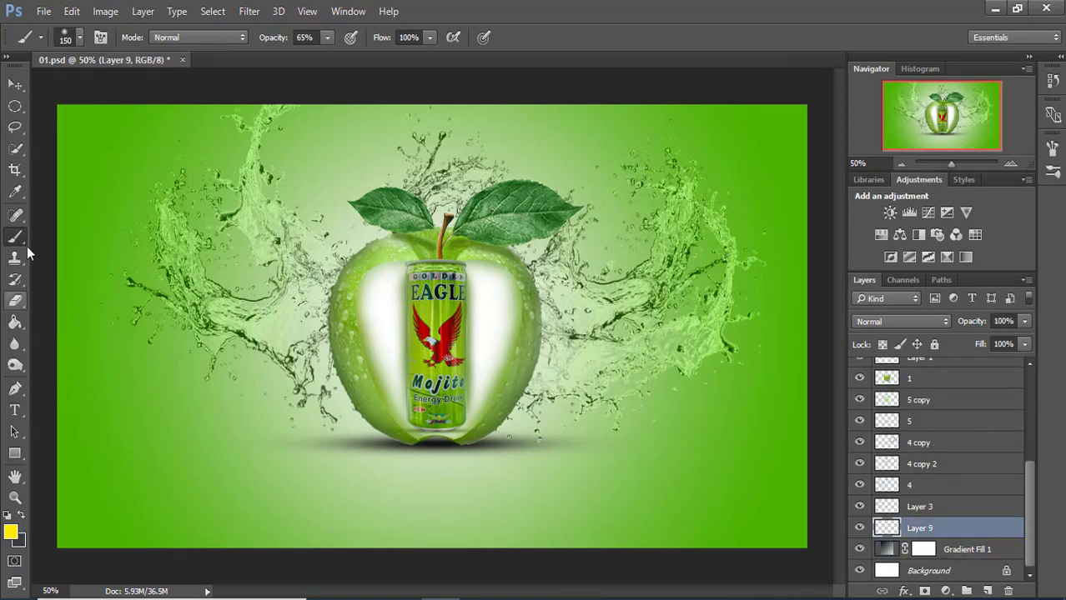
Step: Paint a soft yellow dab on the left with a 300px brush at 100% opacity
{"action": "key", "text": "bracketright"}
{"action": "key", "text": "bracketright"}
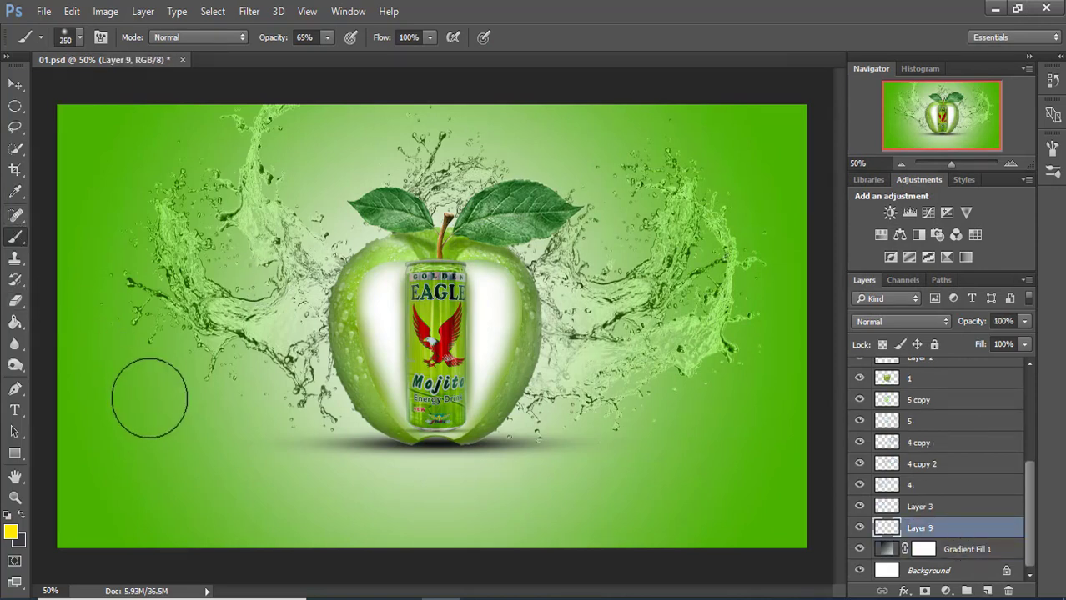
{"action": "key", "text": "bracketright"}
{"action": "key", "text": "bracketright"}
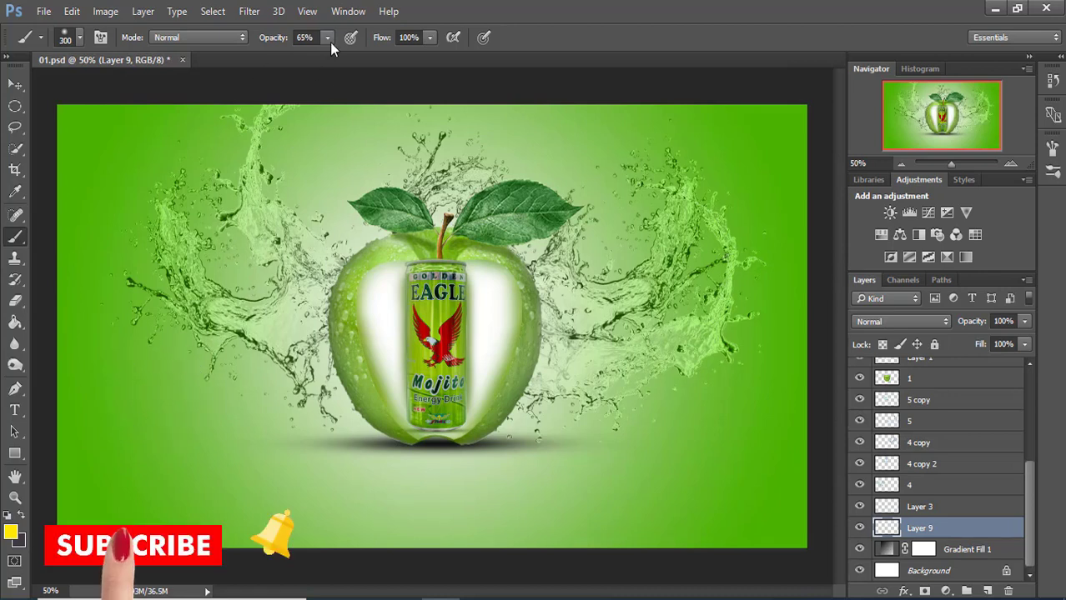
{"action": "left_click", "coordinate": [328, 38]}
{"action": "left_click_drag", "start_coordinate": [328, 56], "coordinate": [356, 56]}
{"action": "left_click", "coordinate": [155, 415]}
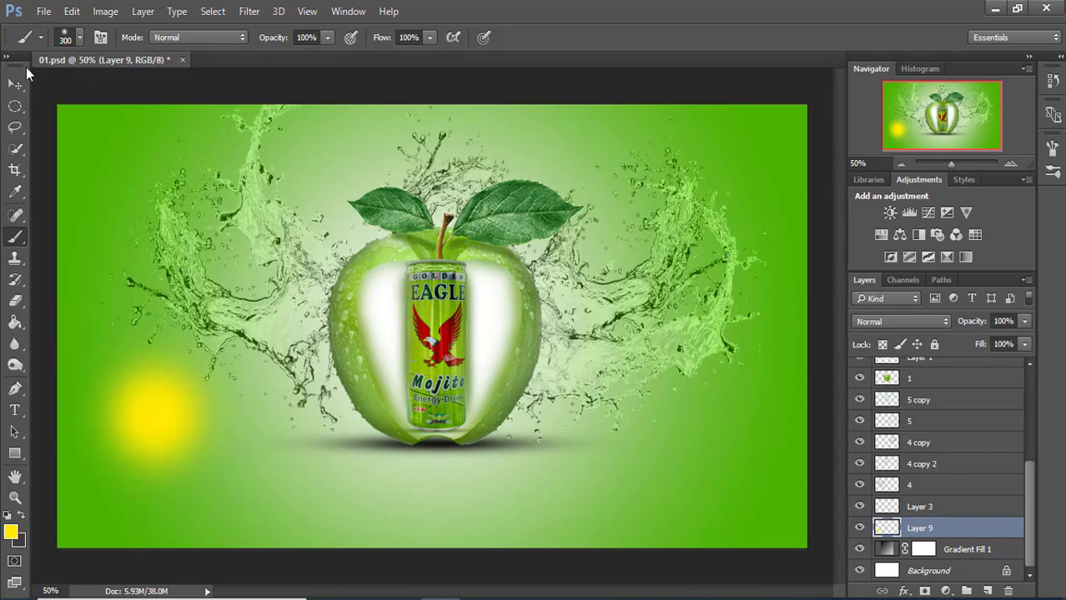
Step: Stretch and rotate the yellow dab into a large diagonal glow
{"action": "key", "text": "v"}
{"action": "left_click_drag", "start_coordinate": [250, 417], "coordinate": [567, 417]}
{"action": "left_click_drag", "start_coordinate": [578, 517], "coordinate": [533, 577]}
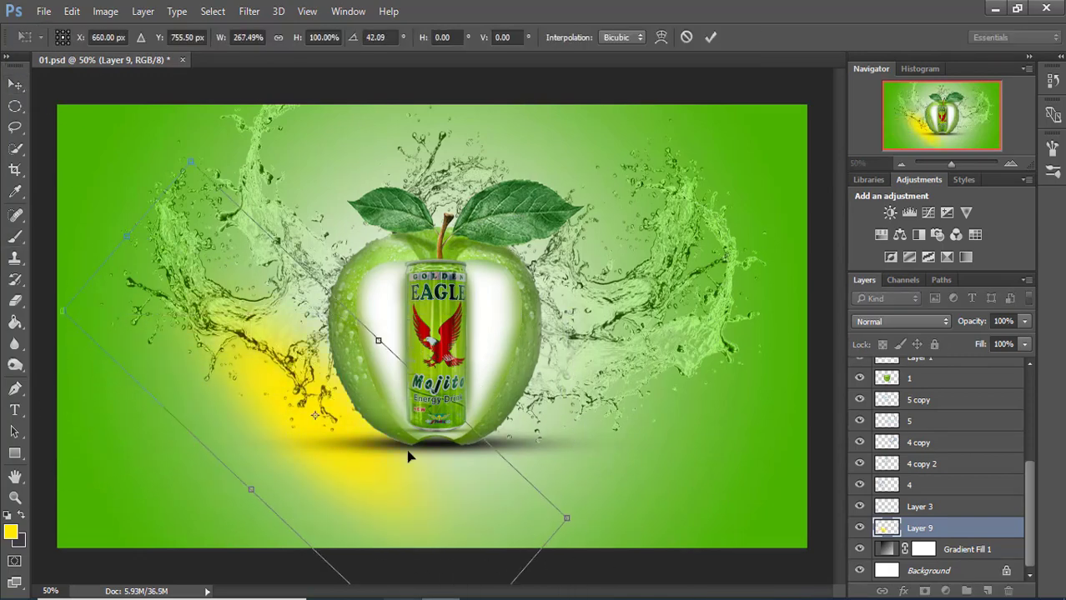
{"action": "left_click_drag", "start_coordinate": [410, 452], "coordinate": [475, 334]}
{"action": "left_click_drag", "start_coordinate": [351, 400], "coordinate": [202, 297]}
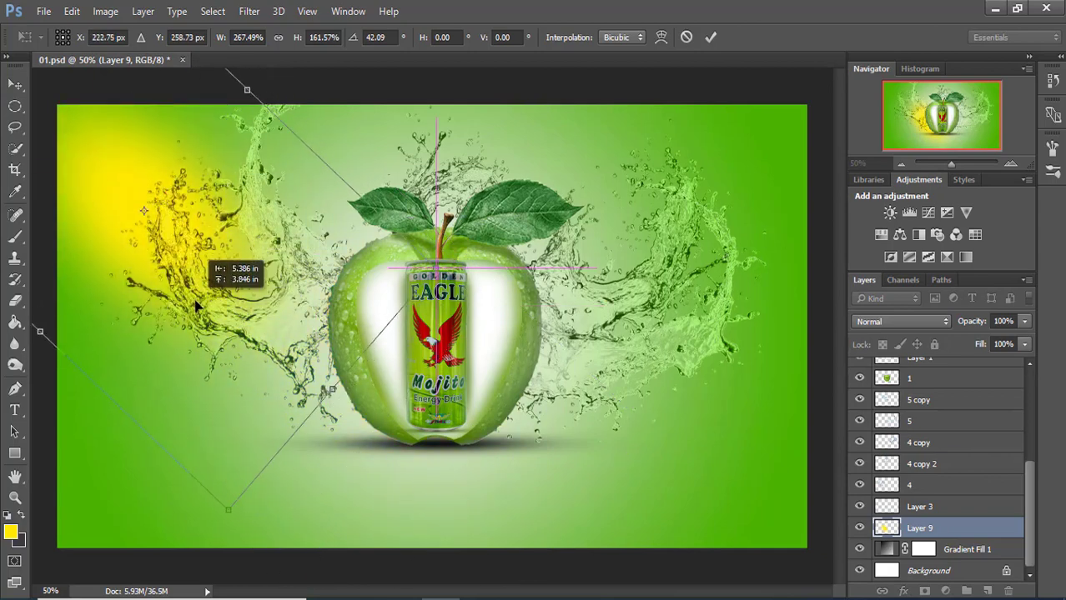
Step: Fit the glow into the top-left corner and set Layer 9 opacity to 68%
{"action": "mouse_move", "coordinate": [246, 79]}
{"action": "left_mouse_down"}
{"action": "mouse_move", "coordinate": [247, 94]}
{"action": "mouse_move", "coordinate": [271, 68]}
{"action": "left_mouse_up"}
{"action": "left_click_drag", "start_coordinate": [218, 223], "coordinate": [208, 191]}
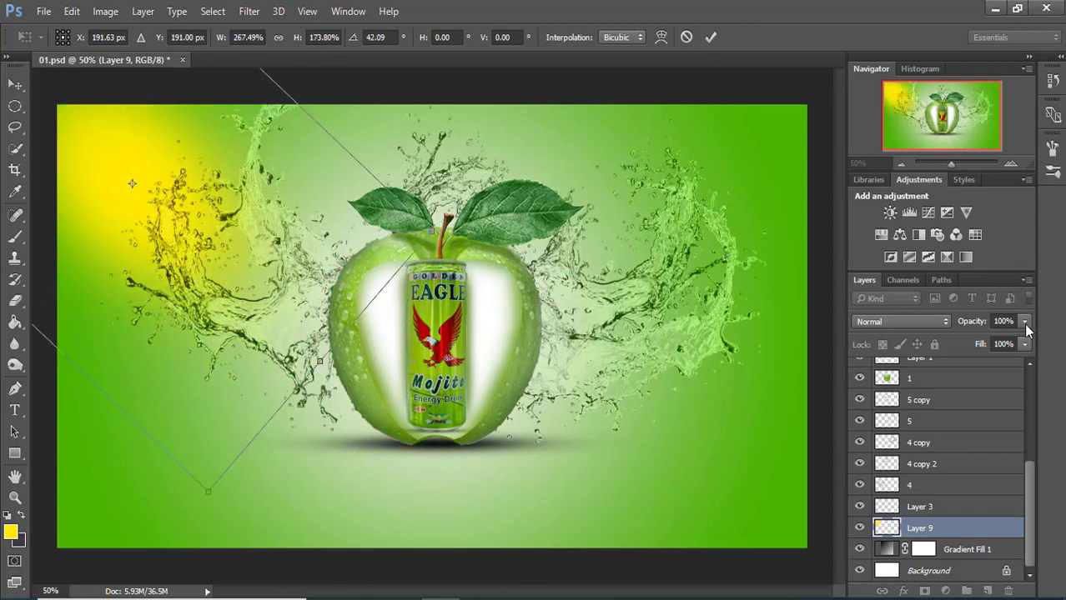
{"action": "left_click_drag", "start_coordinate": [1024, 342], "coordinate": [997, 339]}
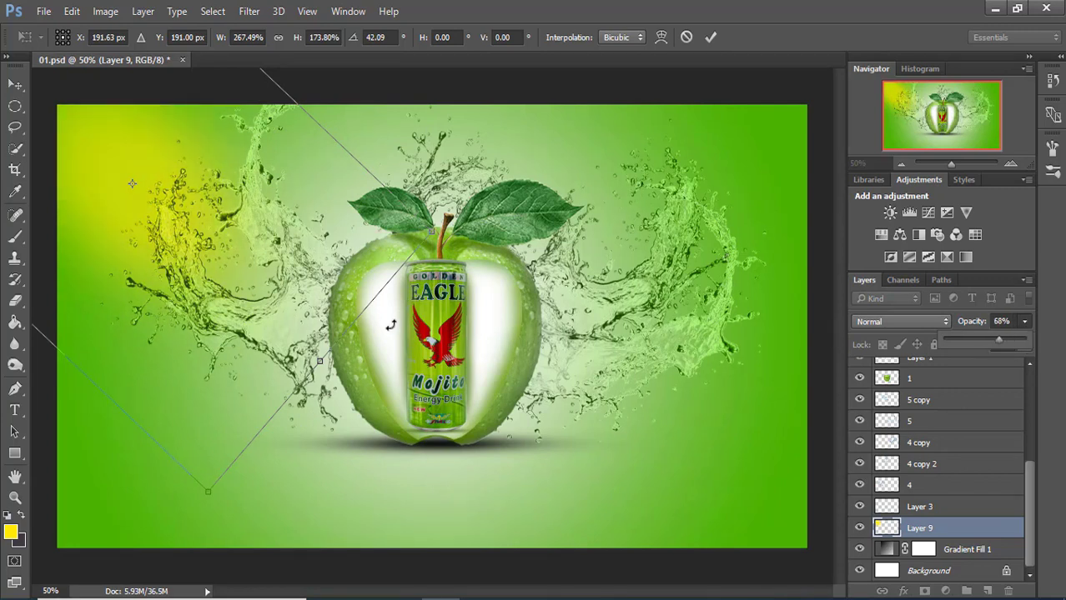
{"action": "mouse_move", "coordinate": [201, 340]}
{"action": "left_mouse_down"}
{"action": "mouse_move", "coordinate": [194, 359]}
{"action": "mouse_move", "coordinate": [176, 333]}
{"action": "left_mouse_up"}
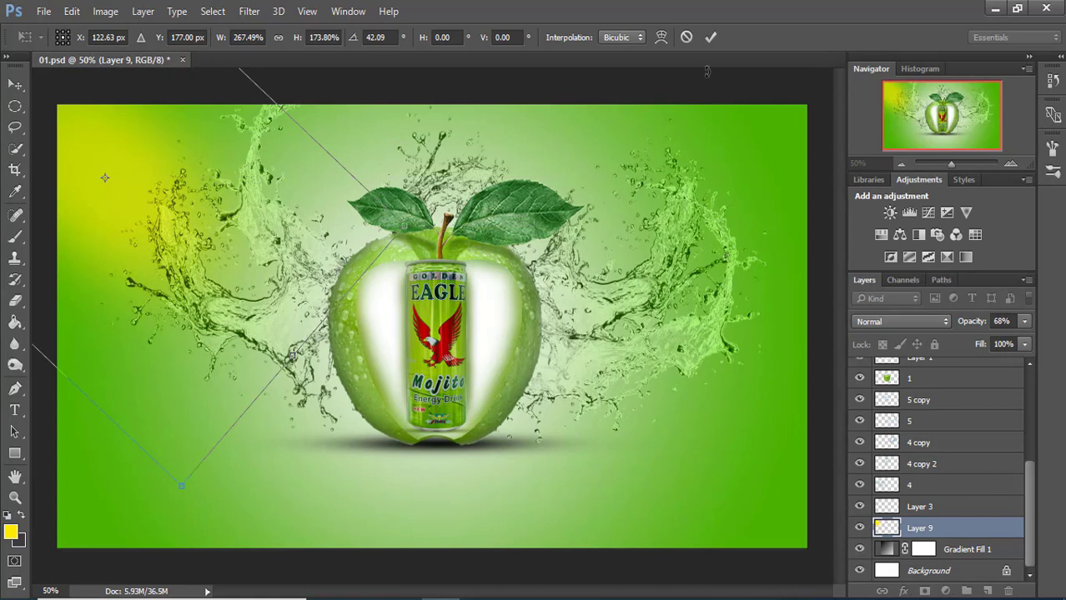
{"action": "left_click", "coordinate": [709, 36]}
Step: On new Layer 10, paint a yellow dab top-right, scale it about 284% and set 58% opacity
{"action": "left_click", "coordinate": [14, 241]}
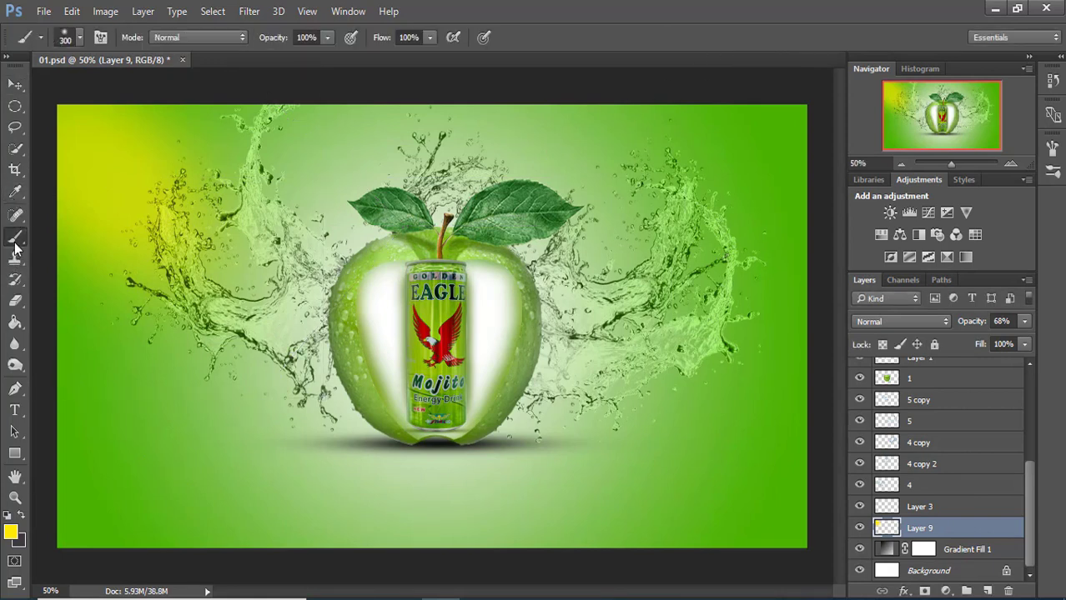
{"action": "left_click", "coordinate": [987, 591]}
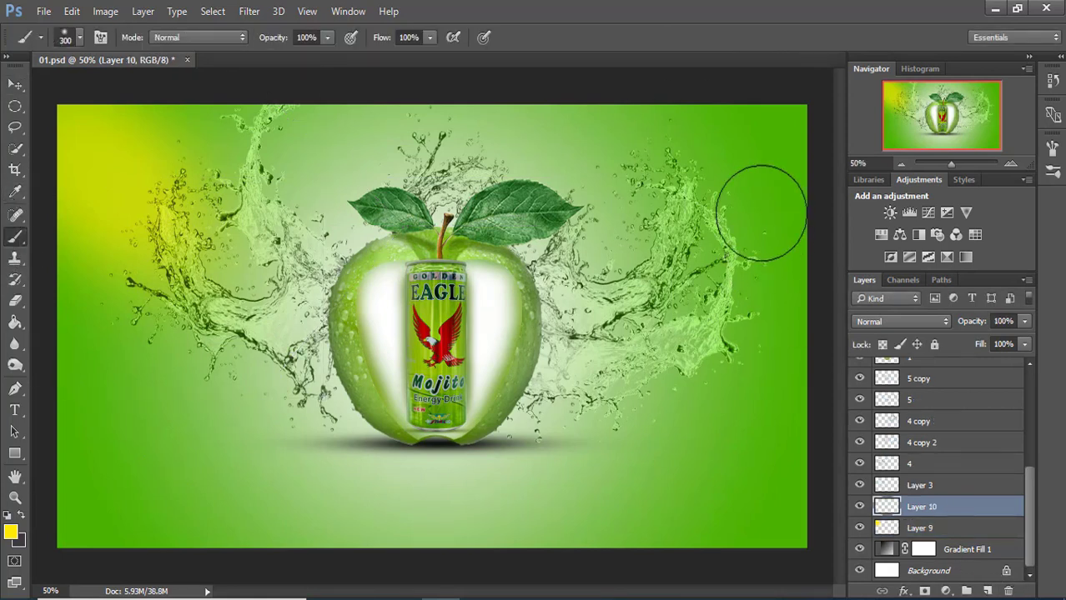
{"action": "left_click", "coordinate": [737, 167]}
{"action": "key", "text": "v"}
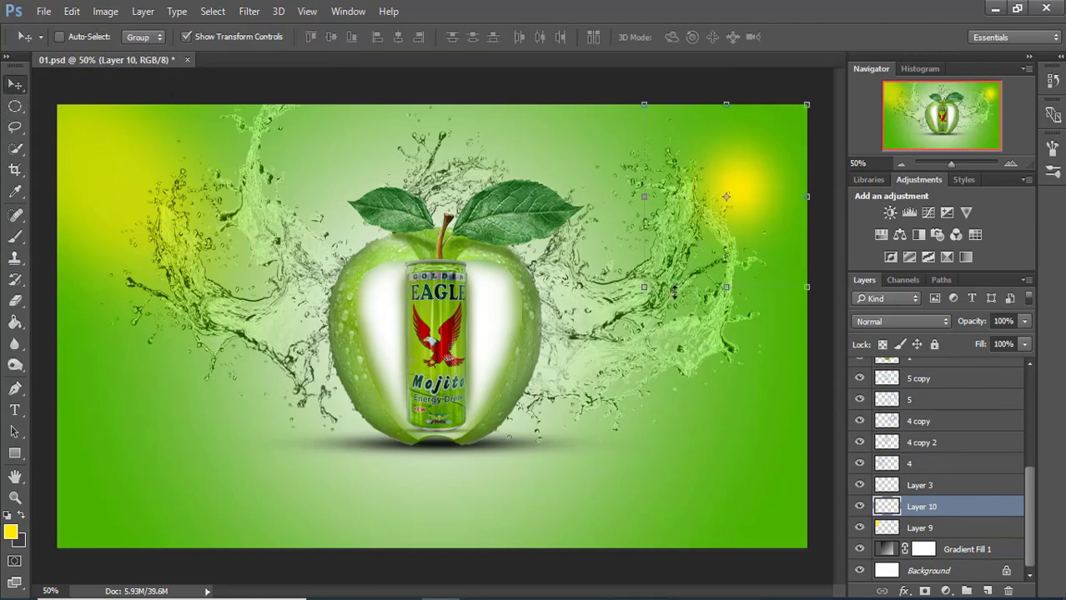
{"action": "left_click_drag", "start_coordinate": [645, 290], "coordinate": [457, 445]}
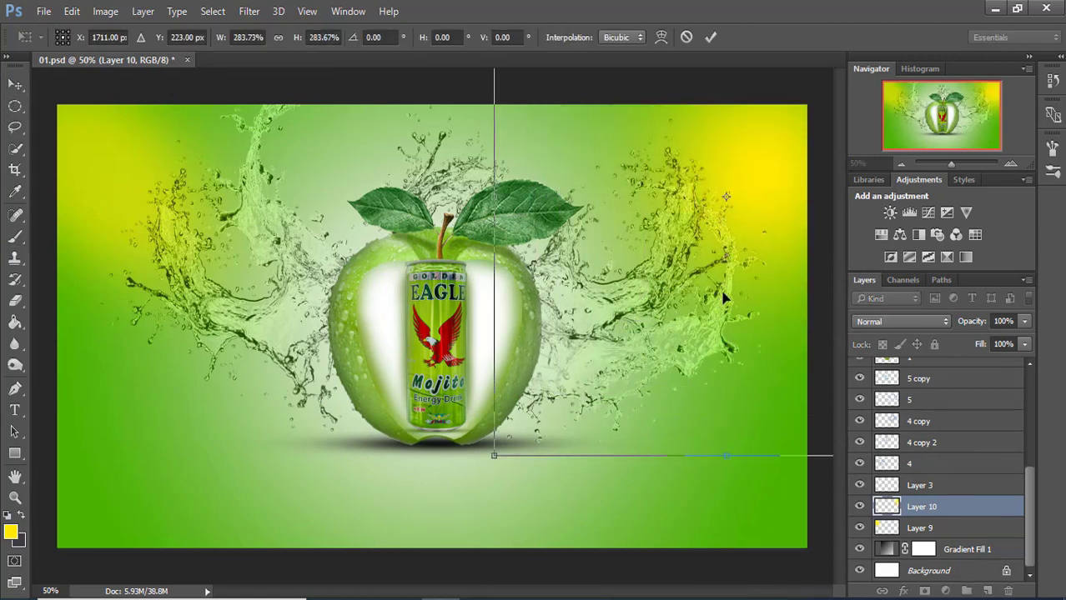
{"action": "left_click_drag", "start_coordinate": [1024, 344], "coordinate": [980, 344]}
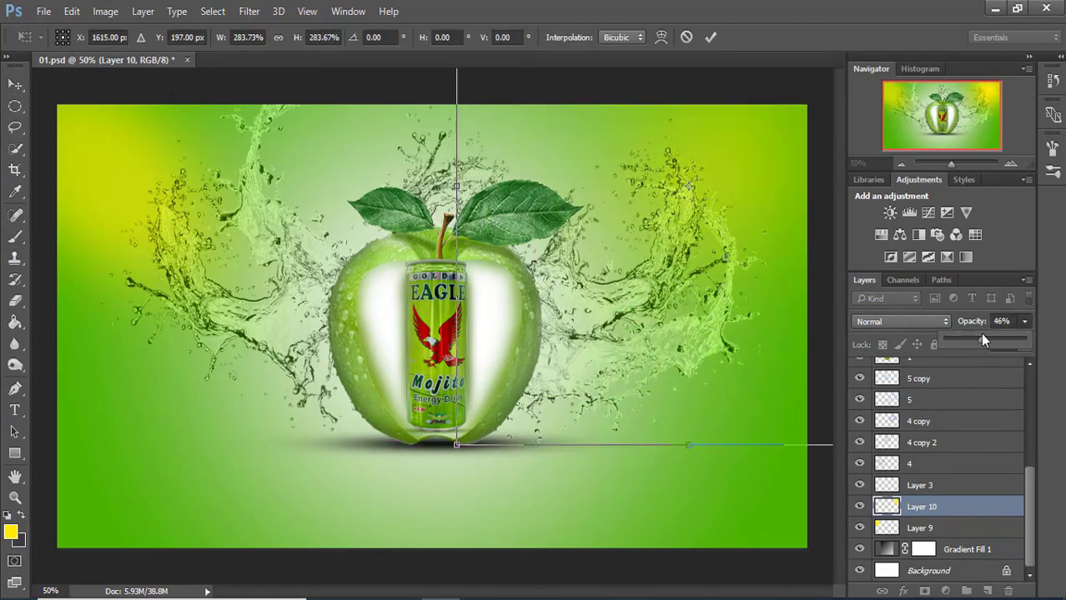
{"action": "mouse_move", "coordinate": [709, 269]}
{"action": "left_mouse_down"}
{"action": "mouse_move", "coordinate": [728, 286]}
{"action": "mouse_move", "coordinate": [745, 269]}
{"action": "left_mouse_up"}
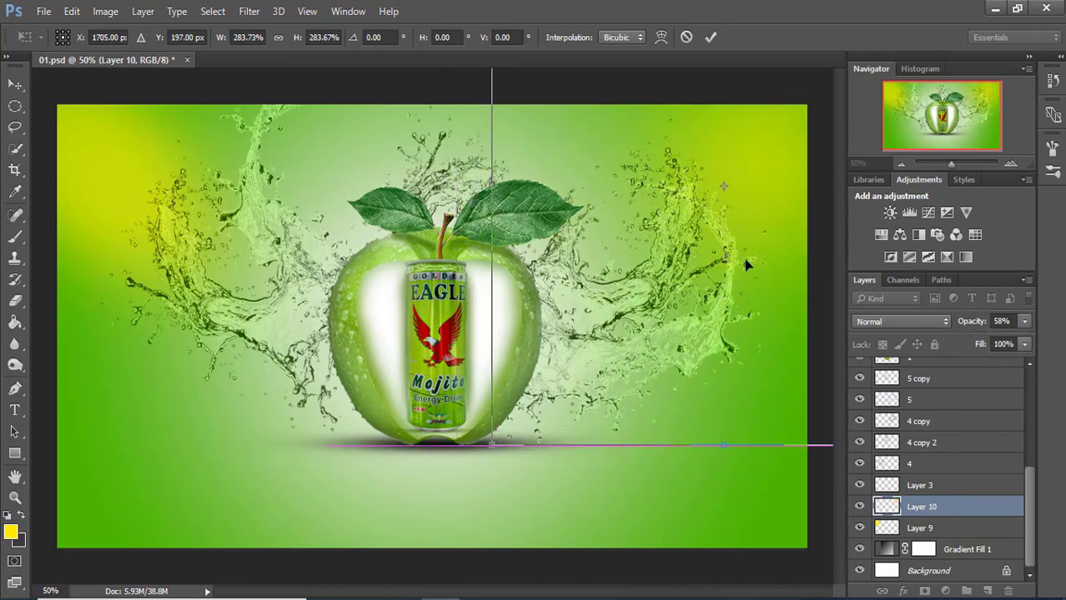
{"action": "left_click", "coordinate": [710, 36]}
Step: Enlarge the top-left glow on Layer 9 slightly and shift it toward the corner
{"action": "left_click", "coordinate": [921, 528]}
{"action": "key", "text": "ctrl+t"}
{"action": "left_click_drag", "start_coordinate": [162, 190], "coordinate": [76, 421]}
{"action": "left_click_drag", "start_coordinate": [325, 174], "coordinate": [355, 174]}
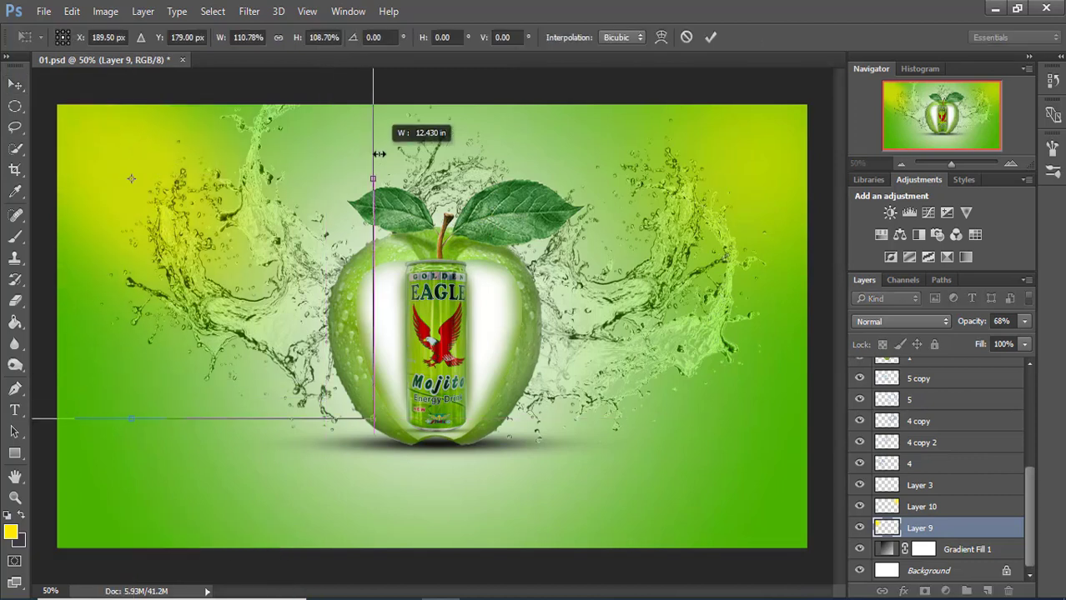
{"action": "mouse_move", "coordinate": [197, 253]}
{"action": "left_mouse_down"}
{"action": "mouse_move", "coordinate": [204, 265]}
{"action": "mouse_move", "coordinate": [187, 270]}
{"action": "left_mouse_up"}
{"action": "left_click", "coordinate": [708, 38]}
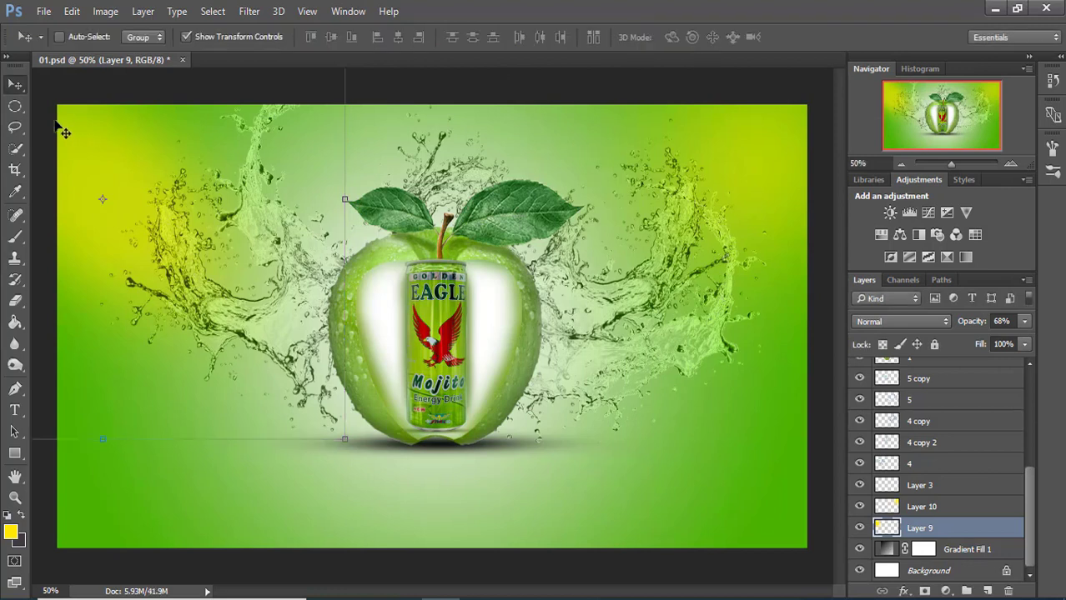
{"action": "key", "text": "m"}
{"action": "left_click_drag", "start_coordinate": [145, 142], "coordinate": [159, 160]}
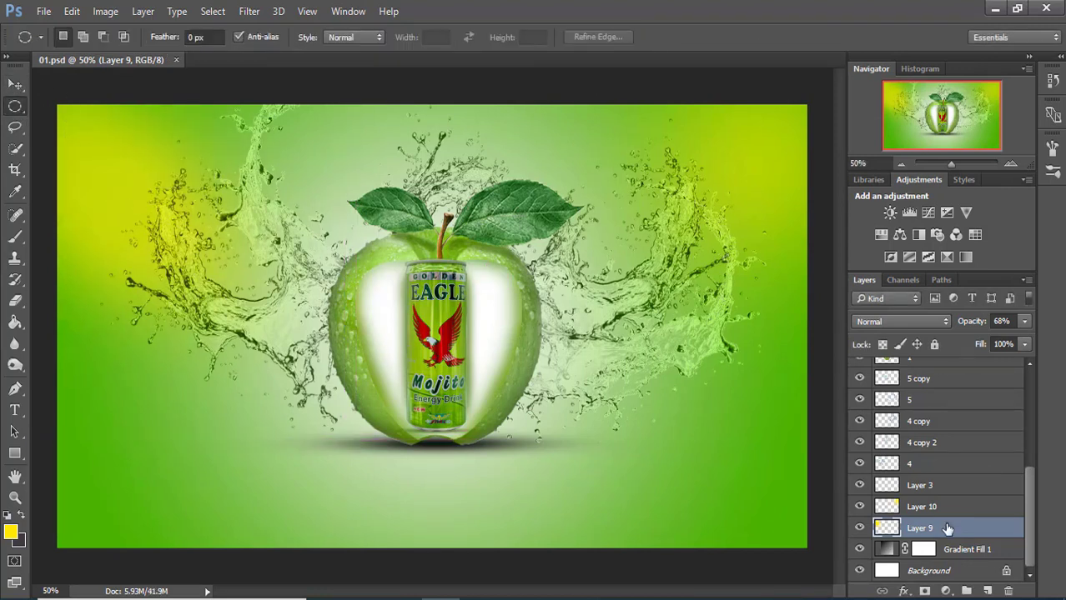
Step: Merge all visible layers into Layer 11, flip it vertically and move it below the apple
{"action": "left_click", "coordinate": [923, 487]}
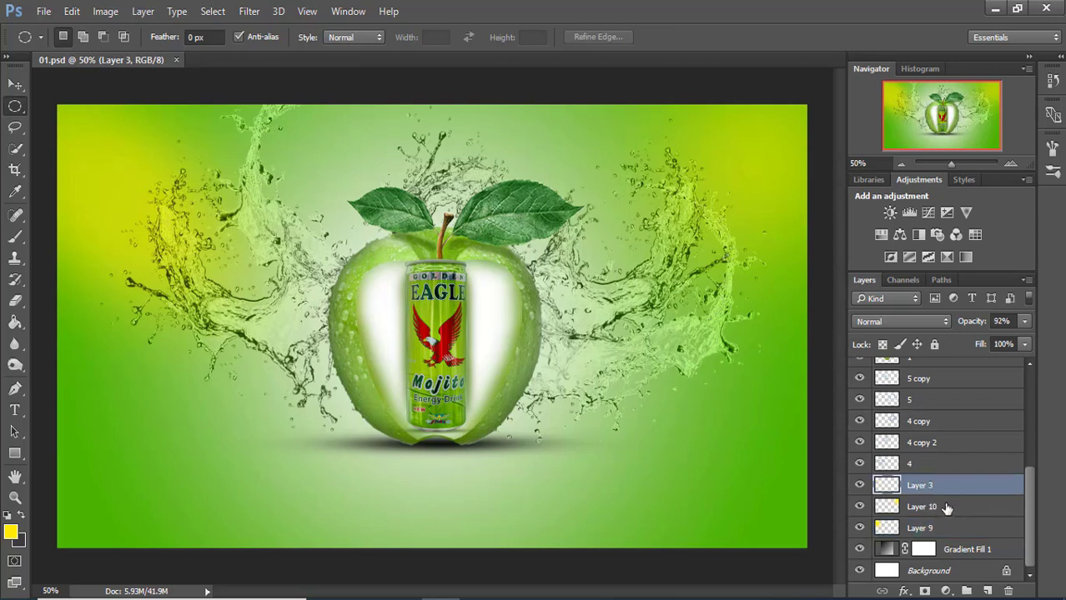
{"action": "scroll", "coordinate": [977, 423], "scroll_direction": "up", "scroll_amount": 5}
{"action": "left_click", "coordinate": [944, 370]}
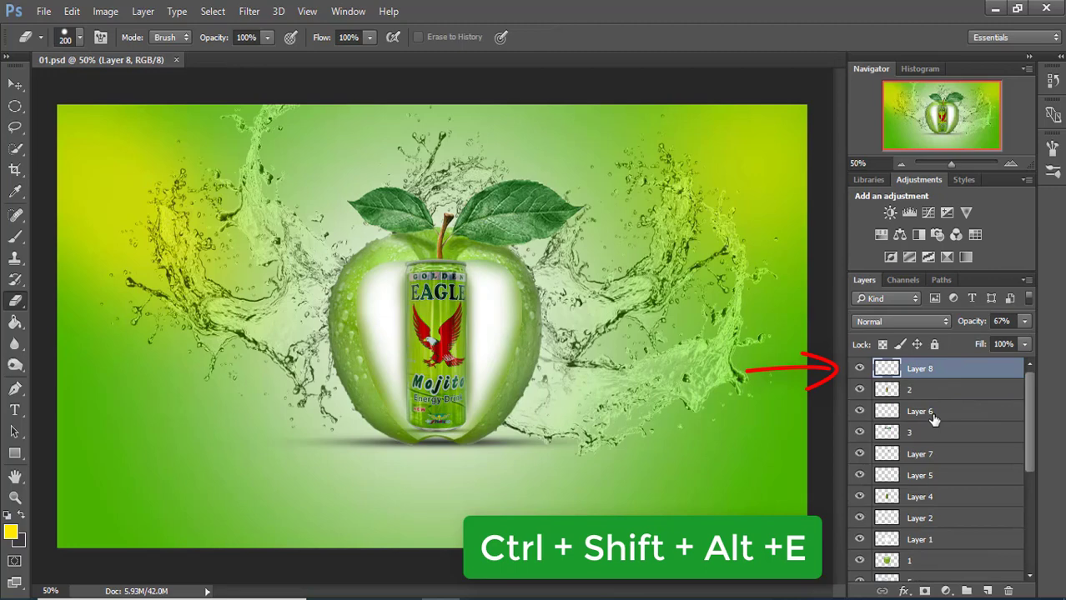
{"action": "key", "text": "ctrl+shift+alt+e"}
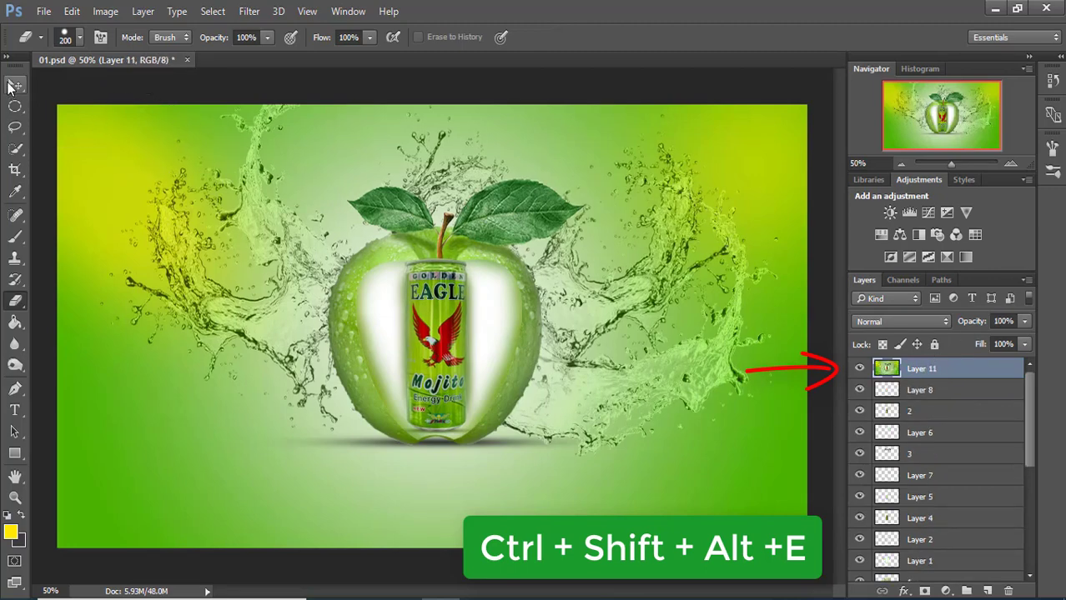
{"action": "key", "text": "ctrl+t"}
{"action": "right_click", "coordinate": [297, 197]}
{"action": "left_click", "coordinate": [358, 461]}
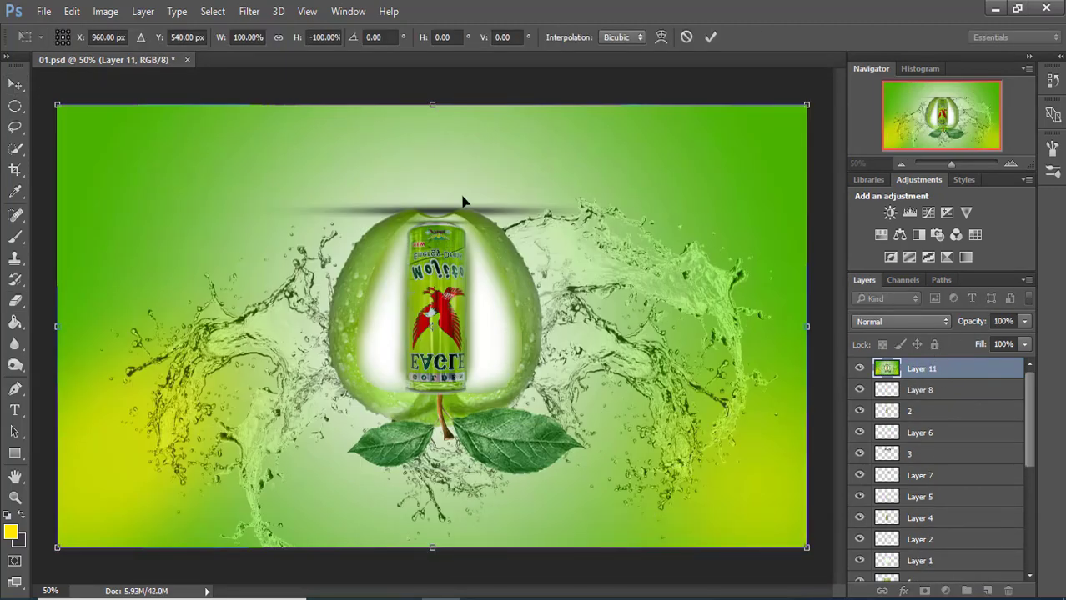
{"action": "left_click_drag", "start_coordinate": [463, 201], "coordinate": [466, 502]}
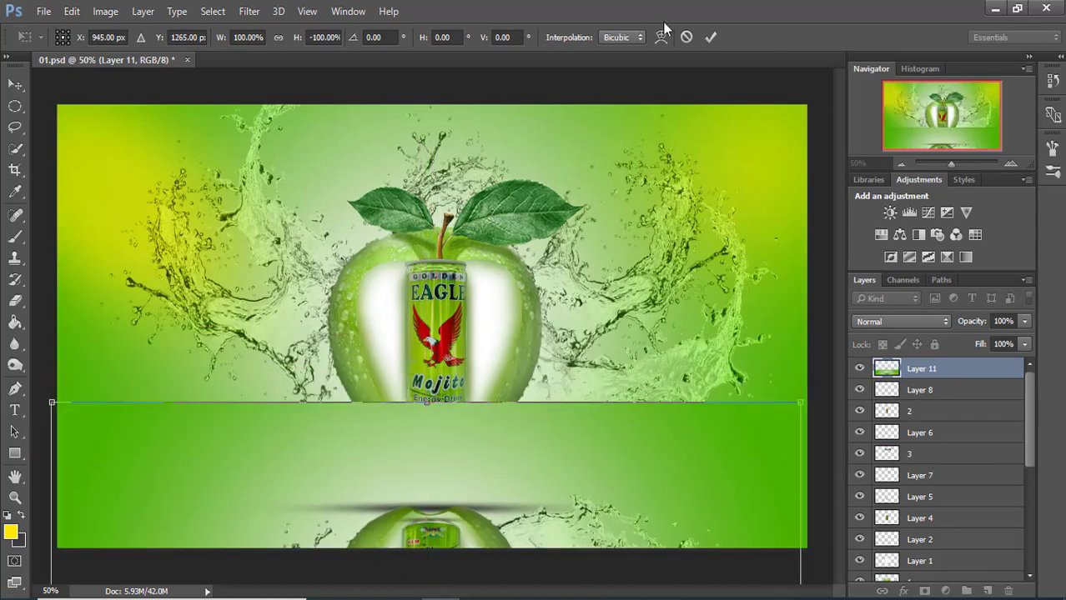
{"action": "key", "text": "Return"}
Step: Place Layer 11 just above Gradient Fill 1 and raise it to meet the apple's base
{"action": "mouse_move", "coordinate": [954, 374]}
{"action": "left_mouse_down"}
{"action": "mouse_move", "coordinate": [940, 559]}
{"action": "mouse_move", "coordinate": [942, 450]}
{"action": "left_mouse_up"}
{"action": "left_click_drag", "start_coordinate": [927, 382], "coordinate": [921, 558]}
{"action": "left_click_drag", "start_coordinate": [928, 496], "coordinate": [949, 532]}
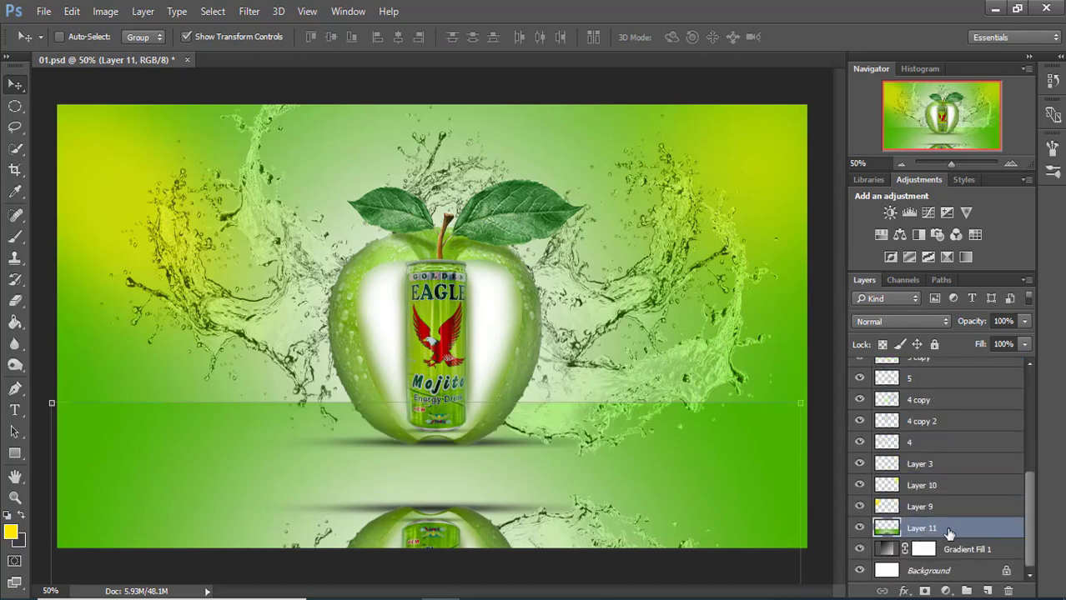
{"action": "mouse_move", "coordinate": [571, 486]}
{"action": "left_mouse_down"}
{"action": "mouse_move", "coordinate": [575, 420]}
{"action": "mouse_move", "coordinate": [569, 433]}
{"action": "left_mouse_up"}
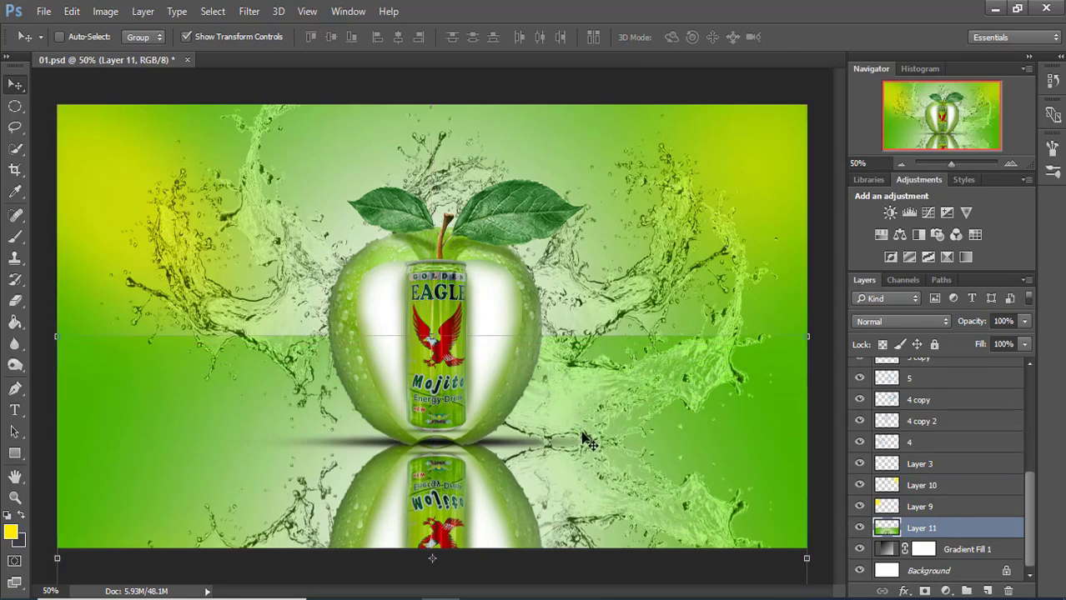
Step: Add a layer mask to Layer 11 and paint out the seam with a 100% black brush
{"action": "key", "text": "e"}
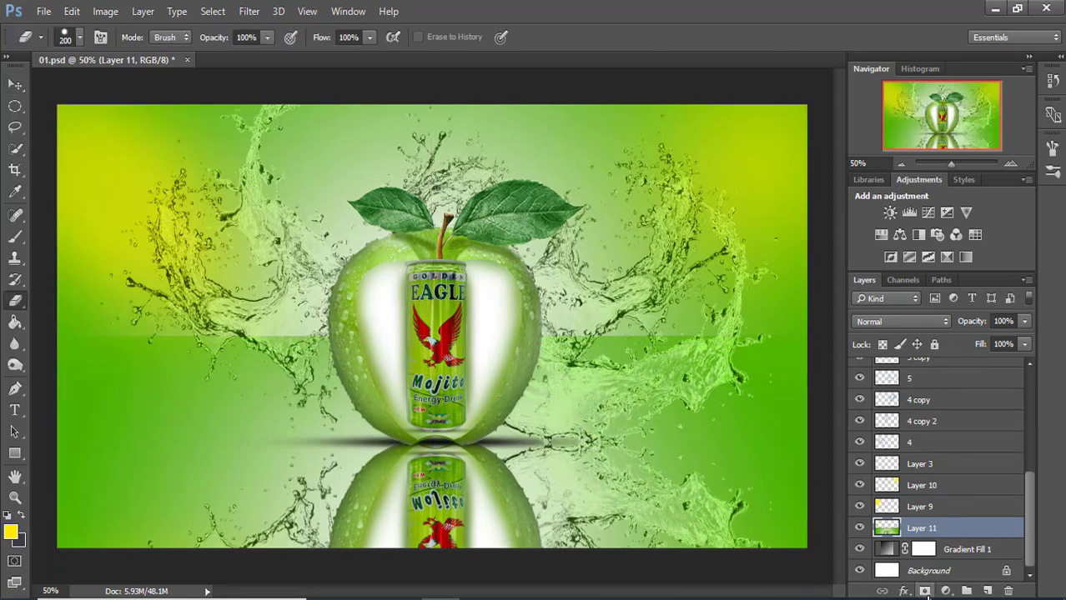
{"action": "left_click", "coordinate": [924, 591]}
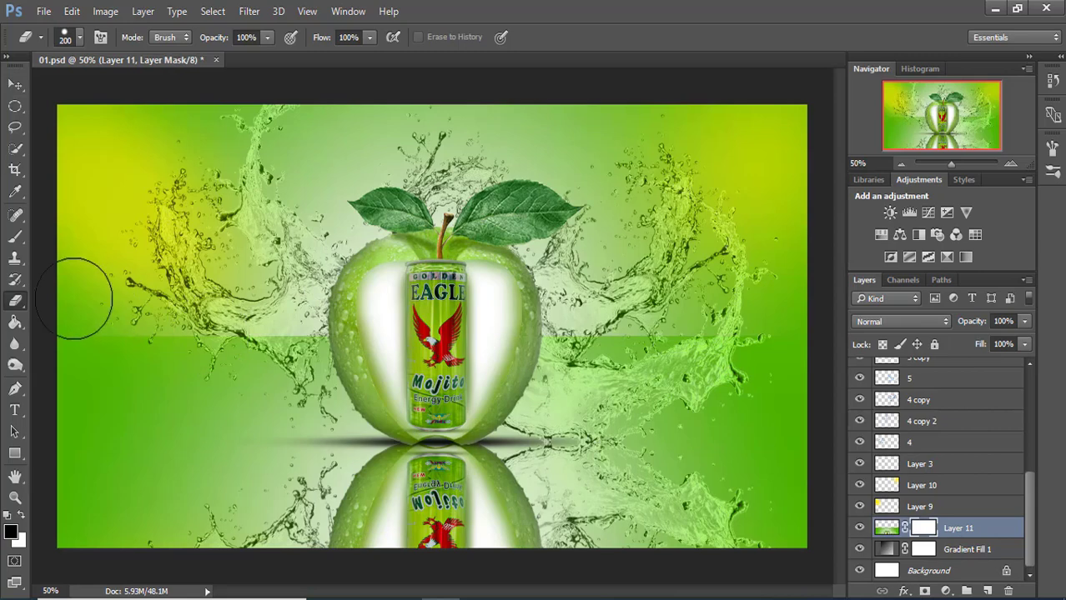
{"action": "left_click", "coordinate": [17, 238]}
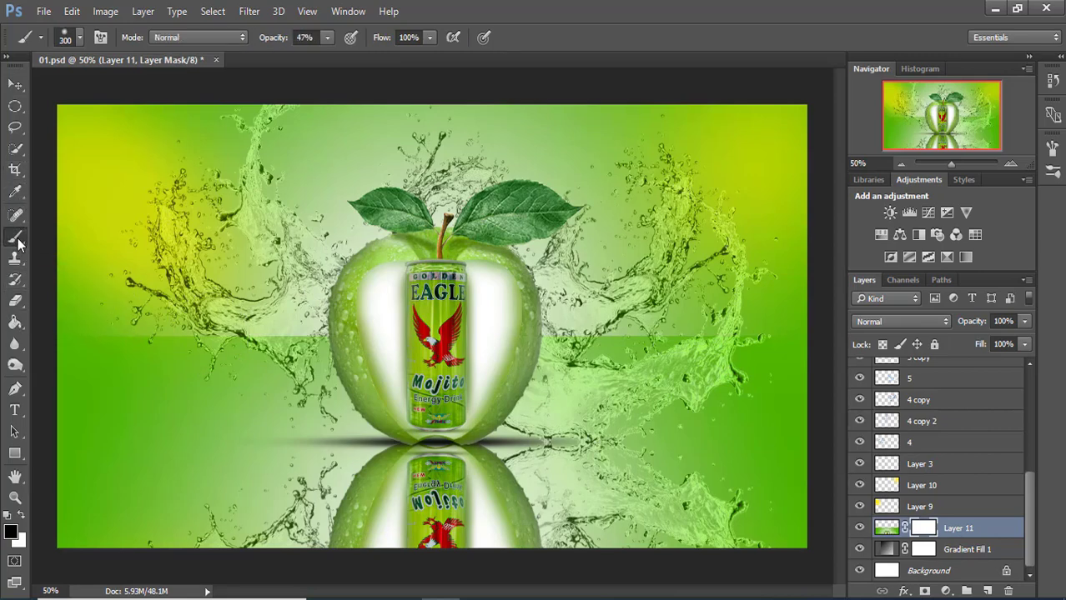
{"action": "left_click", "coordinate": [327, 37]}
{"action": "left_click_drag", "start_coordinate": [327, 55], "coordinate": [392, 56]}
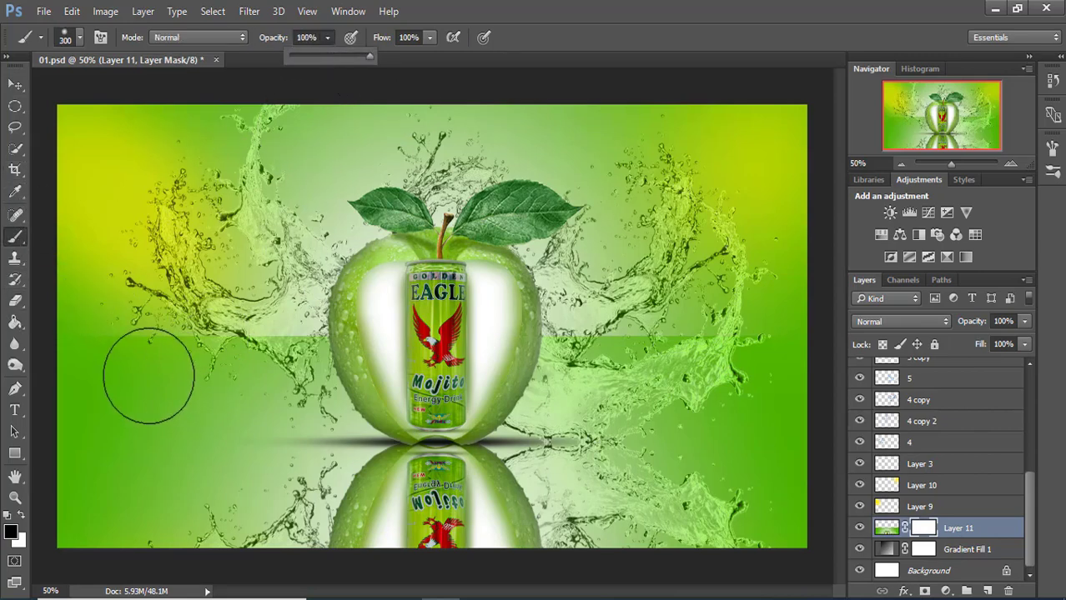
{"action": "mouse_move", "coordinate": [152, 345]}
{"action": "left_mouse_down"}
{"action": "mouse_move", "coordinate": [308, 321]}
{"action": "mouse_move", "coordinate": [150, 381]}
{"action": "left_mouse_up"}
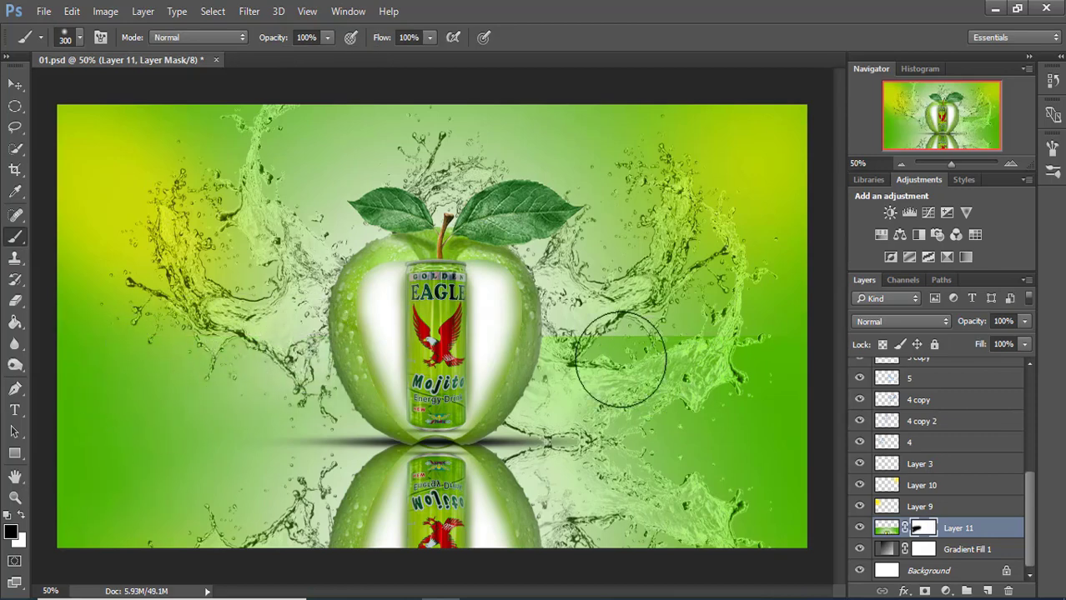
{"action": "mouse_move", "coordinate": [620, 360]}
{"action": "left_mouse_down"}
{"action": "mouse_move", "coordinate": [737, 352]}
{"action": "mouse_move", "coordinate": [607, 368]}
{"action": "mouse_move", "coordinate": [744, 380]}
{"action": "mouse_move", "coordinate": [754, 432]}
{"action": "left_mouse_up"}
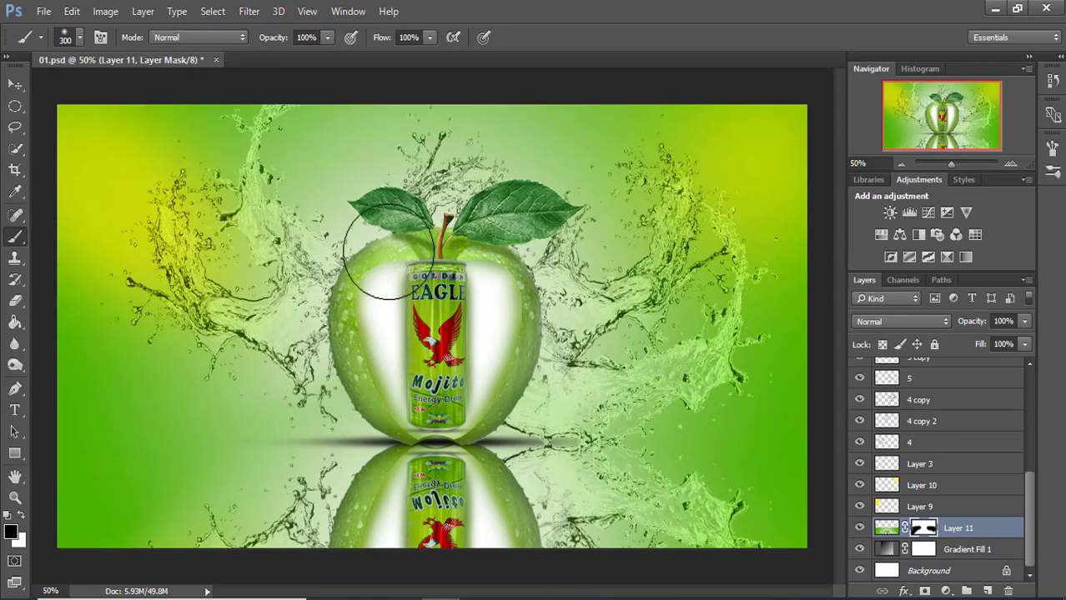
Step: Fade the lower reflection of the apple and can at about 45% brush opacity
{"action": "left_click", "coordinate": [328, 38]}
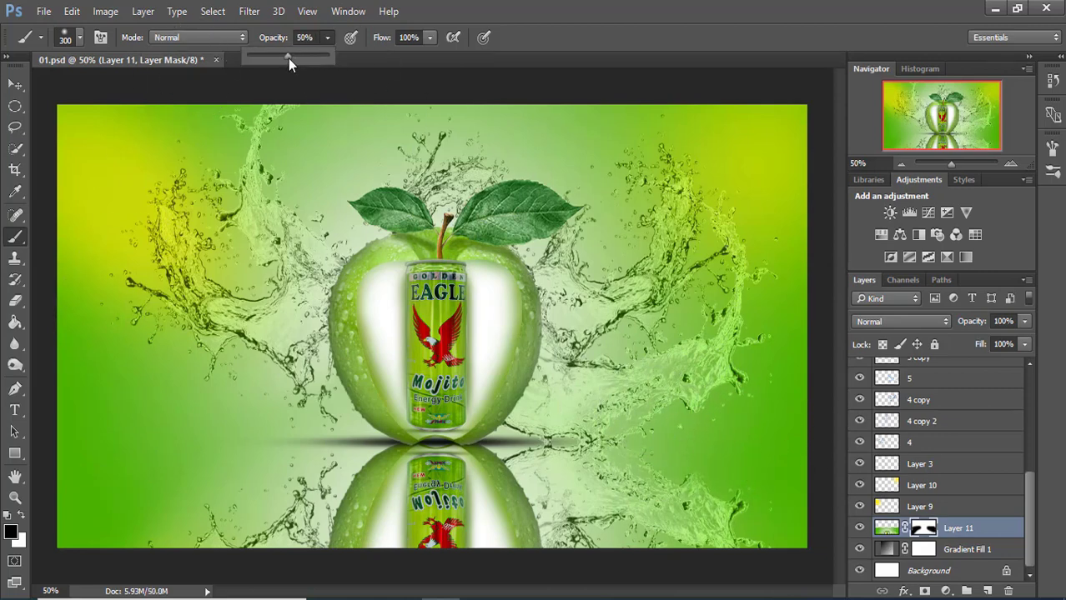
{"action": "mouse_move", "coordinate": [83, 510]}
{"action": "left_mouse_down"}
{"action": "mouse_move", "coordinate": [464, 535]}
{"action": "mouse_move", "coordinate": [796, 523]}
{"action": "mouse_move", "coordinate": [142, 492]}
{"action": "left_mouse_up"}
{"action": "left_click_drag", "start_coordinate": [451, 489], "coordinate": [773, 512]}
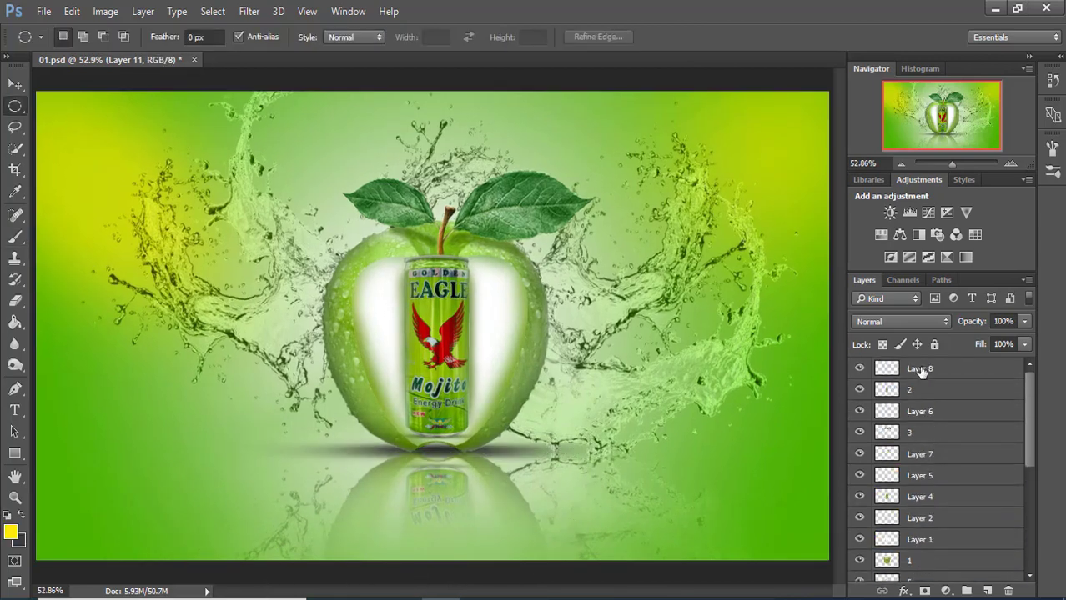
Step: Merge visible layers into Layer 12 and set Camera Raw Temperature +8 and Tint +10
{"action": "left_click", "coordinate": [922, 372]}
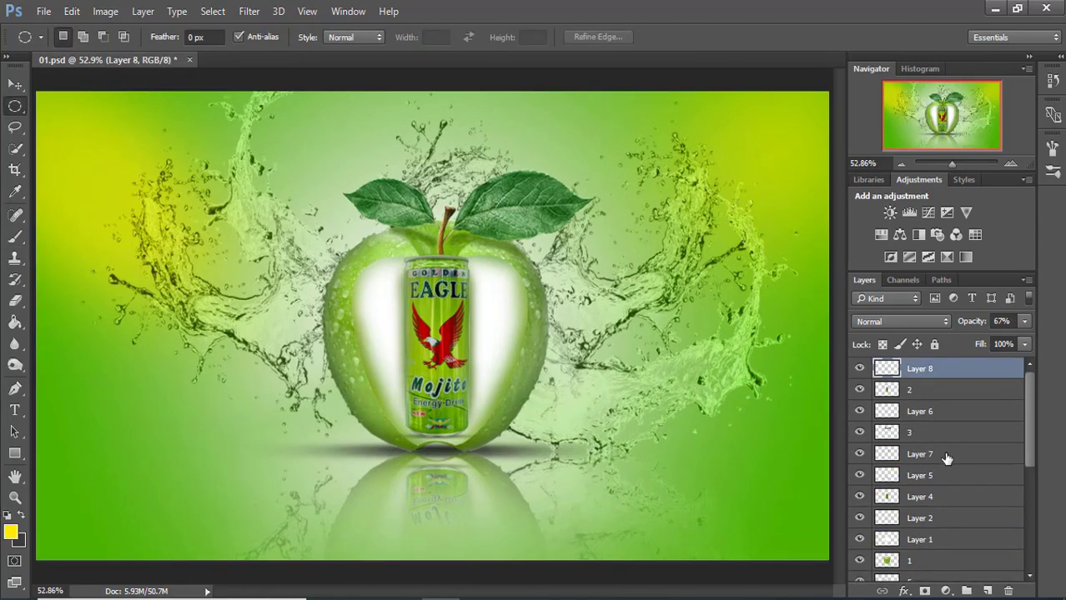
{"action": "key", "text": "ctrl+shift+alt+e"}
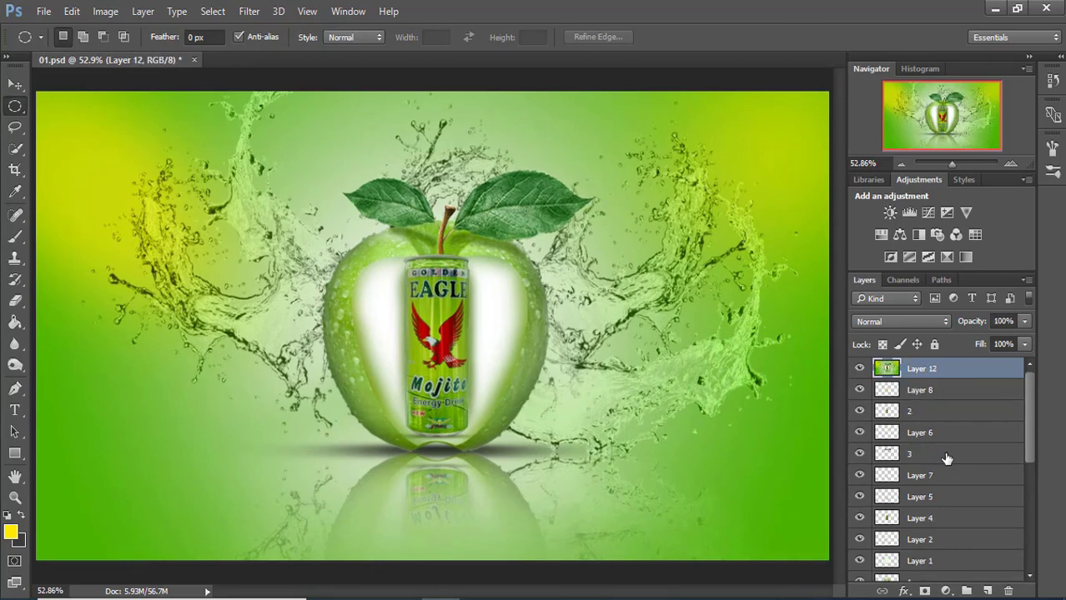
{"action": "left_click", "coordinate": [250, 11]}
{"action": "left_click", "coordinate": [294, 112]}
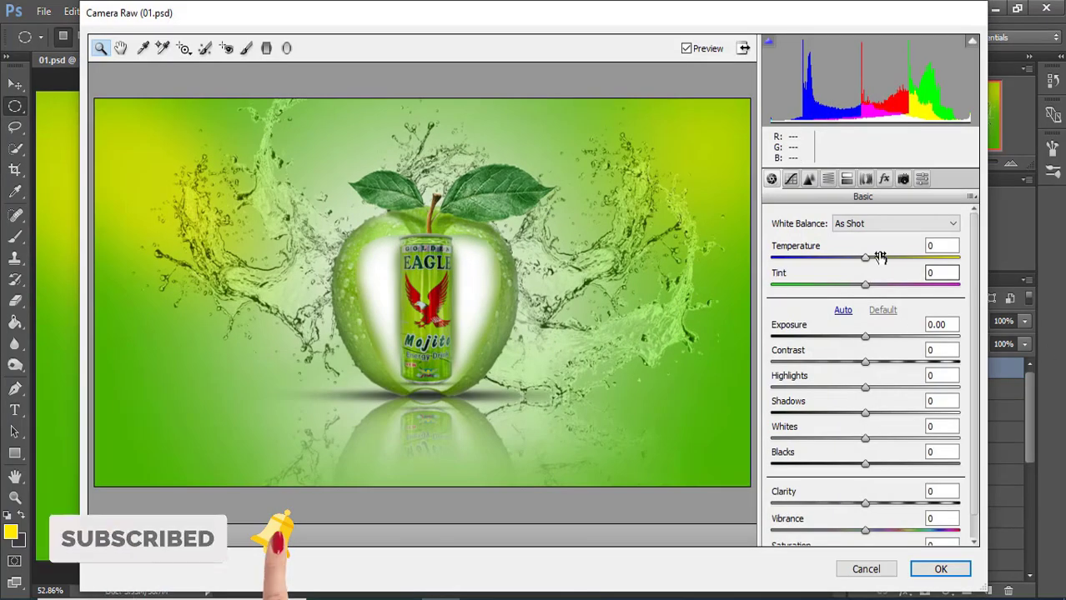
{"action": "left_click_drag", "start_coordinate": [864, 257], "coordinate": [876, 272]}
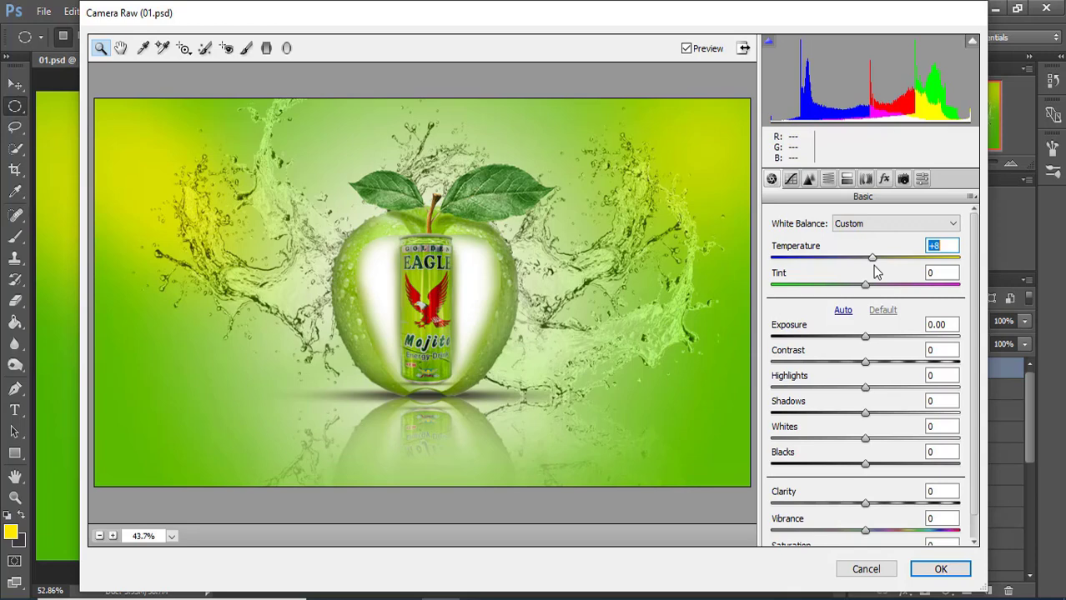
{"action": "left_click_drag", "start_coordinate": [865, 284], "coordinate": [880, 291]}
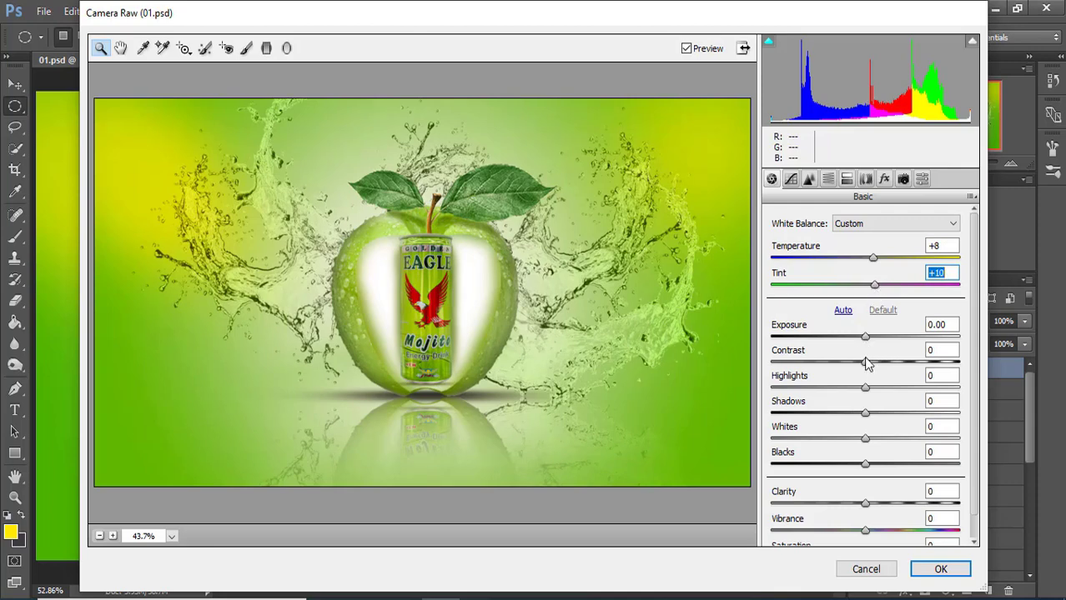
Step: Set Contrast +8, Shadows +7 and Whites +18, then apply the Camera Raw grading
{"action": "left_click_drag", "start_coordinate": [864, 361], "coordinate": [873, 361]}
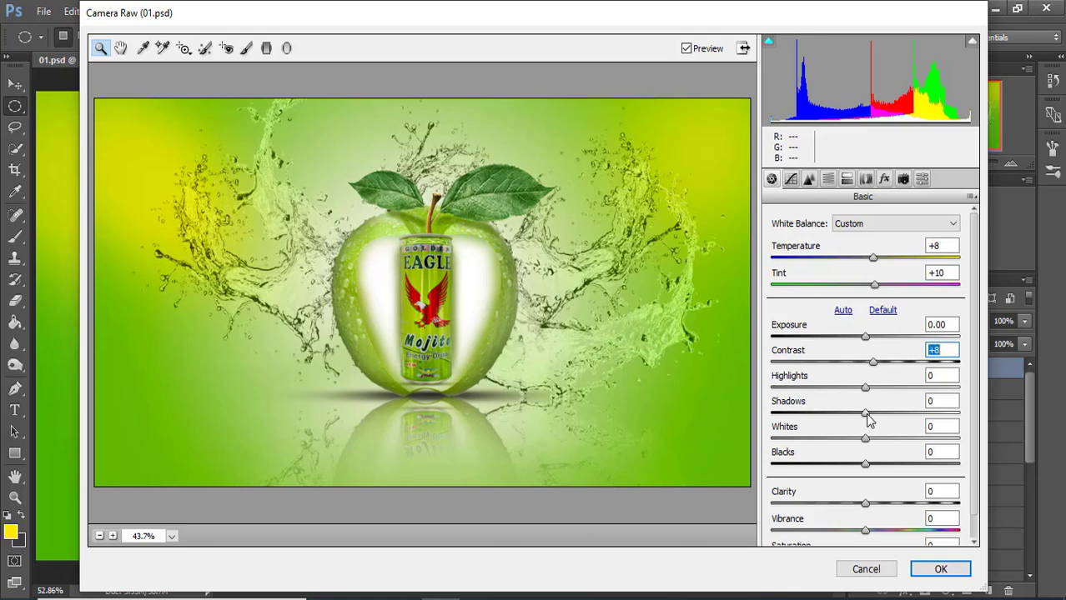
{"action": "left_click_drag", "start_coordinate": [865, 413], "coordinate": [873, 413]}
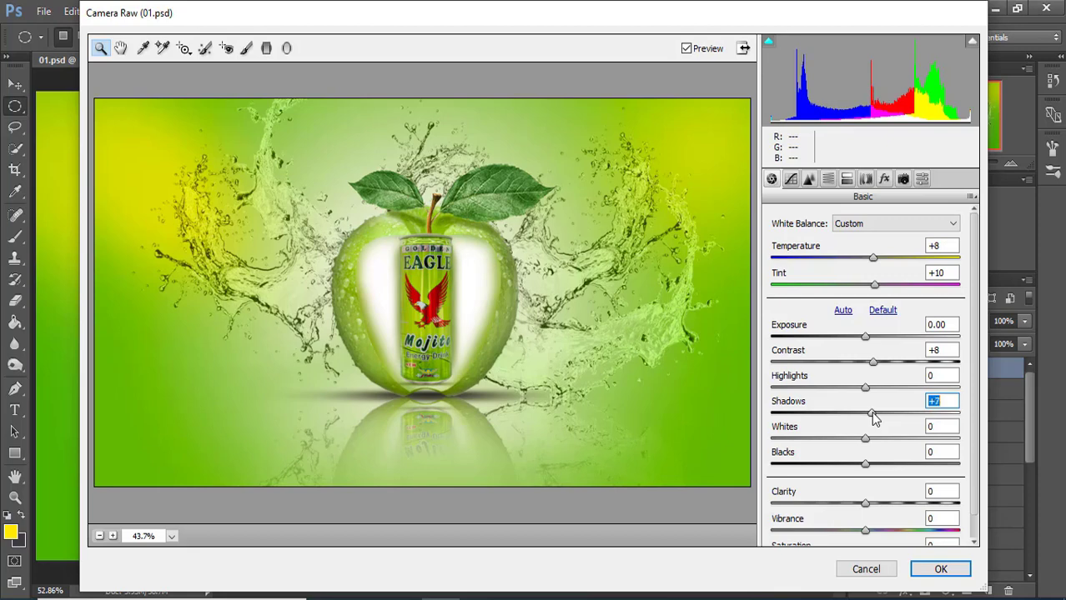
{"action": "left_click", "coordinate": [865, 438]}
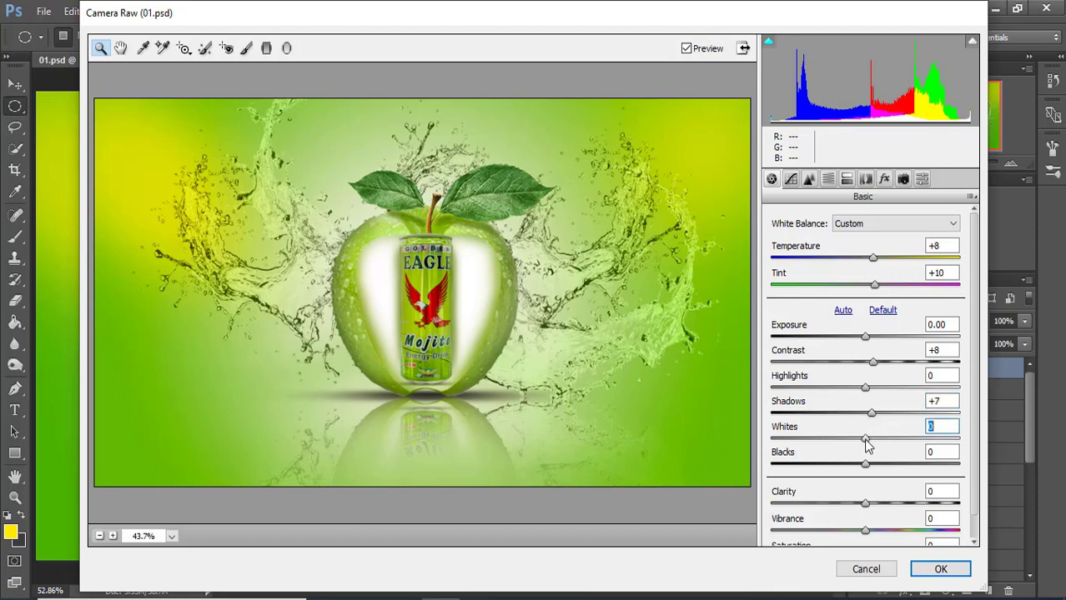
{"action": "mouse_move", "coordinate": [865, 442]}
{"action": "left_mouse_down"}
{"action": "mouse_move", "coordinate": [932, 442]}
{"action": "mouse_move", "coordinate": [885, 446]}
{"action": "left_mouse_up"}
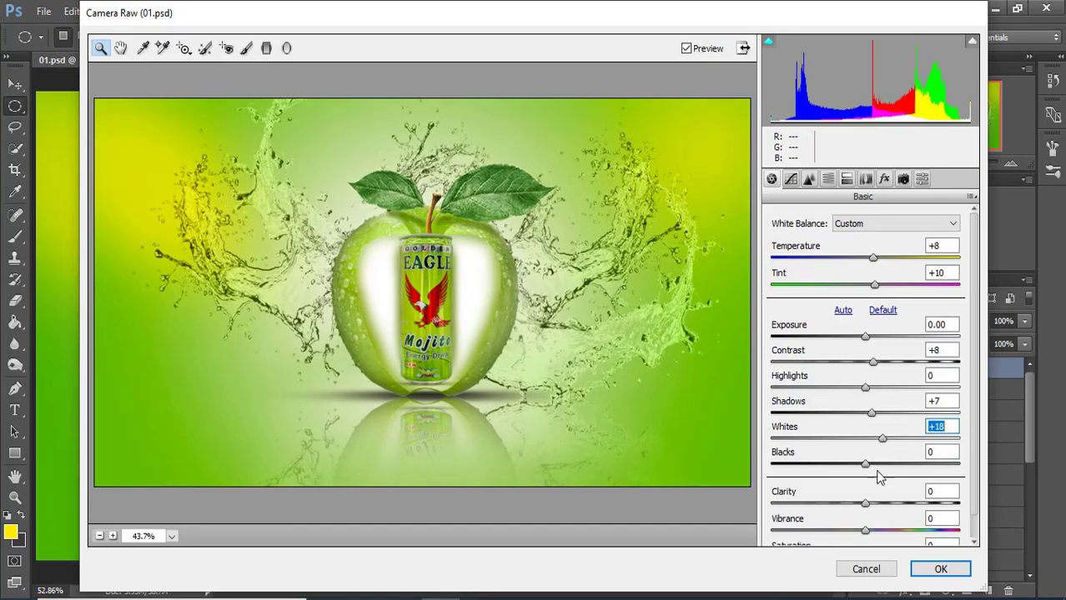
{"action": "left_click", "coordinate": [938, 568]}
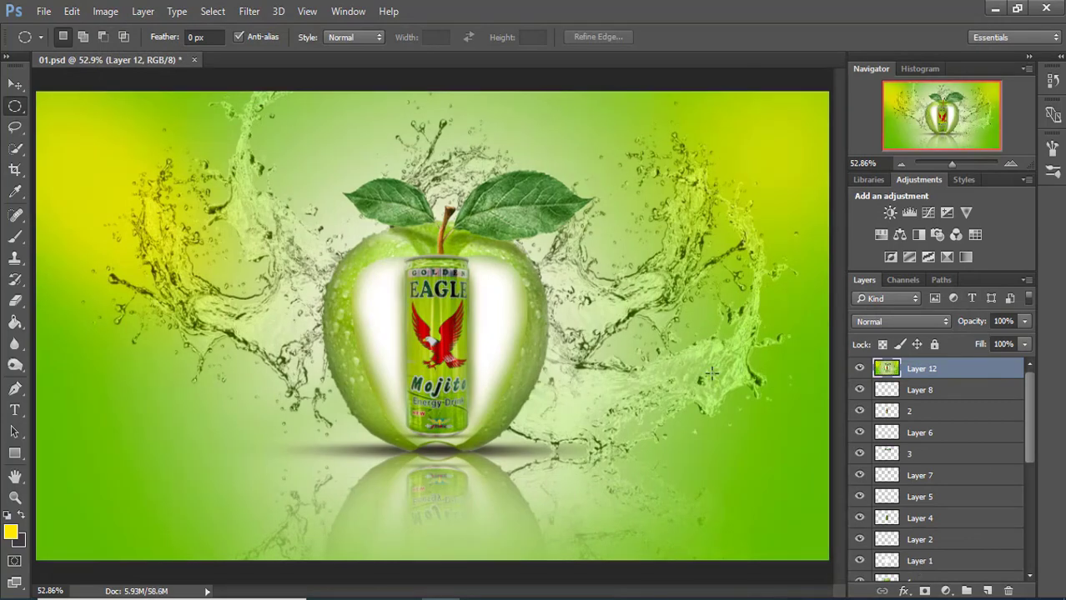